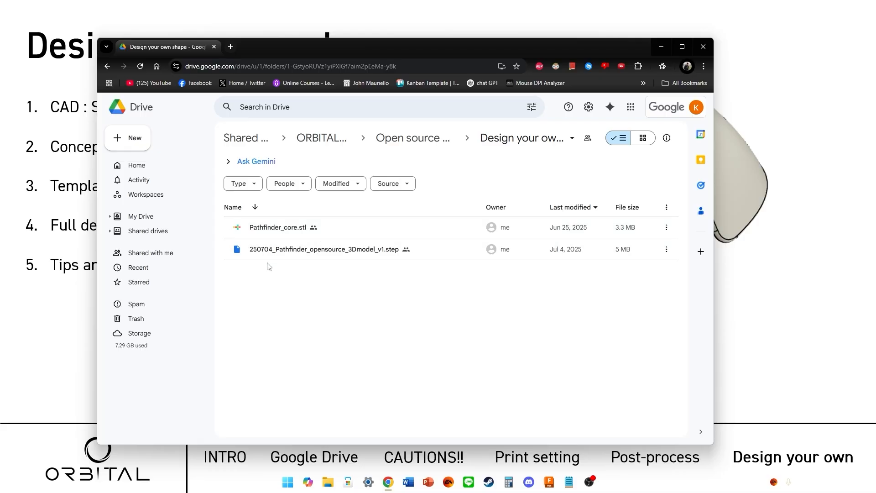
Highlight 250704_Pathfinder_opensource_3Dmodel_v1.step in the shared Drive folder and close the browser window
left_click(338, 254)
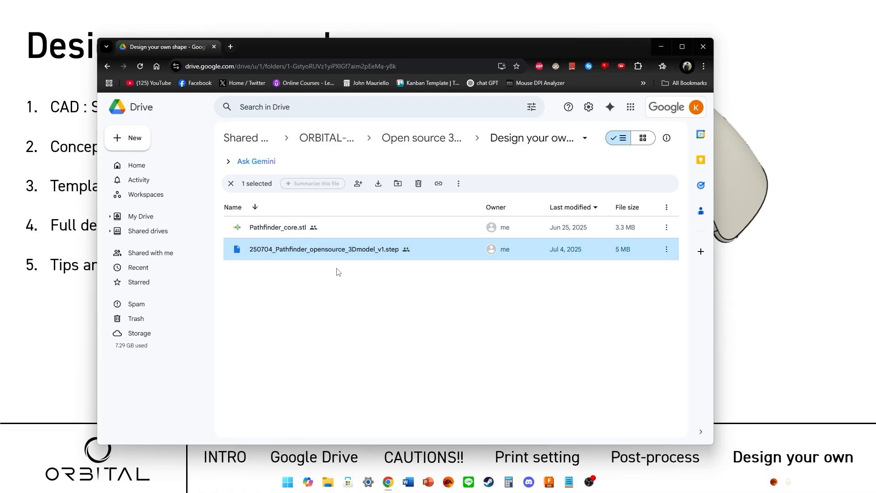
left_click(703, 47)
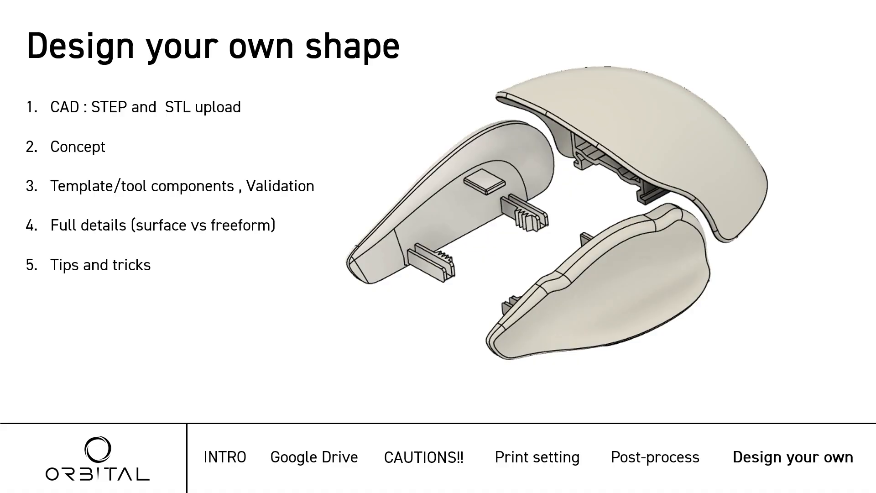
Switch to Autodesk Fusion and upload 250704_Pathfinder_opensource_3Dmodel_v1.step from Downloads into the Pathfinder_open_source project
key("alt+Tab")
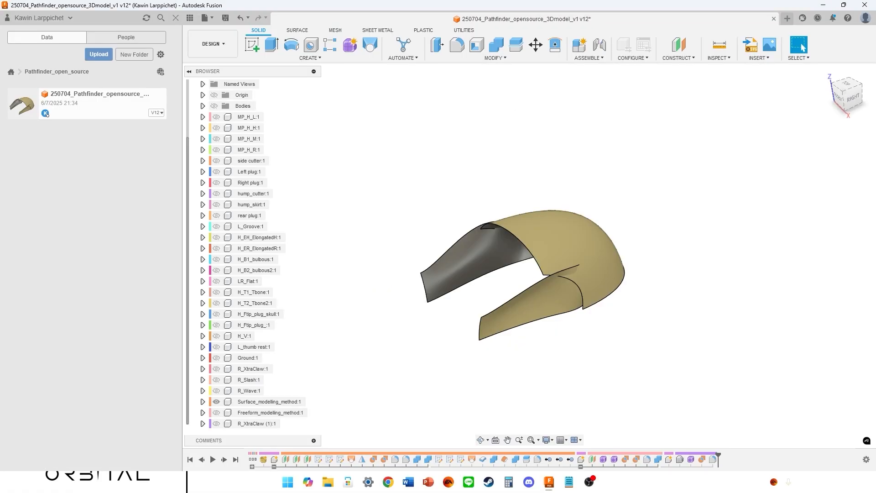
key("alt+Tab")
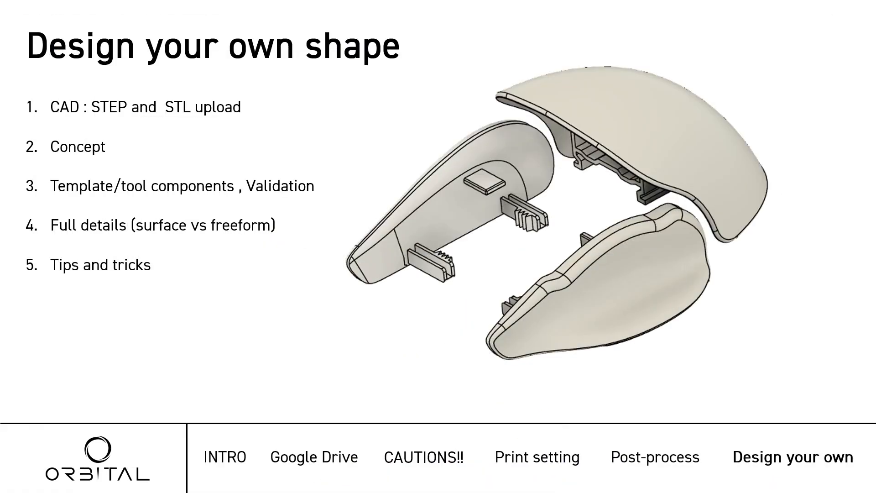
key("alt+Tab")
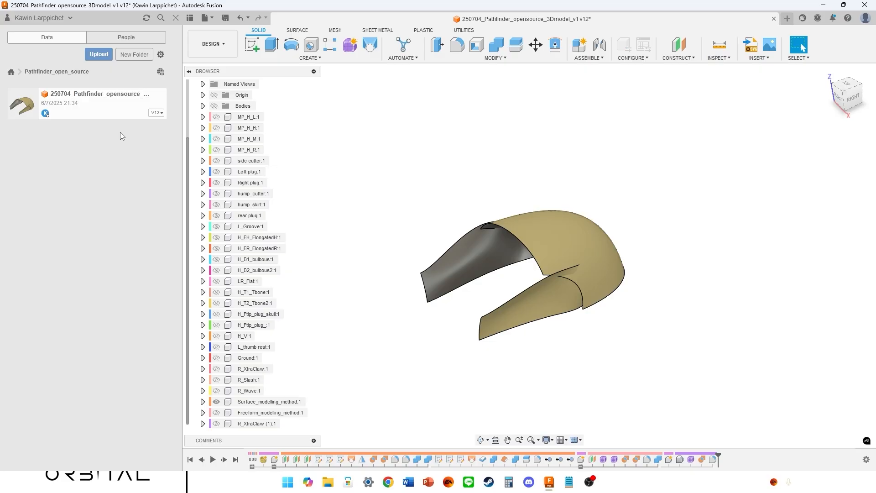
left_click(99, 55)
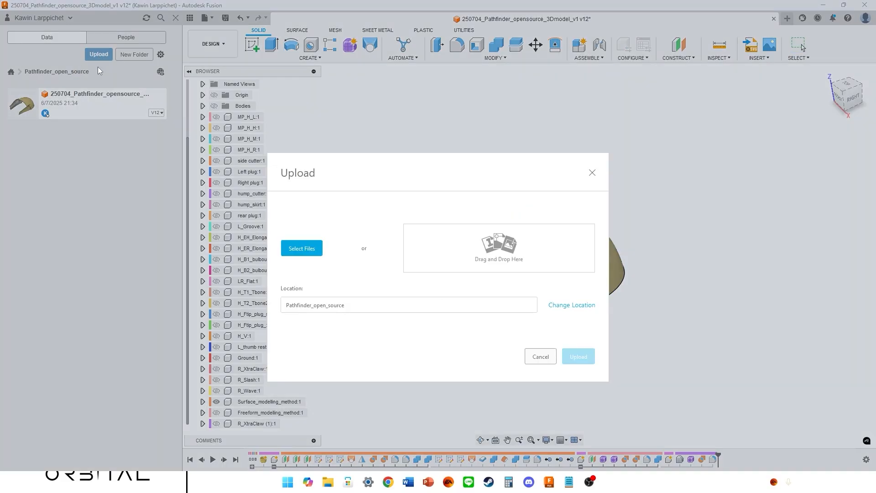
left_click(310, 249)
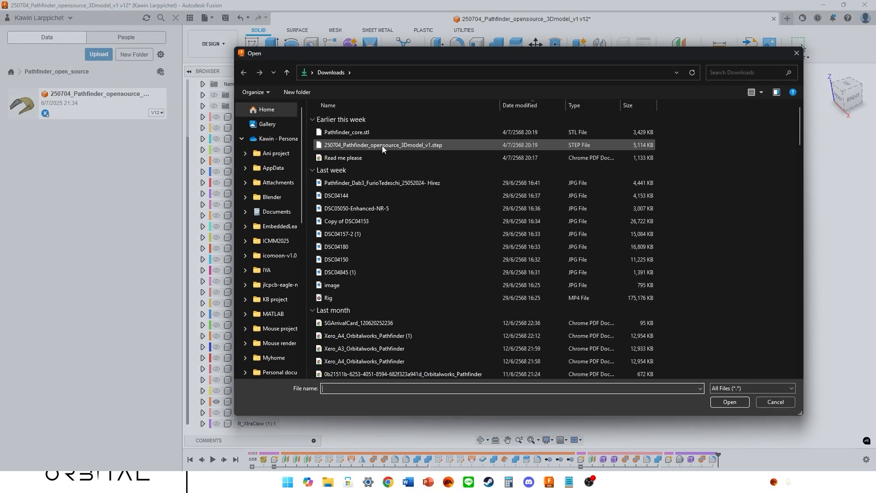
left_click(382, 146)
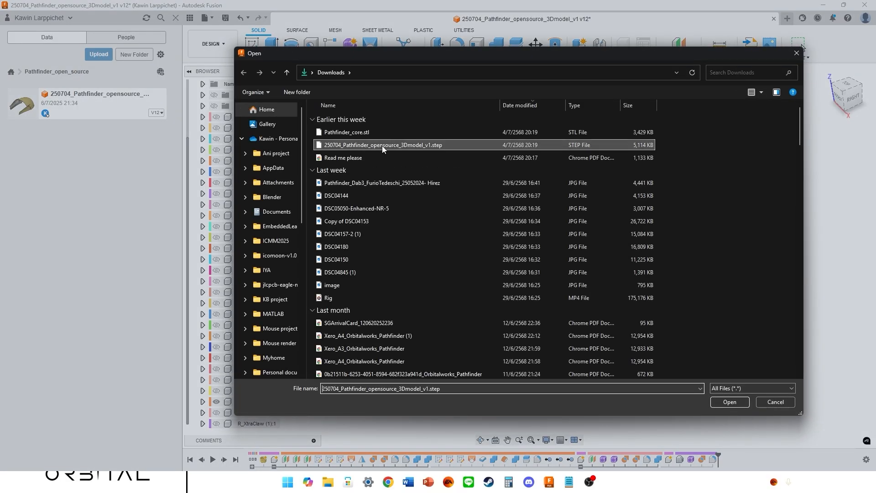
left_click(719, 404)
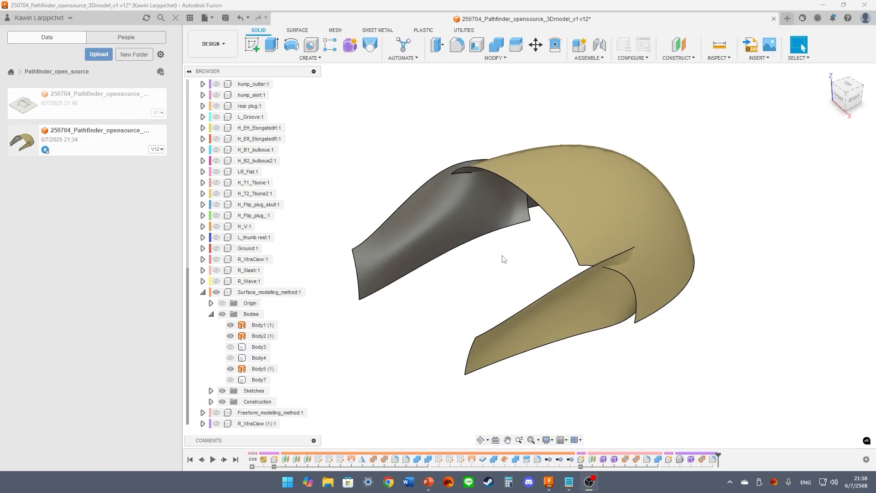
Examine the side and hump surfaces of the Surface_modelling_method component
middle_click_drag(529, 253, 551, 271, "shift")
left_click(561, 281)
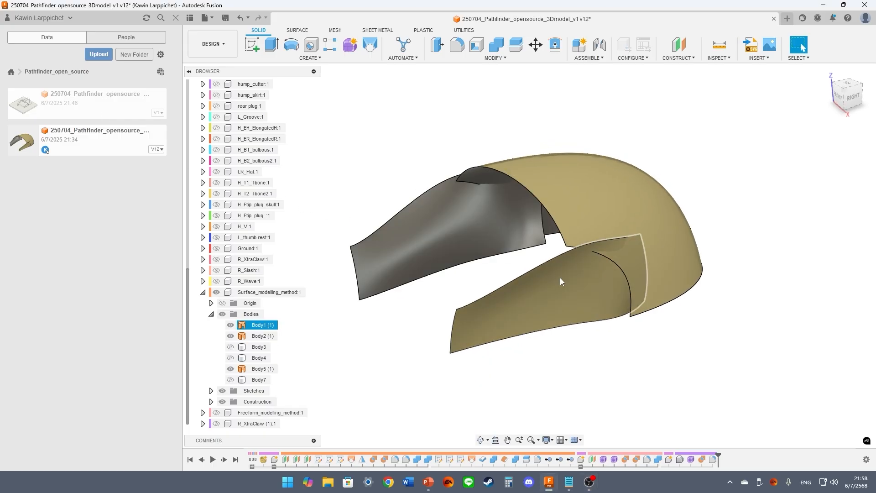
left_click(610, 215)
left_click(506, 263)
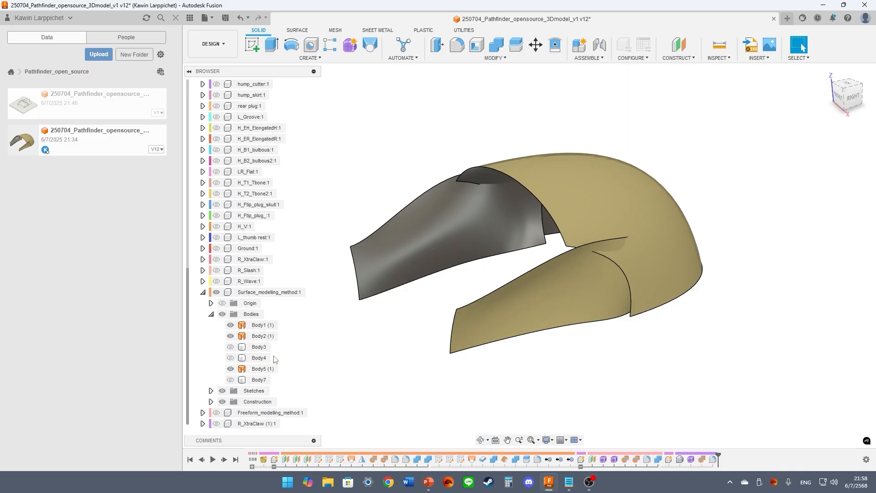
Hide surface bodies Body1 (1), Body2 (1) and Body5 (1), and show solid bodies Body3, Body4 and Body7
left_click(230, 369)
left_click(231, 336)
left_click(230, 325)
left_click(230, 347)
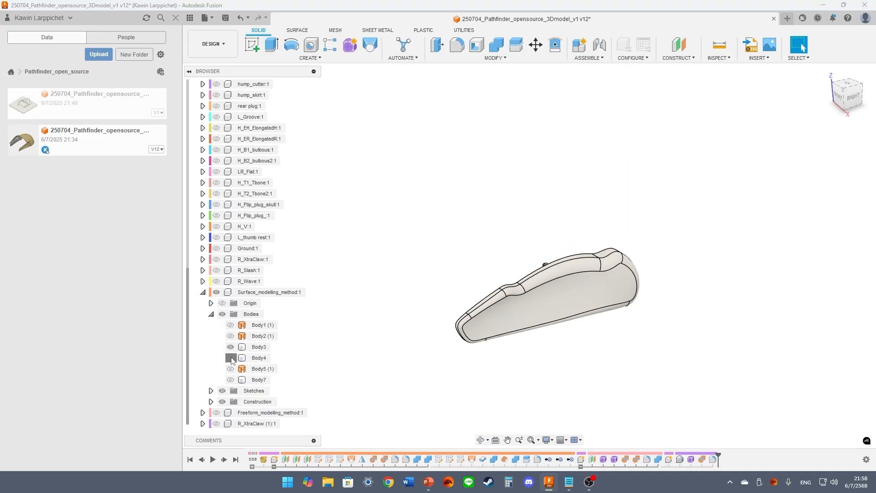
left_click(231, 358)
left_click(230, 380)
Examine the finished solid side shells and hump, including their inner plugs and outer faces
middle_click_drag(364, 342, 411, 307, "shift")
left_click(599, 254)
left_click(474, 237)
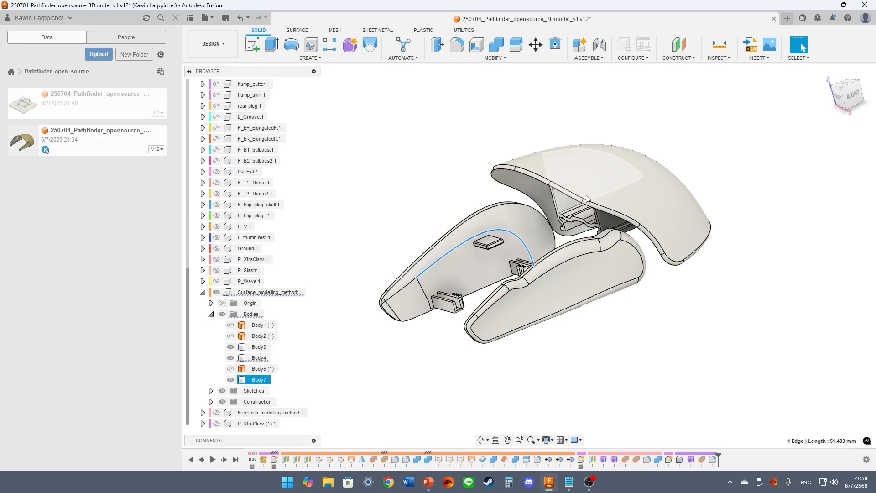
left_click(593, 182)
double_click(588, 275)
left_click(539, 171)
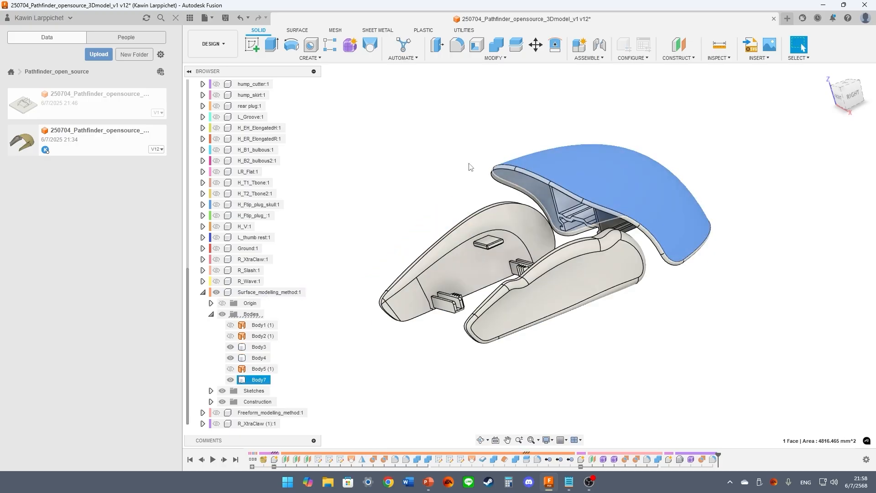
left_click(464, 167)
mouse_move(438, 172)
middle_mouse_down("shift")
mouse_move(430, 173)
mouse_move(443, 174)
middle_mouse_up("shift")
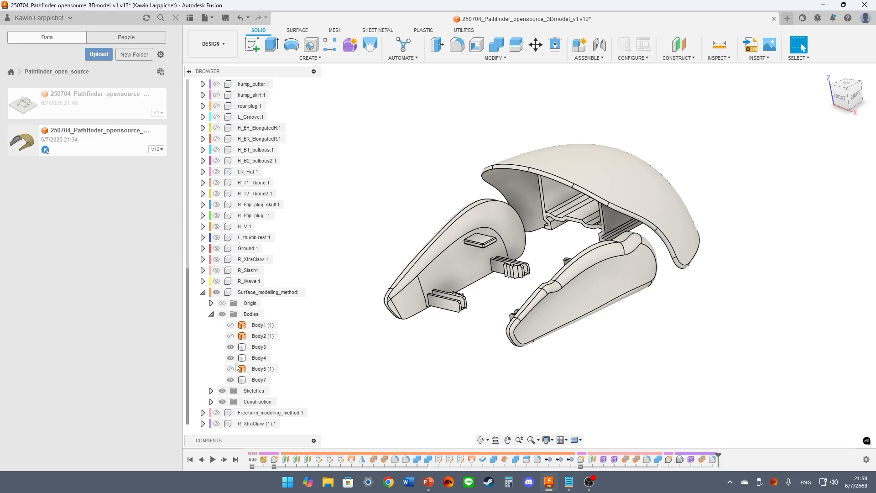
Show surface bodies Body1 (1), Body2 (1) and Body5 (1) together with the solid shells
left_click(230, 325)
left_click(231, 336)
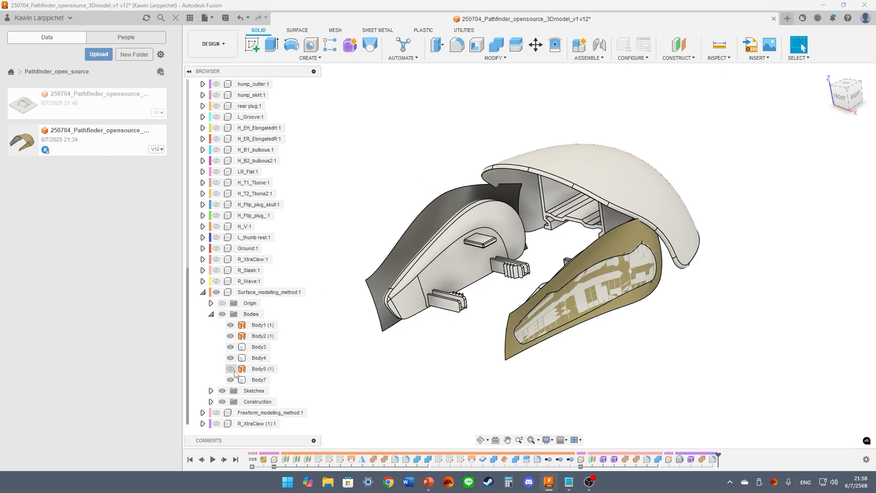
left_click(230, 369)
Compare the side and hump surfaces with the solid shells from several angles
left_click(511, 352)
left_click(511, 352)
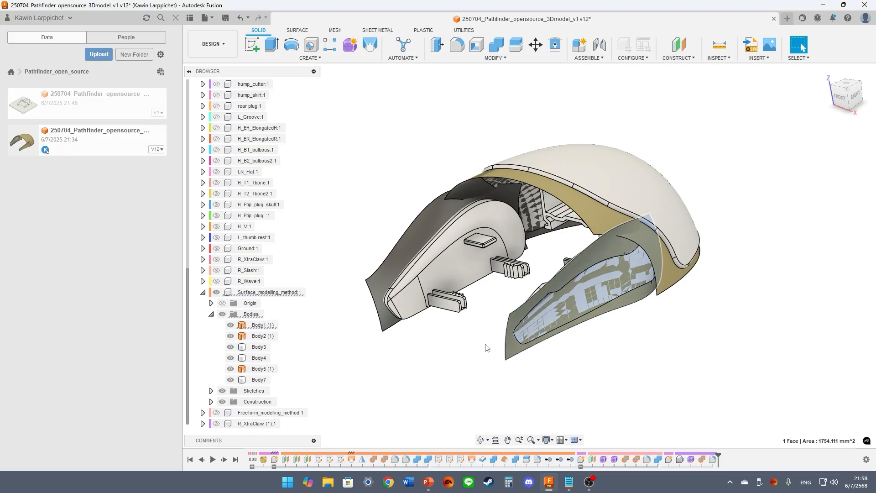
middle_click_drag(466, 339, 473, 348, "shift")
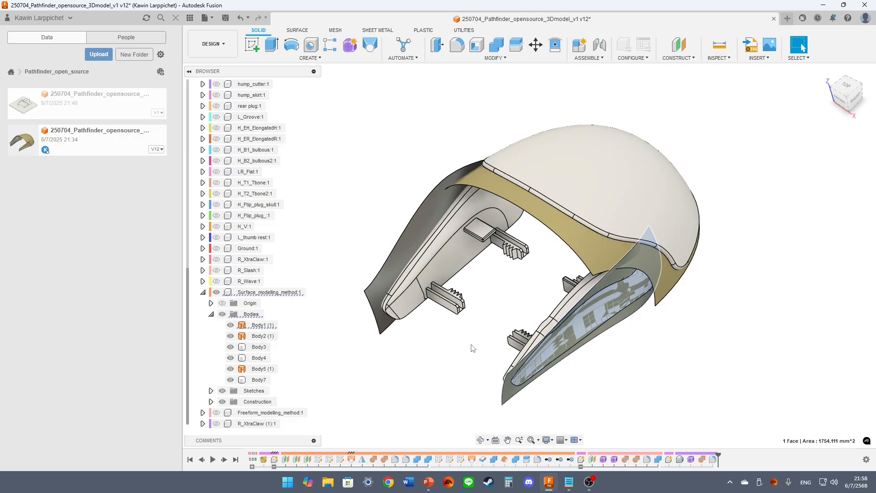
middle_click_drag(488, 327, 483, 284, "shift")
left_click(639, 277)
middle_click_drag(703, 300, 736, 308, "shift")
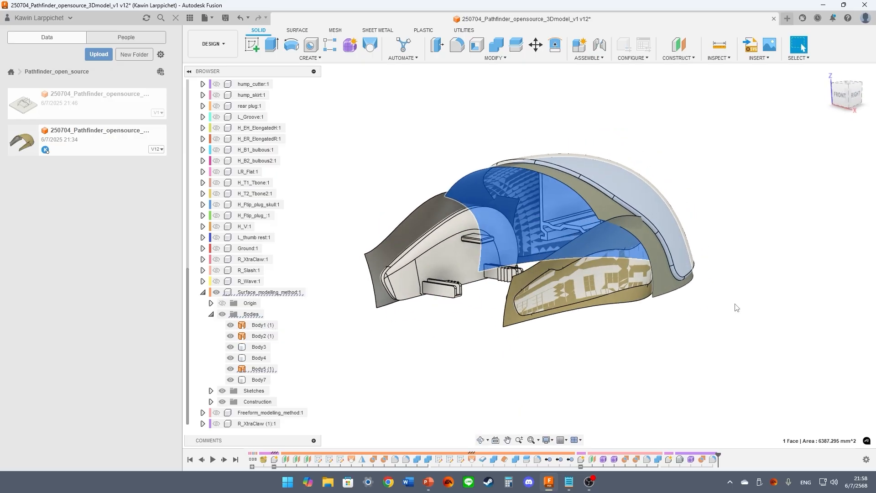
left_click(410, 368)
Select both side surfaces and the hump surface together to point out the three shape-defining surfaces
scroll(297, 301, "up", 1)
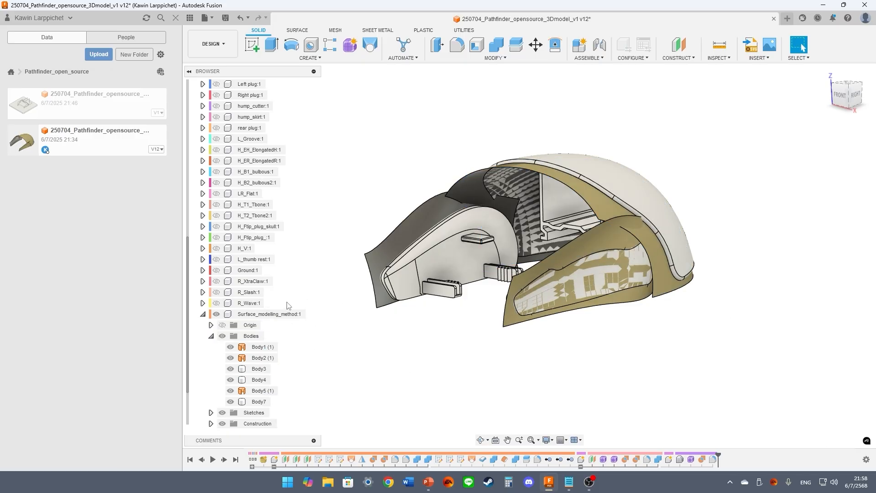
middle_click_drag(387, 316, 385, 321, "shift")
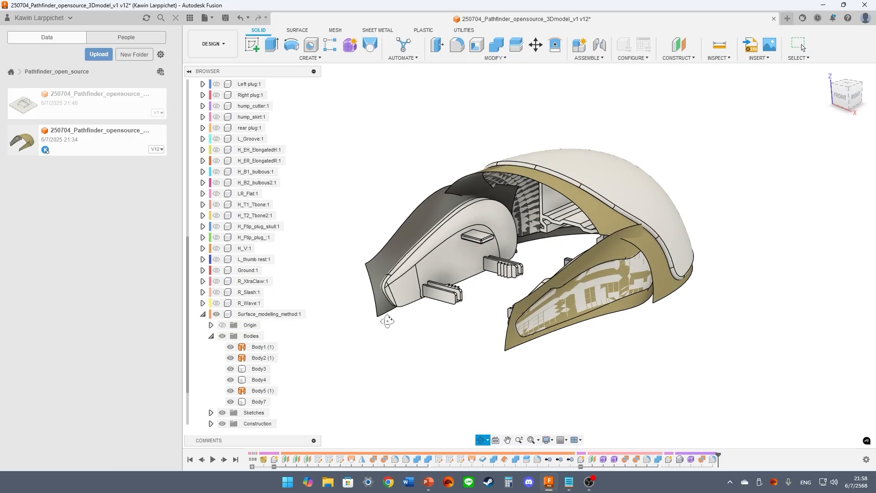
left_click(512, 345)
left_click(391, 315, "ctrl")
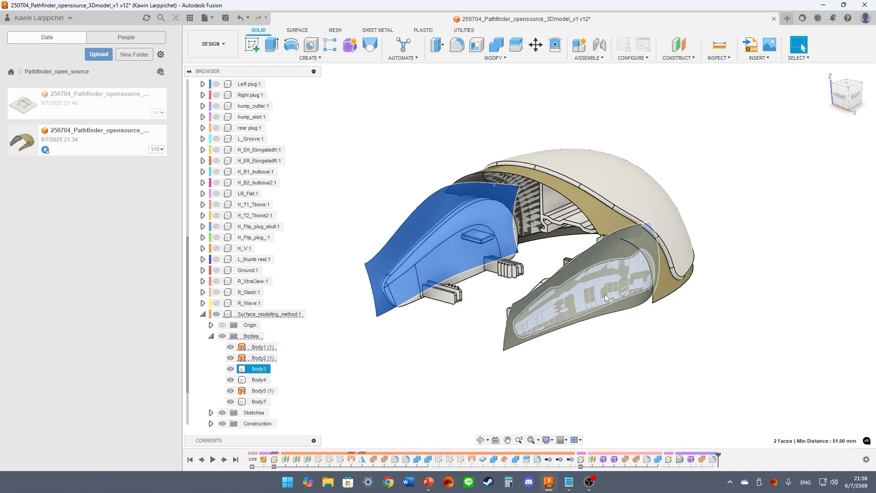
left_click(668, 287, "ctrl")
middle_click_drag(543, 273, 530, 287, "shift")
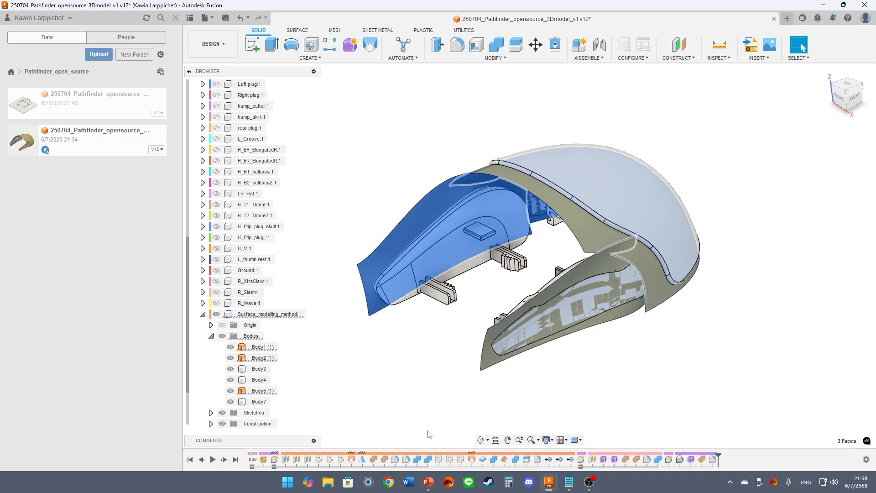
Roll the design history back to just before Fillet1, where the side shells have no plugs
right_click(428, 459)
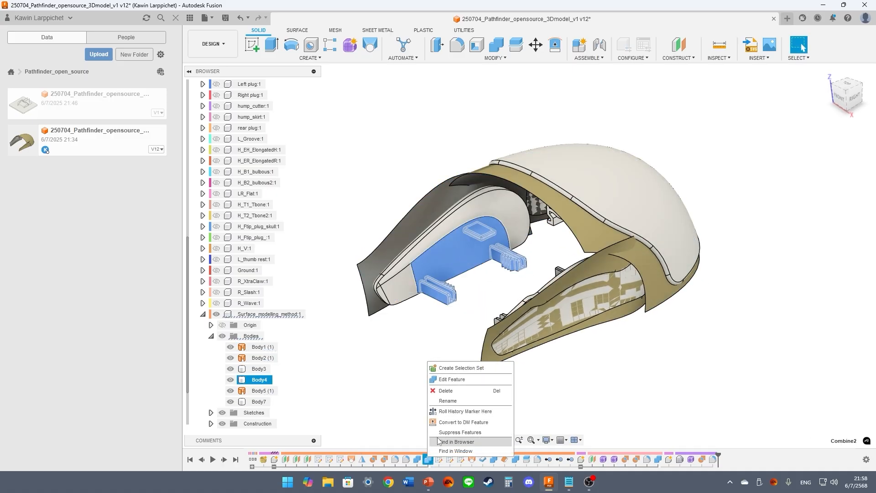
left_click(450, 411)
mouse_move(433, 453)
left_mouse_down()
mouse_move(345, 453)
mouse_move(389, 455)
left_mouse_up()
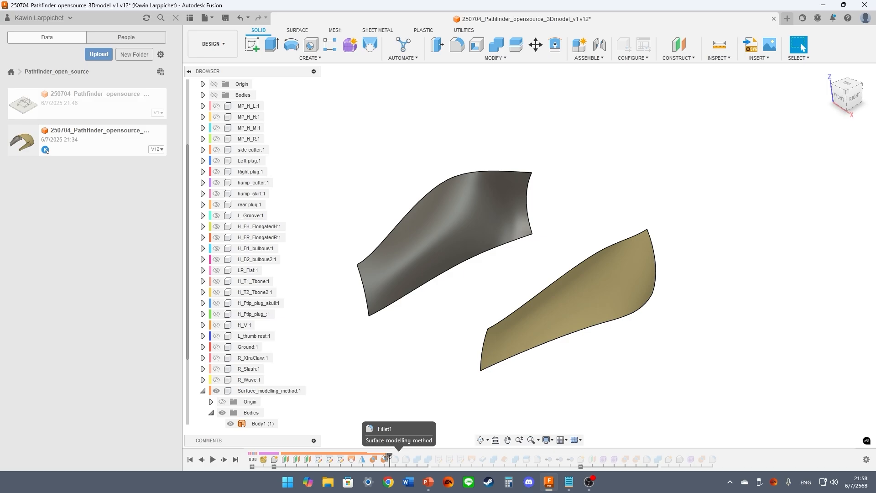
mouse_move(435, 348)
middle_mouse_down("shift")
mouse_move(475, 362)
mouse_move(450, 349)
middle_mouse_up("shift")
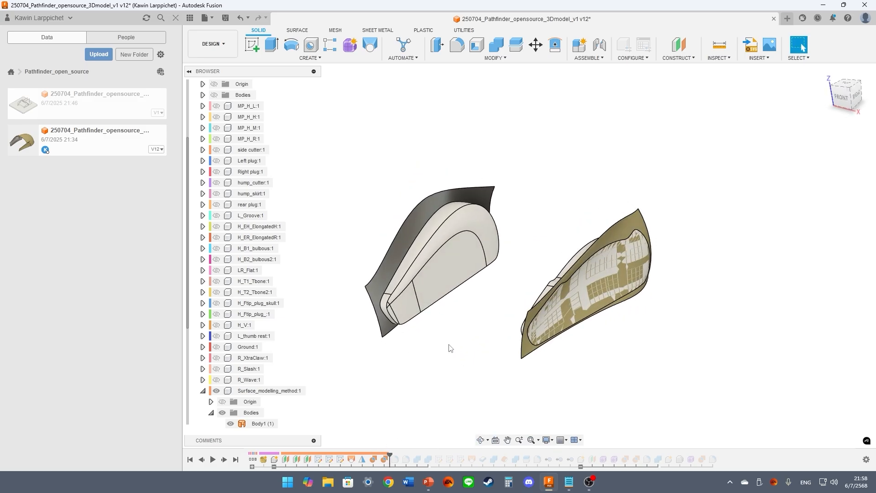
Show the Left plug and Right plug components, and briefly display the side cutter before hiding it again
scroll(207, 284, "up", 2)
scroll(206, 285, "up", 1)
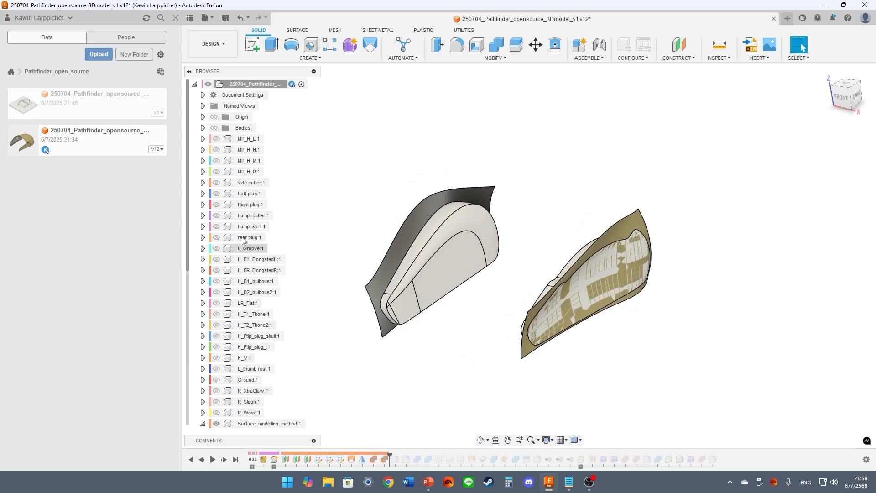
left_click(216, 182)
left_click(216, 193)
left_click(217, 205)
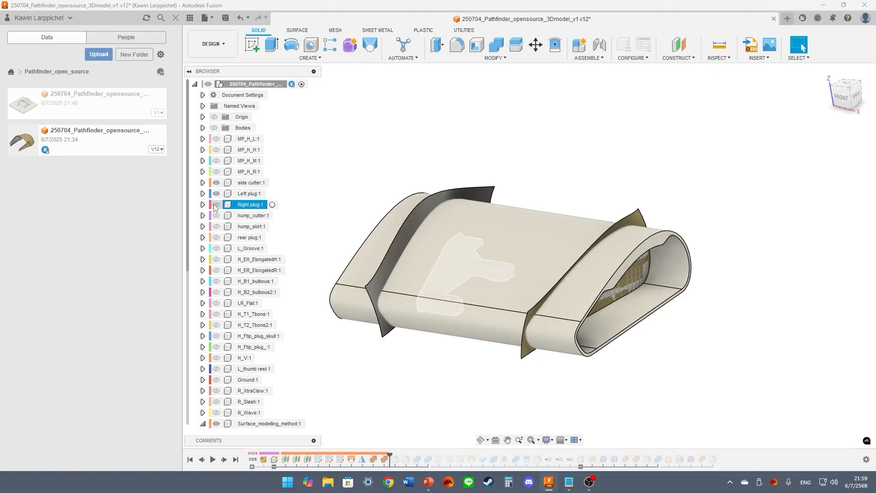
left_click(216, 183)
Hide solid bodies Body3 and Body4 in the Surface_modelling_method component
scroll(223, 330, "down", 4)
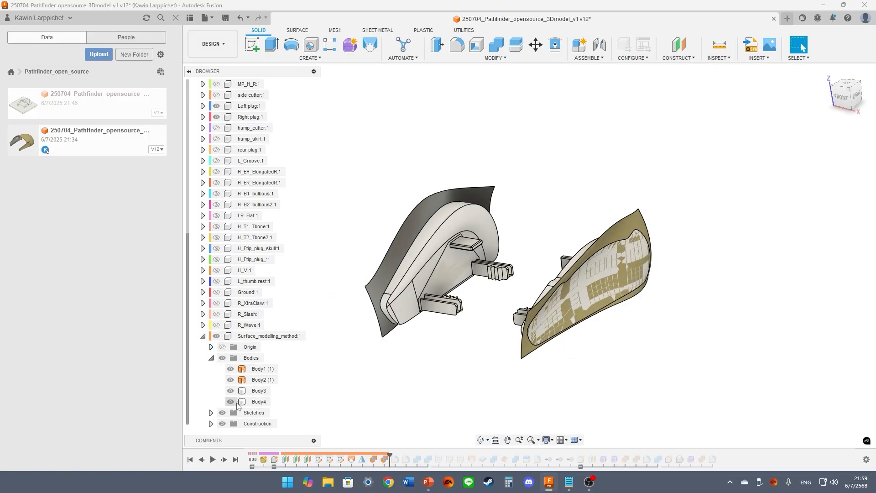
left_click(230, 391)
left_click(231, 402)
Select the Left plug and Right plug components and examine how they sit against the side surfaces
middle_click_drag(486, 306, 516, 320, "shift")
key("Escape")
left_click(540, 251)
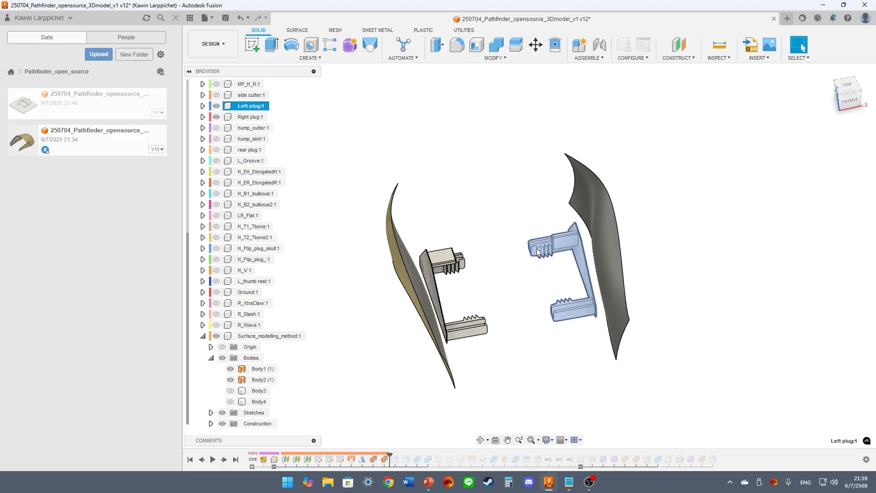
left_click(458, 271)
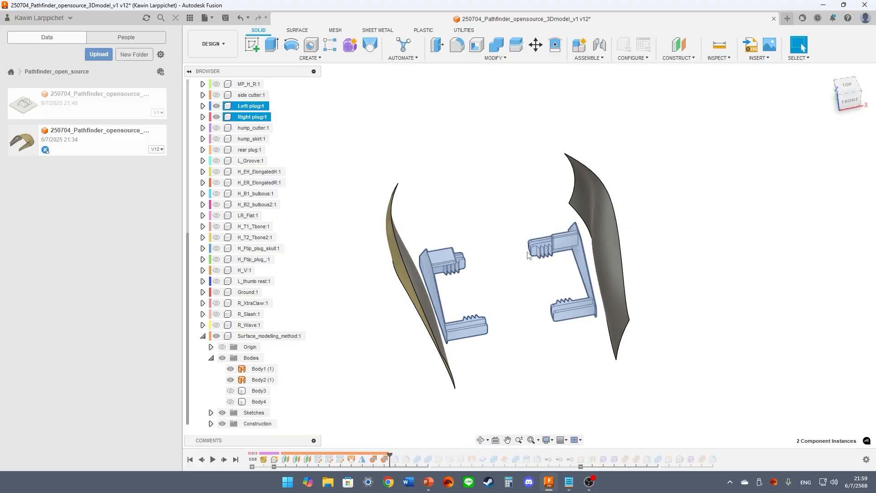
scroll(558, 273, "up", 2)
key("Escape")
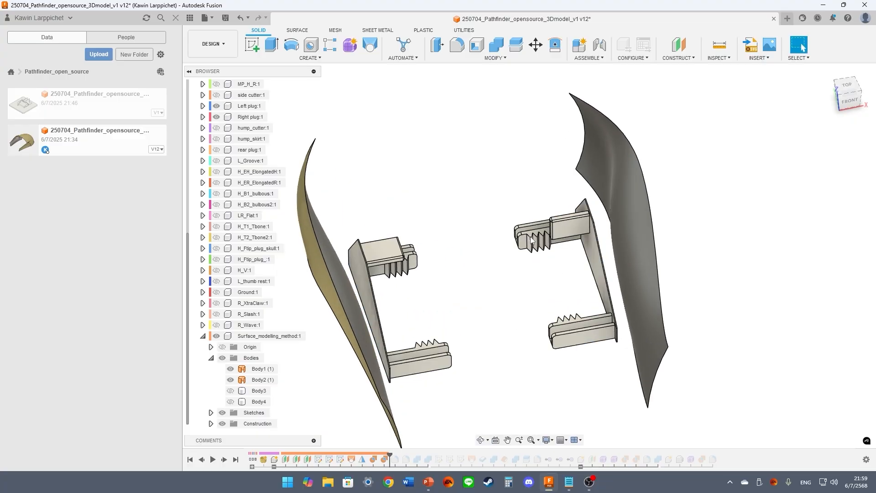
Close the data panel and examine the front connector of the Left plug up close
left_click(175, 18)
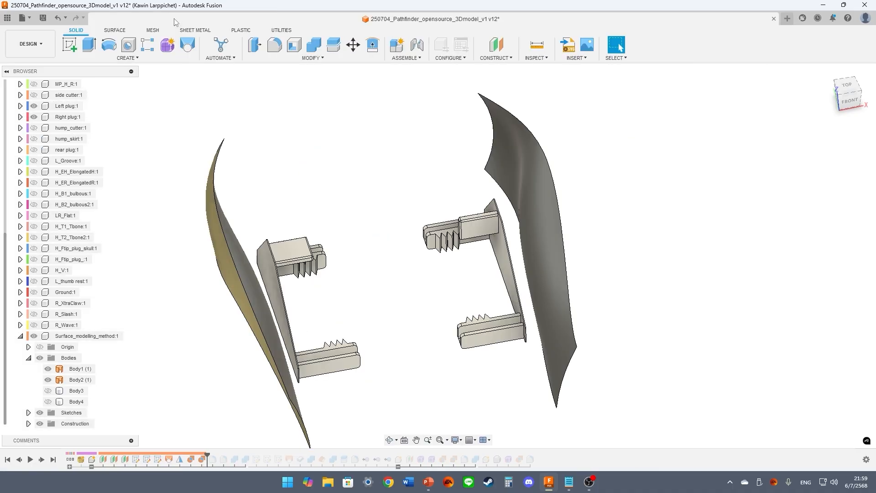
middle_click_drag(342, 212, 499, 224, "shift")
scroll(446, 264, "up", 1)
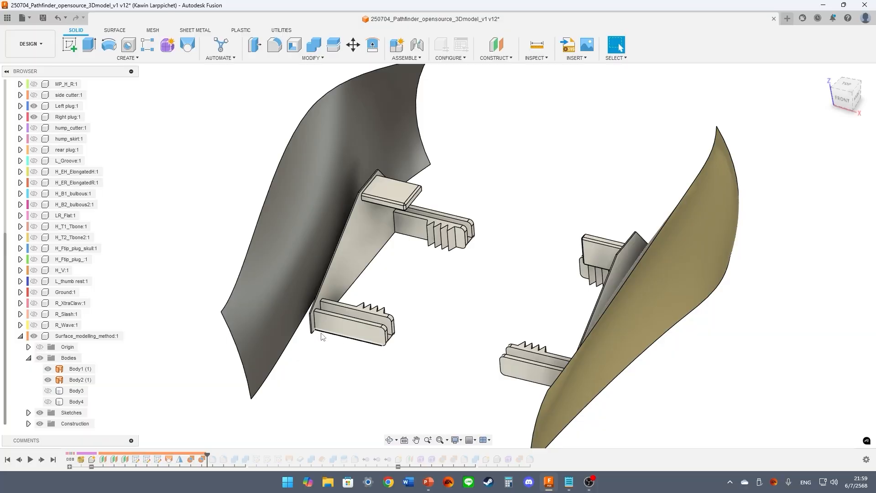
scroll(321, 337, "up", 5)
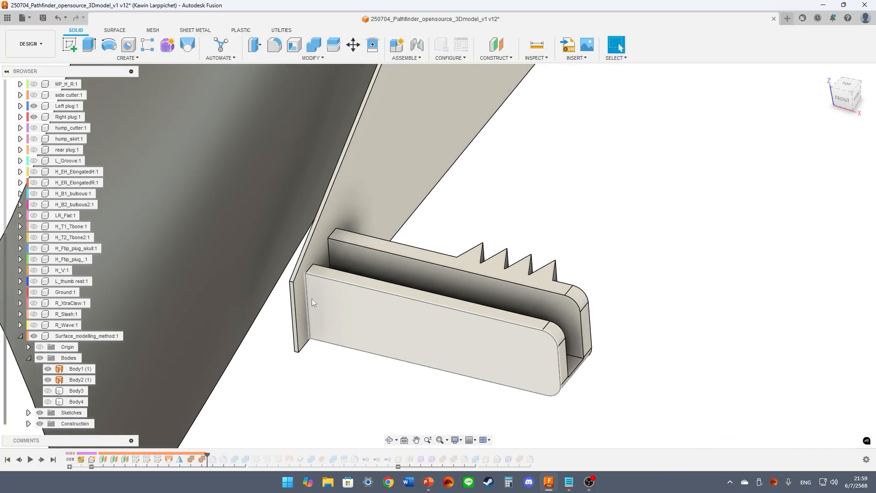
Examine how the Left plug and Right plug components sit against the inner faces of the two side surfaces
left_click(318, 300)
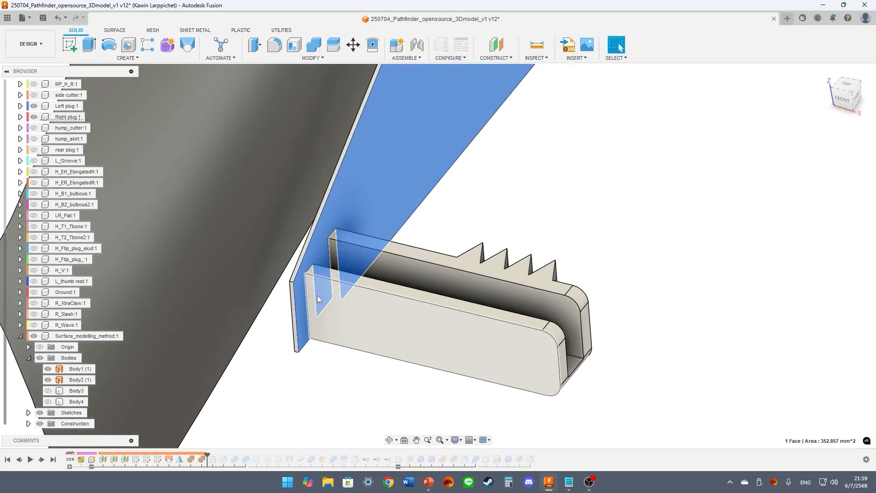
scroll(336, 308, "down", 6)
key("Escape")
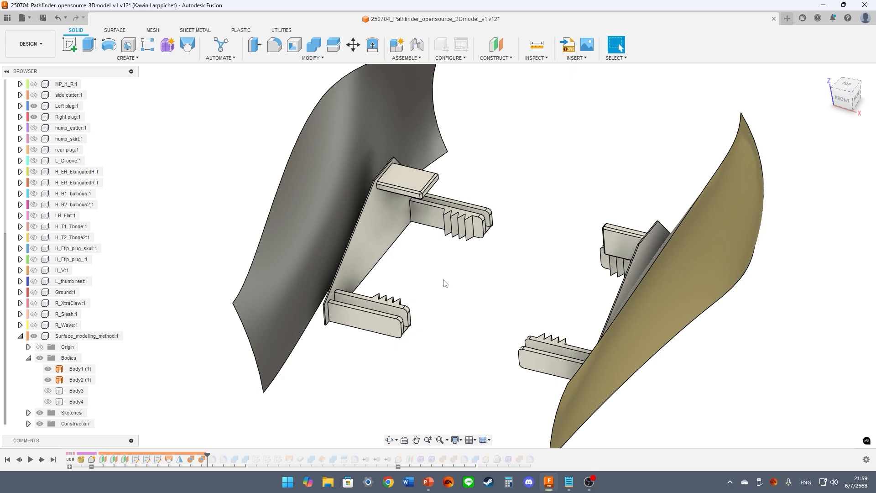
scroll(442, 295, "down", 2)
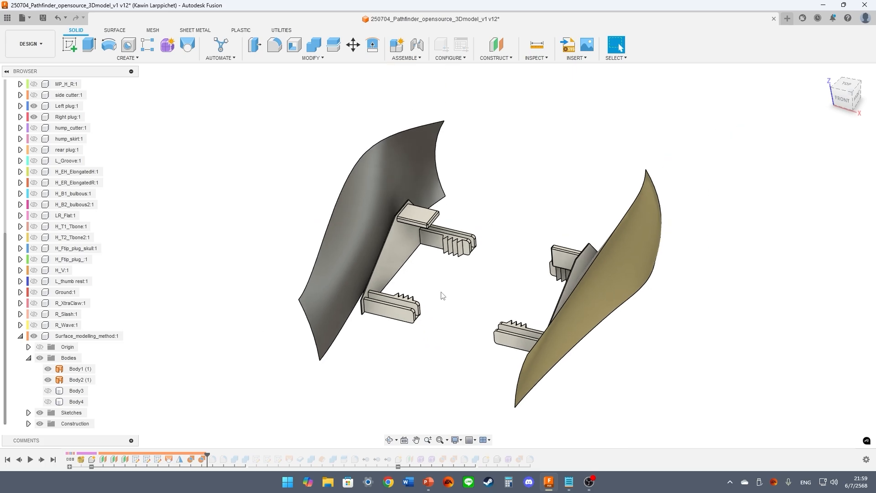
middle_click_drag(472, 291, 489, 294, "shift")
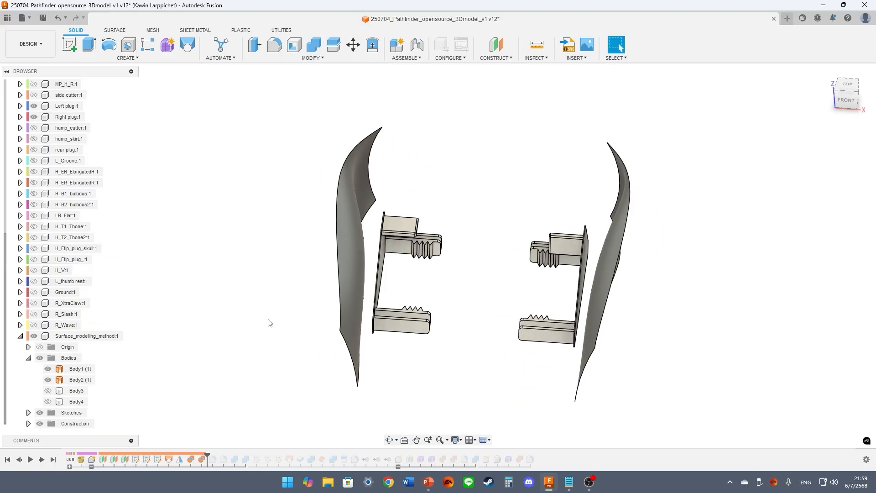
middle_click_drag(268, 320, 278, 320, "shift")
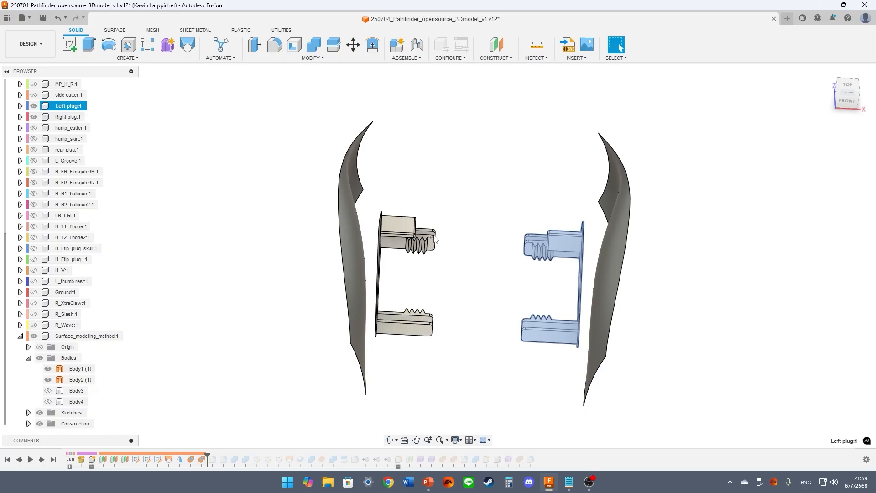
left_click(70, 117)
left_click(222, 222)
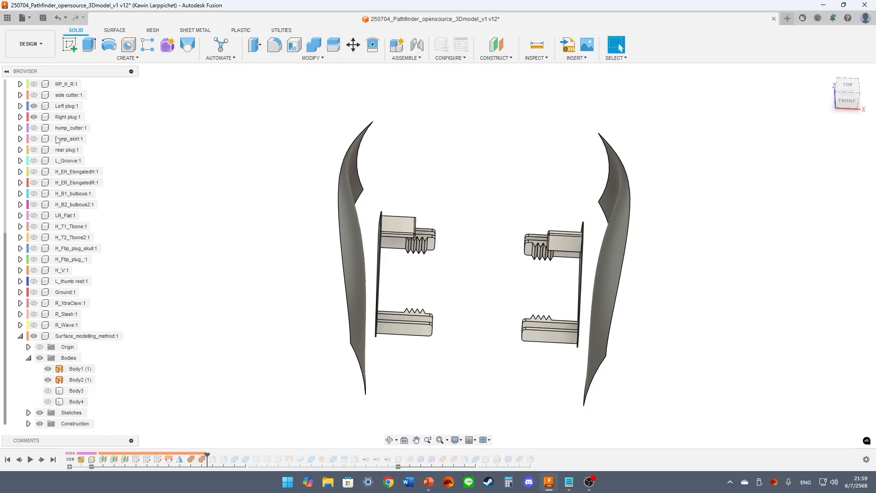
Show the side cutter component and examine how it passes through the two side surfaces from several angles
left_click(35, 96)
middle_click_drag(252, 137, 337, 146, "shift")
left_click(544, 197)
left_click(297, 163)
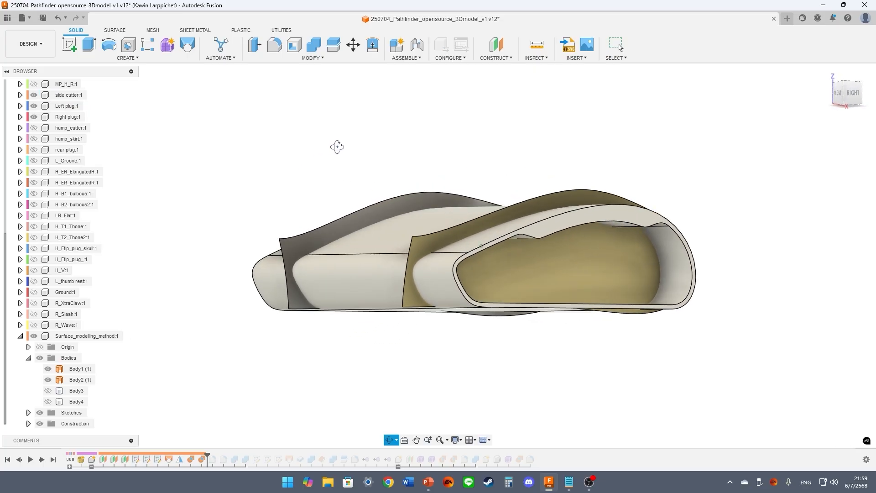
left_click(627, 219)
middle_click_drag(478, 238, 448, 161, "shift")
left_click(448, 161)
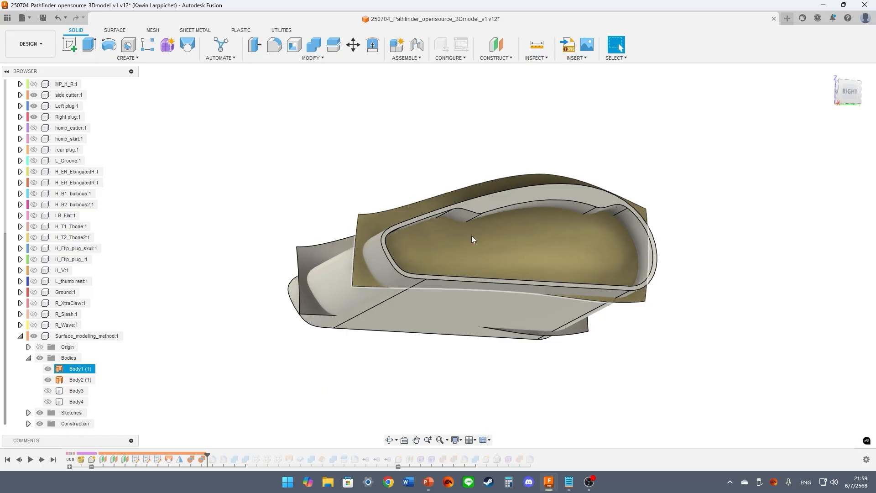
middle_click_drag(286, 180, 288, 195, "shift")
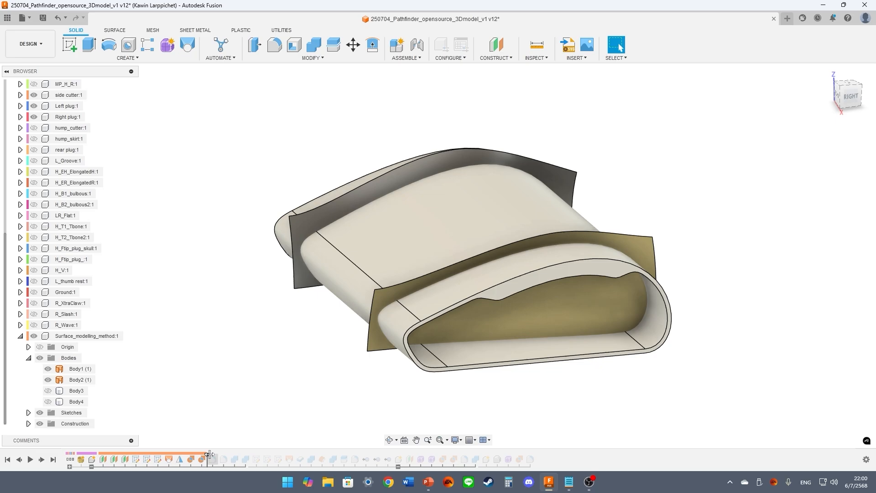
Advance the timeline to the hump shell features and hide the Body1 and Body2 surfaces, keeping Body5 and Body7 shown
left_click_drag(209, 455, 349, 455)
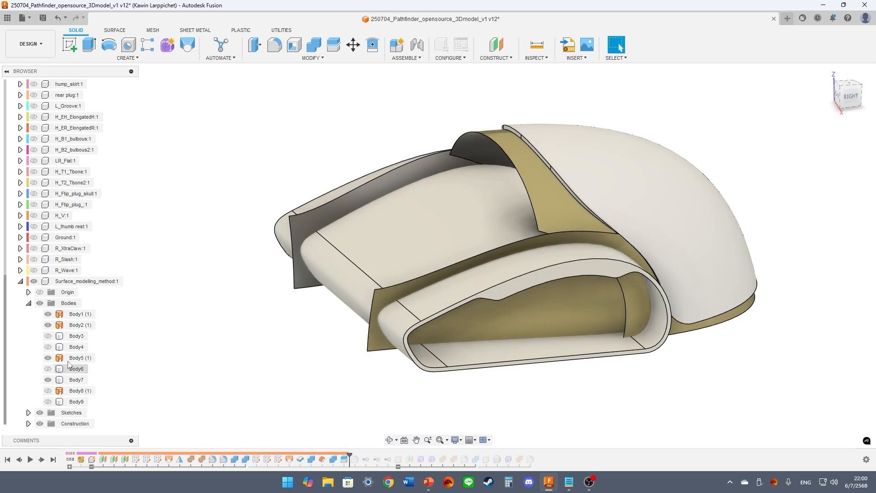
left_click(48, 325)
left_click(48, 314)
left_click(48, 358)
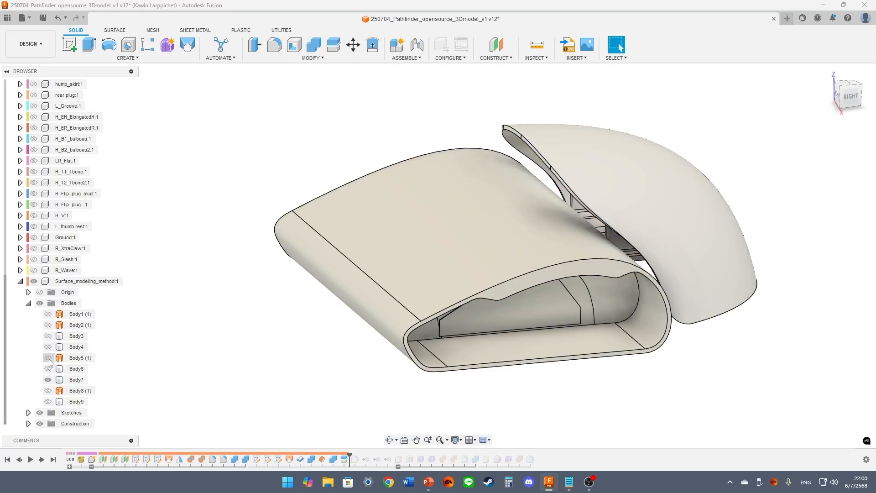
left_click(47, 358)
left_click(48, 379)
left_click(50, 381)
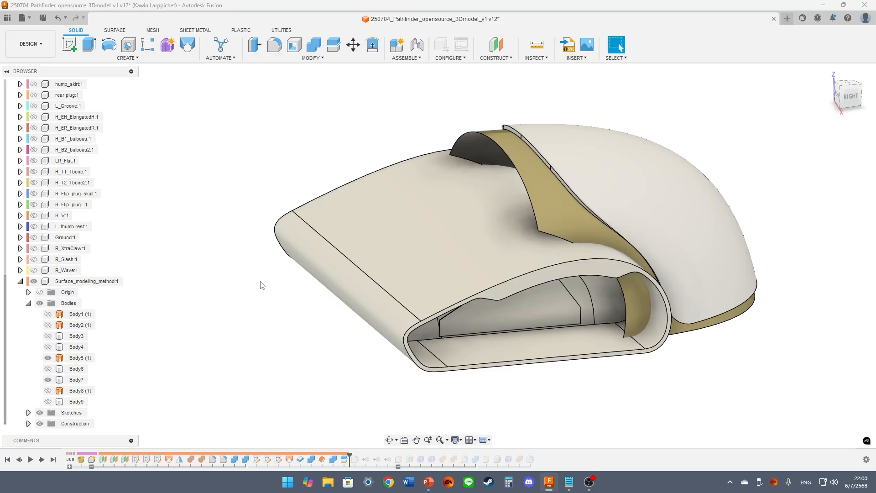
Hide the side cutter, Left plug and Right plug components to isolate the hump surface and shell
left_click(299, 258)
scroll(67, 251, "up", 5)
left_click(35, 184)
left_click(256, 196)
middle_click_drag(256, 196, 346, 226, "shift")
left_click(402, 258)
left_click(36, 194)
left_click(35, 204)
left_click(372, 239)
Select the hump surface and the shell's outer face and examine how the shell relates to the surface
left_click(506, 190)
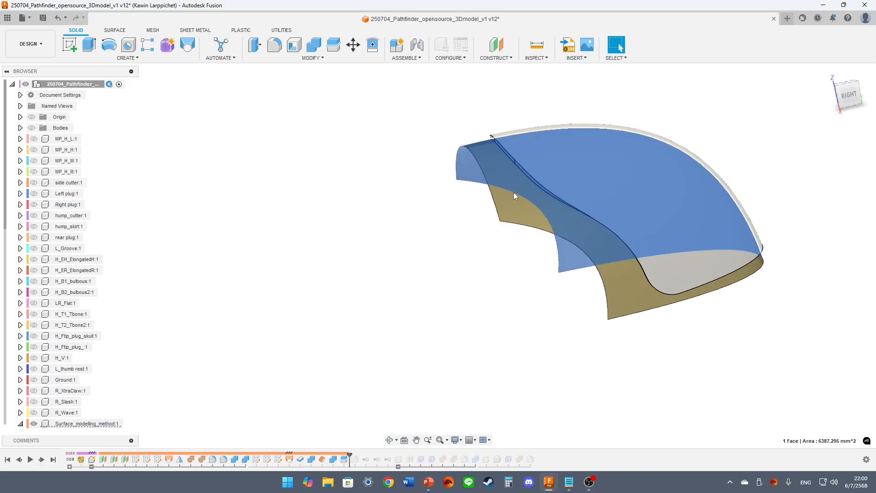
middle_click_drag(459, 194, 436, 185, "shift")
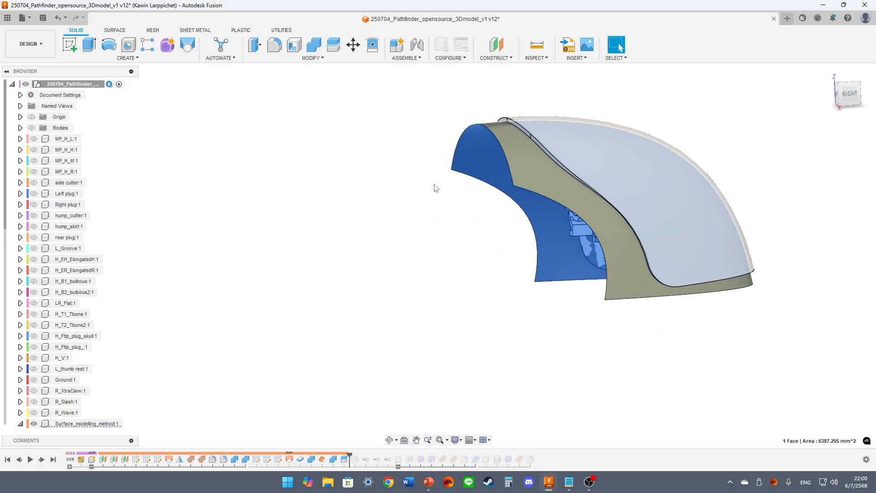
left_click(436, 185)
left_click(519, 164)
left_click(567, 152)
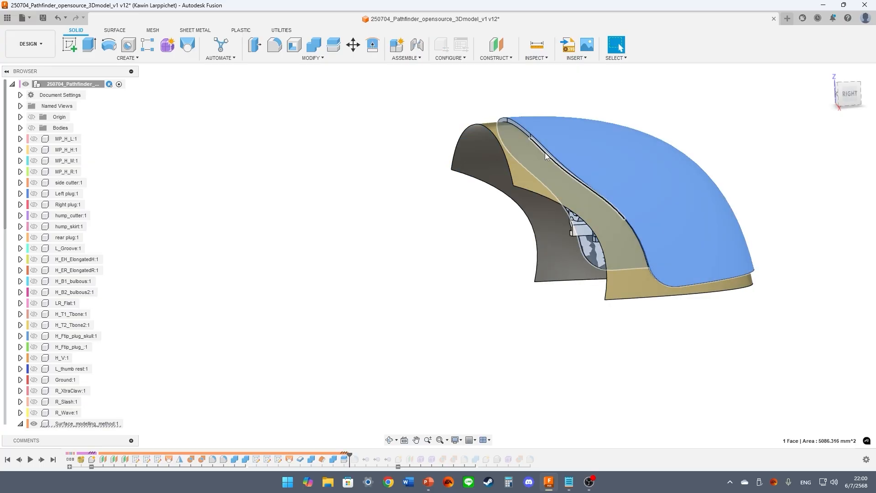
left_click(407, 176)
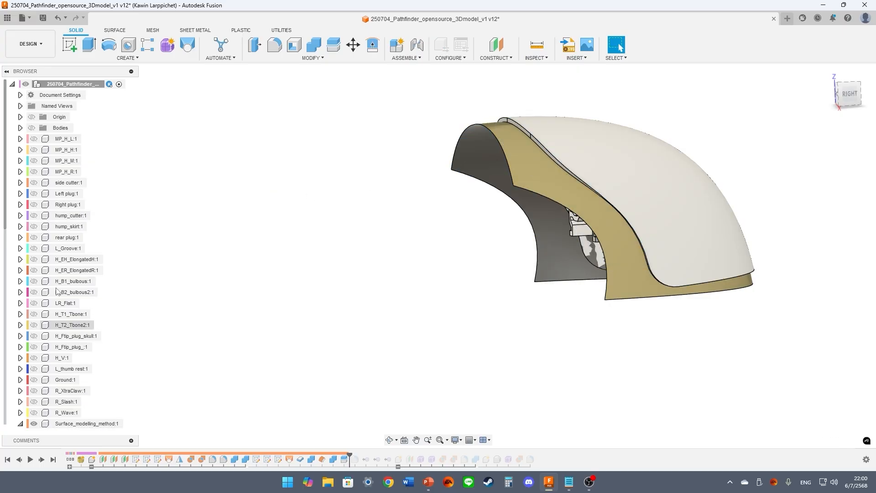
Show the hump_cutter component and roll the timeline back to the feature that thickens the hump surface
left_click(35, 216)
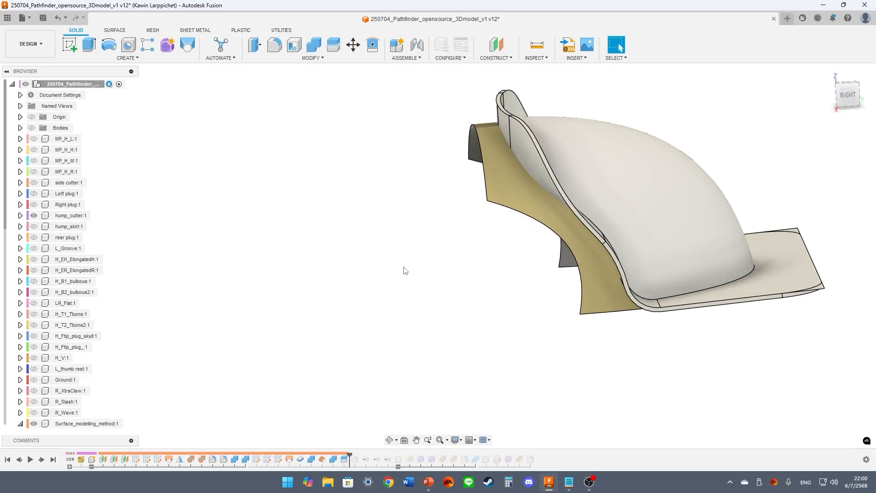
left_click(19, 460)
left_click(20, 460)
left_click(20, 460)
left_click(19, 459)
left_click(19, 460)
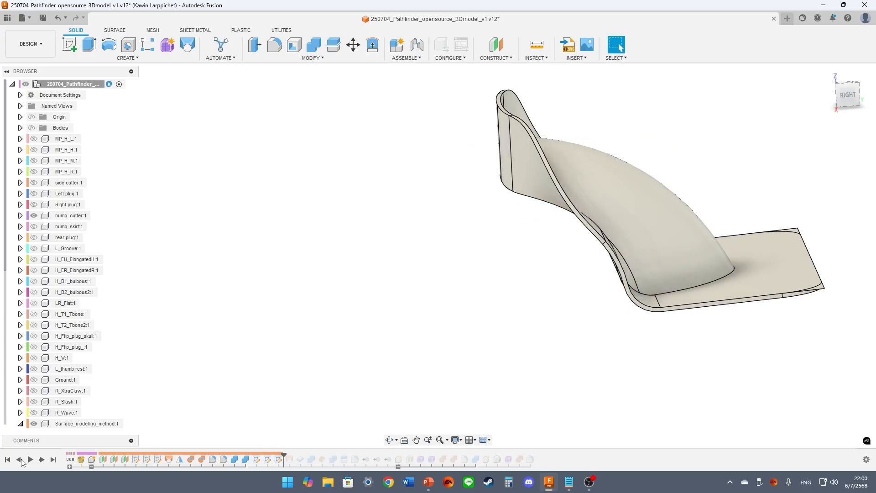
left_click(41, 460)
left_click(42, 460)
Show the thickened Body6 and examine how the hump_cutter component crosses it
scroll(44, 404, "down", 4)
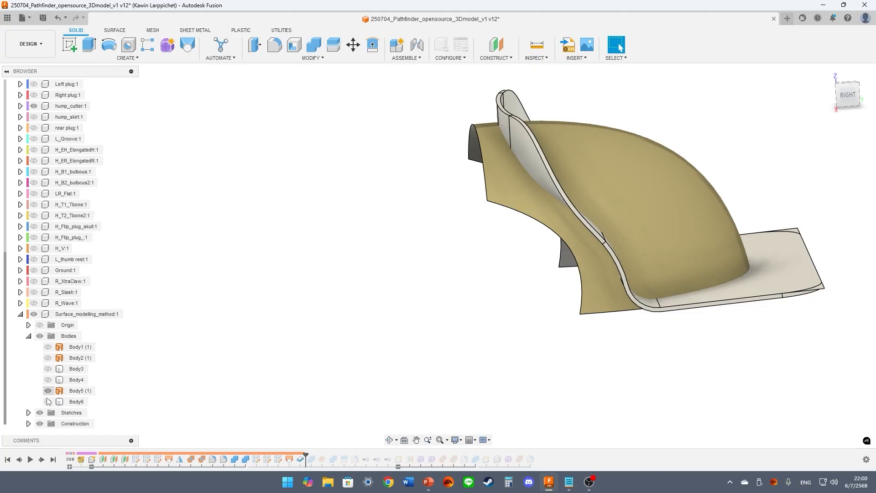
left_click(47, 402)
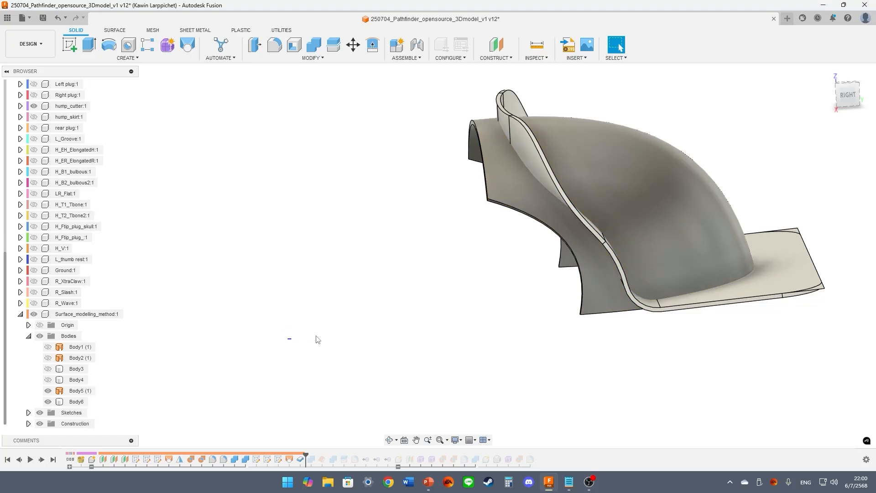
left_click(525, 131)
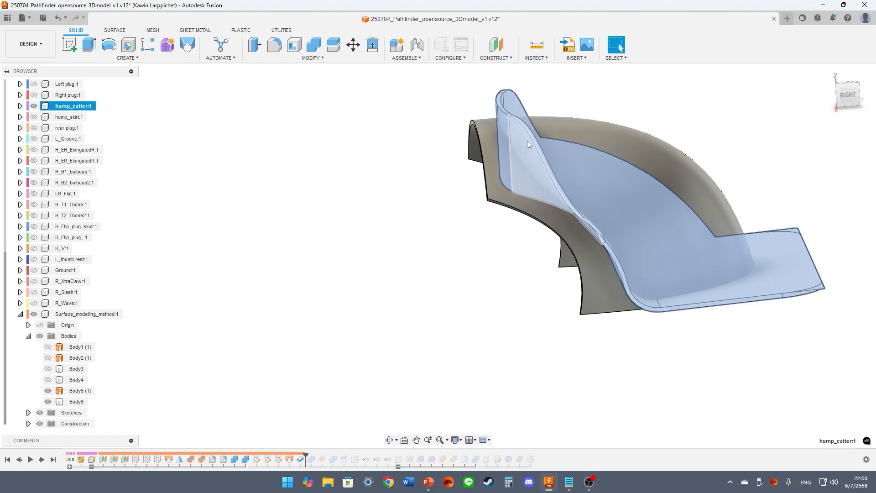
middle_click_drag(508, 122, 417, 172, "shift")
left_click(530, 120)
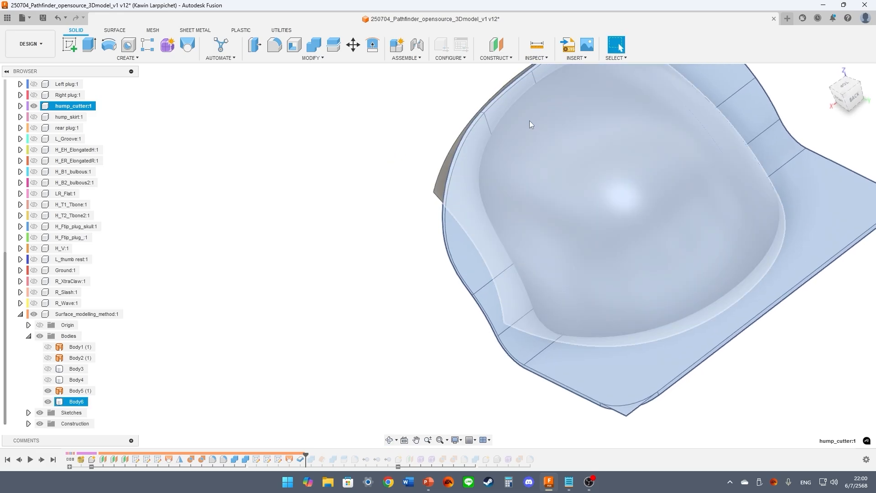
middle_click_drag(556, 331, 388, 147, "shift")
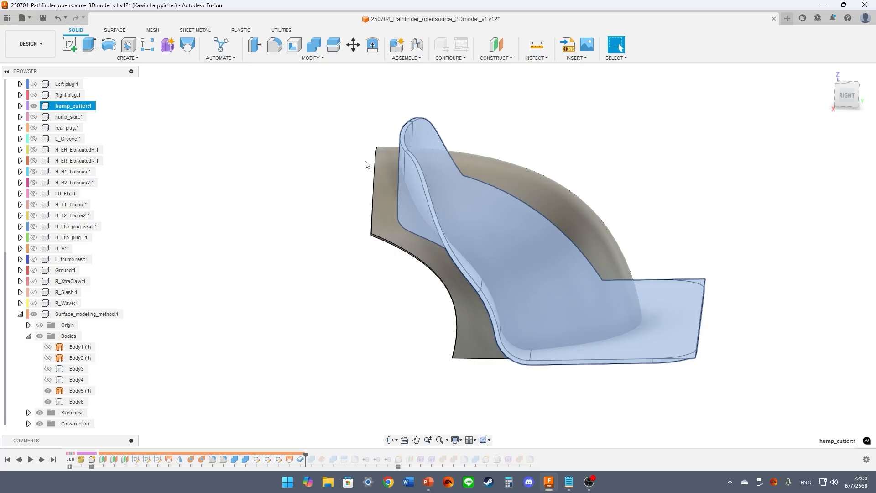
left_click(361, 344)
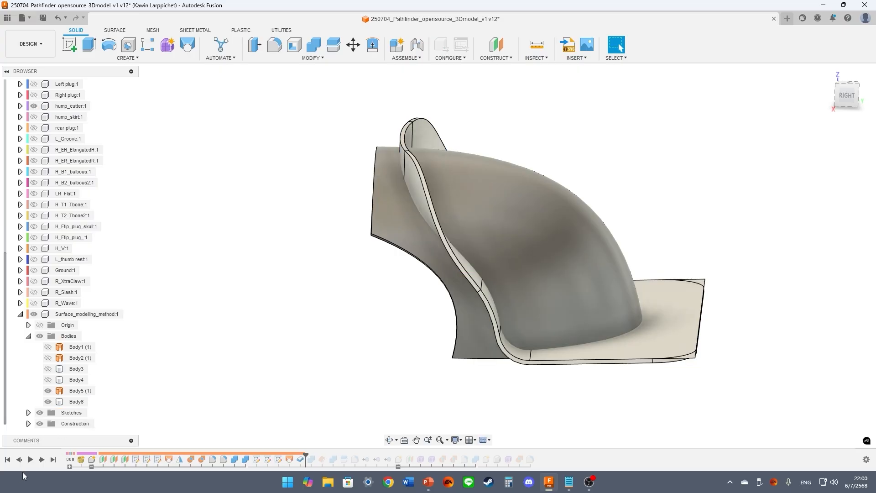
Hide Body6, the Body5 surface and the hump_cutter component so only the trimmed hump Body7 stays shown
middle_click_drag(267, 361, 326, 290, "shift")
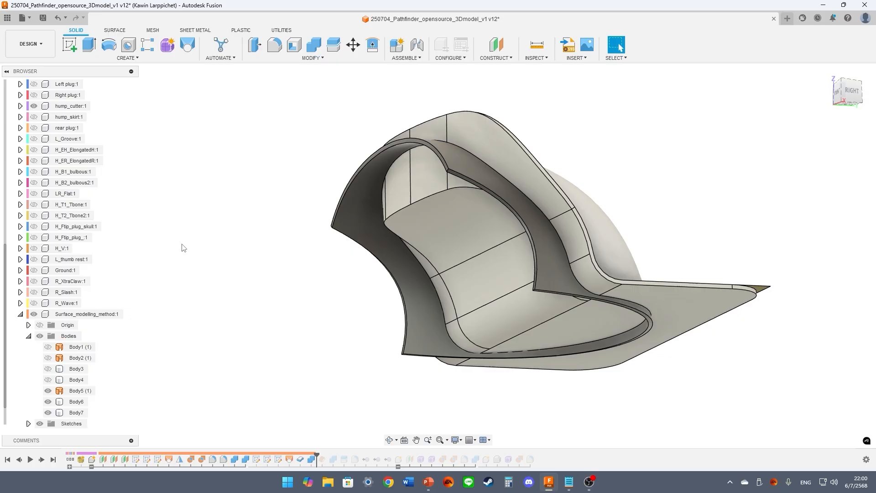
scroll(46, 404, "down", 1)
left_click(48, 391)
left_click(48, 401)
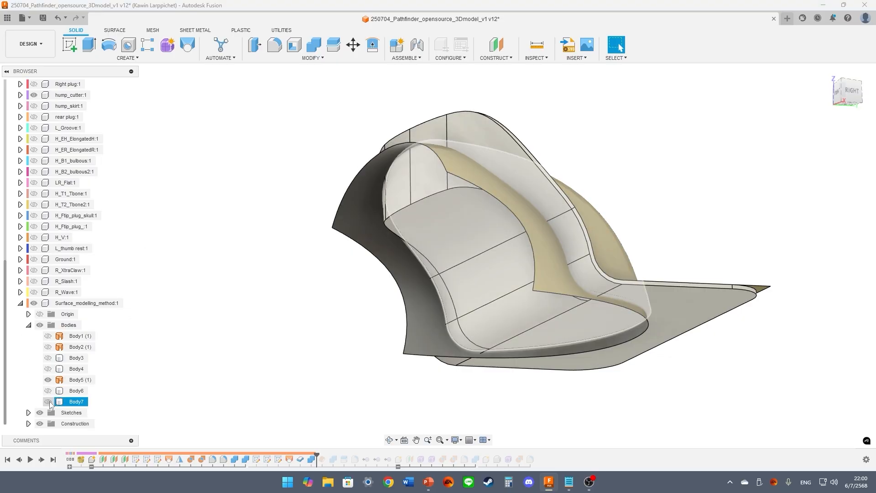
left_click(48, 380)
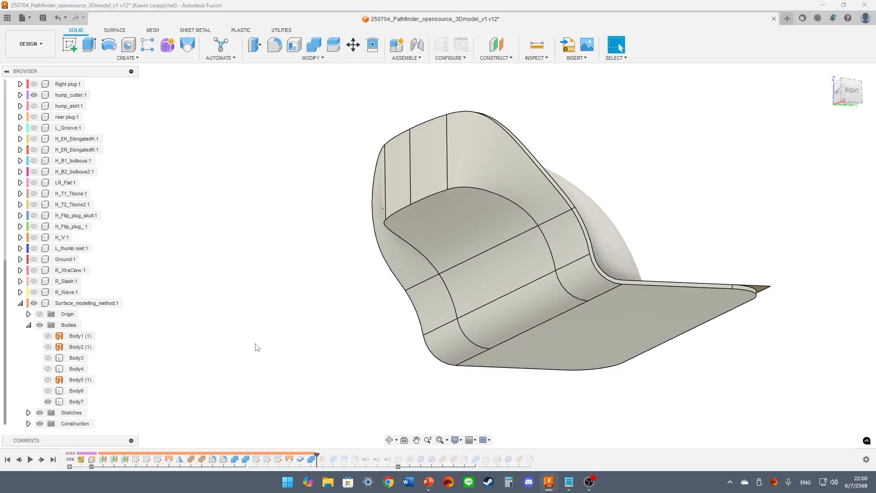
middle_click_drag(255, 347, 292, 292, "shift")
scroll(51, 236, "up", 6)
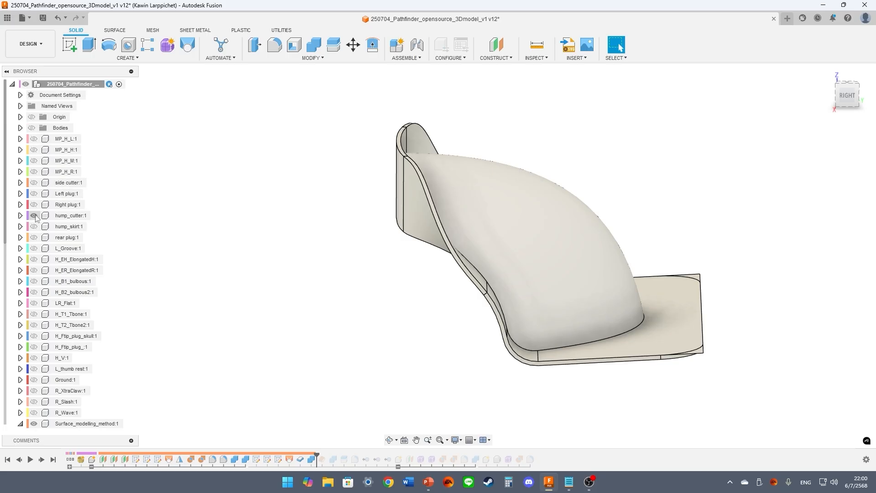
left_click(33, 216)
Advance the timeline by one feature and briefly toggle Body6, Body7 and Body8 to compare them, leaving only Body7 shown
left_click(42, 463)
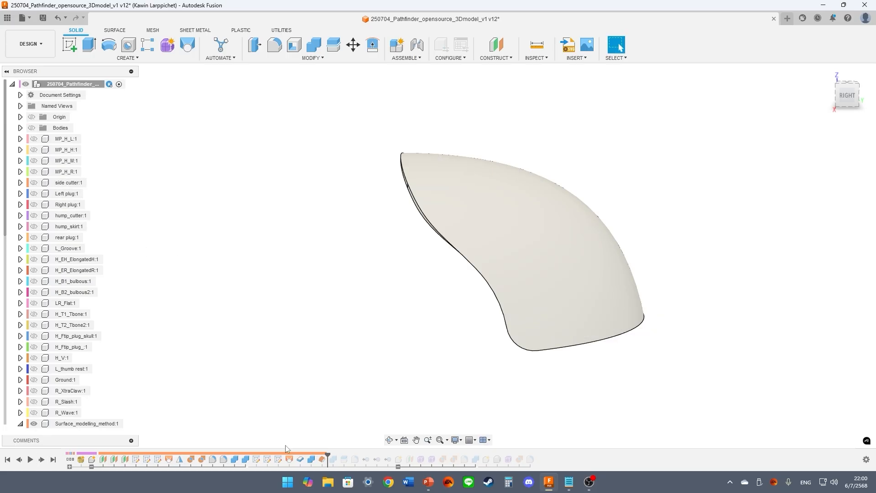
scroll(94, 400, "down", 5)
left_click(48, 380)
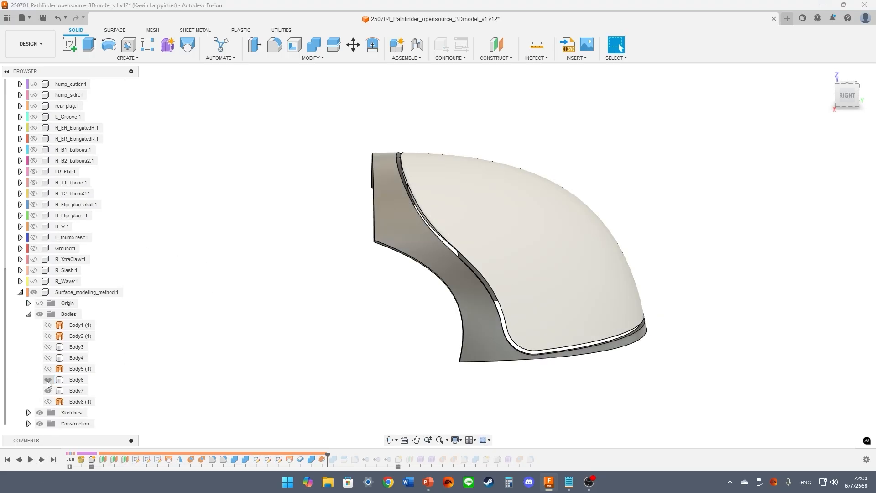
left_click(48, 380)
left_click(48, 391)
left_click(48, 402)
left_click(47, 402)
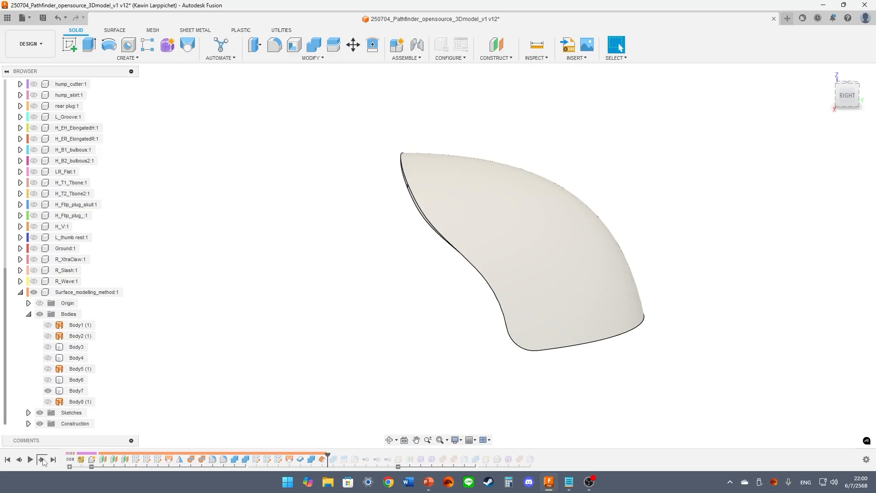
Advance the timeline feature by feature through joining the plug to the hump shell, trimming its excess and finishing the shell's edges
left_click(42, 461)
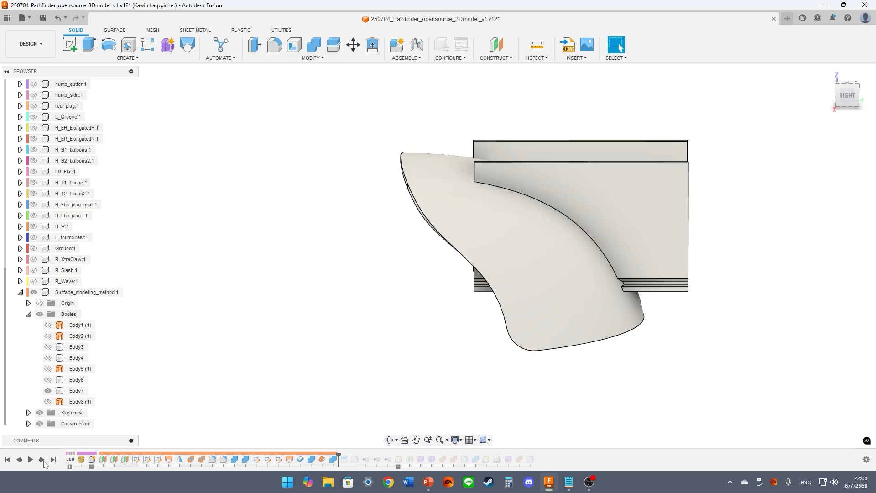
left_click(42, 460)
left_click(42, 459)
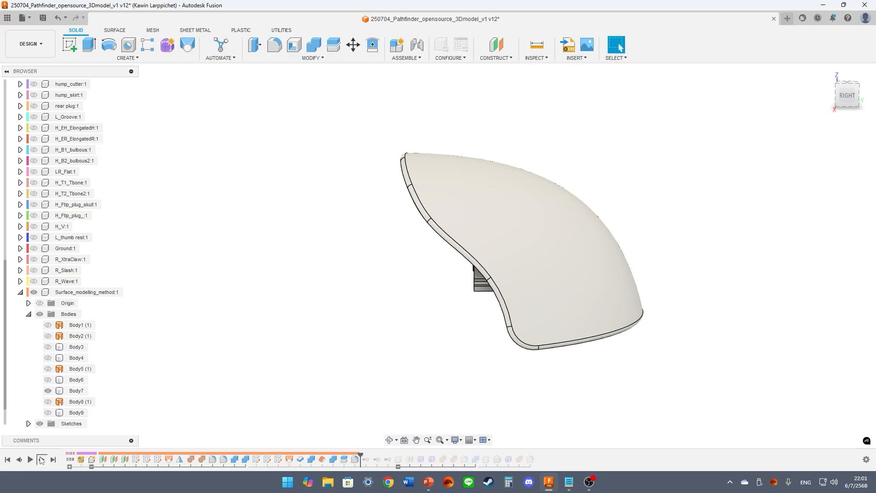
left_click(42, 460)
left_click(42, 461)
scroll(69, 365, "up", 5)
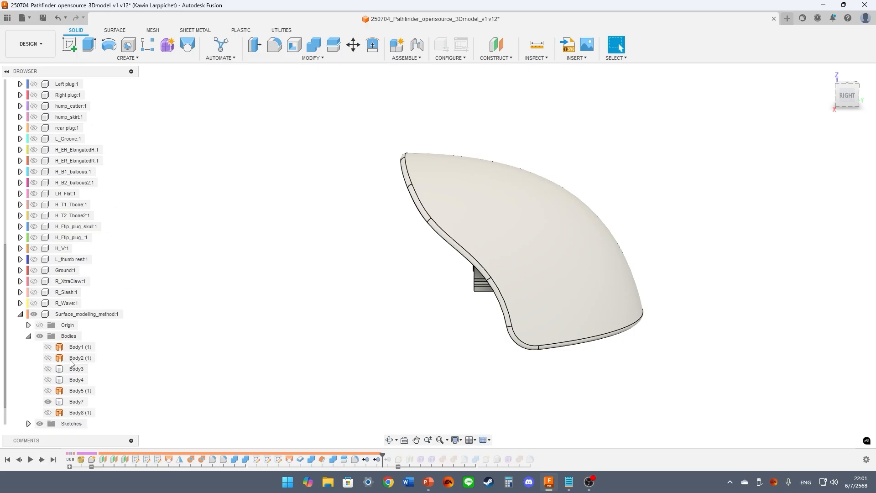
scroll(69, 362, "down", 4)
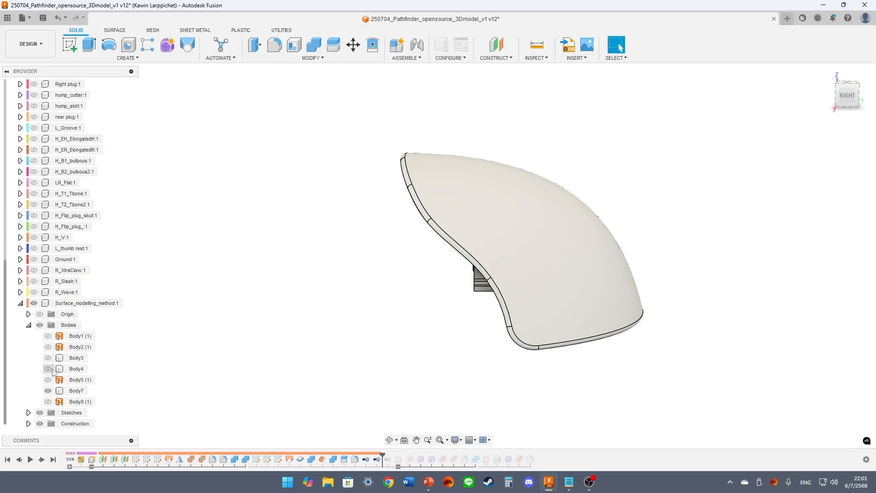
Show Body4 and Body3 alongside Body7 and examine the side and hump shells together with their plugs
left_click(49, 369)
left_click(48, 359)
middle_click_drag(194, 268, 347, 287, "shift")
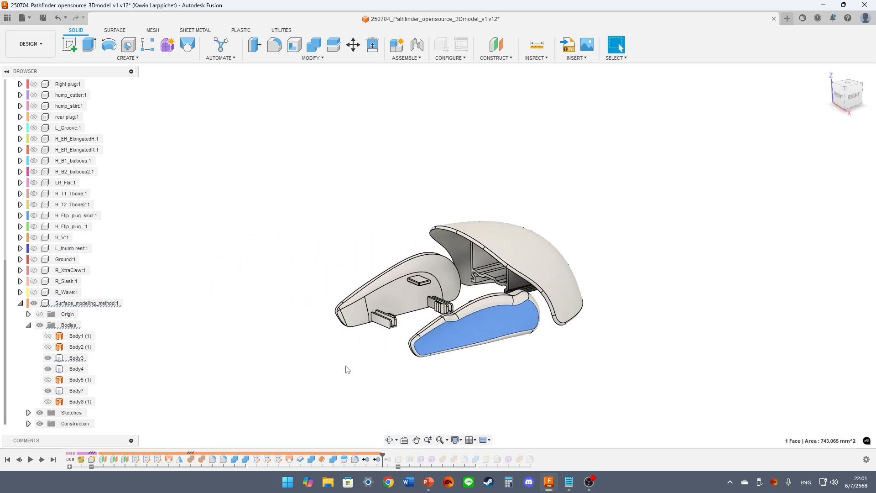
middle_click_drag(354, 368, 354, 335, "shift")
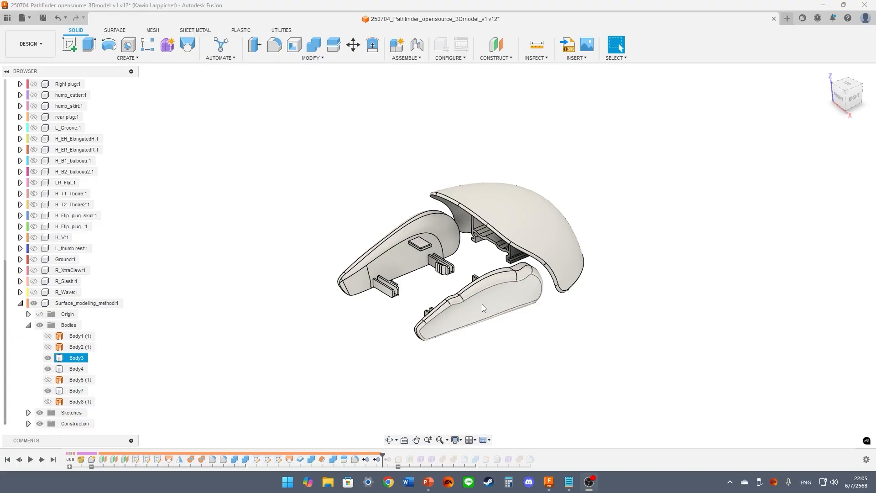
left_click(521, 366)
middle_click_drag(560, 334, 598, 307)
middle_click_drag(485, 263, 505, 252, "shift")
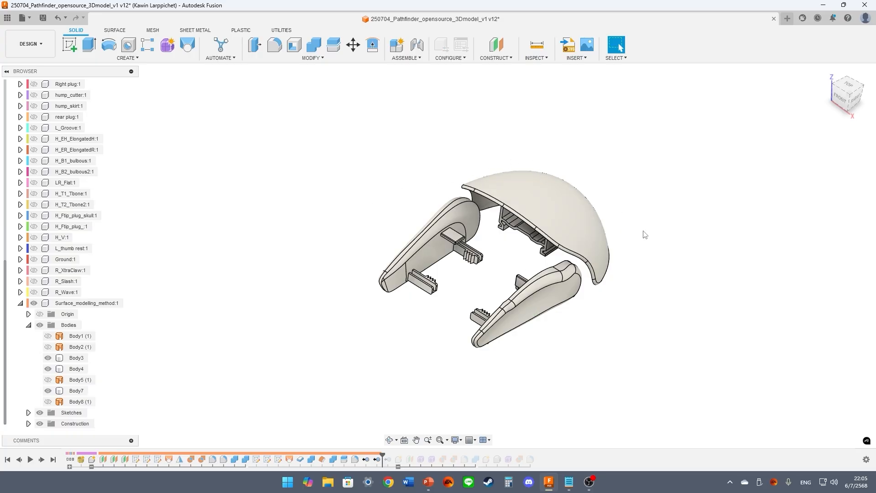
Open version V1 of 250704_Pathfinder_opensource_3Dmodel_v1 from the Pathfinder_open_source project
left_click(7, 19)
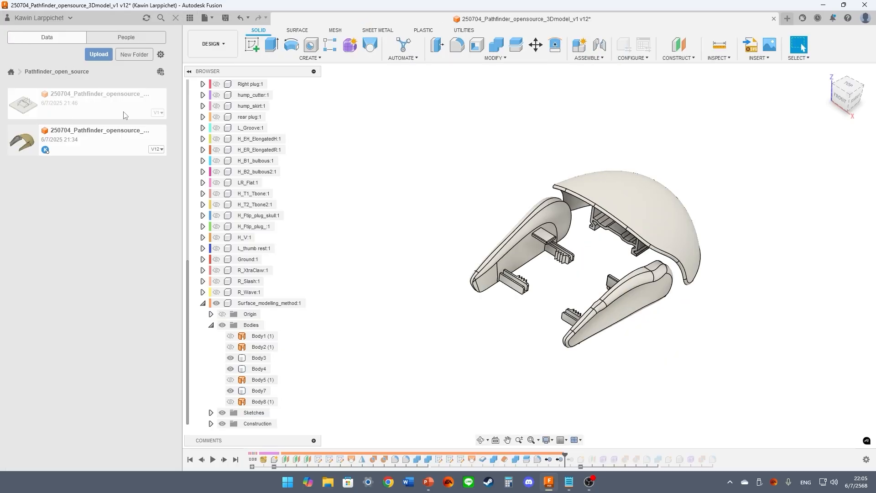
double_click(100, 112)
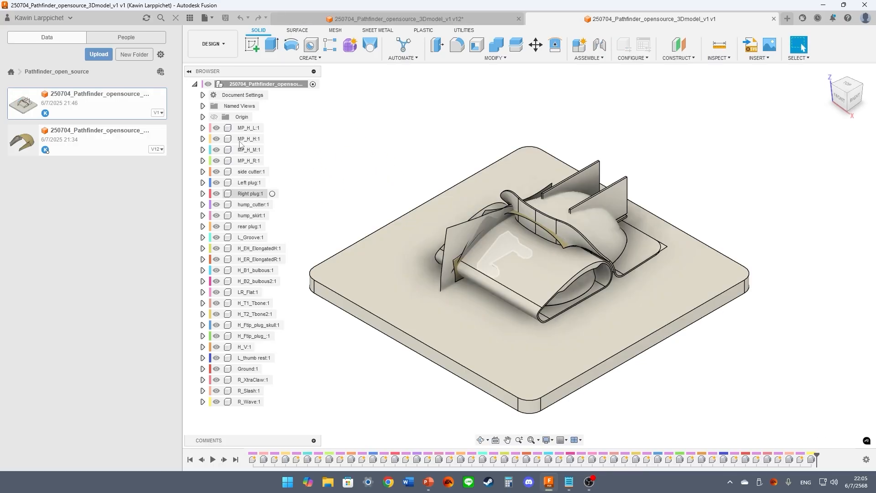
left_click(175, 18)
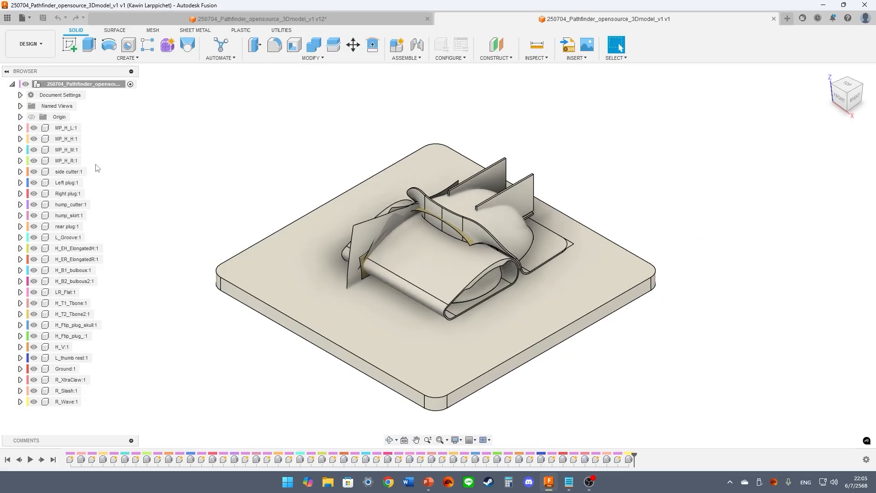
Hide all components from MP_H_L through R_Wave
left_click(66, 128)
left_click(63, 402, "shift")
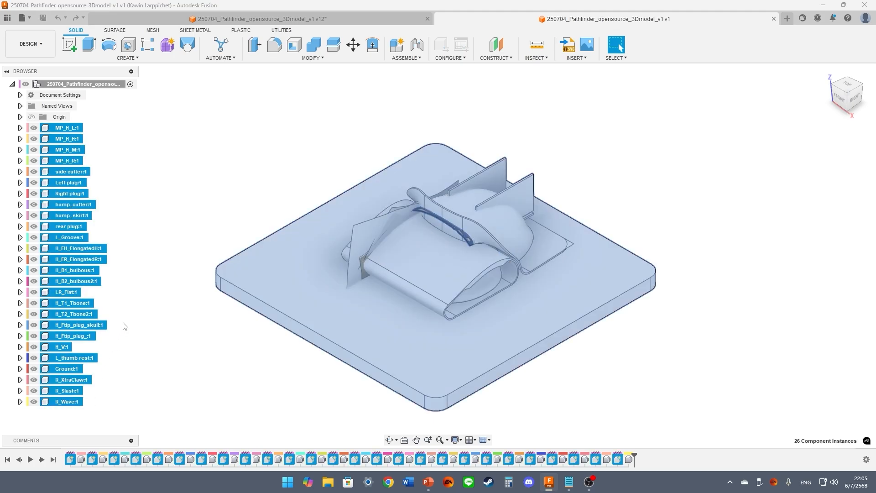
left_click(65, 128)
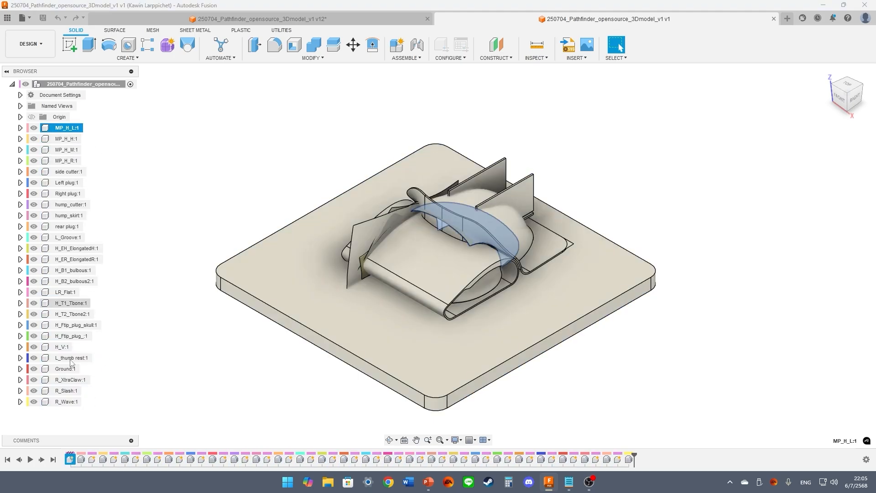
left_click(66, 403, "shift")
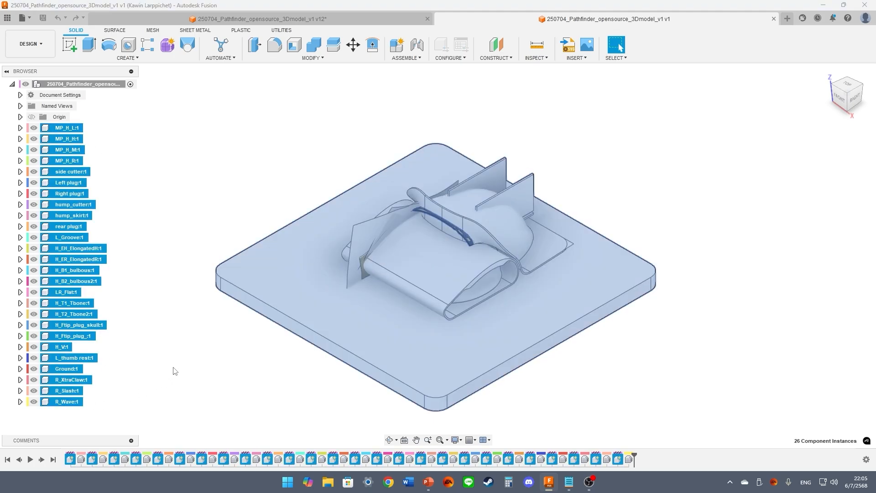
key("v")
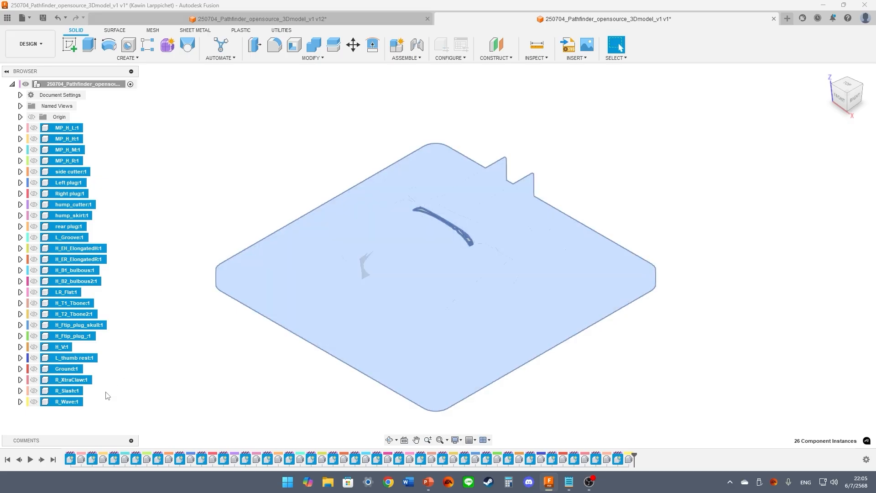
left_click(34, 403)
left_click(33, 391)
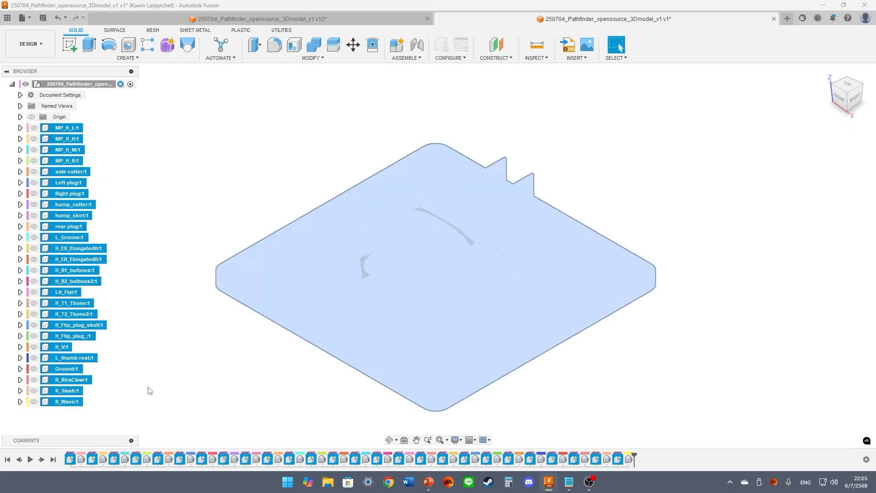
left_click(149, 378)
Show the side cutter, Left plug, hump_skirt, L_Groove, H_EH_ElongatedH, H_ER_ElongatedR and H_B1_bulbous components and examine them together
left_click(34, 172)
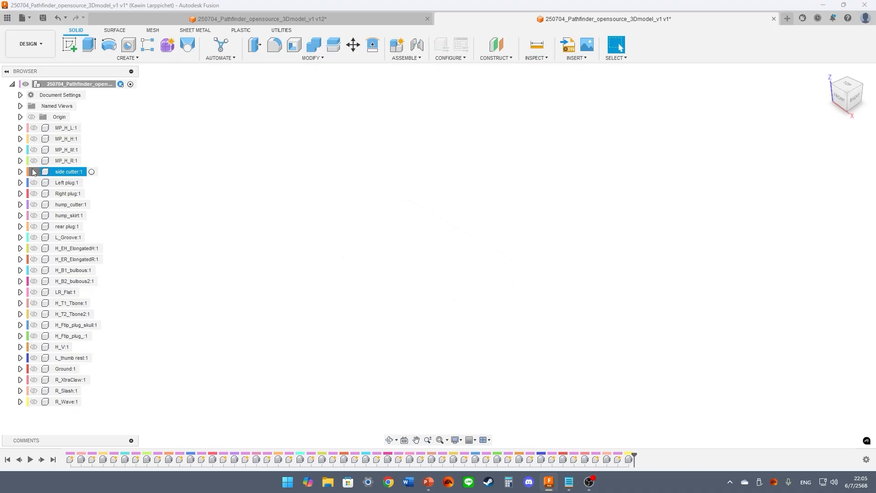
left_click(34, 182)
left_click(33, 215)
left_click(33, 237)
left_click(34, 248)
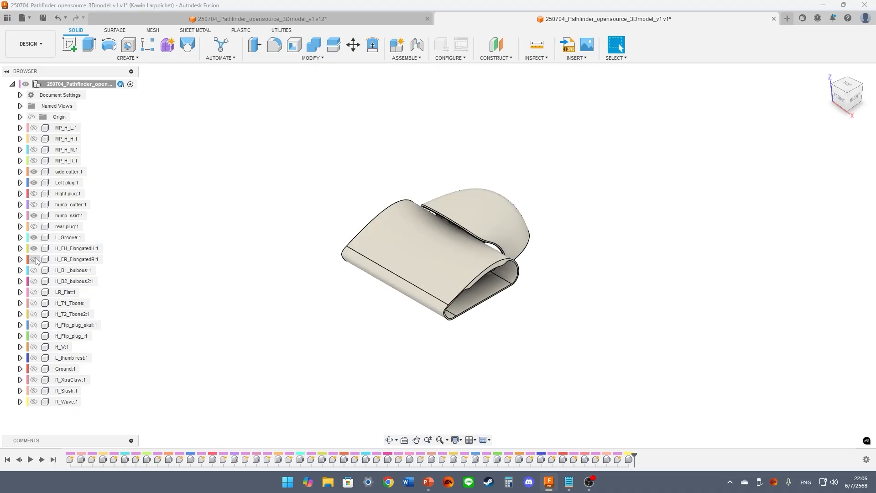
left_click(34, 259)
left_click(34, 270)
middle_click_drag(262, 205, 239, 180, "shift")
left_click(465, 217)
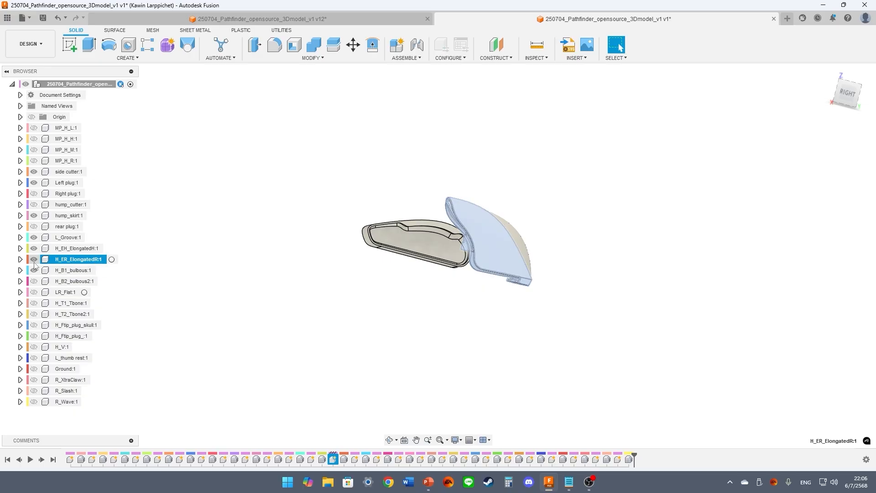
mouse_move(319, 210)
middle_mouse_down("shift")
mouse_move(305, 201)
mouse_move(343, 223)
mouse_move(343, 206)
mouse_move(335, 252)
mouse_move(332, 221)
middle_mouse_up("shift")
scroll(402, 199, "up", 3)
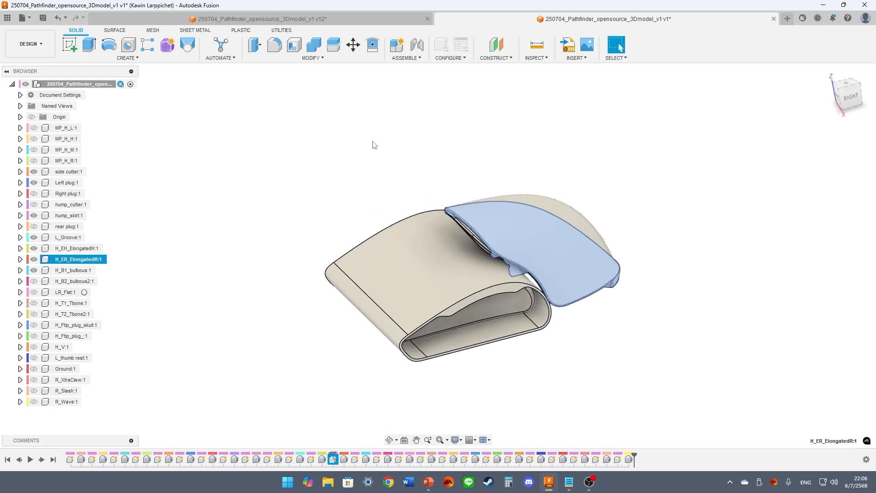
key("Escape")
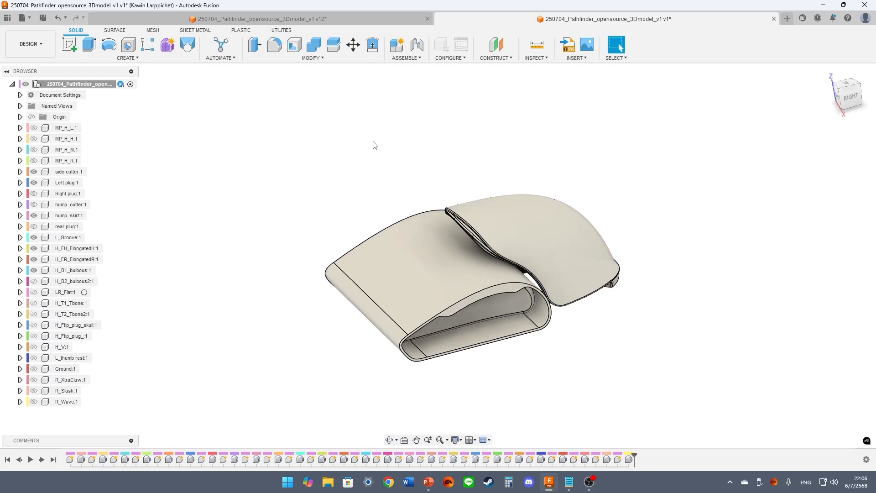
Insert the mesh file Pathfinder_core.stl from the computer's Downloads folder, using millimetres as the unit
left_click(576, 58)
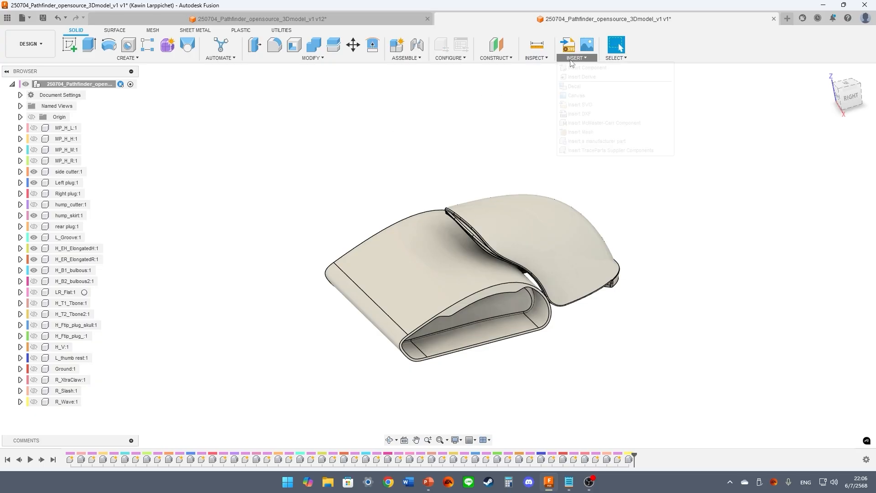
left_click(581, 132)
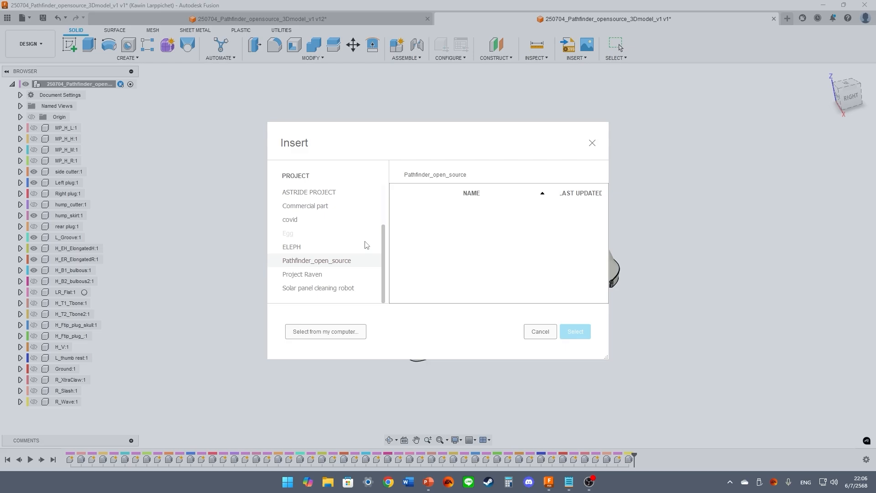
left_click(335, 337)
left_click(346, 132)
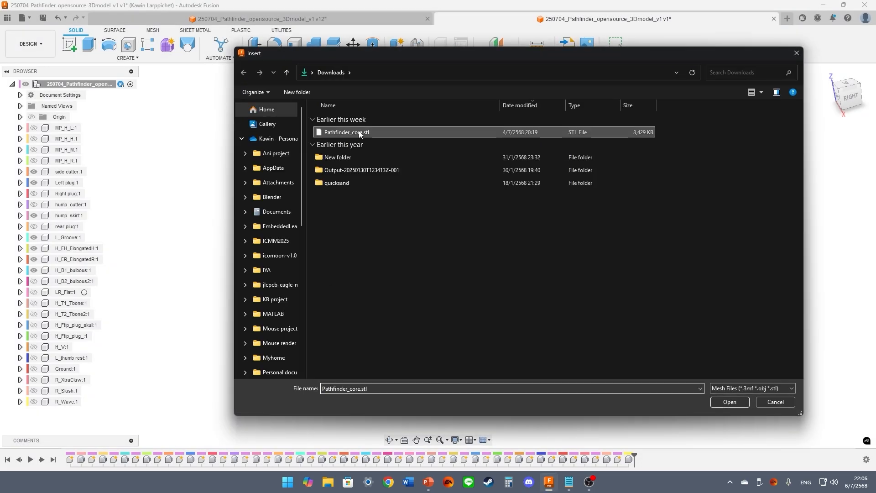
left_click(727, 404)
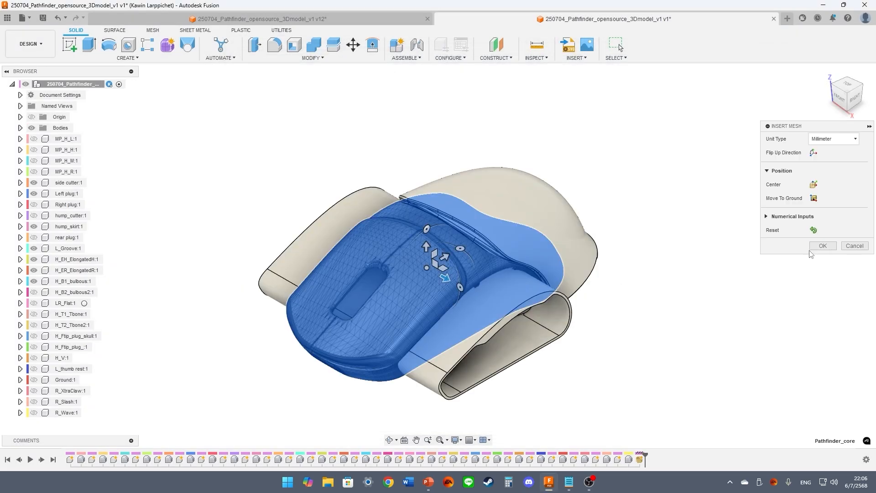
left_click(821, 250)
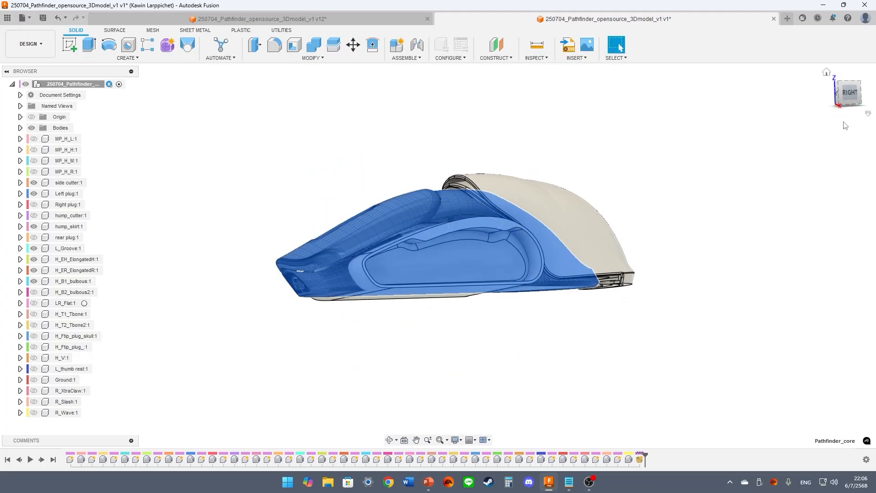
Examine how the shells and side cutter fit around the core mesh from the right, left and front
left_click_drag(840, 97, 859, 97)
left_click(856, 94)
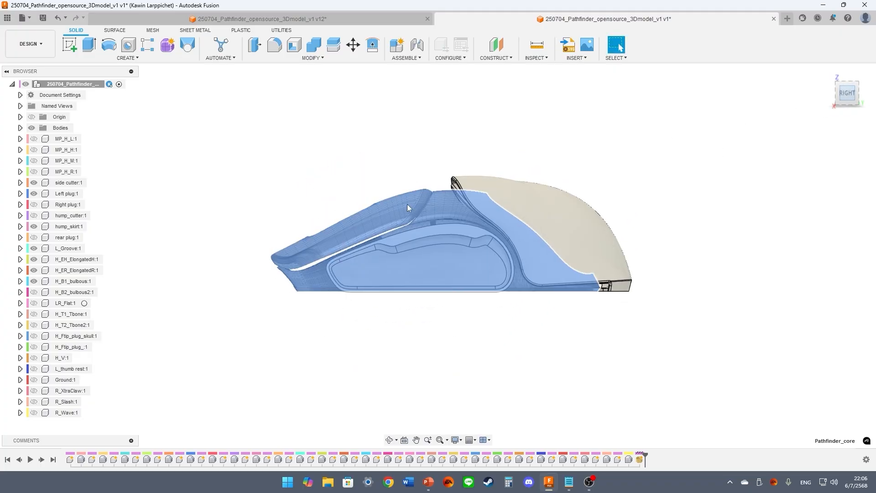
scroll(394, 228, "up", 4)
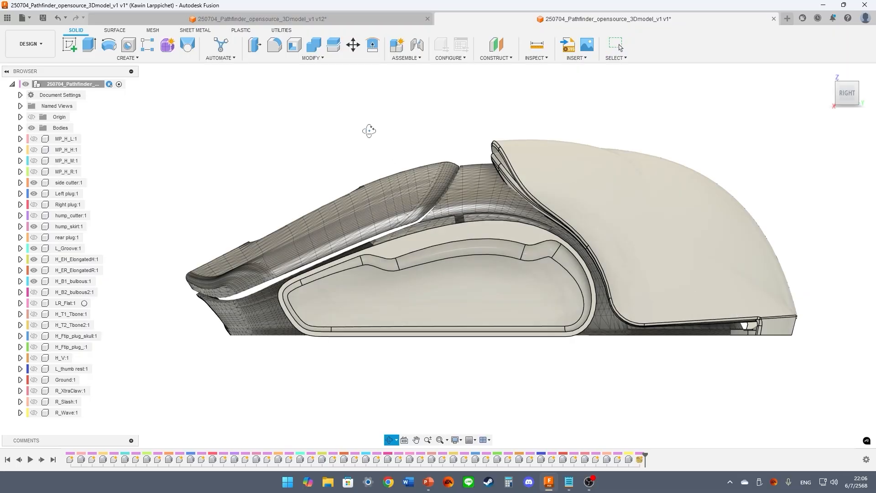
mouse_move(370, 131)
middle_mouse_down("shift")
mouse_move(515, 139)
mouse_move(505, 179)
middle_mouse_up("shift")
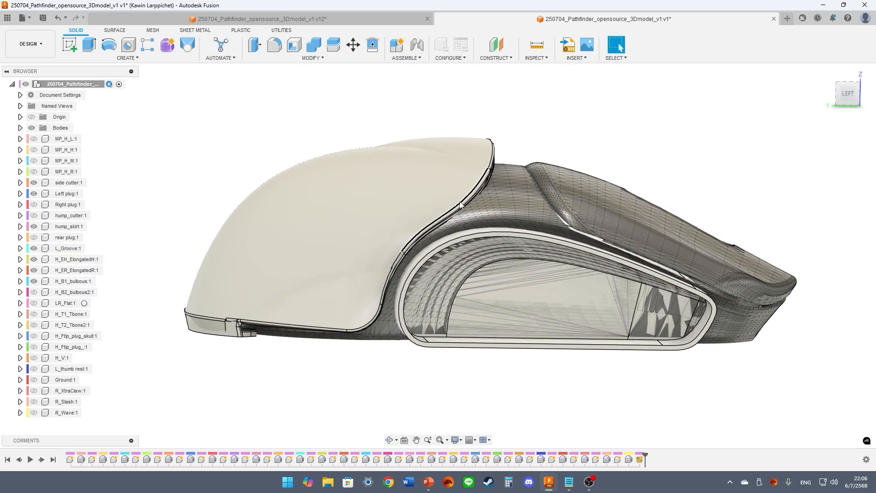
middle_click_drag(613, 209, 412, 152, "shift")
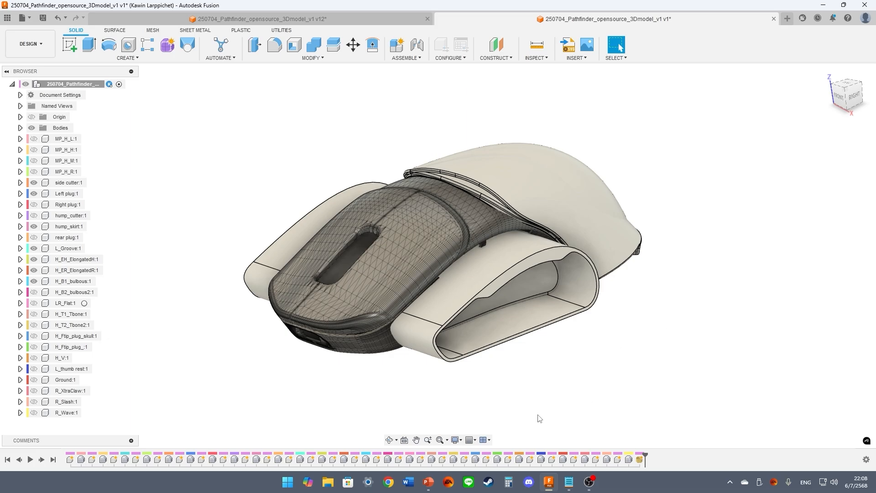
Switch to PowerPoint and present the surface versus freeform modelling slide full screen instead of in presenter view
left_click(427, 483)
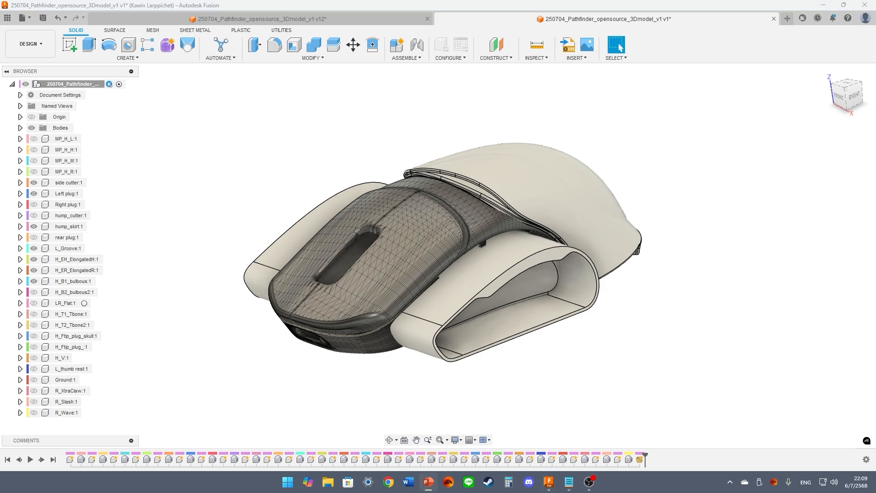
key("shift+F5")
left_click(147, 16)
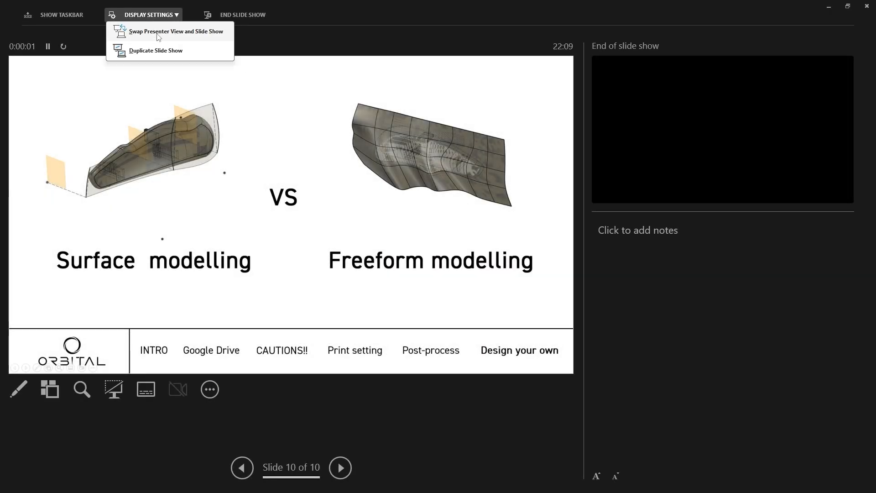
left_click(157, 30)
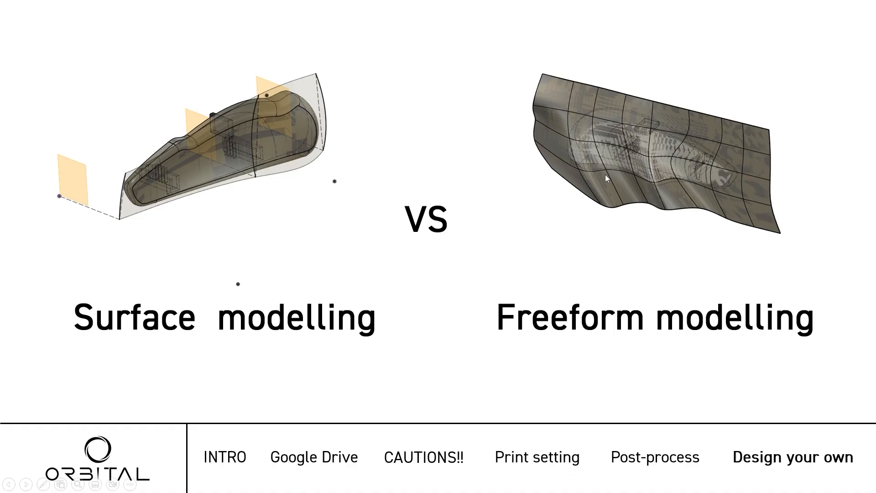
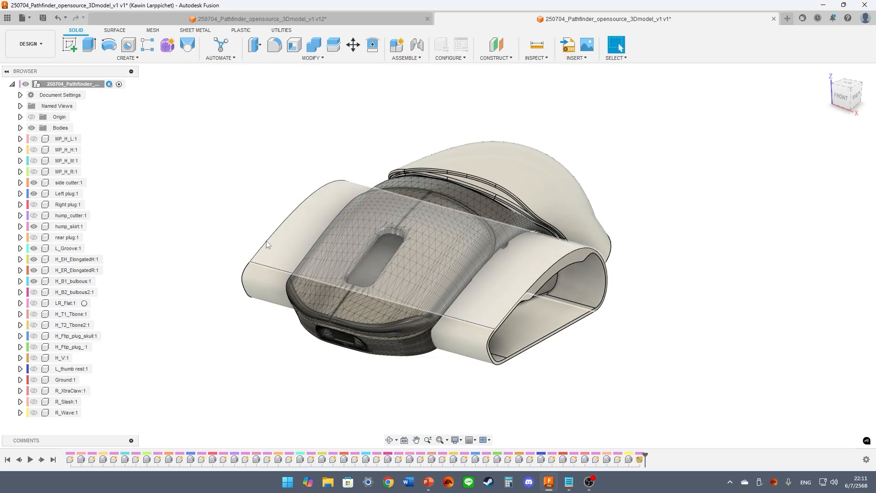
Switch back to Fusion and hide the core mesh and all shown components except the side cutter
middle_click_drag(211, 163, 243, 158, "shift")
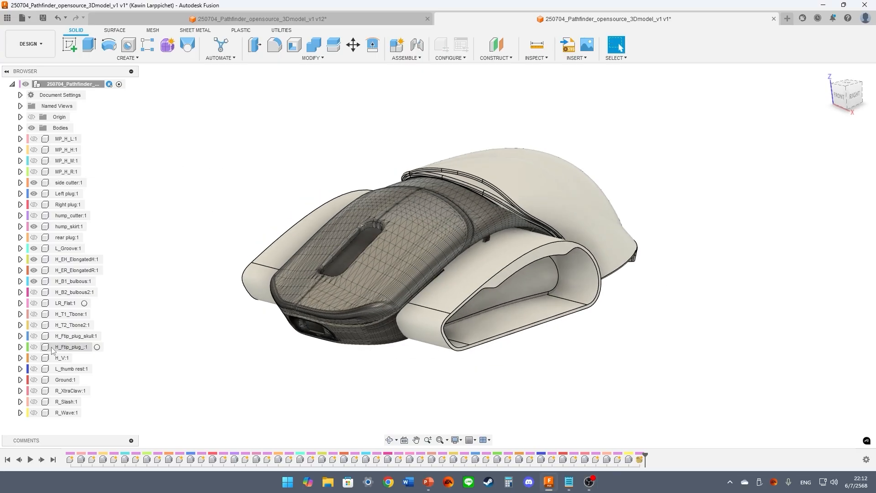
left_click(34, 281)
left_click(35, 248)
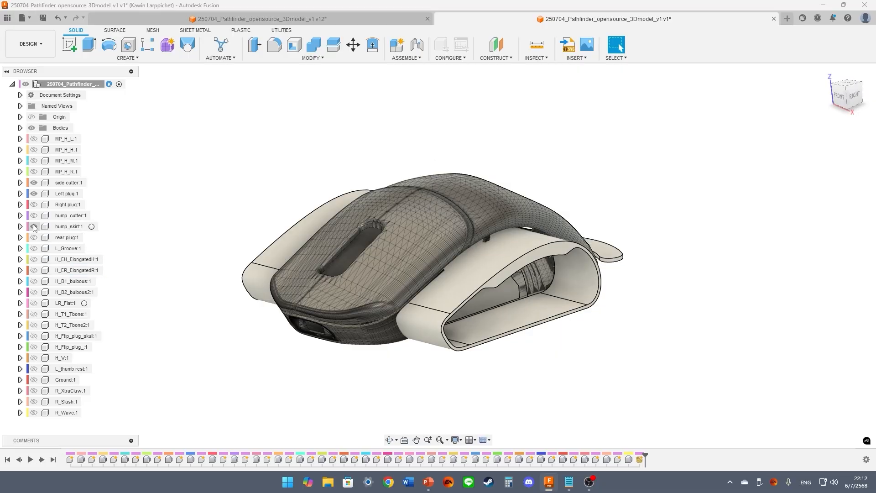
left_click(34, 226)
left_click(34, 194)
left_click(34, 184)
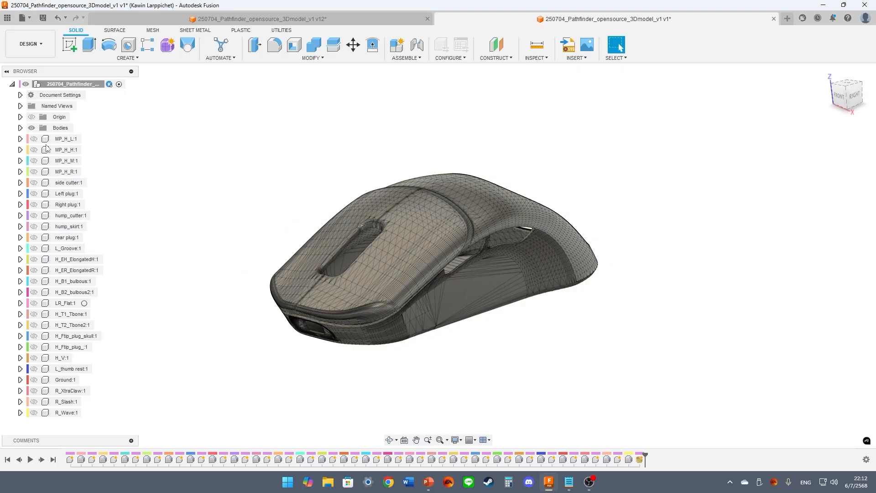
left_click(32, 128)
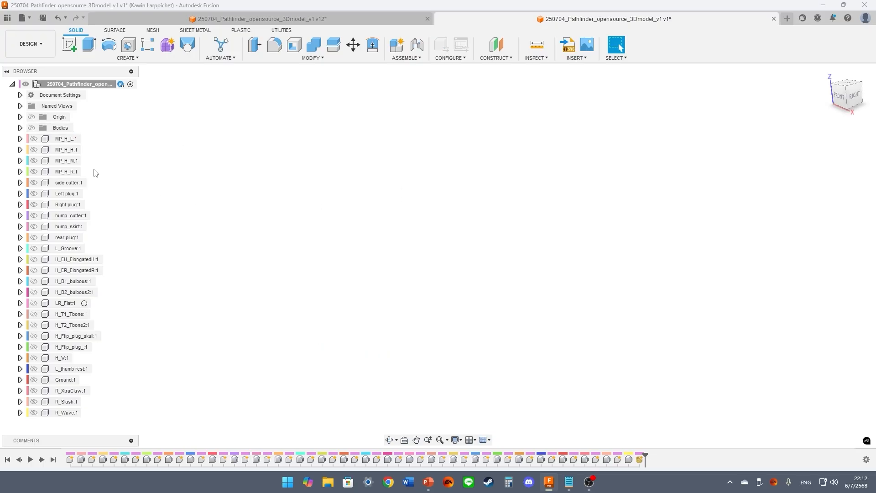
left_click(34, 183)
middle_click_drag(256, 152, 291, 114, "shift")
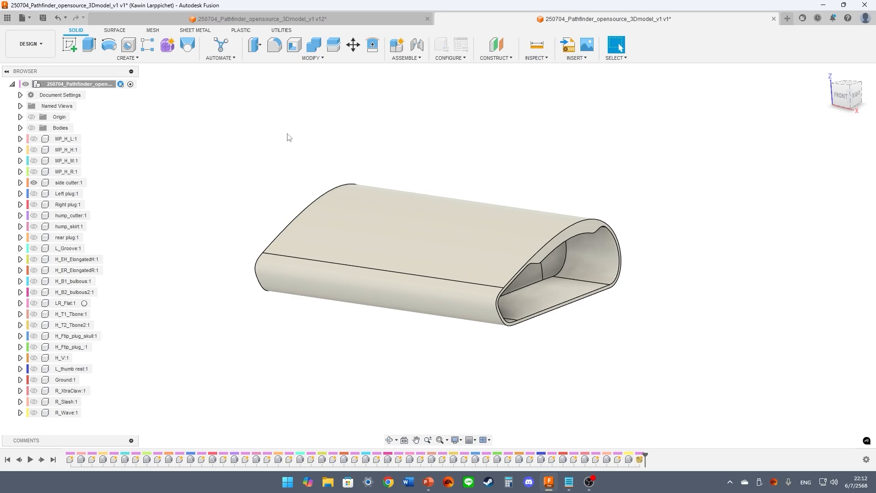
Create a new internal component named surface_example1 in the top-level assembly
left_click(127, 58)
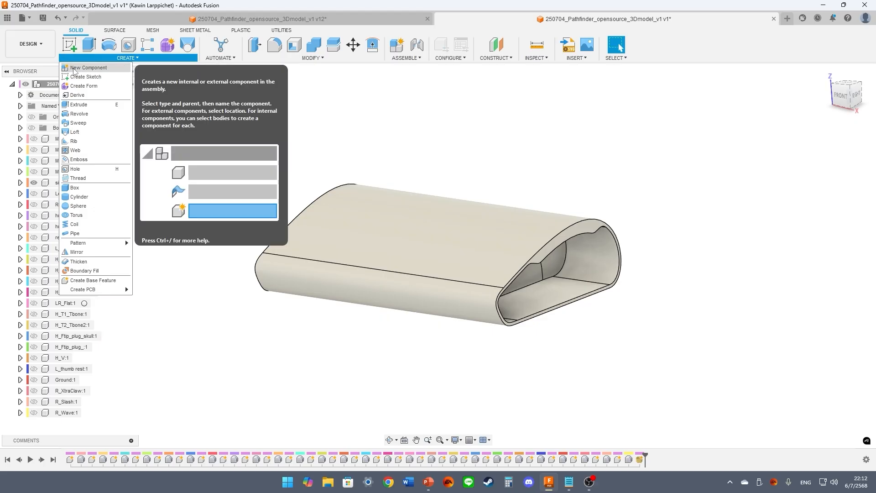
left_click(94, 68)
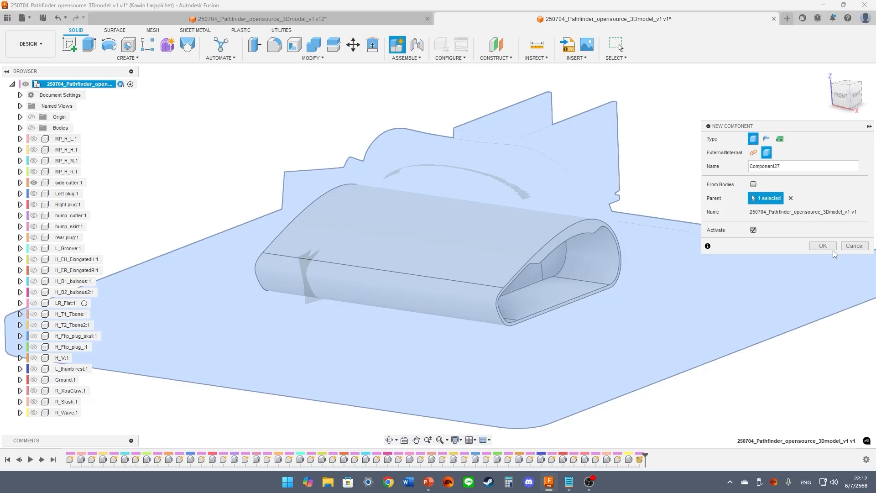
left_click_drag(790, 167, 729, 164)
key("Return")
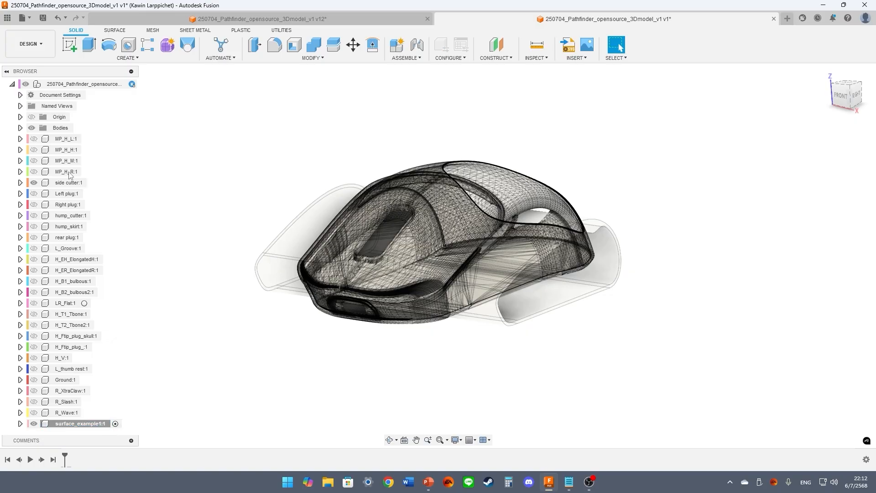
Switch activation to the top-level assembly and back to the surface_example1 component
left_click(135, 87)
left_click(131, 84)
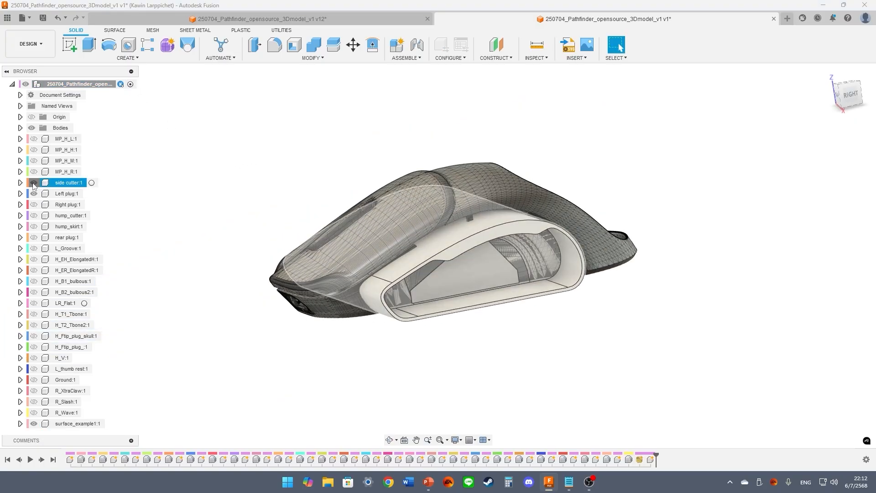
left_click(110, 424)
left_click(110, 424)
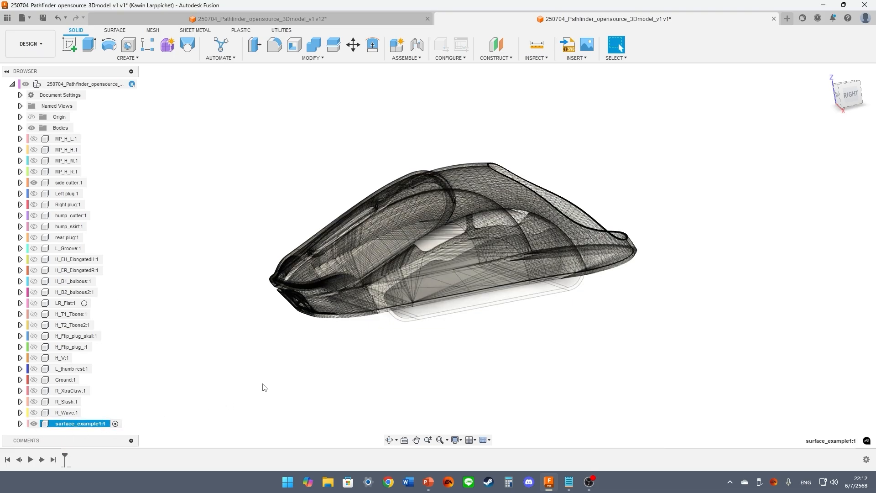
middle_click_drag(262, 386, 187, 274, "shift")
key("Escape")
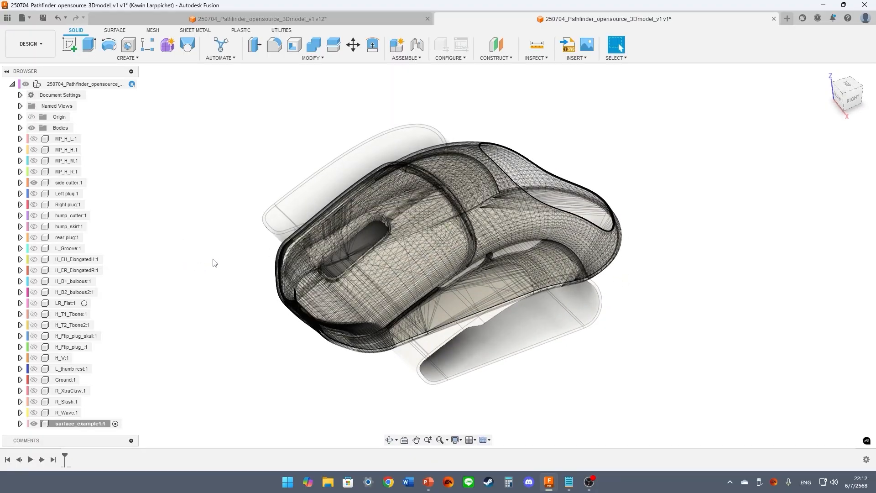
Hide the top-level Bodies folder that holds the core mesh
left_click(299, 240)
left_click(32, 128)
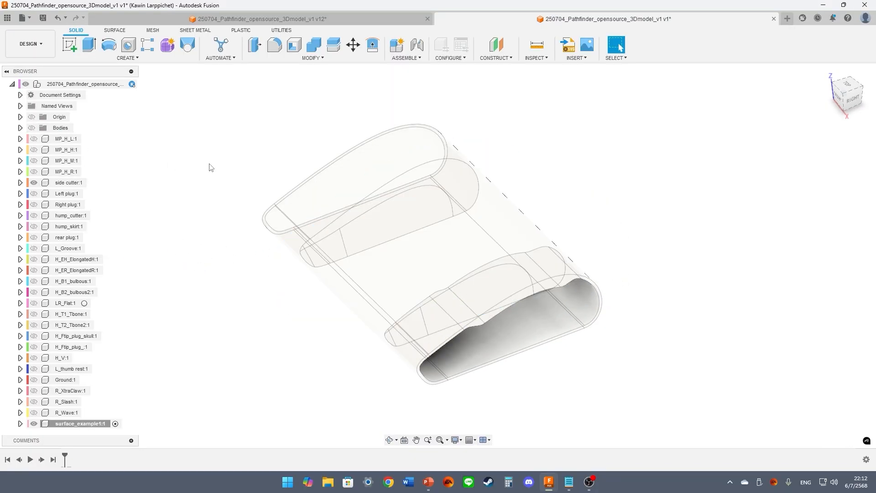
mouse_move(222, 180)
middle_mouse_down("shift")
mouse_move(233, 163)
mouse_move(232, 171)
middle_mouse_up("shift")
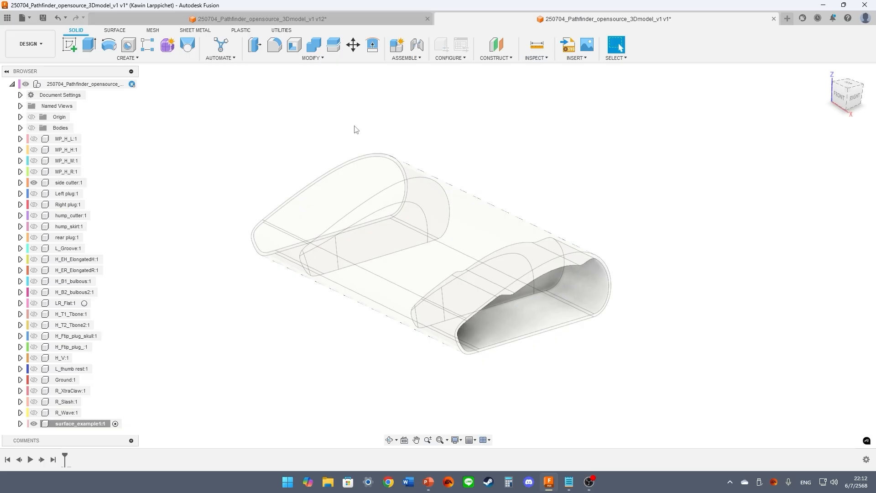
Create a construction plane offset 30 mm from the XZ plane, towards the rear of the side cutter
left_click(496, 44)
middle_click_drag(483, 154, 461, 149, "shift")
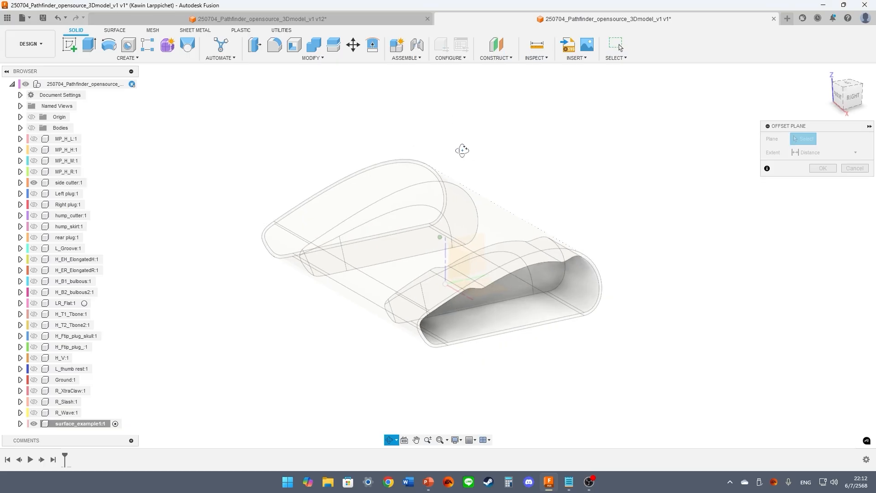
left_click(458, 257)
left_click_drag(466, 242, 555, 237)
middle_click_drag(490, 207, 437, 180, "shift")
left_click(847, 94)
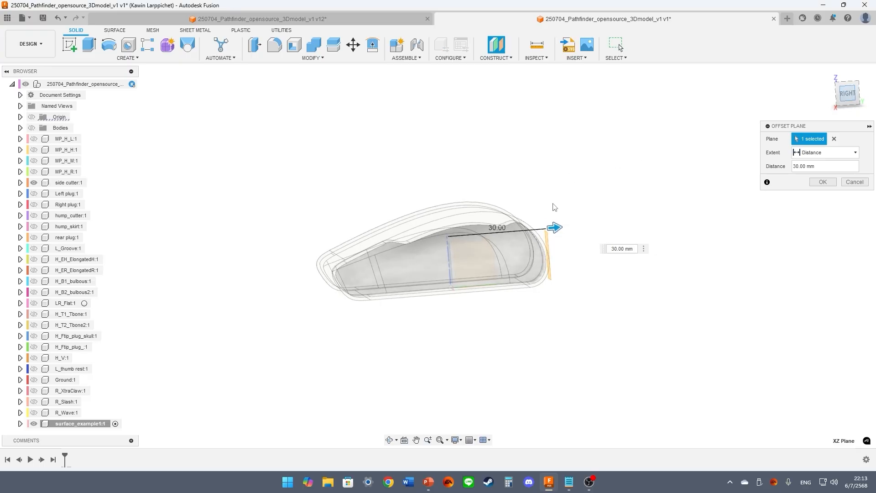
left_click(830, 184)
Create a second construction plane offset 5 mm from the XZ plane, near the middle of the side cutter
middle_click_drag(466, 160, 506, 177, "shift")
left_click(497, 45)
left_click(458, 251)
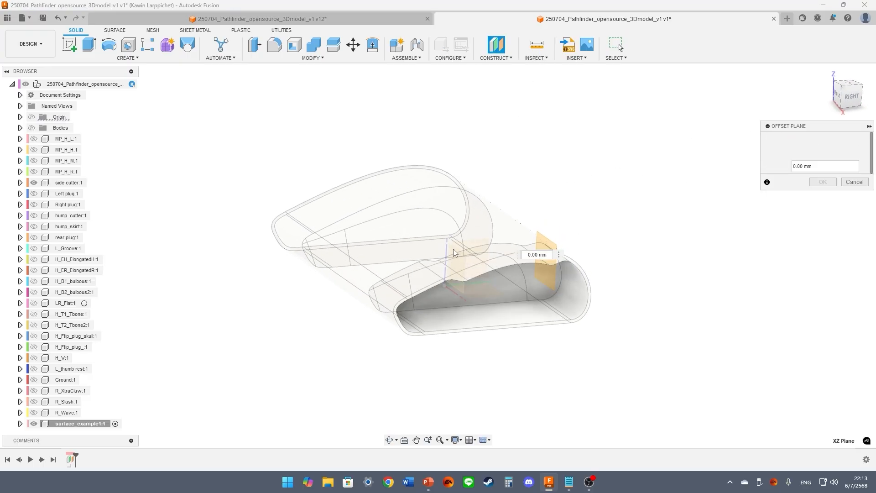
left_click_drag(468, 230, 500, 230)
mouse_move(500, 229)
middle_mouse_down("shift")
mouse_move(448, 215)
mouse_move(490, 238)
middle_mouse_up("shift")
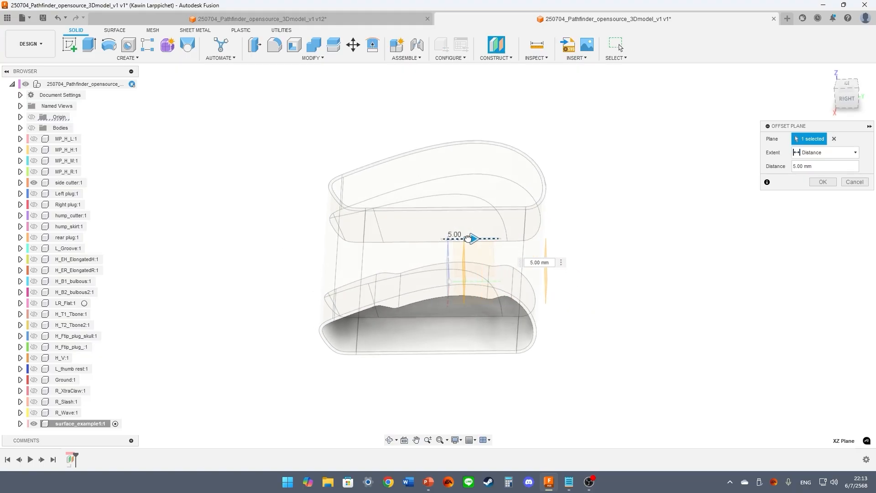
left_click(823, 182)
Create a third construction plane offset -40 mm from the XZ plane, at the front of the side cutter
middle_click_drag(413, 180, 459, 133, "shift")
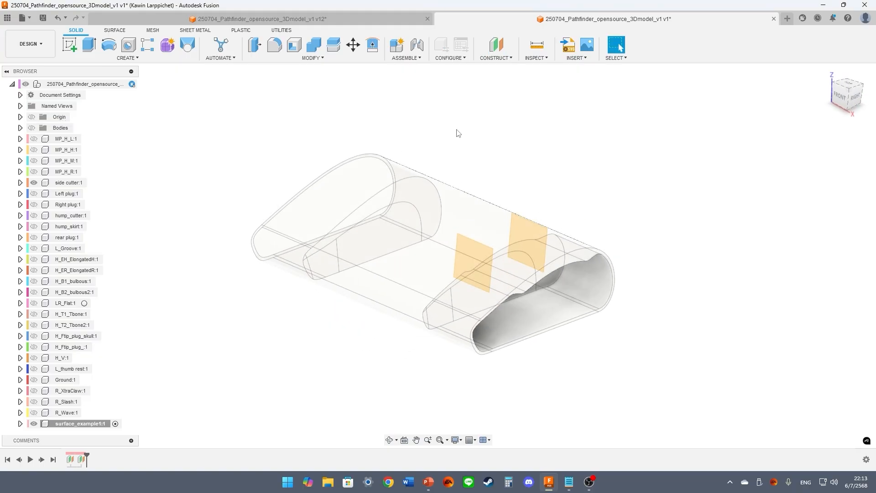
left_click(500, 46)
left_click(455, 256)
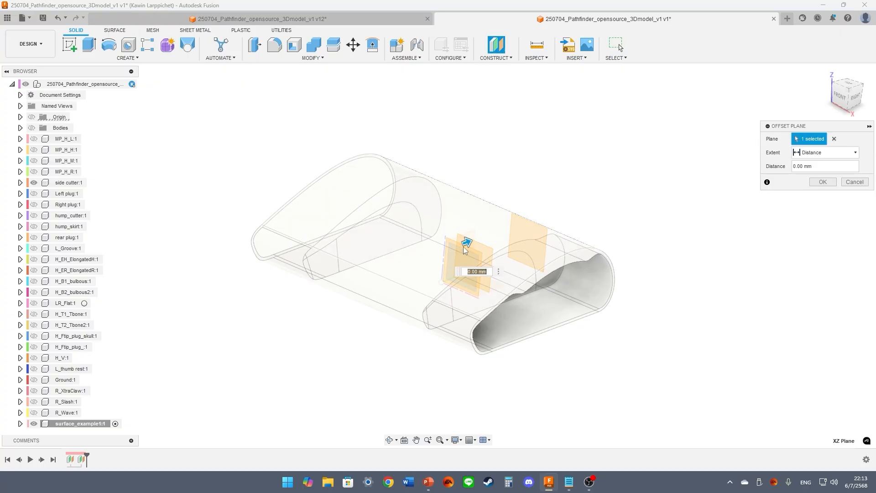
left_click_drag(466, 251, 392, 295)
middle_click_drag(391, 294, 316, 239, "shift")
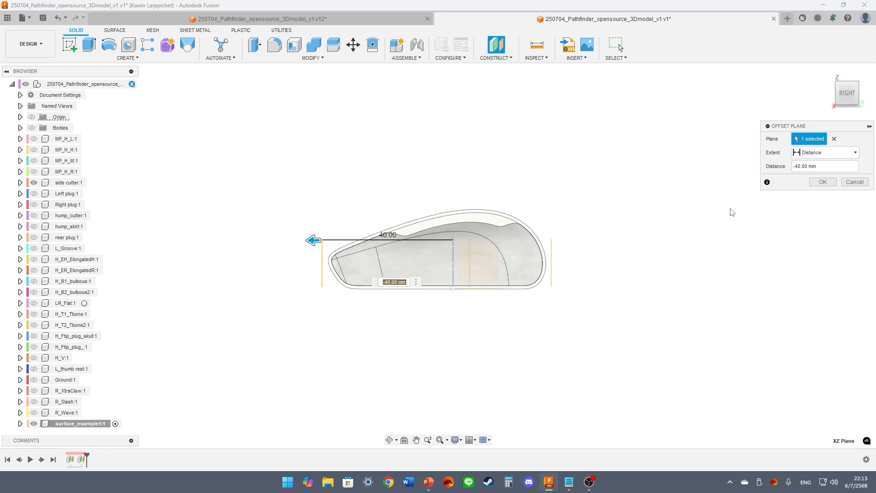
left_click(820, 186)
Rename the rear construction plane in surface_example1 as "back plane"
middle_click_drag(395, 180, 344, 235, "shift")
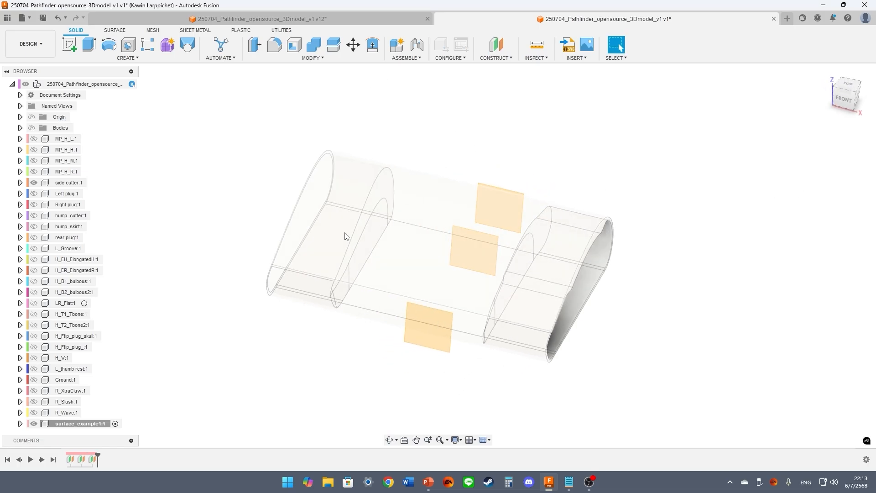
left_click(29, 424)
scroll(28, 424, "down", 3)
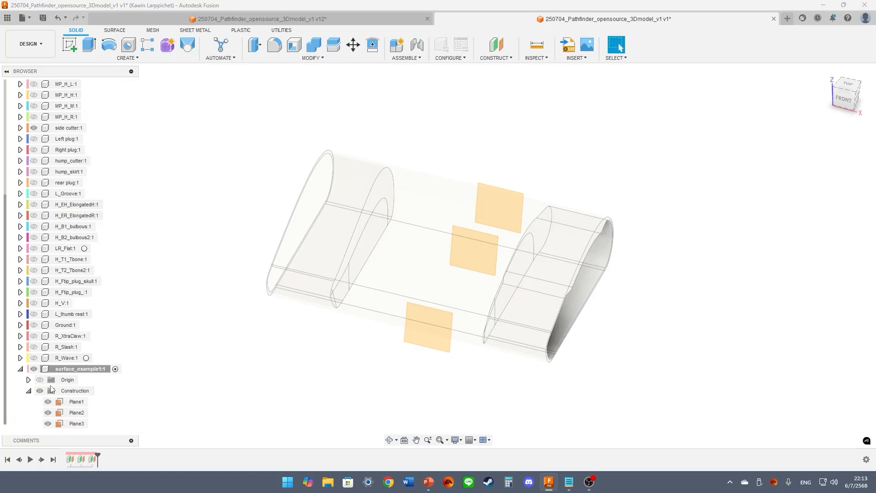
left_click(78, 402)
left_click(77, 402)
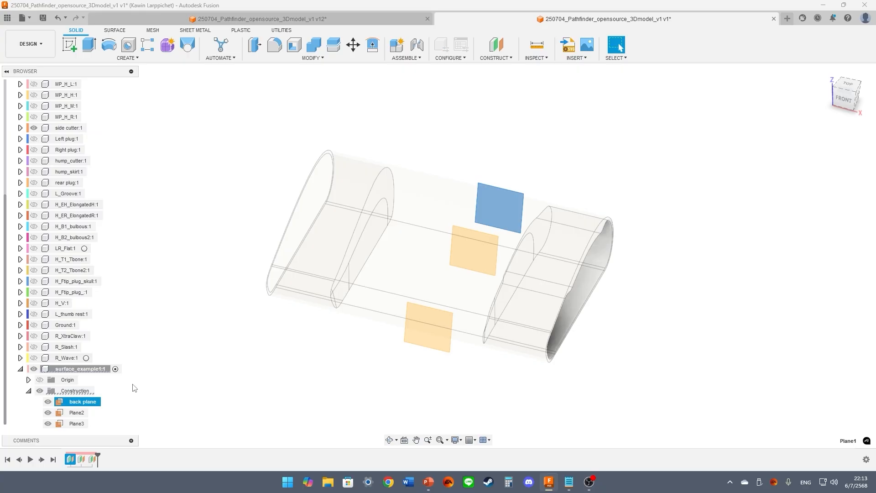
Rename the middle construction plane as "mid plane"
left_click(77, 413)
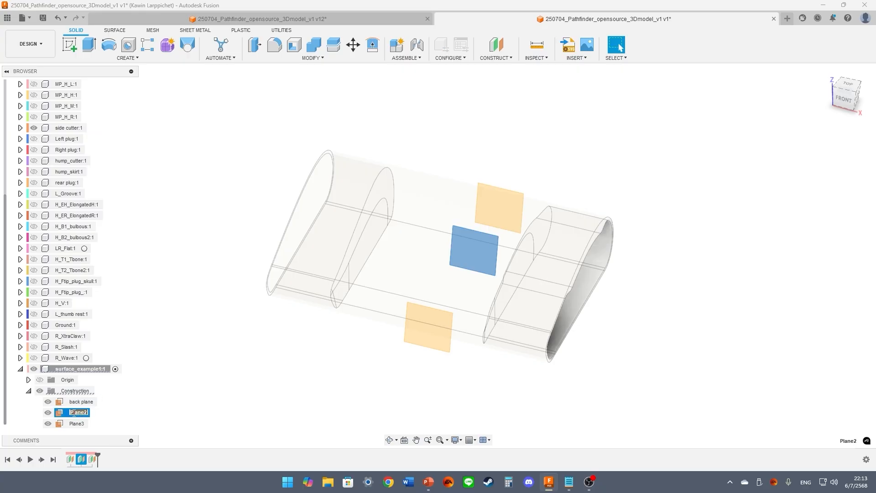
type("mide p")
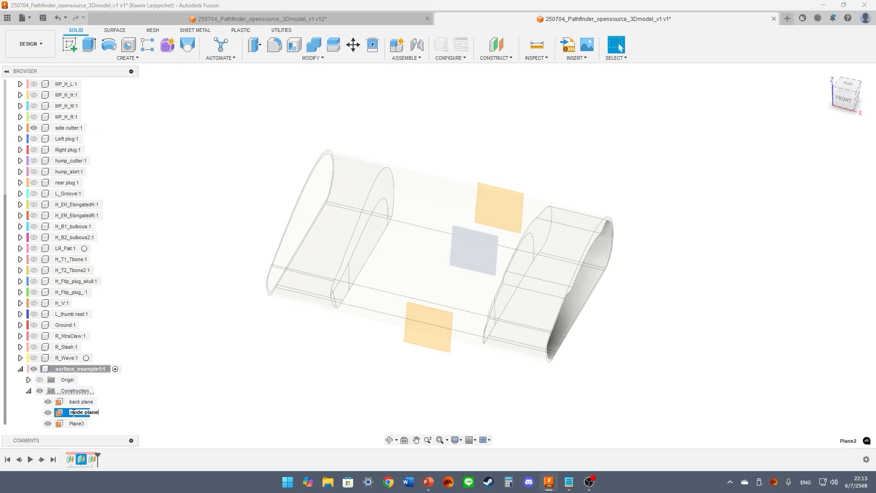
key("Return")
double_click(75, 414)
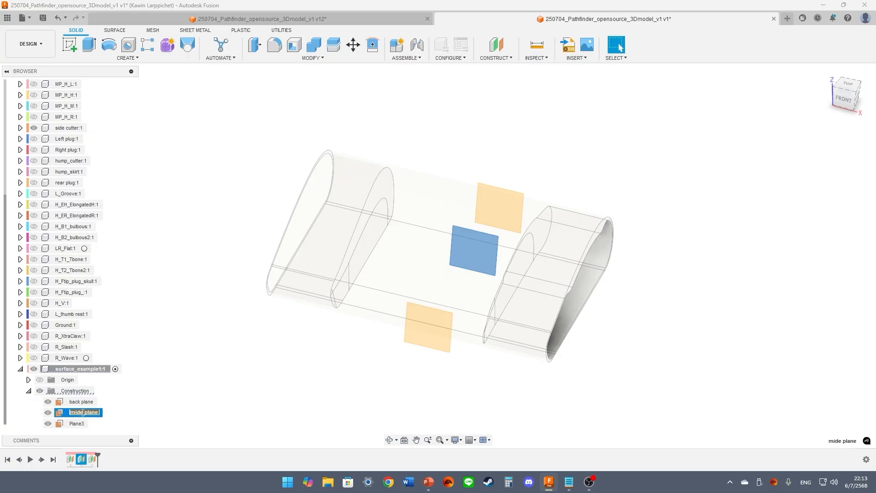
key("BackSpace")
key("Return")
Rename the front construction plane as "front plane"
double_click(81, 425)
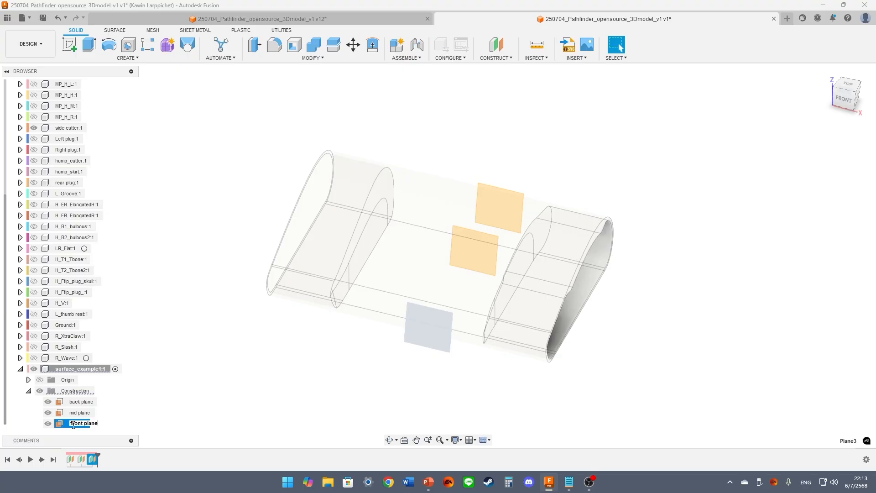
type("front plane")
key("Return")
left_click(349, 364)
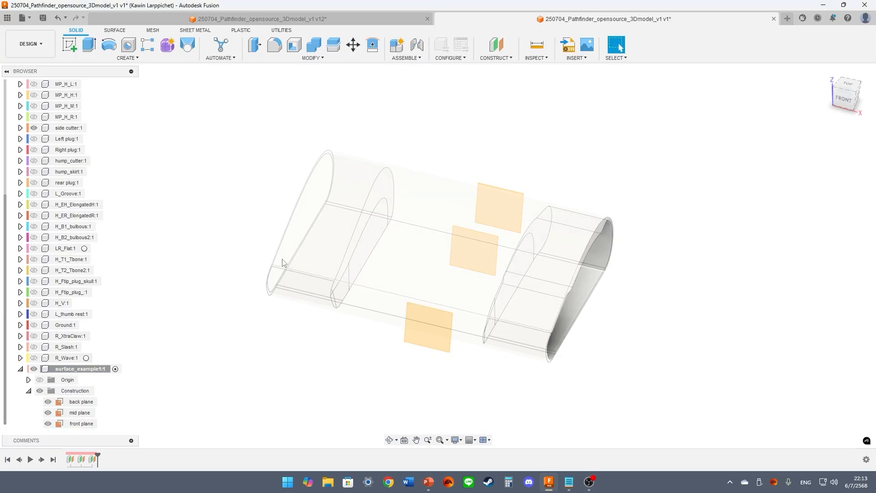
Start a new sketch on the back plane of surface_example1
left_click(68, 44)
key("Escape")
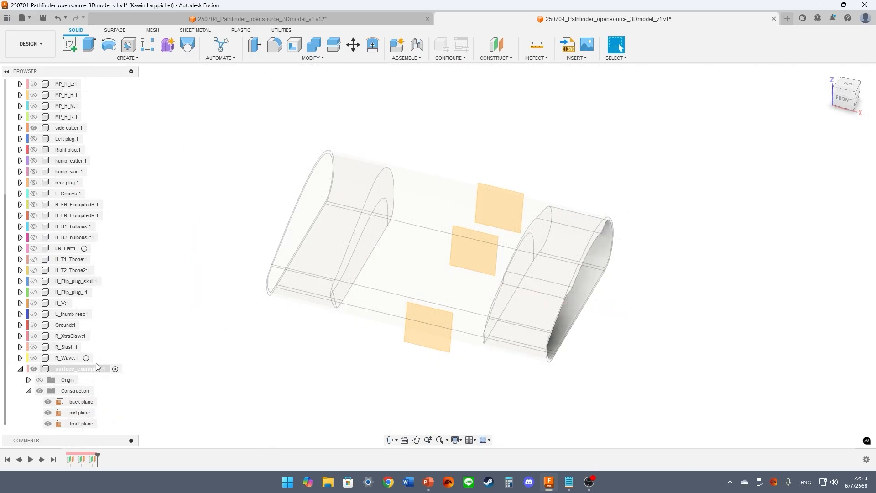
middle_click_drag(290, 344, 274, 318, "shift")
left_click(76, 403)
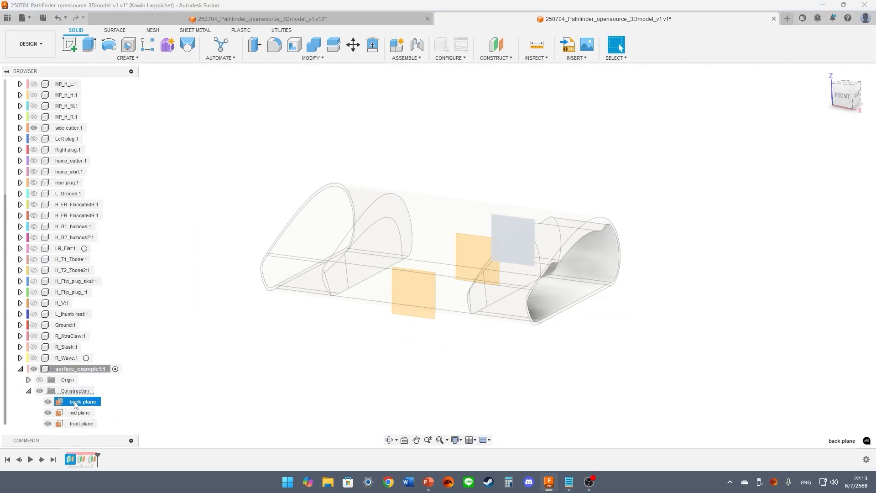
left_click(222, 369)
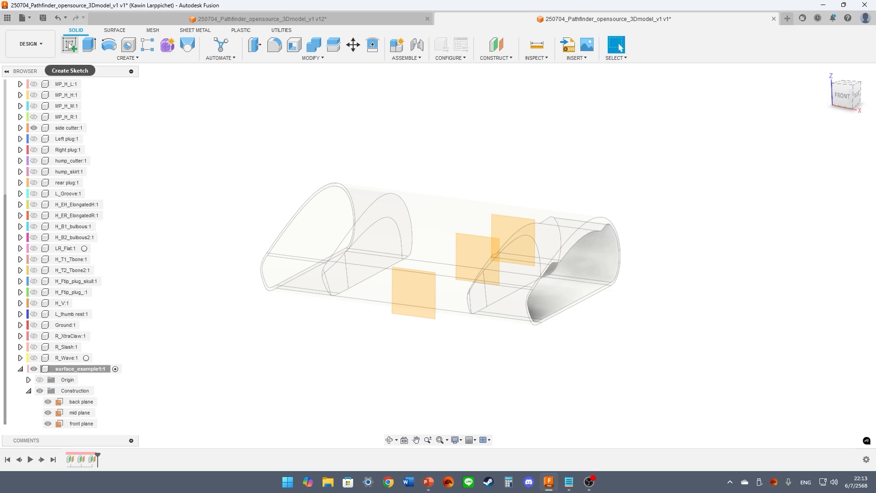
middle_click_drag(249, 145, 240, 153, "shift")
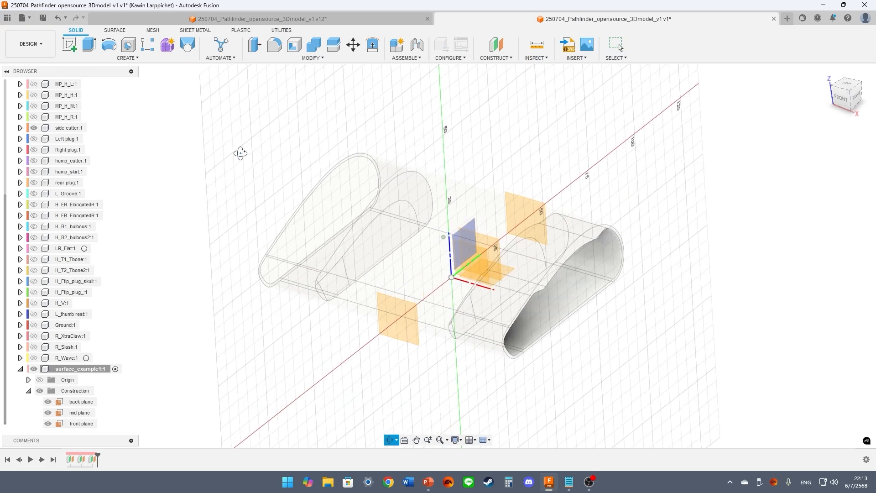
left_click(533, 212)
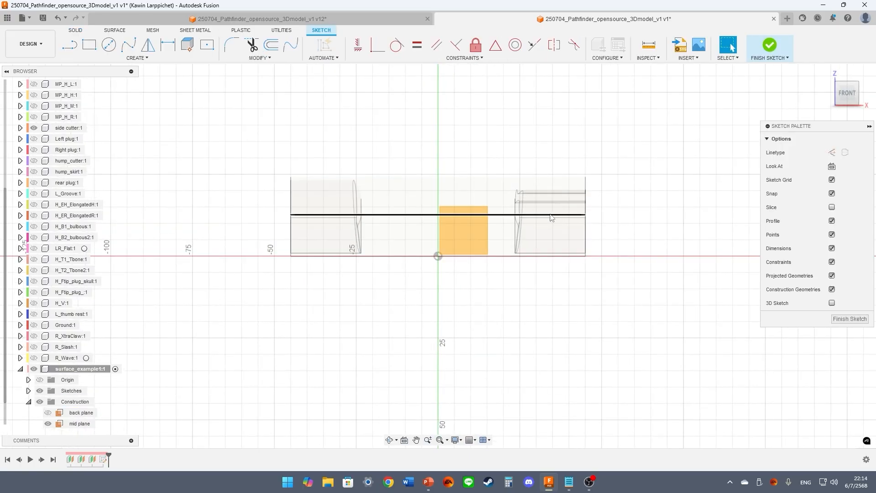
Sketch a horizontal line from the origin along the positive X axis and convert it to construction
scroll(523, 263, "up", 3)
middle_click_drag(501, 304, 476, 336)
key("l")
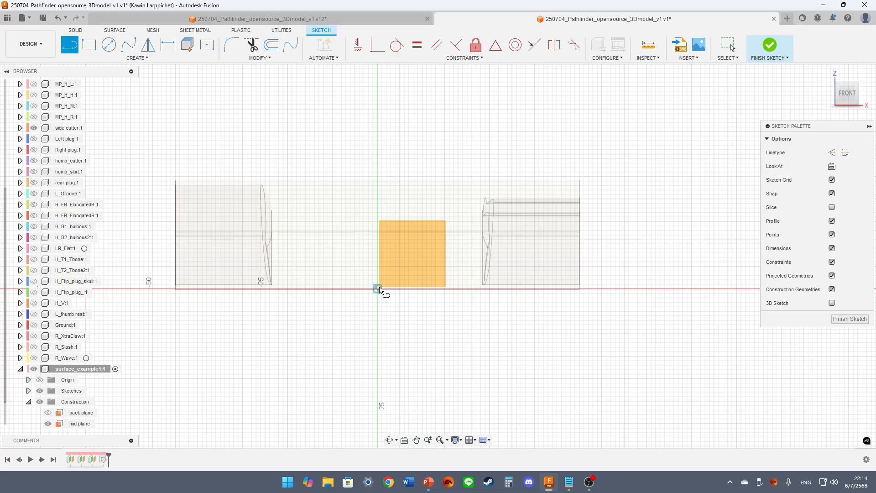
left_click(377, 289)
left_click(500, 291)
key("Escape")
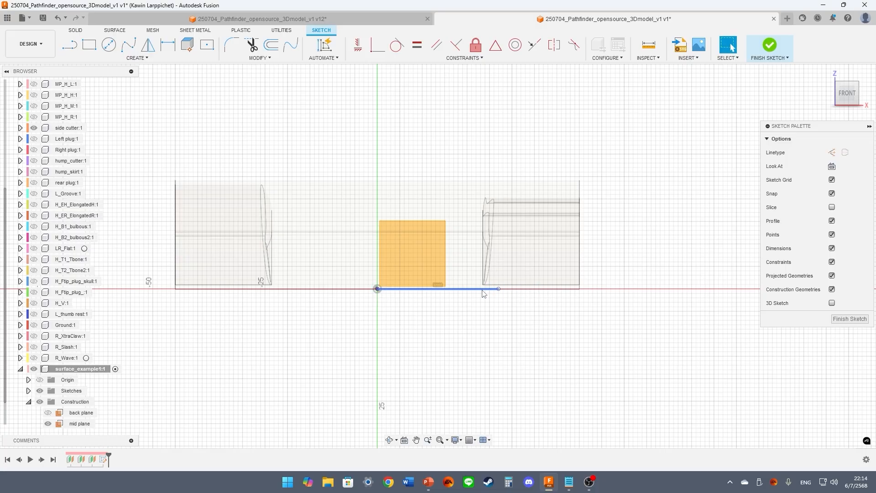
left_click(484, 290)
key("x")
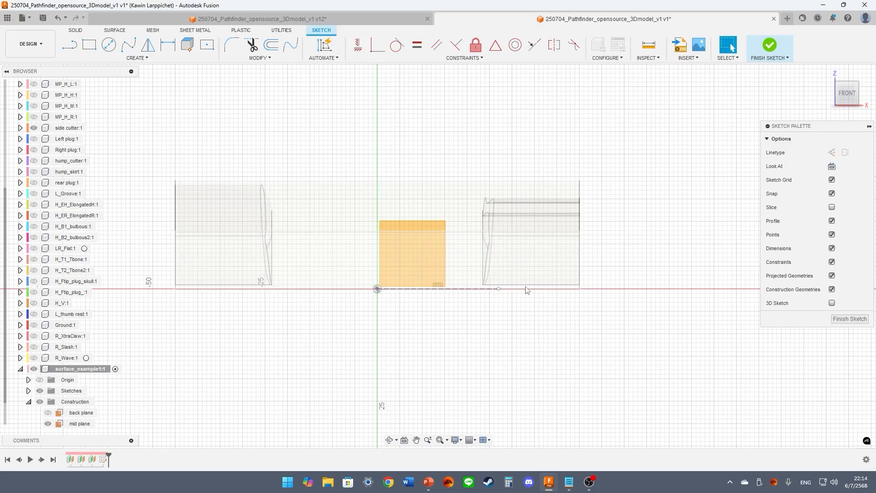
Sketch a steep line about 23 mm long upward from the horizontal line's outer end and make it construction
key("l")
left_click(499, 289)
left_click(512, 185)
key("Escape")
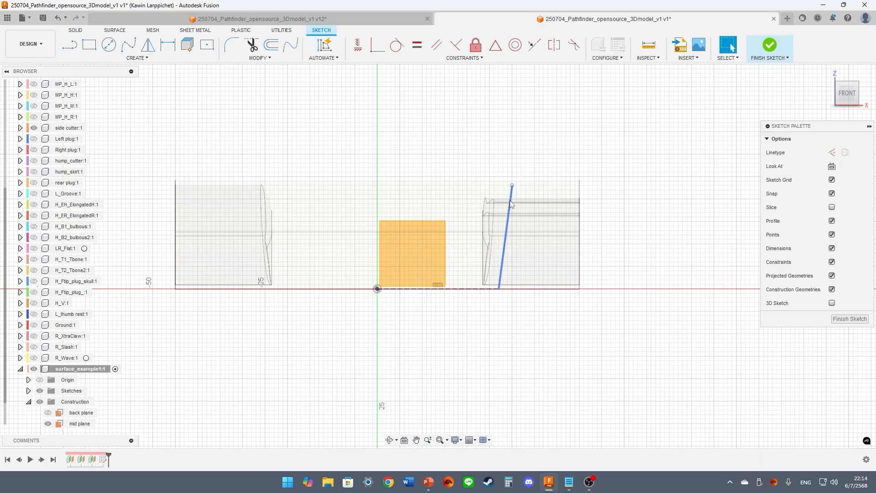
left_click(511, 204)
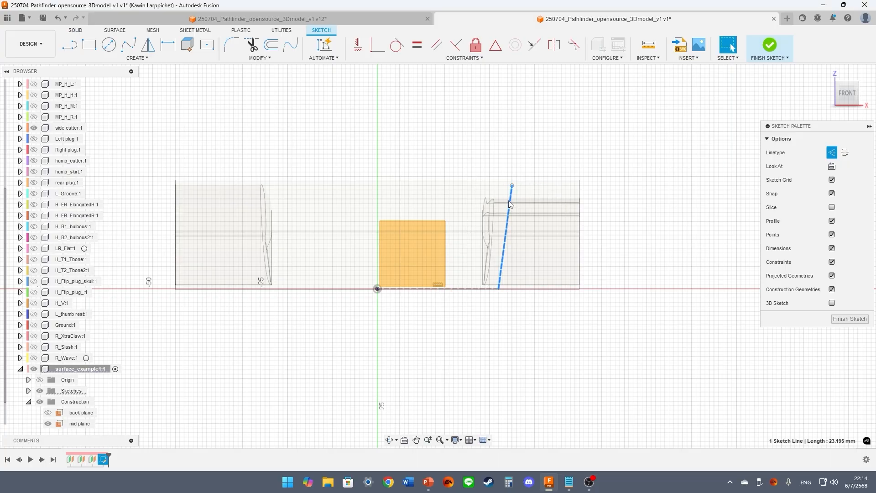
key("x")
Dimension the angle between the horizontal and the steep construction line as 85°
left_click(506, 231)
left_click(466, 289, "shift")
key("d")
left_click(467, 199)
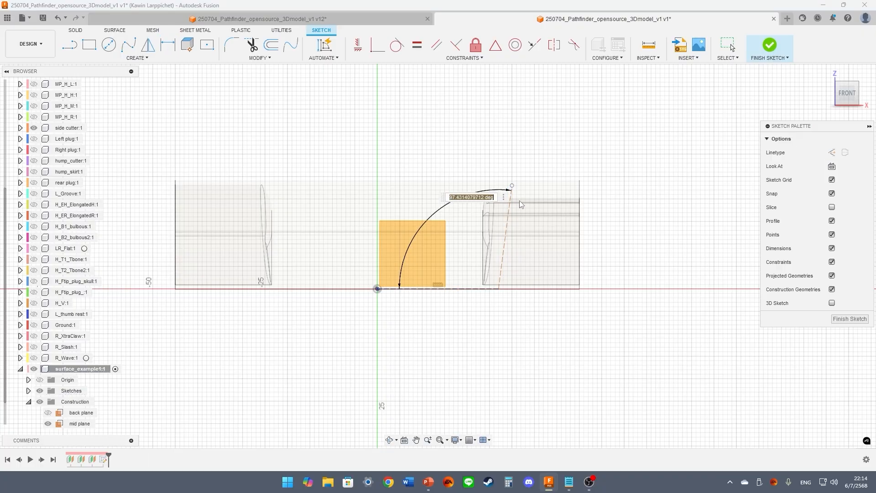
key("Return")
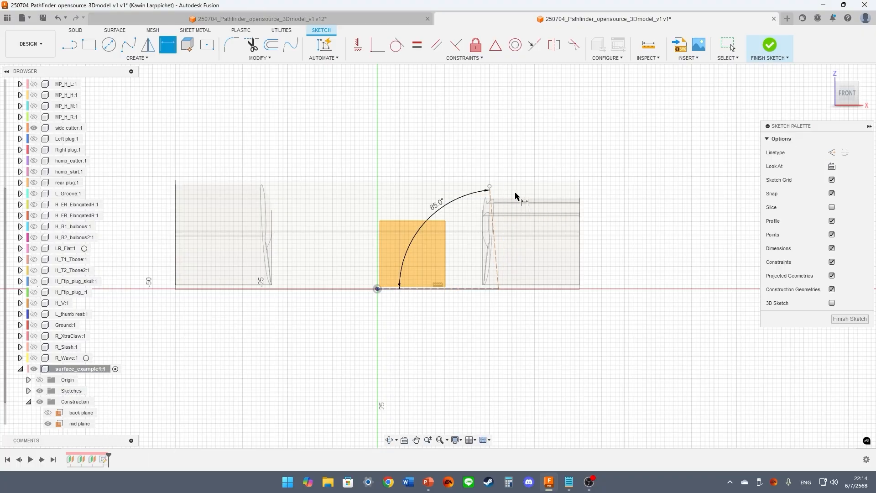
Set the angle between the horizontal and steep construction lines to 87°
double_click(452, 204)
type("87")
key("Return")
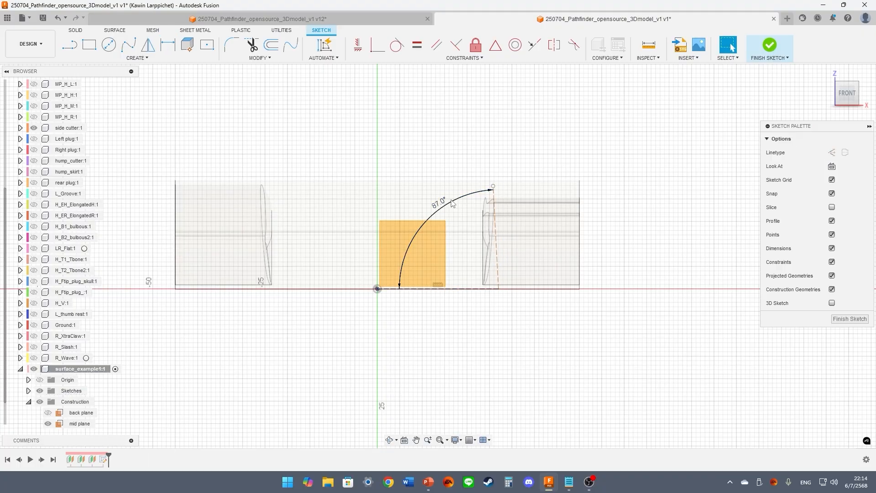
left_click(103, 57)
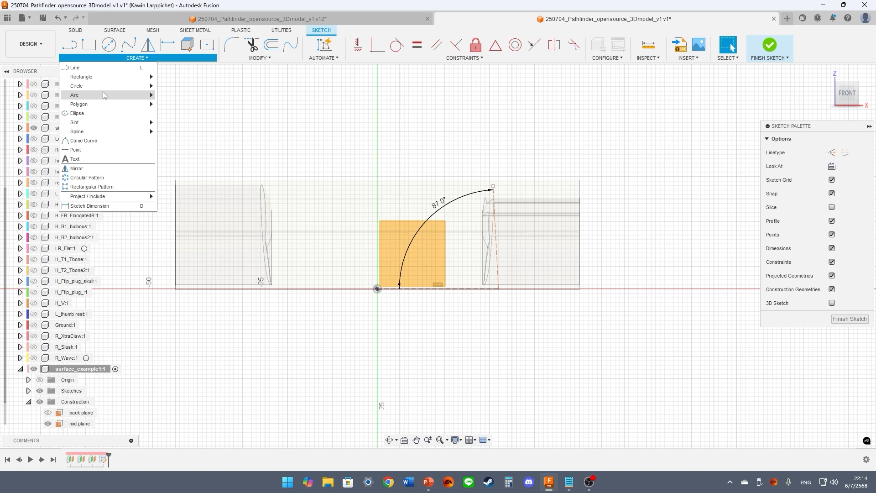
left_click(175, 95)
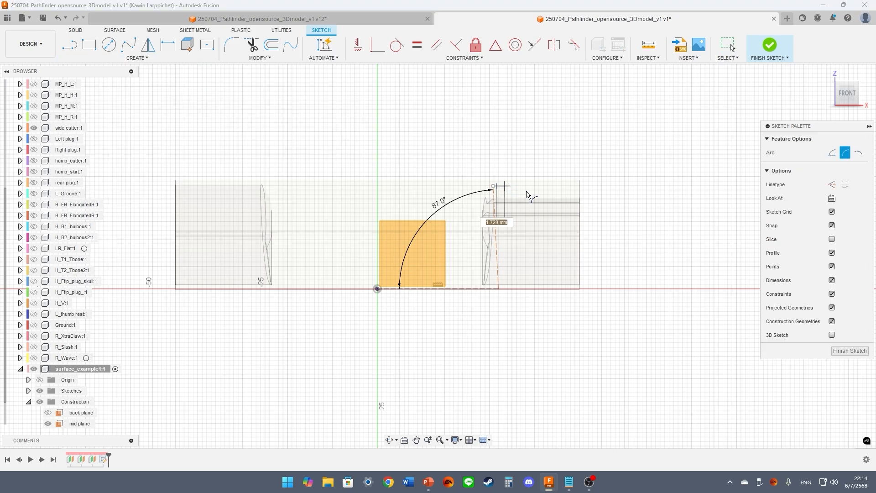
key("Escape")
Sketch a 3-point arc between the two ends of the steep construction line, bulging slightly outward
left_click(137, 58)
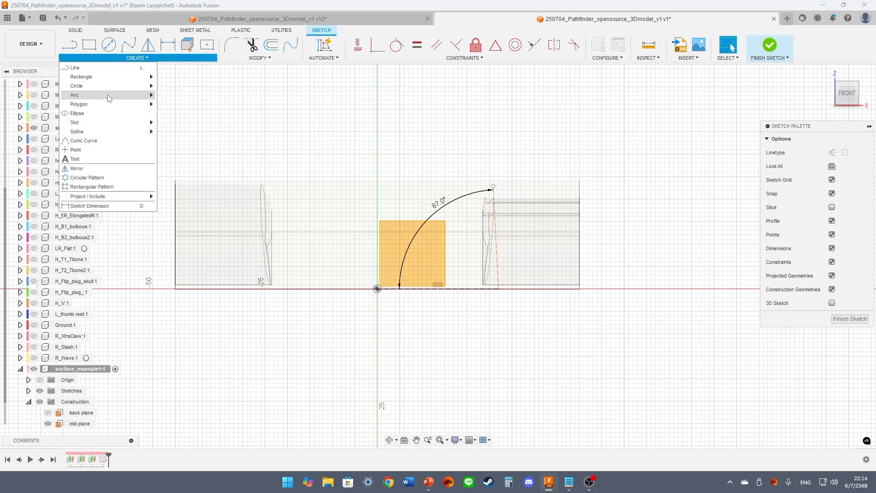
mouse_move(107, 94)
left_click(176, 95)
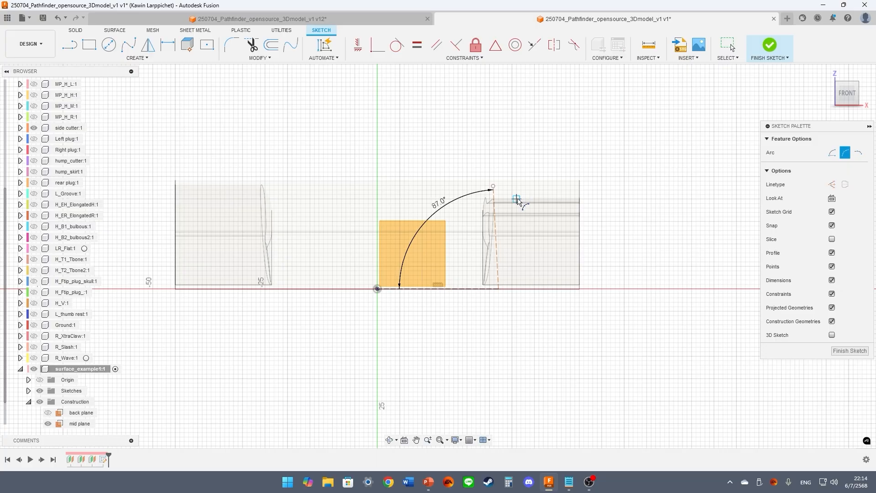
left_click(495, 188)
left_click(504, 247)
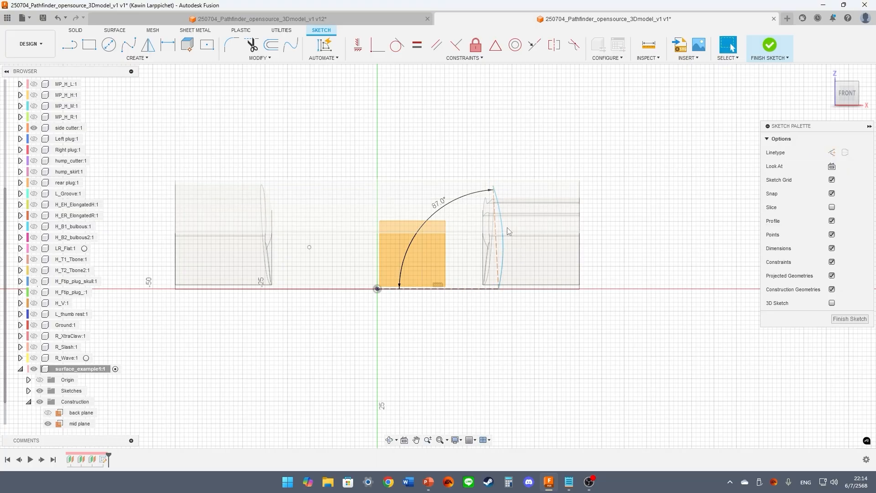
key("Escape")
Dimension the side profile arc with a 45 mm radius
key("d")
left_click(530, 167)
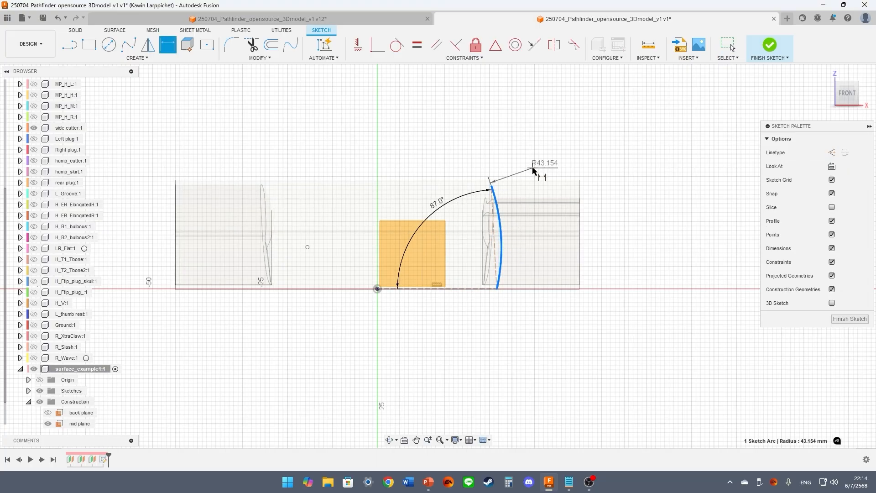
type("45")
key("Return")
key("Escape")
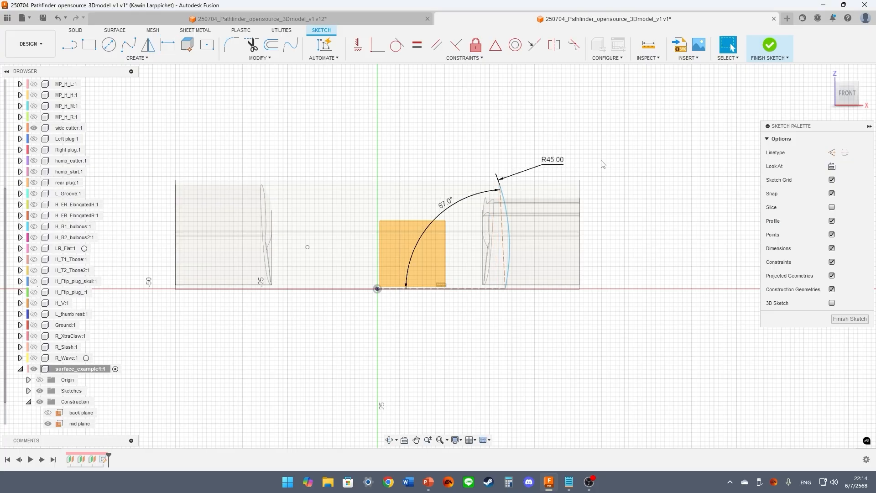
Pull the profile's lower end slightly inward and dimension the horizontal construction line as 27 mm
left_click(505, 192)
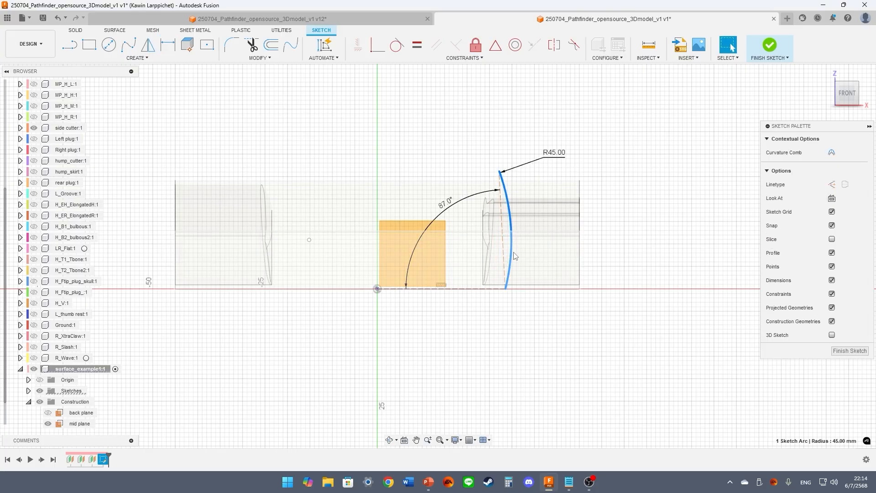
left_click_drag(505, 289, 500, 288)
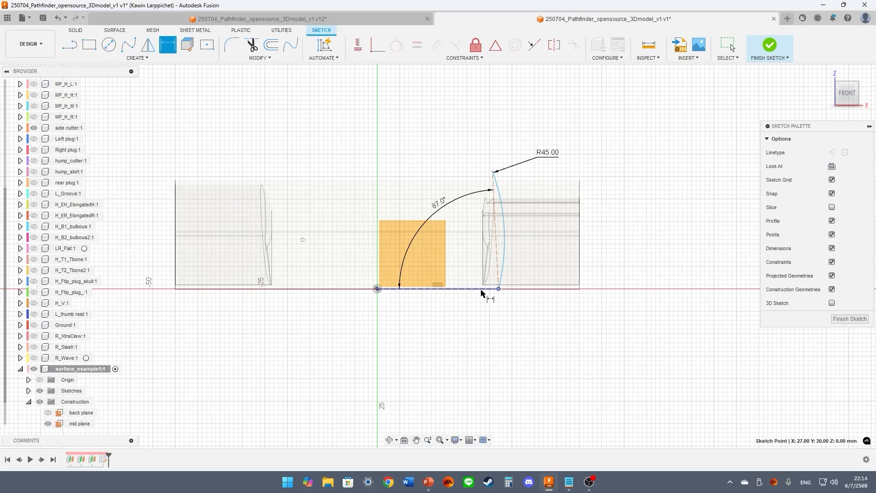
left_click(464, 289)
left_click(461, 319)
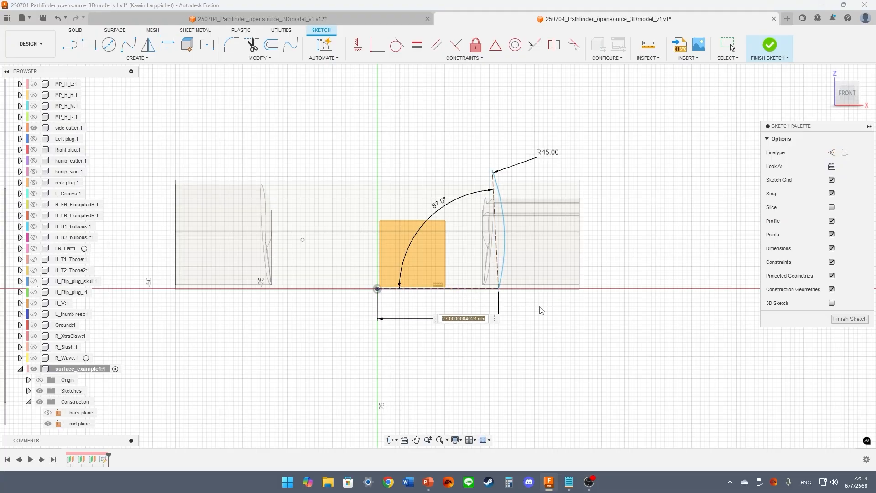
type("23")
key("Return")
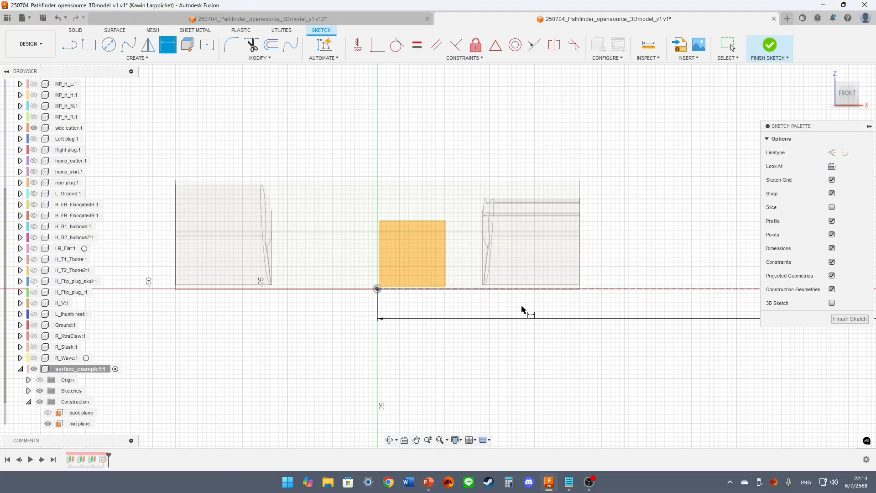
double_click(634, 319)
type("27")
key("Return")
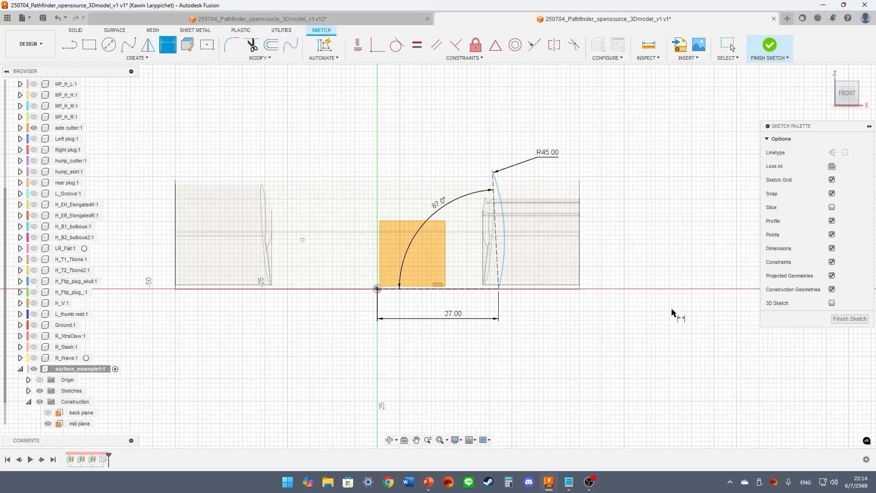
key("Escape")
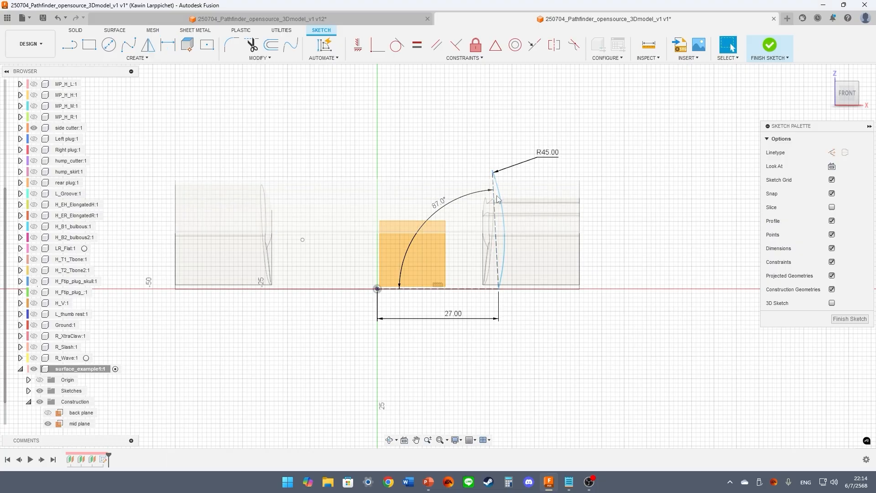
Reposition the radius label inside the arc and shorten the steep construction line to about 22 mm
left_click(493, 187)
left_click_drag(547, 152, 496, 212)
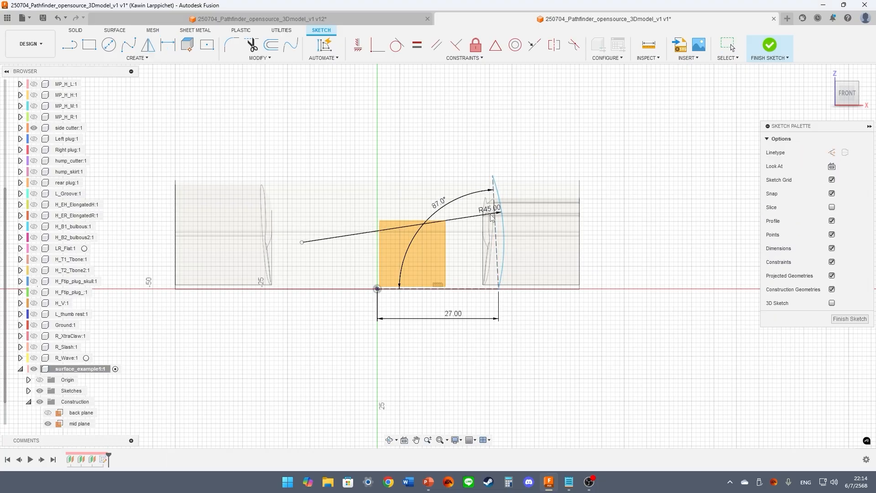
left_click_drag(493, 176, 495, 198)
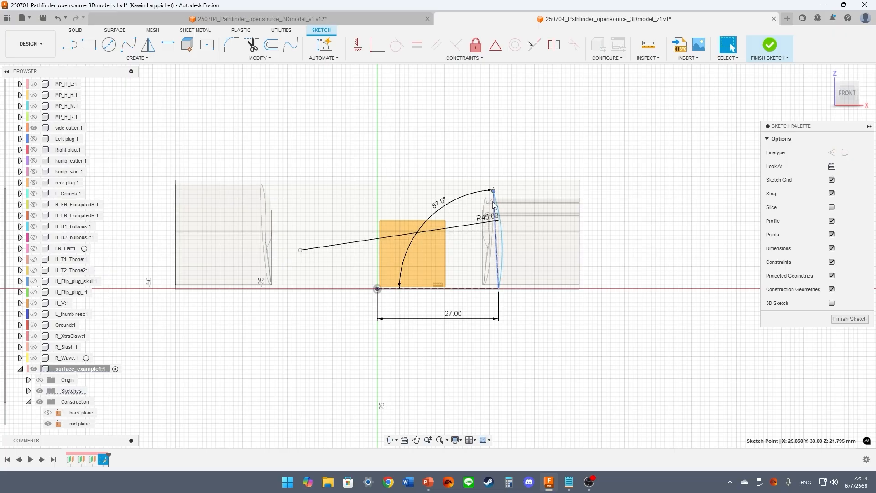
Dimension the steep construction line as 24 mm and finish the back plane sketch
key("d")
left_click(496, 205)
left_click(609, 179)
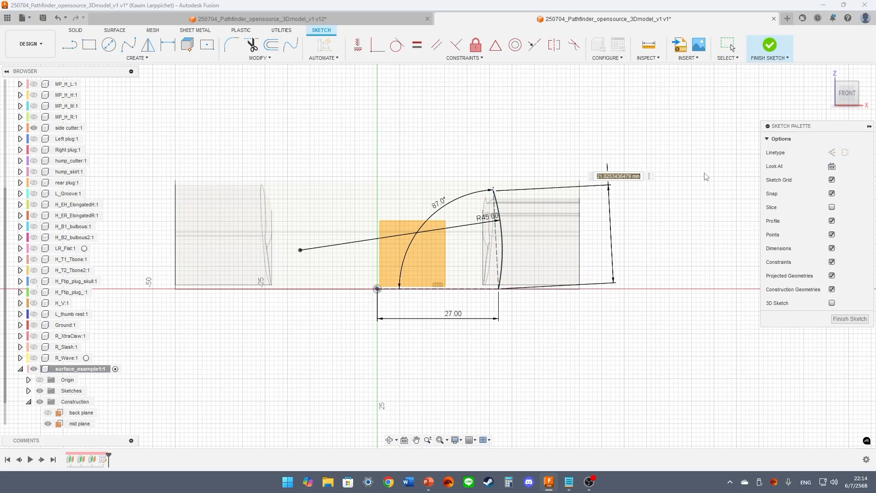
key("Return")
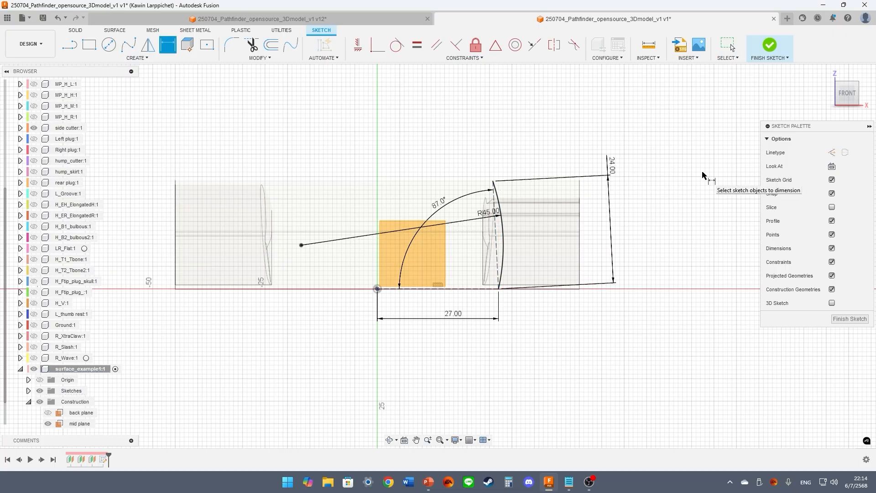
left_click(770, 45)
Start a new sketch on the mid plane of surface_example1
mouse_move(554, 182)
middle_mouse_down("shift")
mouse_move(477, 168)
mouse_move(466, 178)
middle_mouse_up("shift")
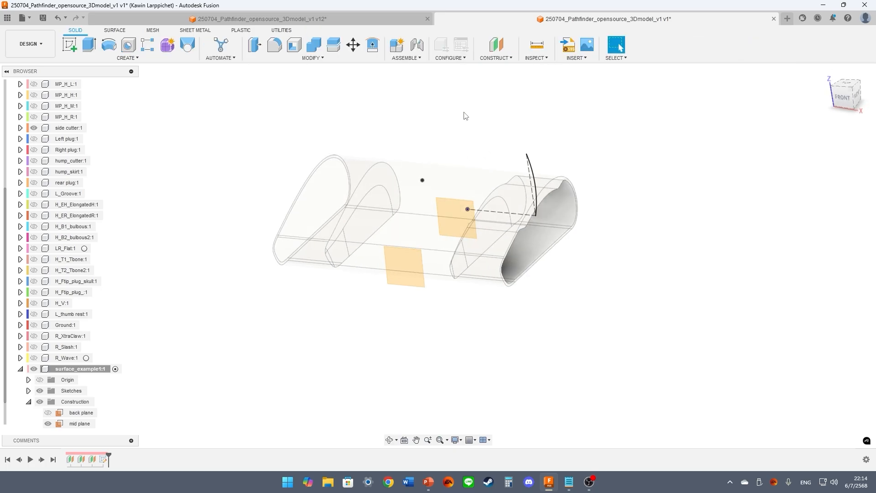
left_click(70, 46)
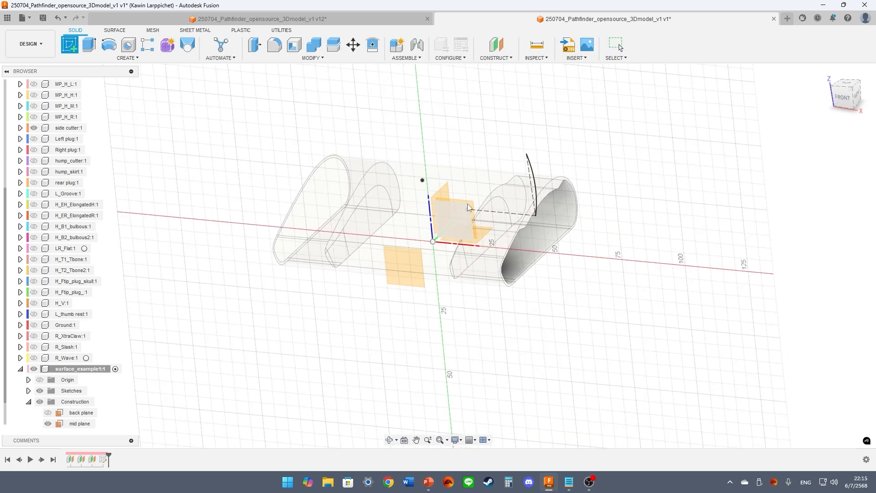
scroll(64, 431, "down", 4)
left_click(78, 413)
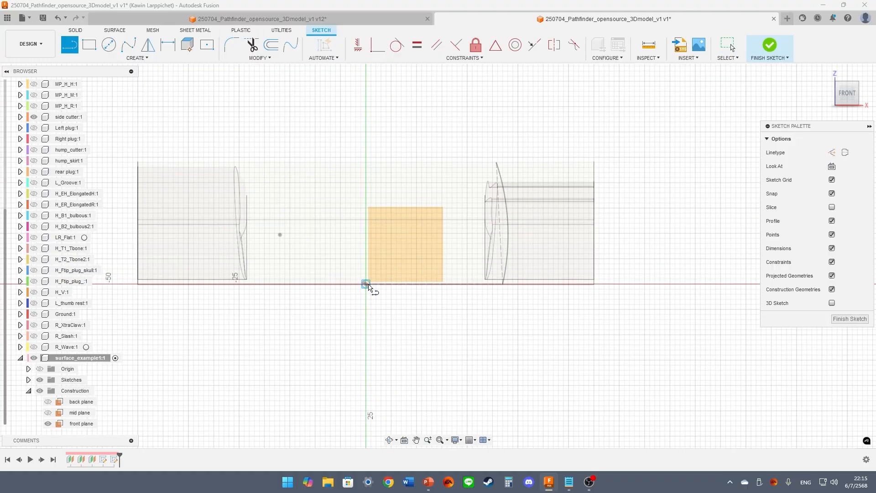
Sketch a horizontal construction line about 29 mm long from the origin along the positive X axis
left_click(366, 285)
left_click(513, 285)
key("Escape")
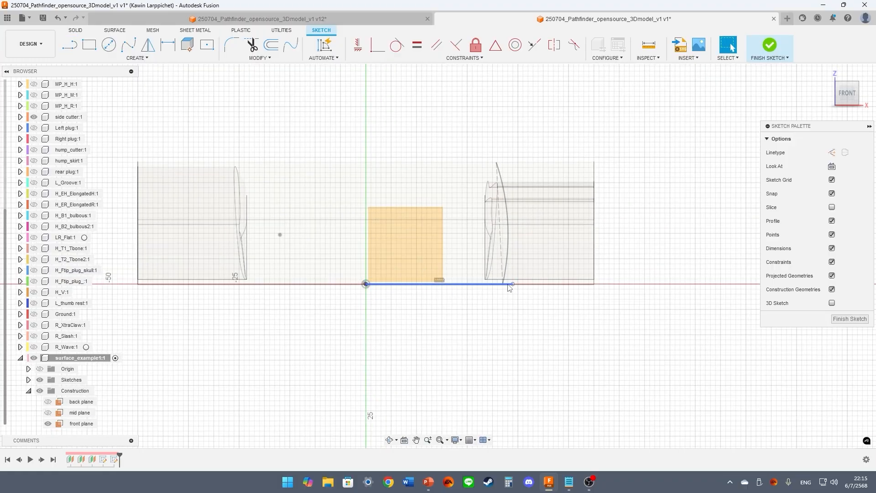
Sketch an outward-leaning line about 31 mm long upward from the horizontal line's outer end and make it construction
key("l")
left_click(513, 284)
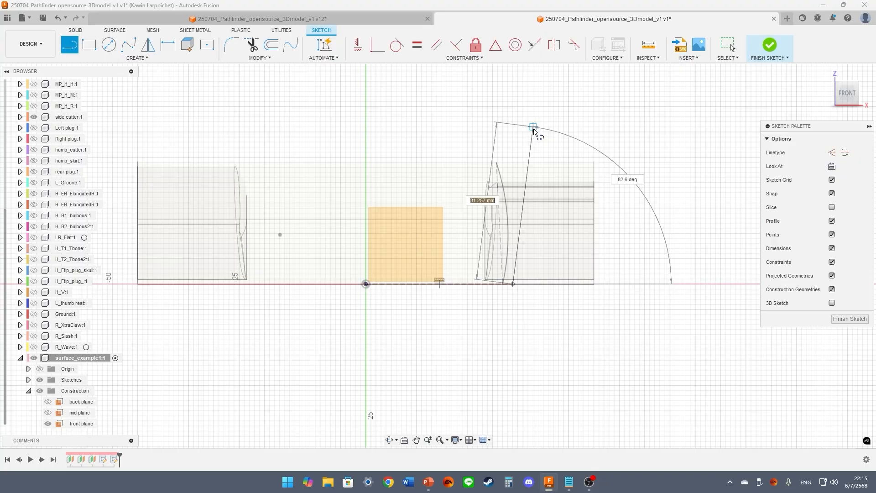
left_click(529, 127)
key("Escape")
left_click(527, 147)
key("x")
key("Escape")
Sketch a 3-point arc between the ends of the leaning construction line, bulging inward toward the origin side
left_click(137, 58)
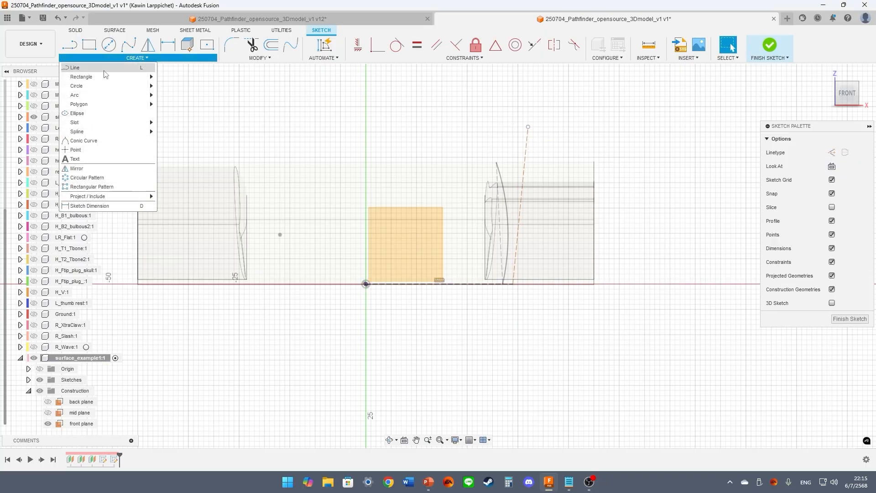
mouse_move(91, 97)
left_click(179, 105)
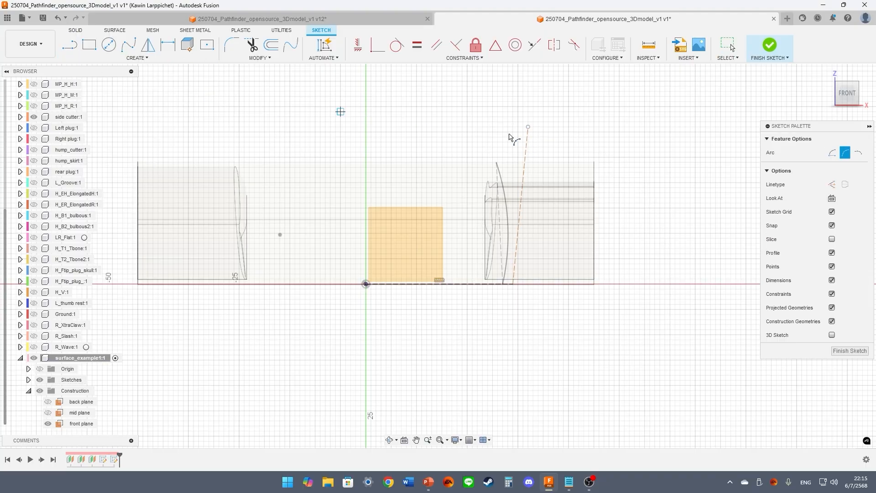
left_click(528, 128)
left_click(513, 284)
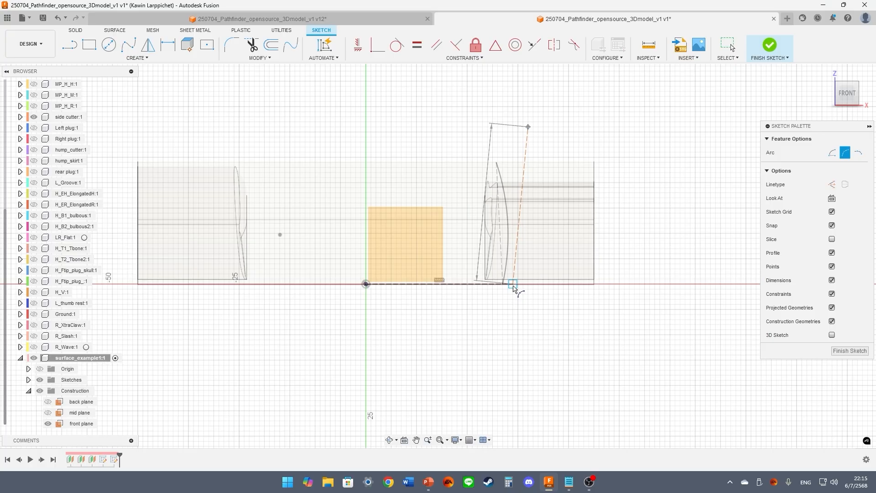
left_click(514, 154)
Dimension the horizontal construction line as 29 mm and the leaning construction line as 30 mm
key("d")
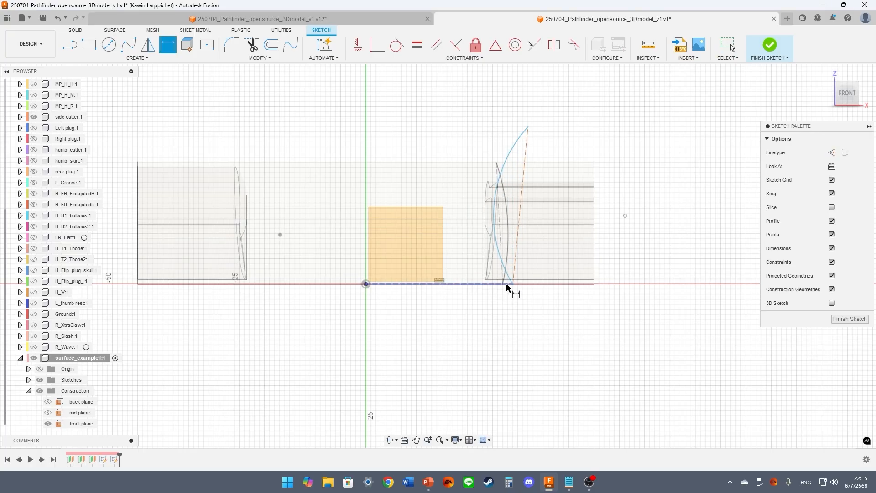
left_click(510, 286)
left_click(506, 323)
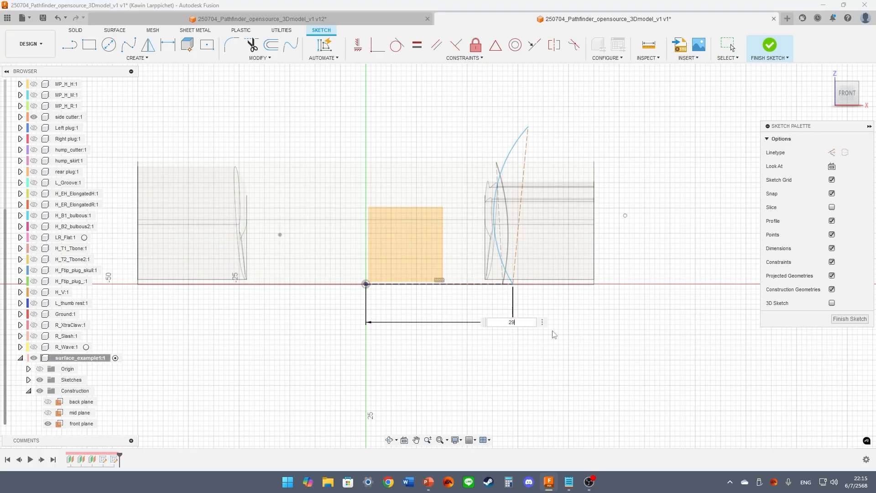
key("Return")
left_click(519, 228)
left_click(552, 331)
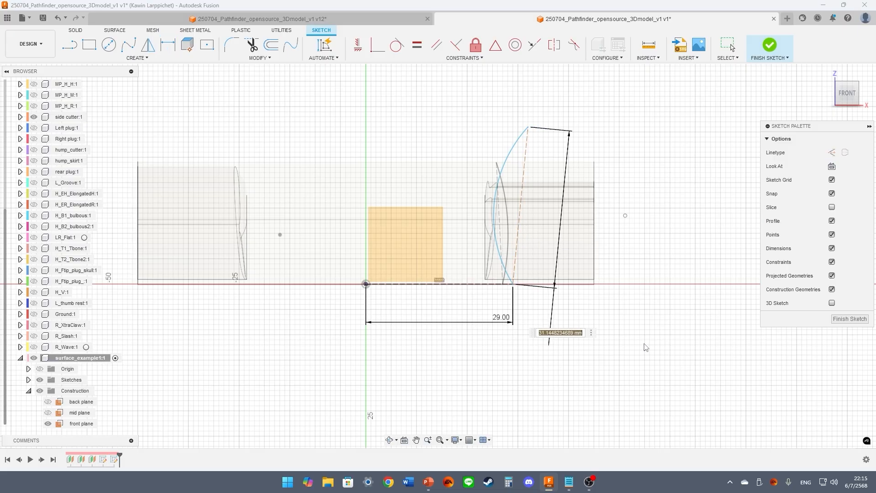
type("30")
key("Return")
Dimension the inward-bulging arc with a 24 mm radius
left_click(493, 201)
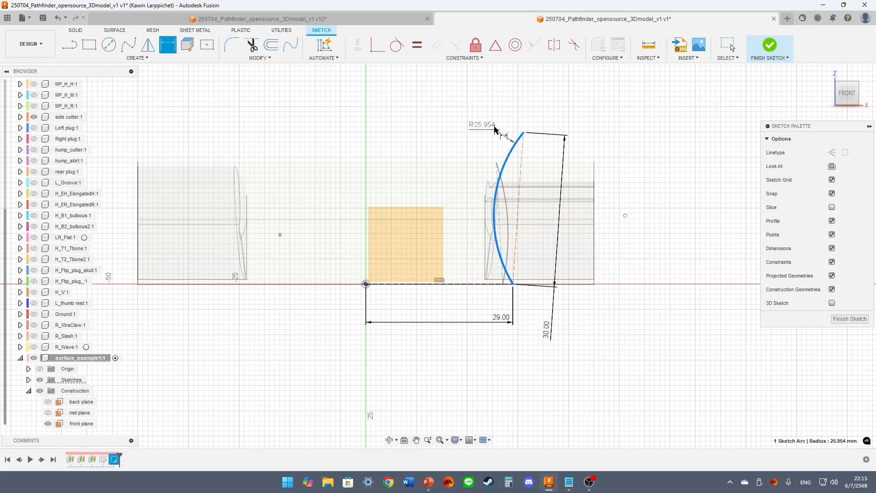
left_click(521, 137)
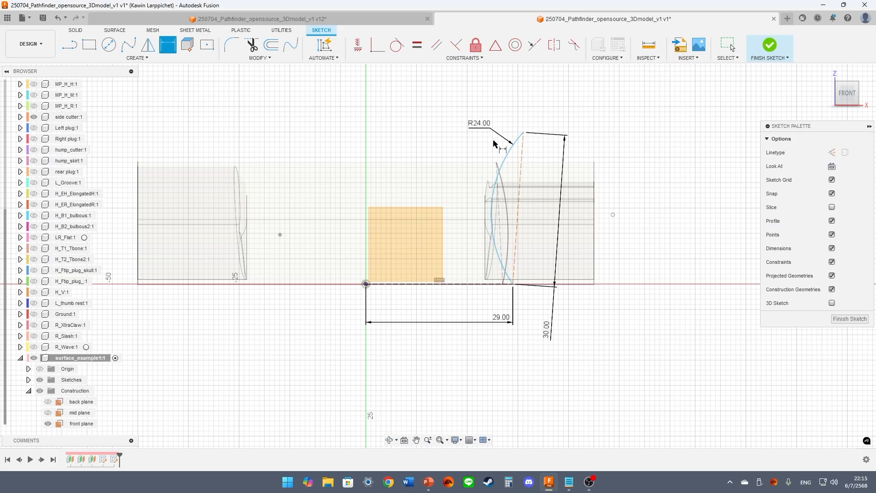
key("Escape")
Tilt the leaning construction line further outward and dimension its outer angle to the horizontal line as 80°
left_click_drag(524, 133, 529, 165)
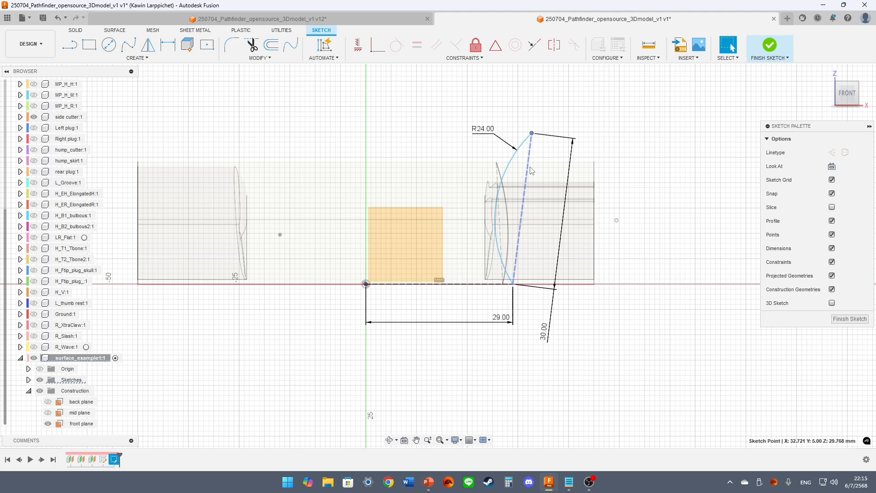
left_click(522, 201)
key("d")
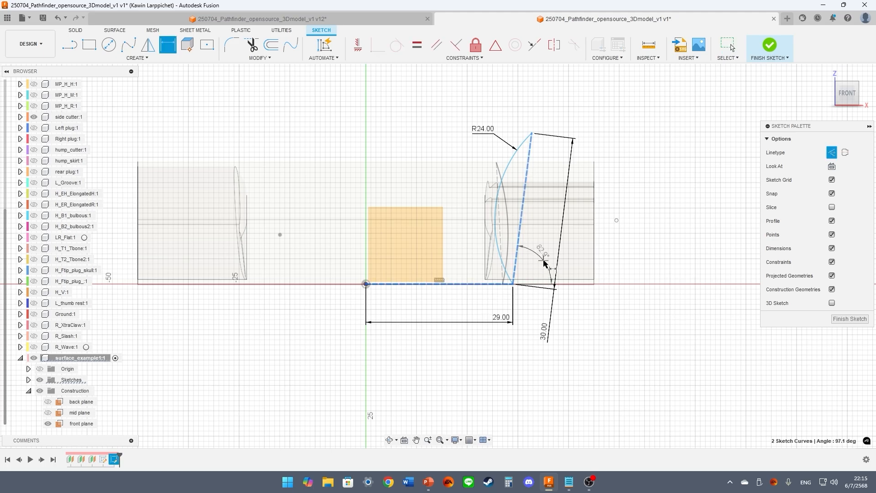
left_click(555, 259)
type("8")
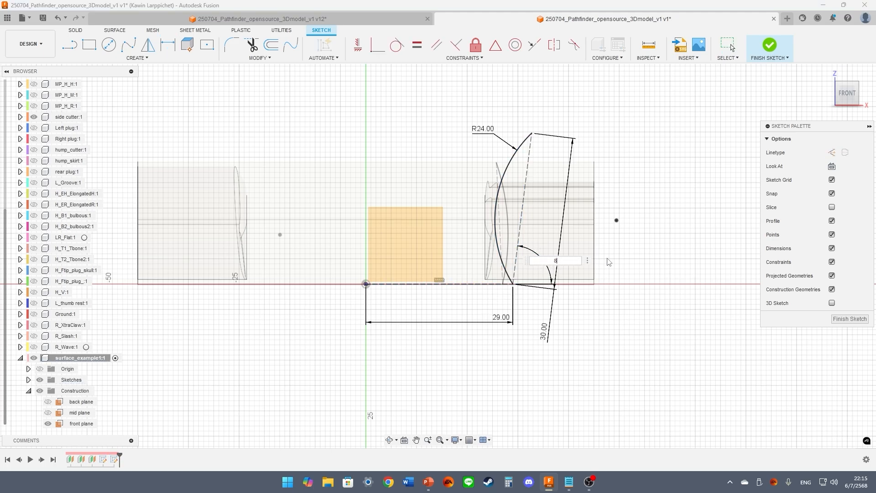
type("0")
key("Return")
key("Escape")
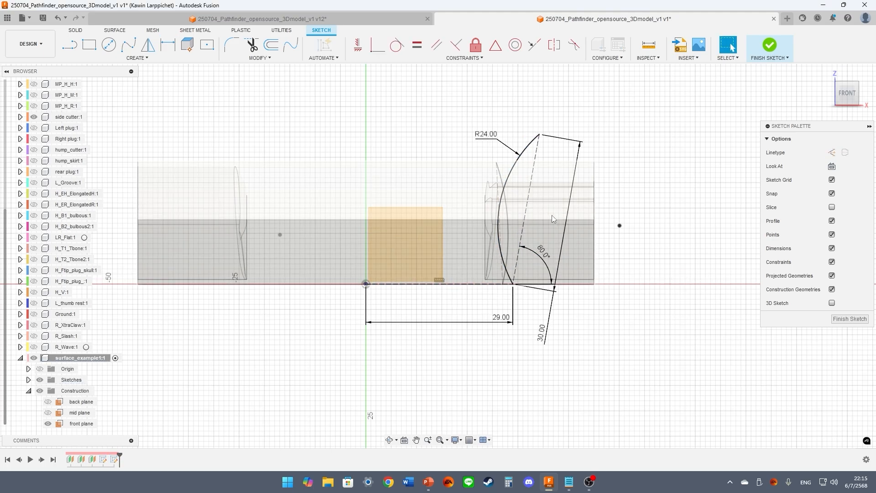
Finish the current arc sketch and start a new sketch on the front plane
left_click(768, 55)
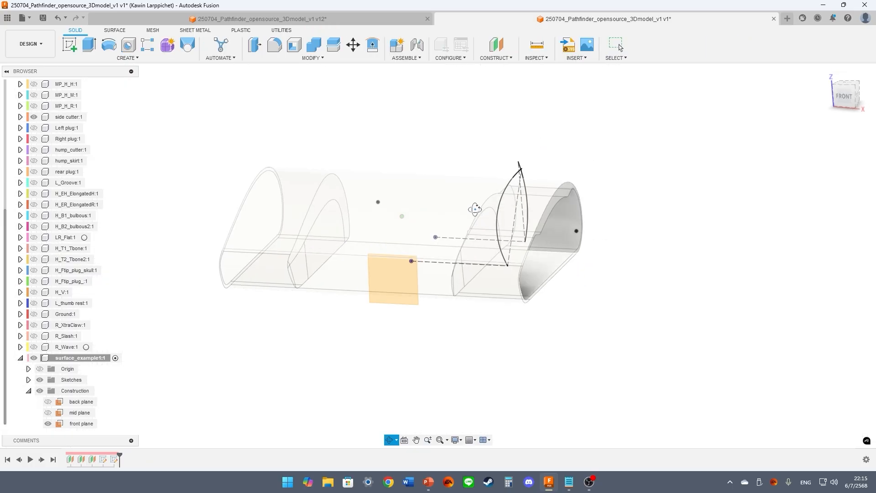
left_click(72, 49)
left_click(387, 270)
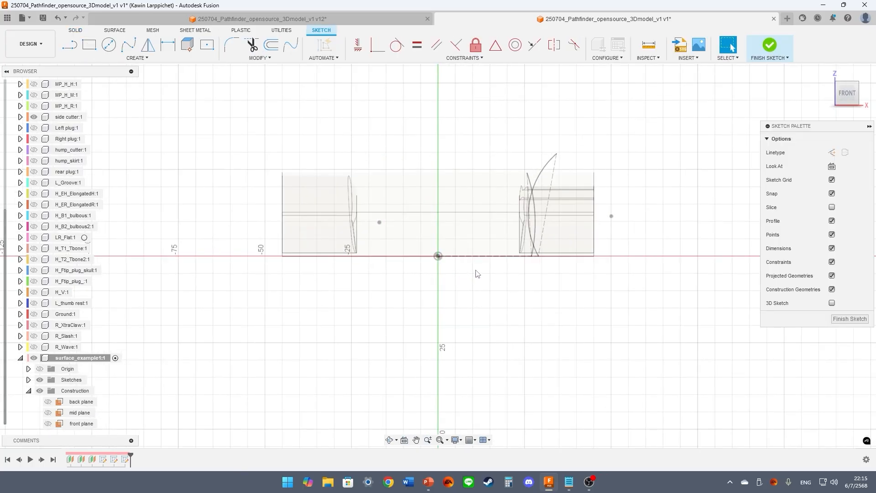
Draw a horizontal line outward from the origin and convert it to a construction line
scroll(522, 287, "up", 3)
key("l")
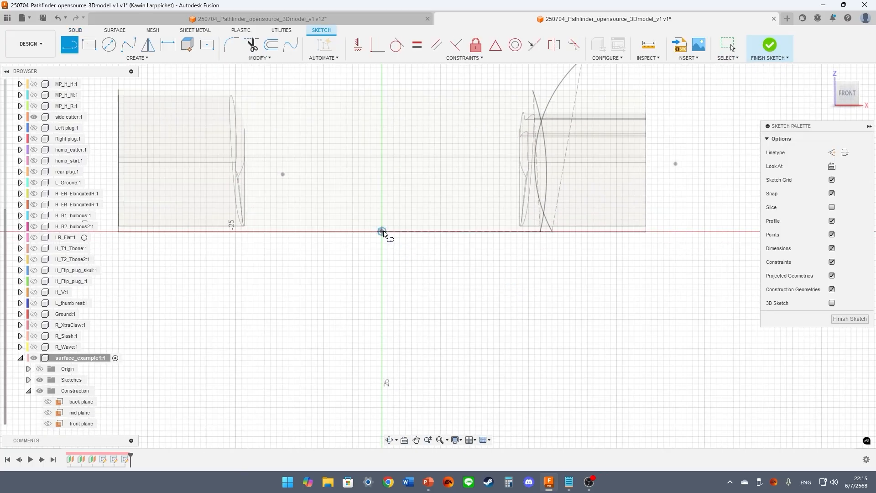
left_click(382, 231)
left_click(570, 234)
key("Escape")
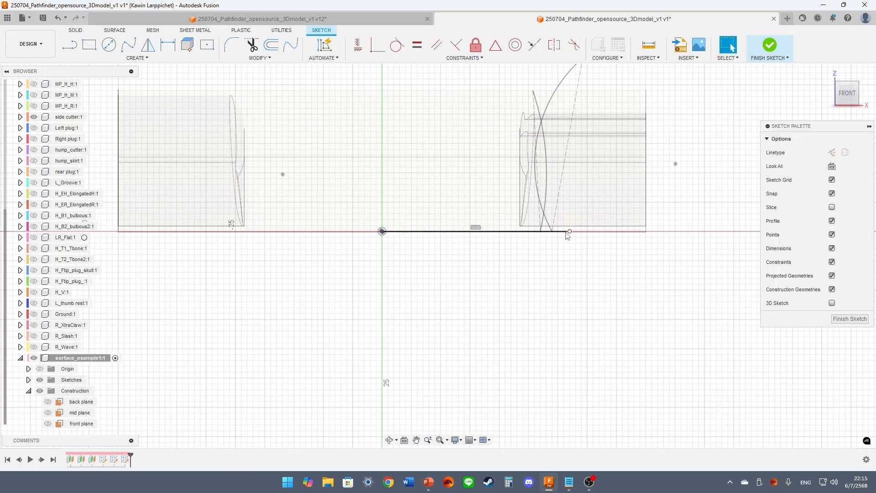
left_click(561, 233)
key("x")
Draw a near-vertical construction line about 23 mm long upward from the outer end of the horizontal line
middle_click_drag(587, 249, 560, 317)
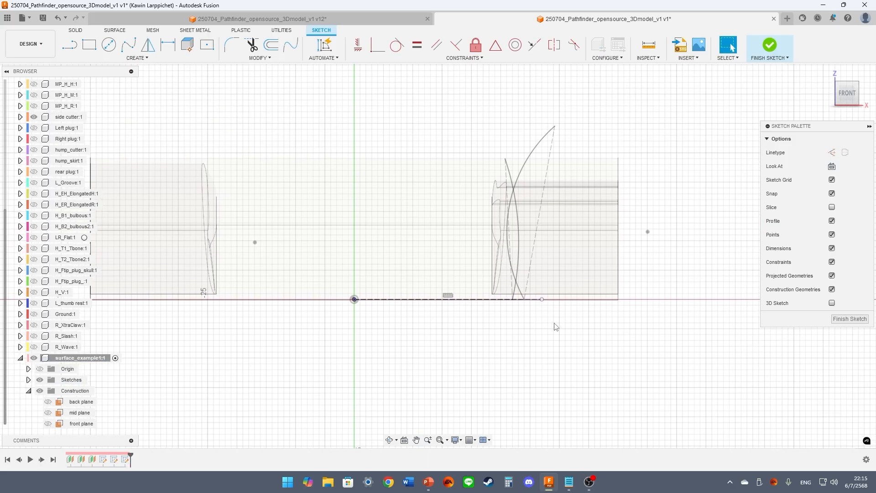
key("l")
left_click(542, 299)
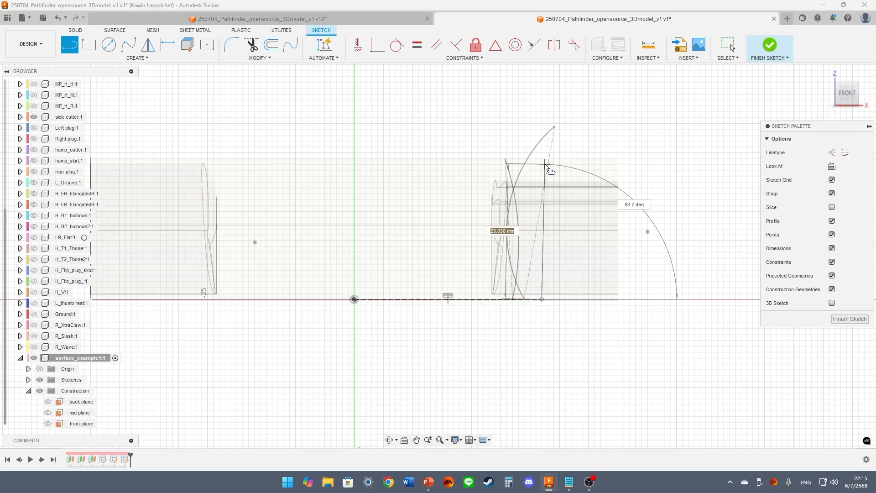
left_click(546, 163)
key("Escape")
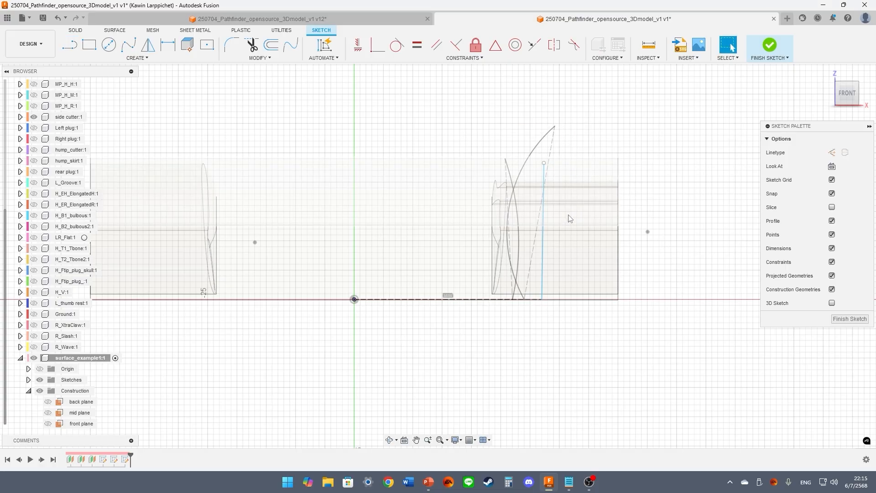
left_click(544, 250)
key("x")
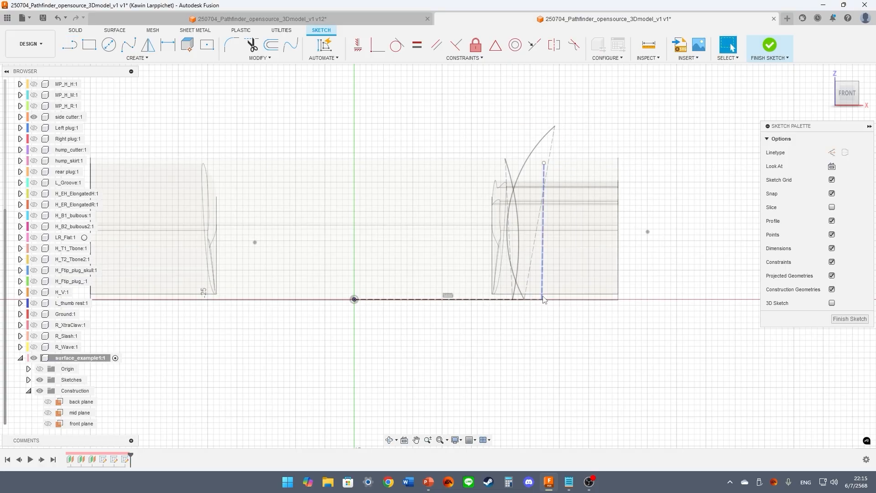
key("Escape")
Sketch a 3-point arc between the ends of the near-vertical construction line, bulging slightly inward toward the origin
left_click(137, 58)
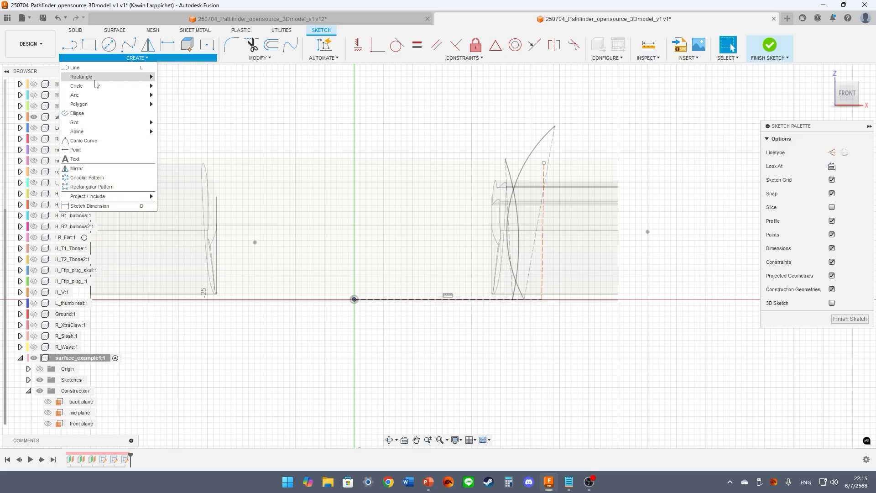
mouse_move(95, 81)
mouse_move(93, 98)
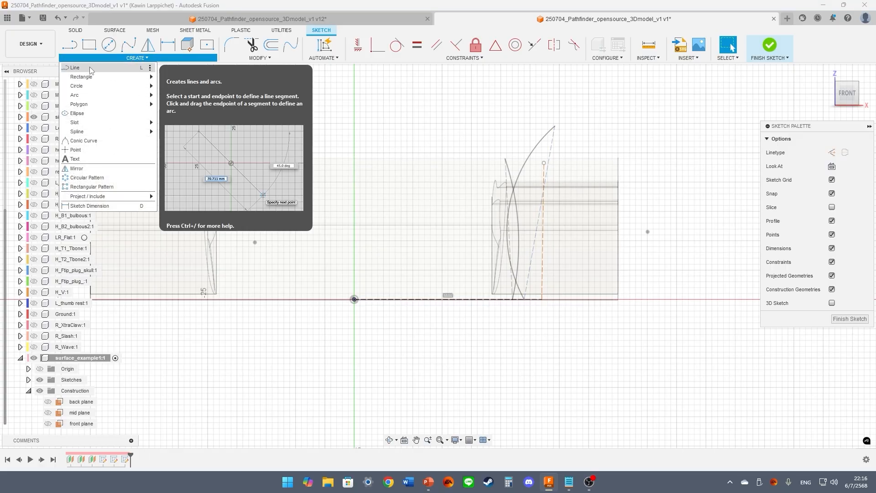
left_click(182, 96)
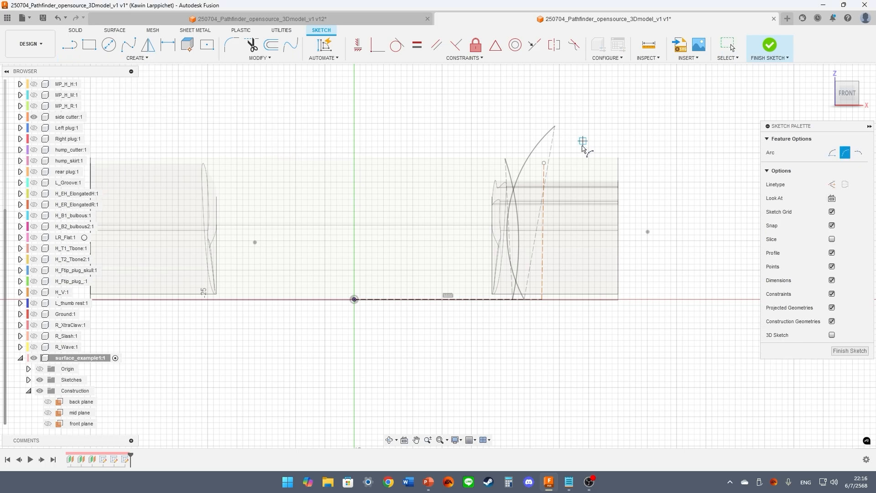
left_click(542, 164)
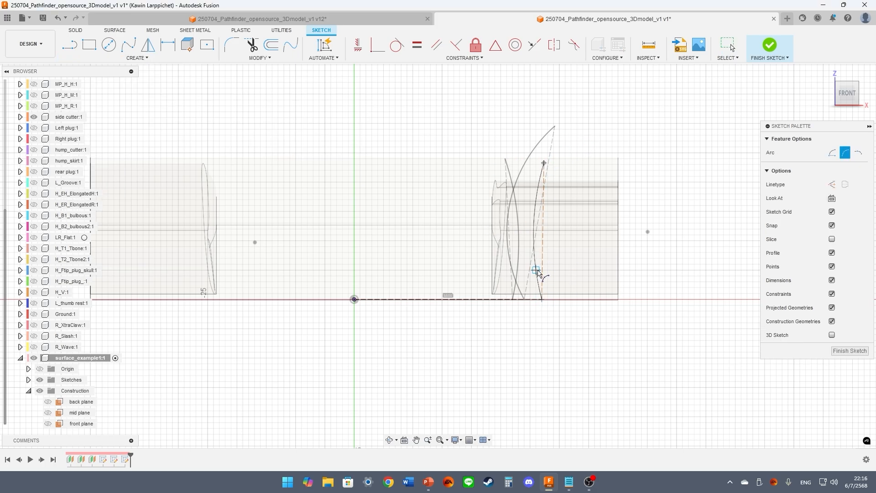
left_click(538, 273)
Dimension the new arc with an 80 mm radius and move its profile back to the outer side of the origin
key("d")
left_click(539, 269)
left_click(606, 267)
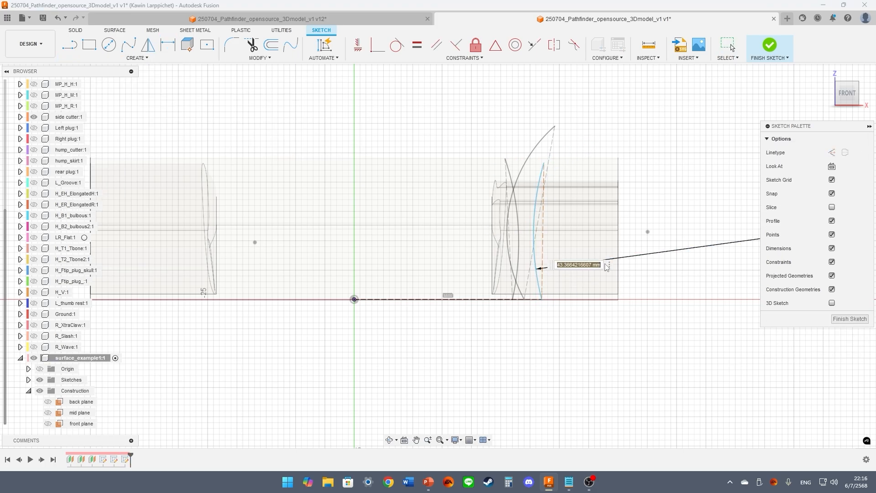
type("80")
key("Return")
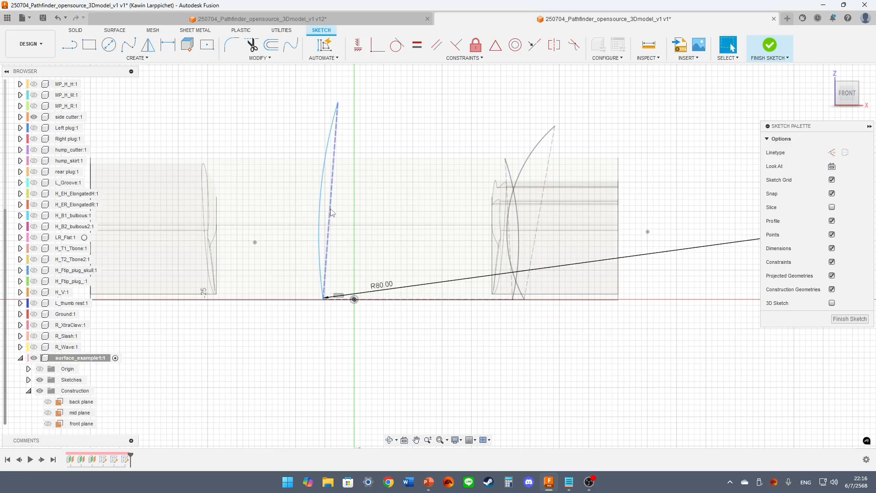
left_click_drag(331, 209, 574, 230)
Dimension the near-vertical construction line spanning the arc as 15 mm
key("d")
left_click(628, 354)
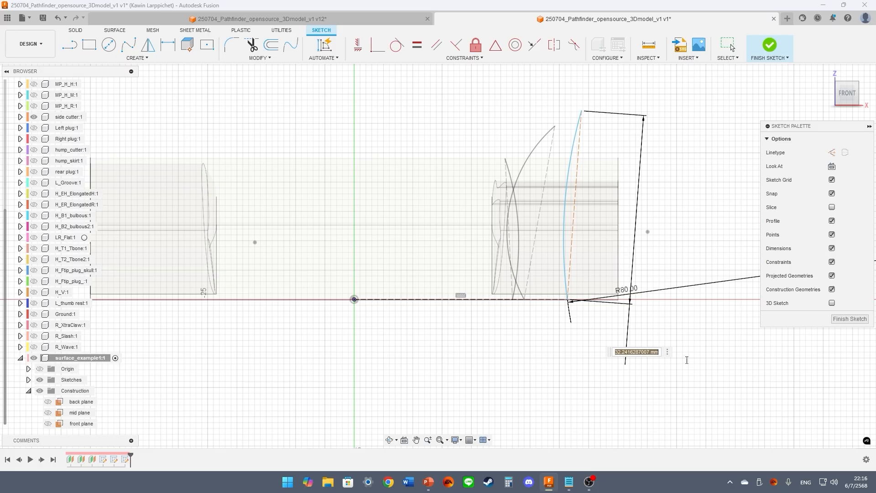
type("15")
key("Return")
key("Escape")
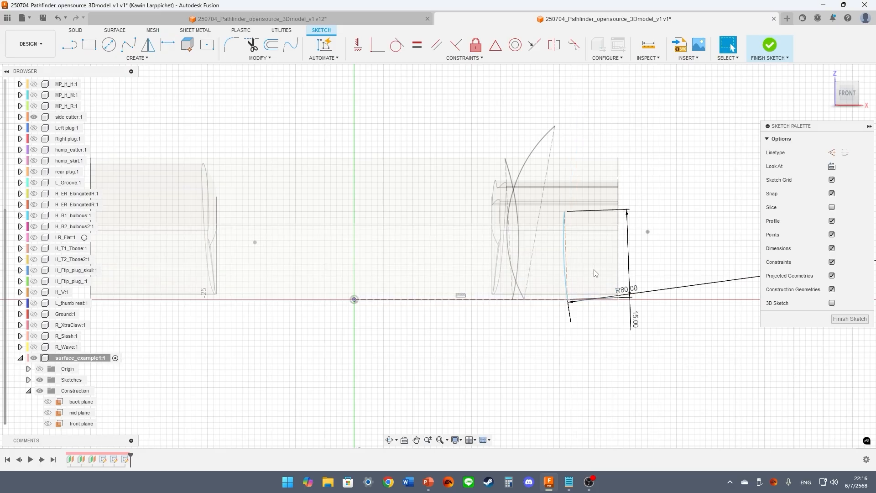
Dimension the inner angle between the 15 mm construction line and the horizontal construction line as 85°
left_click(569, 271)
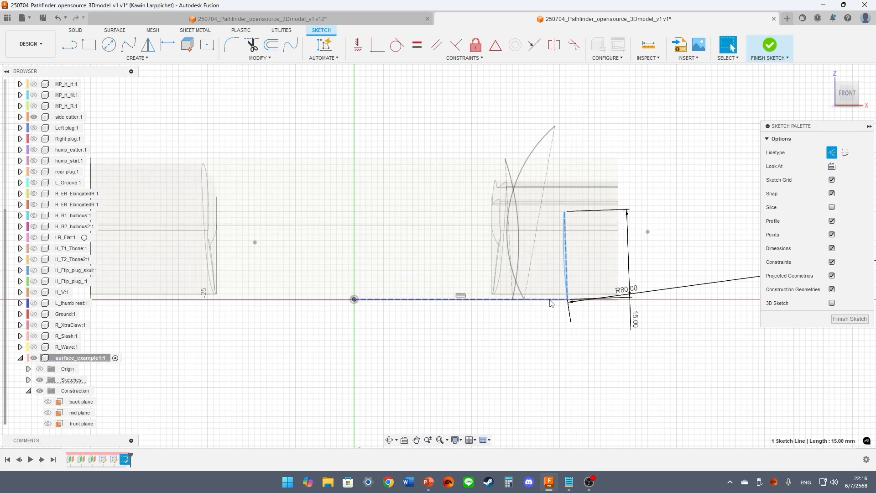
key("d")
left_click(553, 300)
left_click(539, 275)
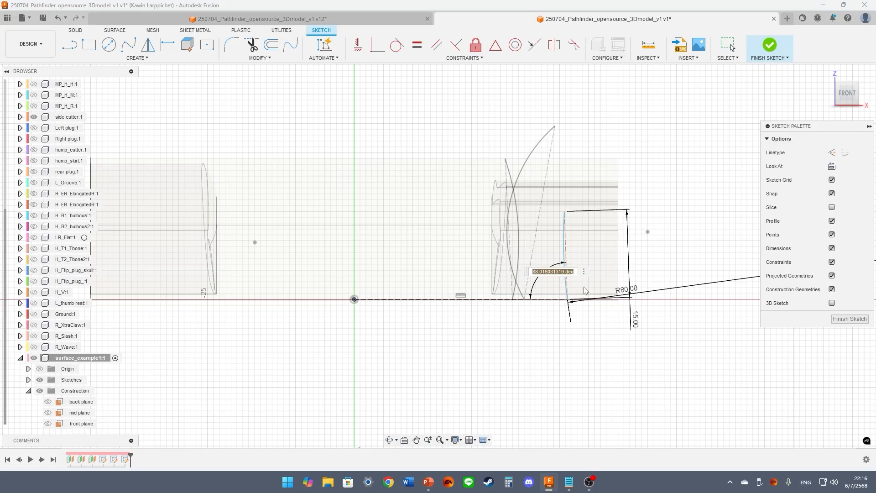
type("85")
key("Return")
Dimension the horizontal construction line as 28 mm and finish the sketch
left_click(548, 300)
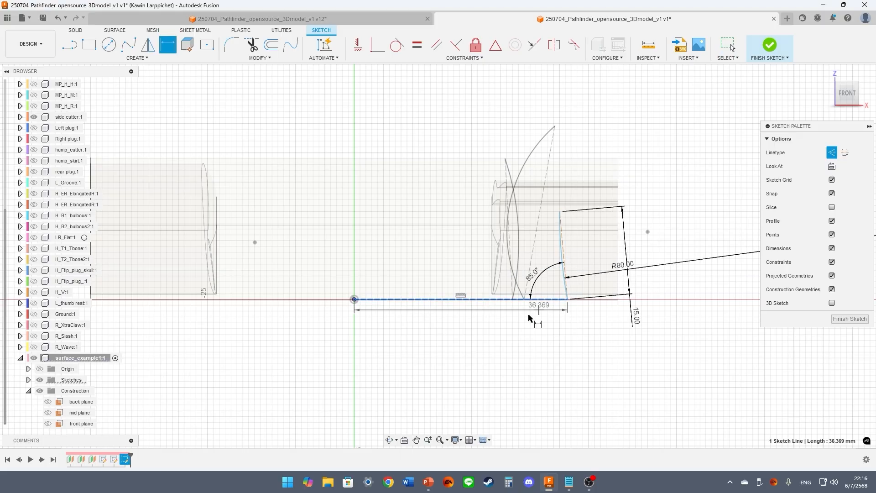
left_click(627, 330)
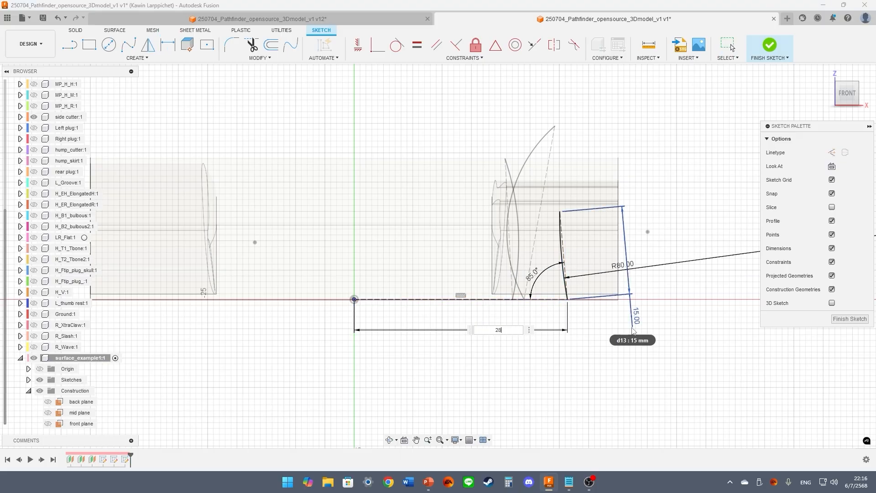
type("28")
key("Return")
scroll(531, 224, "down", 2)
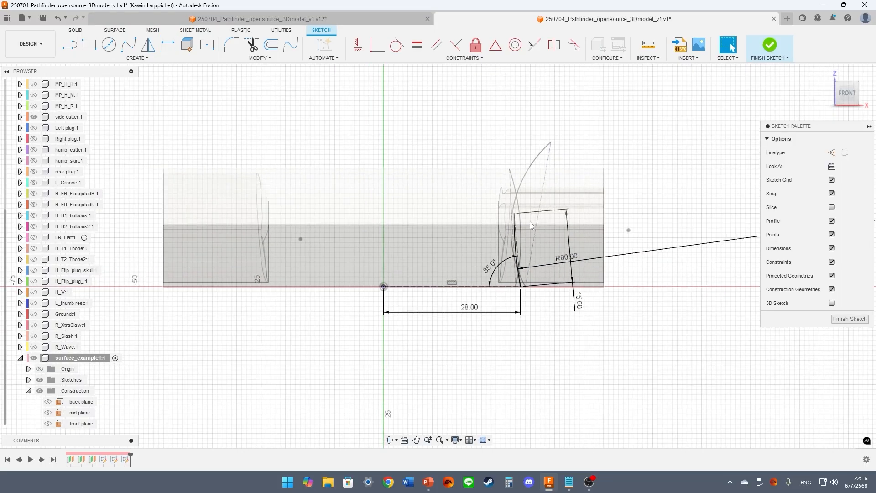
middle_click_drag(530, 224, 523, 209, "shift")
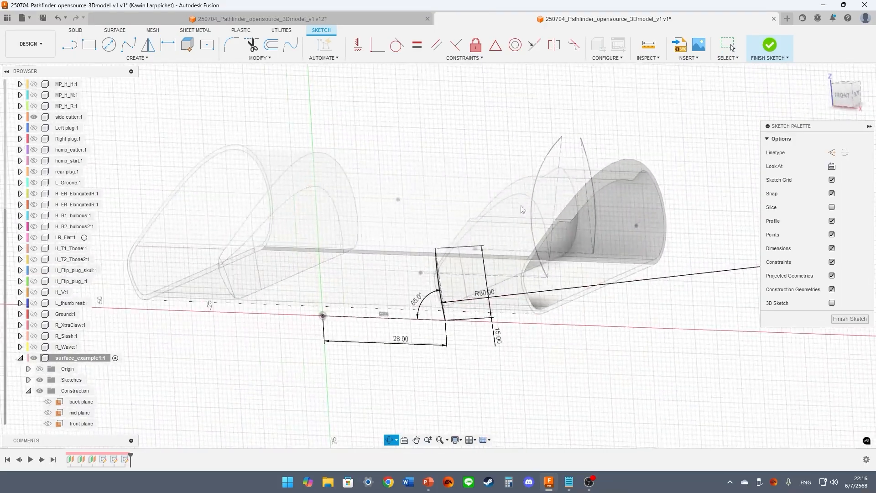
left_click(770, 46)
Set up a surface Loft through the three arcs in the order front, mid and back
mouse_move(639, 146)
middle_mouse_down("shift")
mouse_move(553, 151)
mouse_move(550, 184)
mouse_move(552, 173)
mouse_move(503, 217)
middle_mouse_up("shift")
left_click(114, 30)
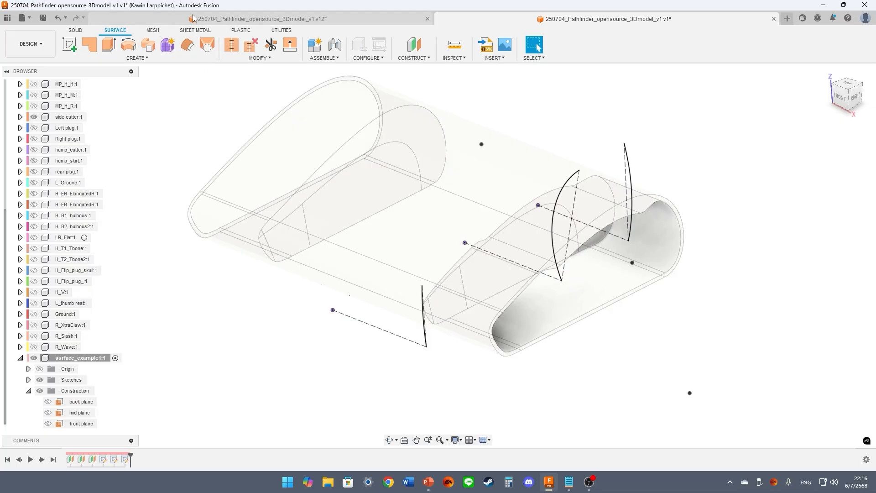
left_click(208, 46)
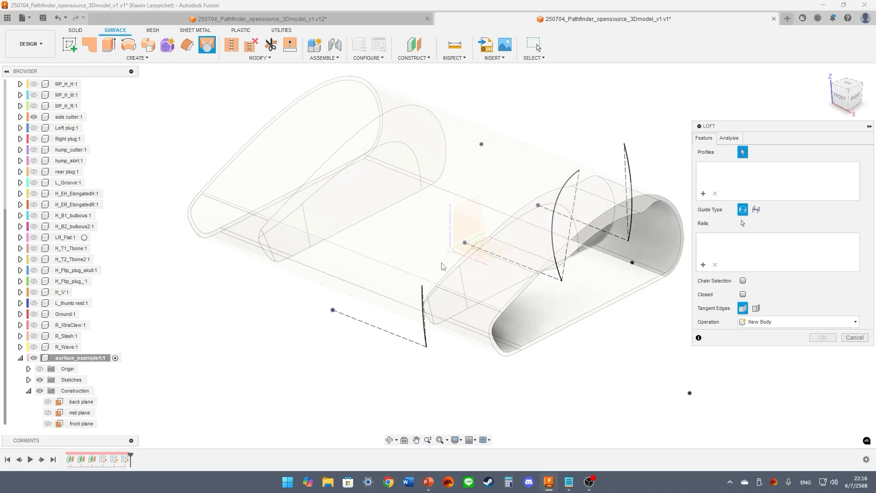
scroll(467, 328, "up", 3)
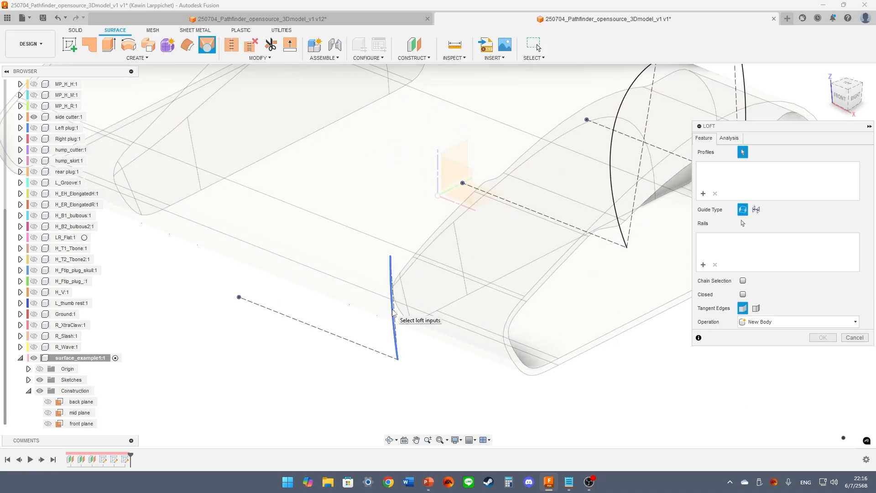
left_click(393, 312)
scroll(397, 287, "down", 3)
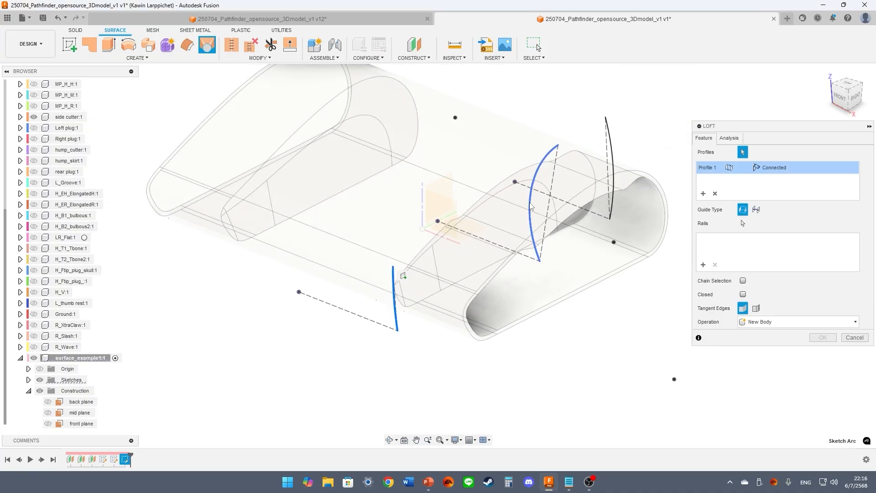
left_click(531, 205)
left_click(610, 173)
middle_click_drag(610, 172, 591, 310, "shift")
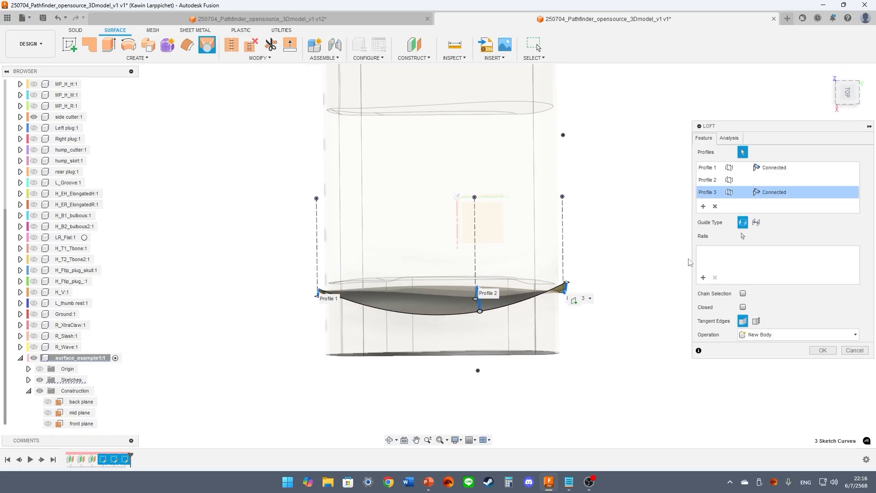
Set the loft's end condition to Direction for both Profile 3 and Profile 1
middle_click_drag(593, 264, 589, 238, "shift")
left_click(778, 192)
left_click(778, 213)
left_click(776, 168)
left_click(778, 168)
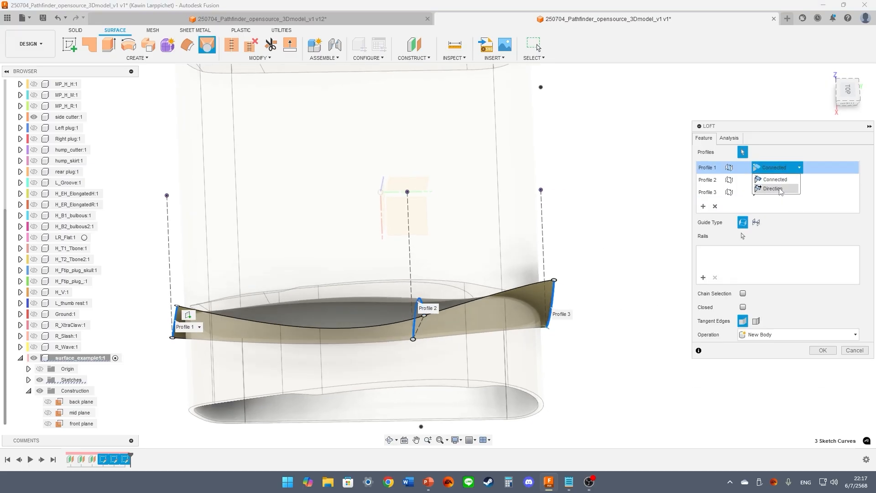
left_click(774, 189)
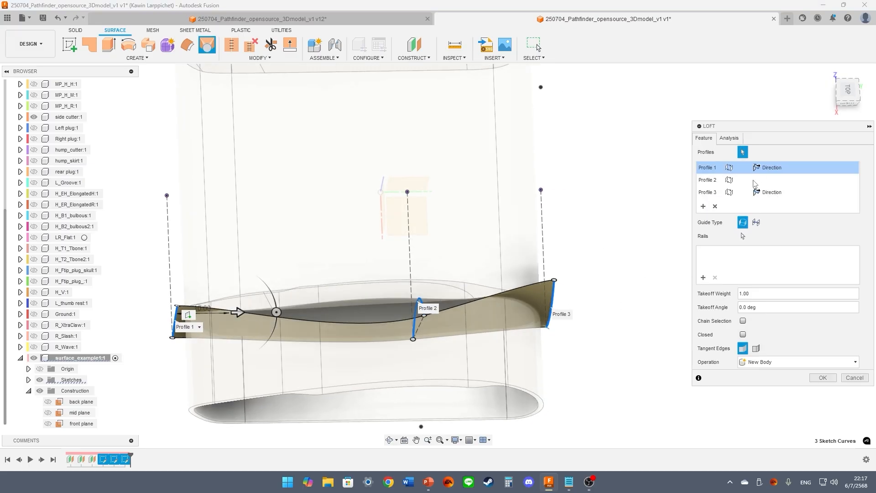
Adjust the loft's takeoff at Profile 3 so the surface flares more at the back, and create it as a new body
left_click(706, 192)
left_click_drag(651, 305, 754, 299)
scroll(519, 275, "down", 2)
mouse_move(519, 276)
middle_mouse_down("shift")
mouse_move(508, 286)
mouse_move(521, 262)
middle_mouse_up("shift")
left_click(823, 378)
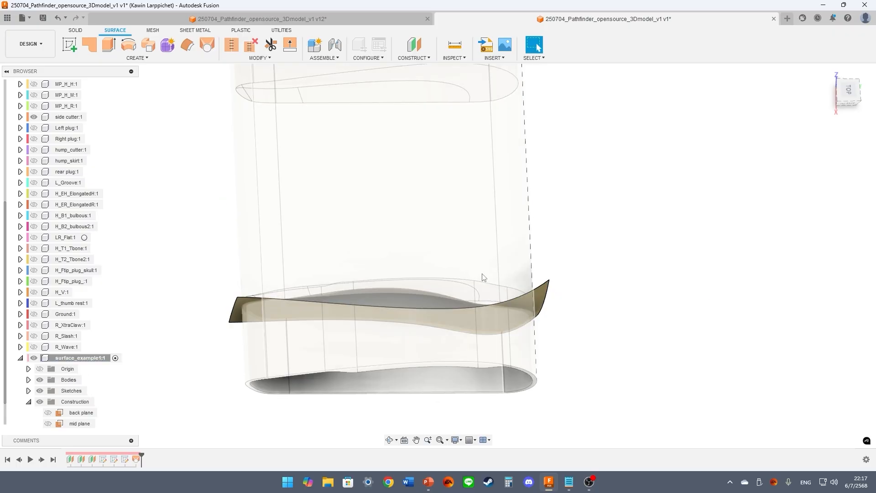
Examine the lofted side surface from below, behind and the front, and look through the component list
middle_click_drag(562, 332, 602, 185, "shift")
scroll(41, 207, "up", 1)
scroll(190, 207, "up", 1)
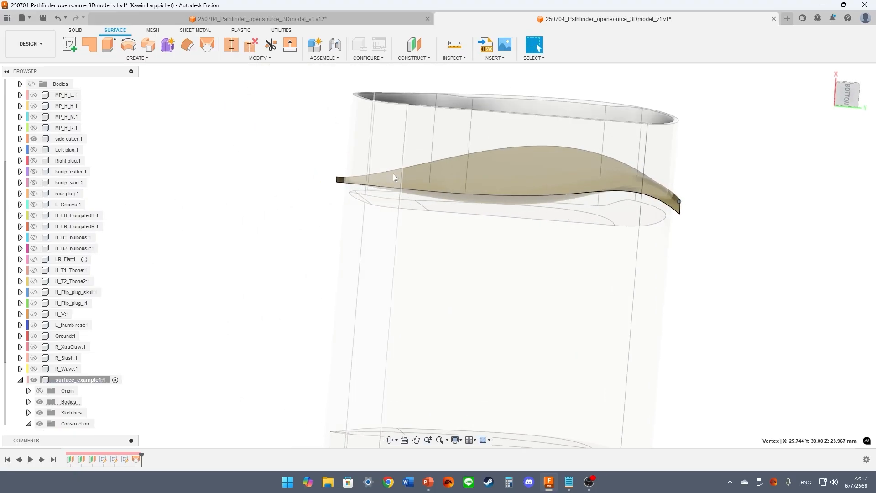
middle_click_drag(510, 207, 363, 197, "shift")
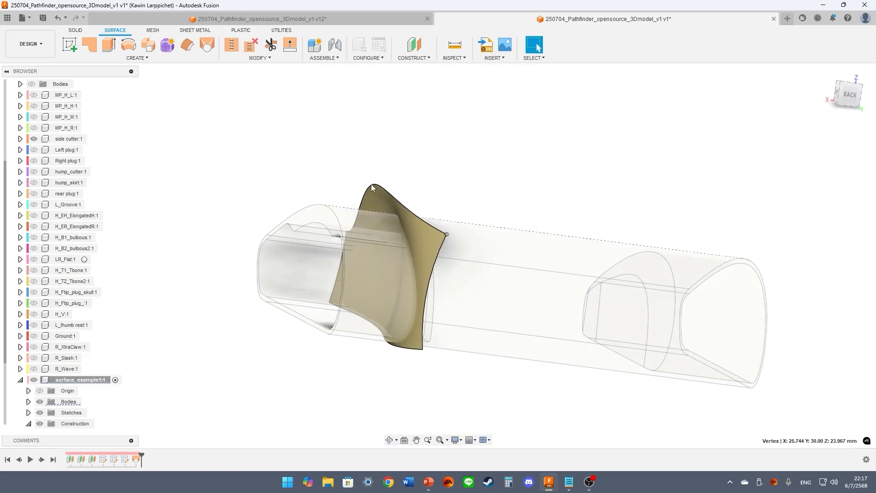
middle_click_drag(323, 159, 286, 217, "shift")
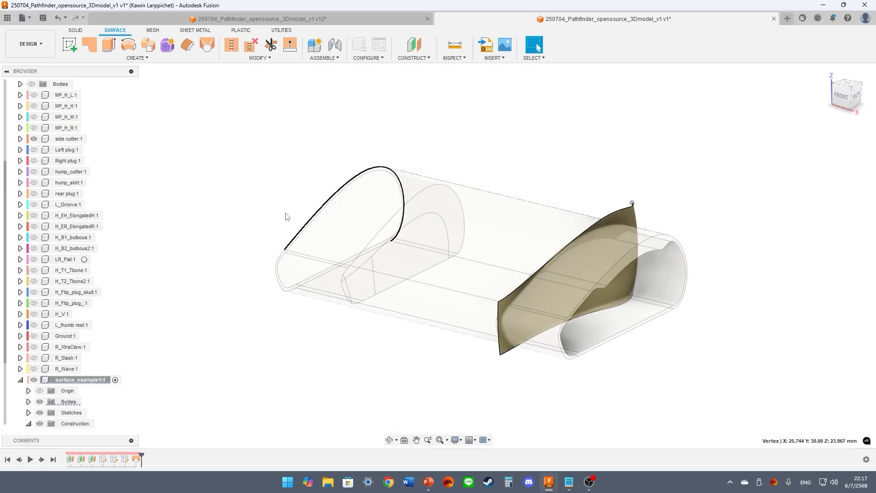
scroll(83, 247, "up", 2)
scroll(83, 247, "down", 3)
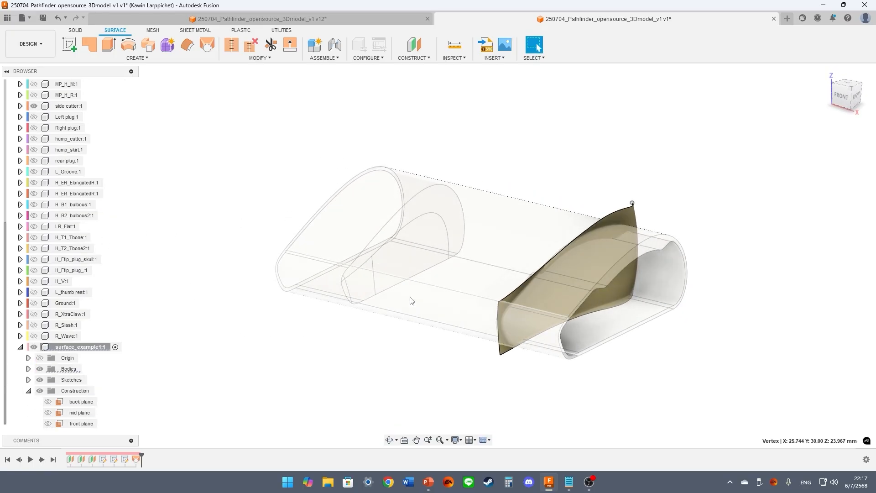
scroll(47, 174, "up", 3)
scroll(50, 228, "down", 3)
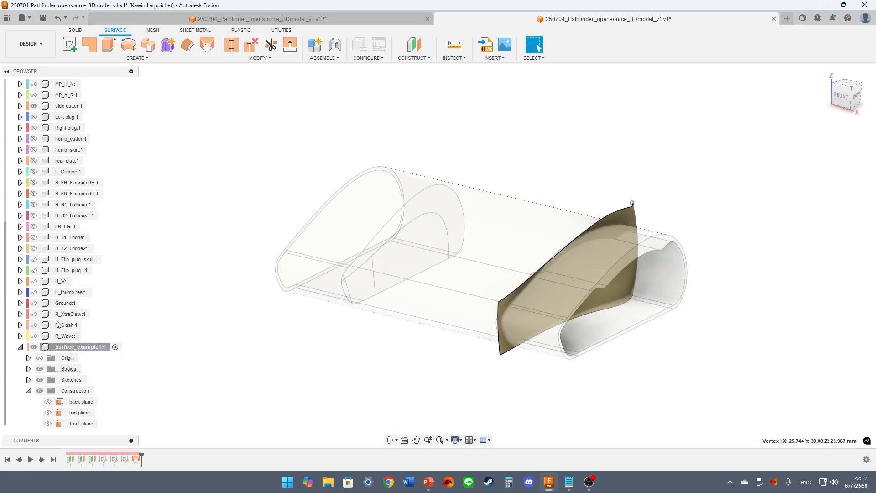
Start a Boundary Fill using the lofted side surface and the side cutter body as tools
left_click(20, 347)
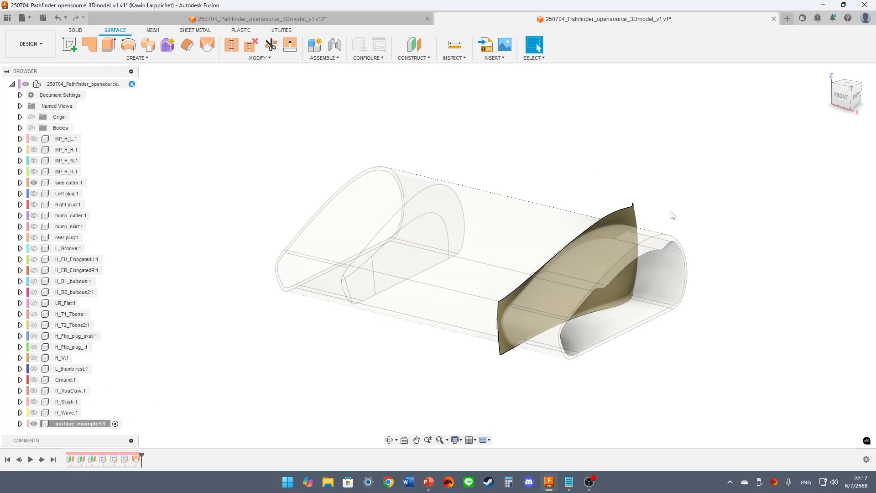
middle_click_drag(613, 200, 612, 193, "shift")
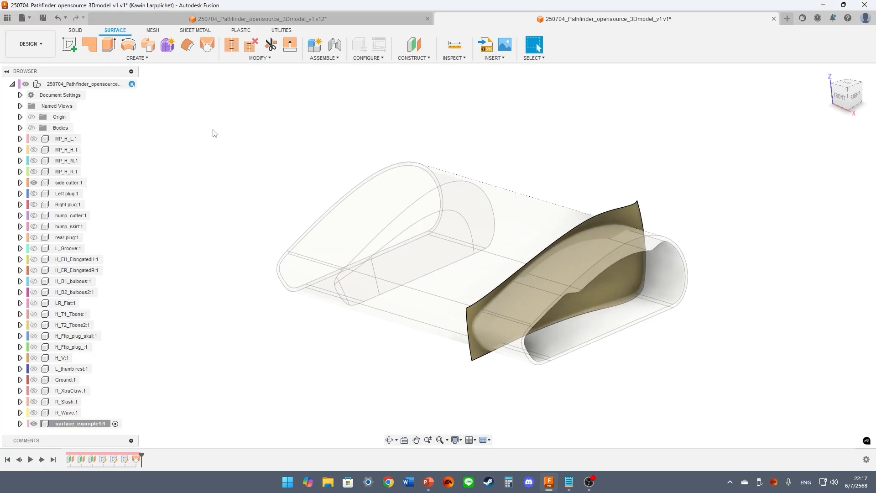
left_click(75, 30)
middle_click_drag(315, 130, 282, 134, "shift")
left_click(145, 59)
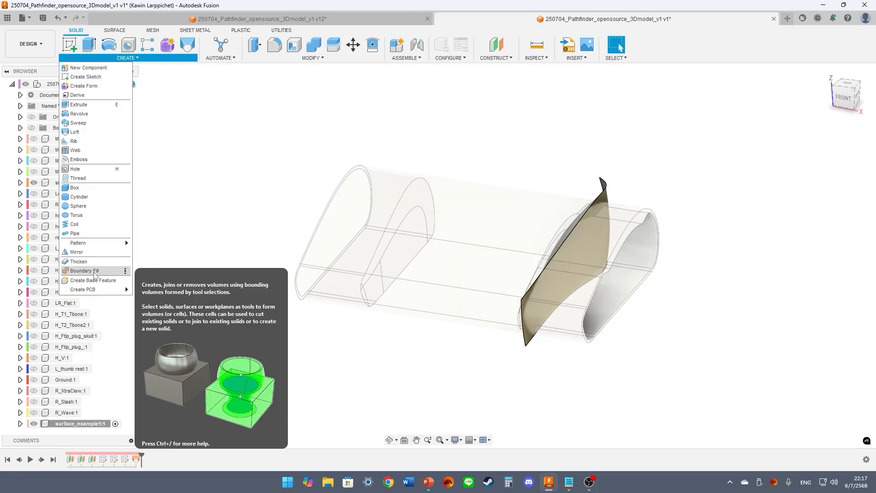
left_click(84, 271)
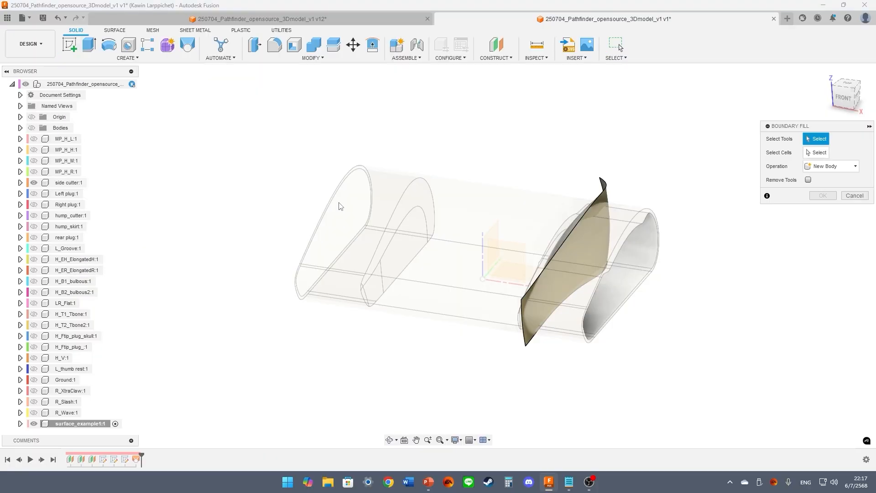
left_click(601, 191)
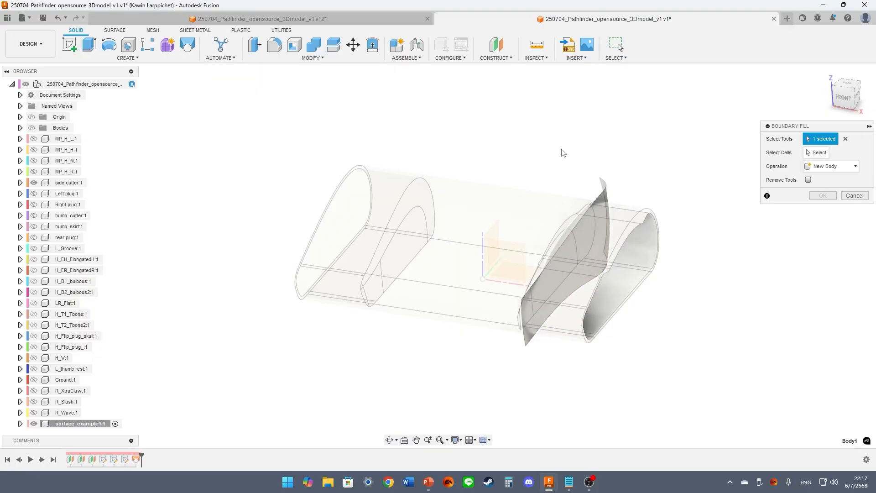
middle_click_drag(565, 151, 589, 155, "shift")
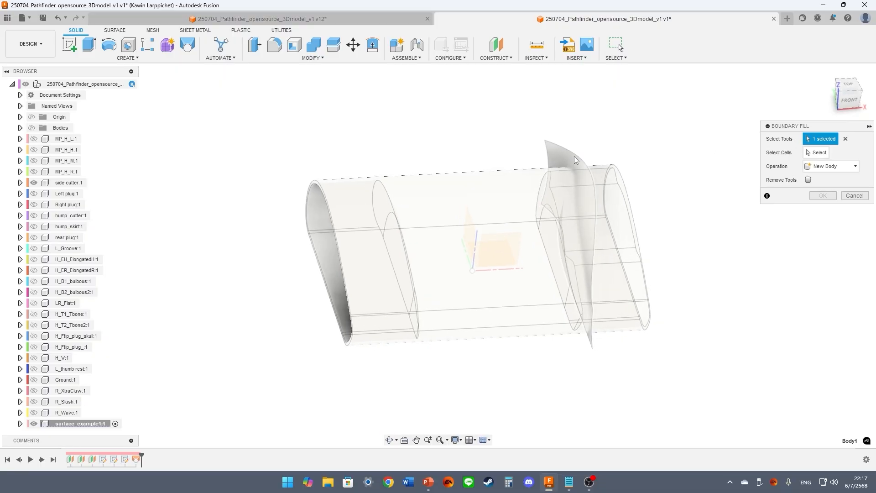
left_click(484, 181)
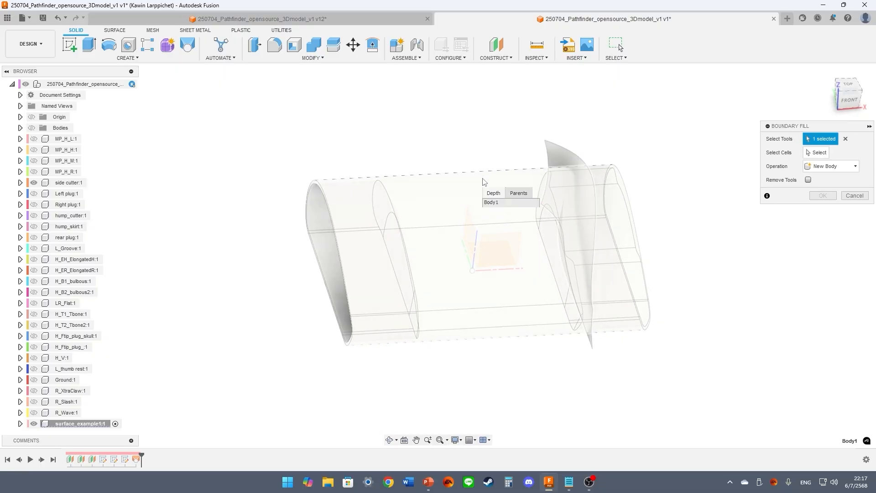
left_click(495, 177)
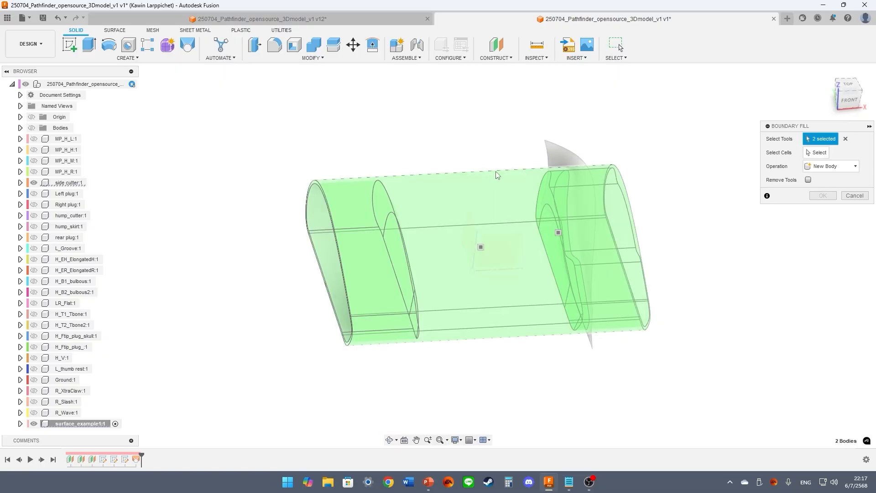
Select the thin cell between the cutter's inner cavity and the lofted surface, and create it as a new body
middle_click_drag(495, 177, 655, 170, "shift")
left_click(820, 153)
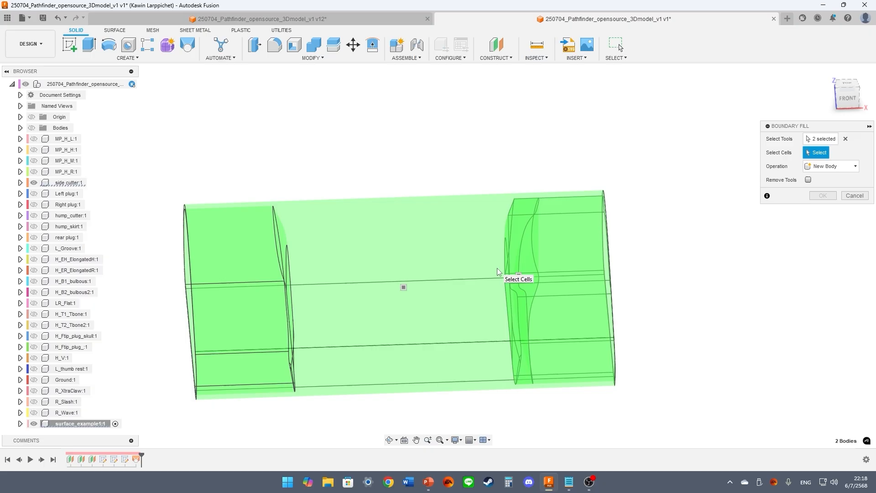
left_click(519, 277)
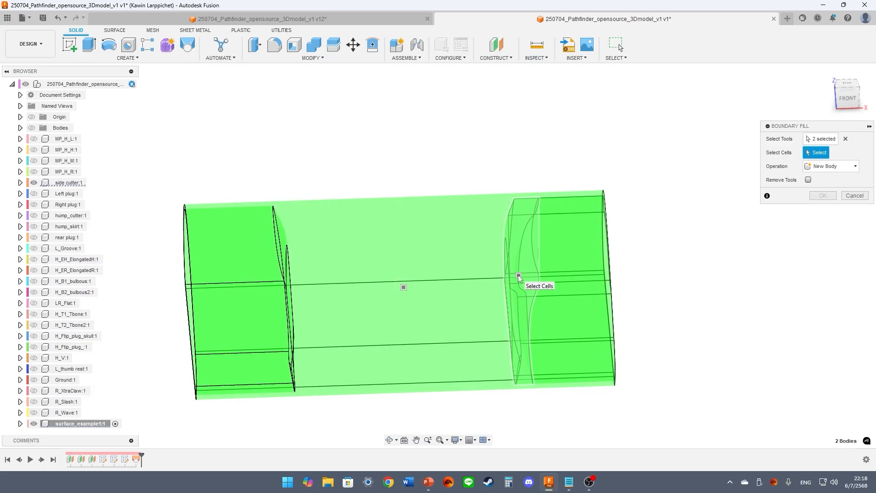
left_click(519, 276)
left_click(823, 195)
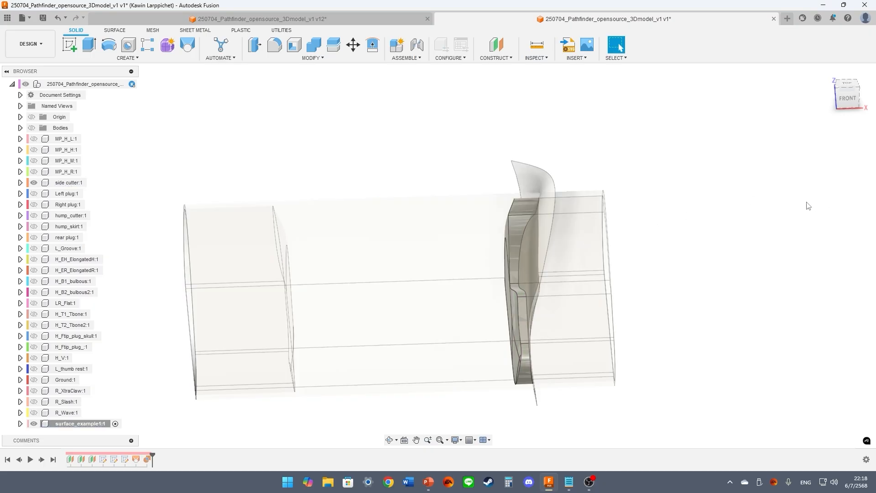
Hide the side cutter component and inspect the new side shell body from its inner side and front
left_click(34, 182)
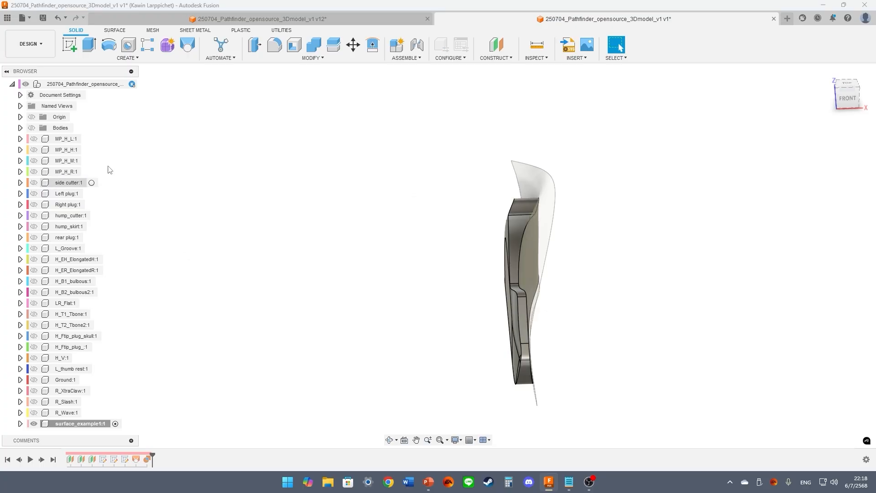
mouse_move(392, 183)
middle_mouse_down("shift")
mouse_move(304, 178)
mouse_move(391, 178)
middle_mouse_up("shift")
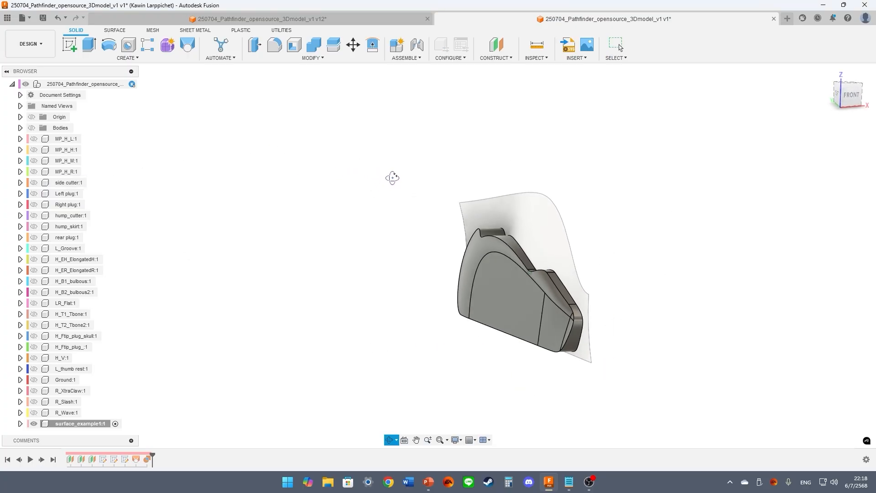
left_click(493, 270)
left_click(431, 270)
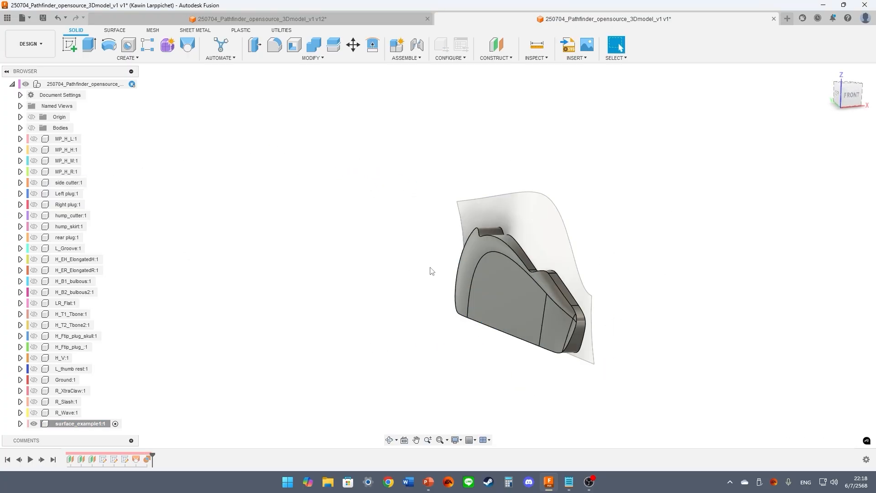
mouse_move(430, 270)
middle_mouse_down("shift")
mouse_move(405, 256)
mouse_move(425, 256)
middle_mouse_up("shift")
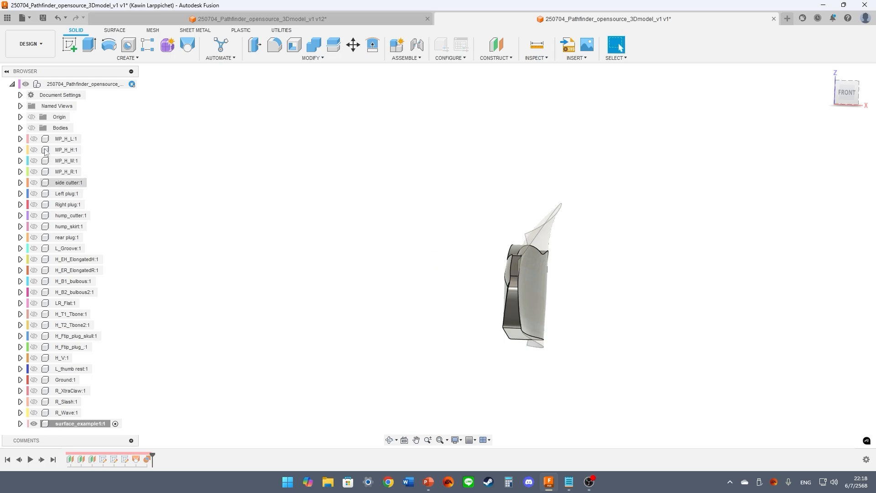
Show the root-level mouse scan bodies to compare the side shell's fit against them, and hide them again
left_click(31, 128)
middle_click_drag(498, 228, 517, 236, "shift")
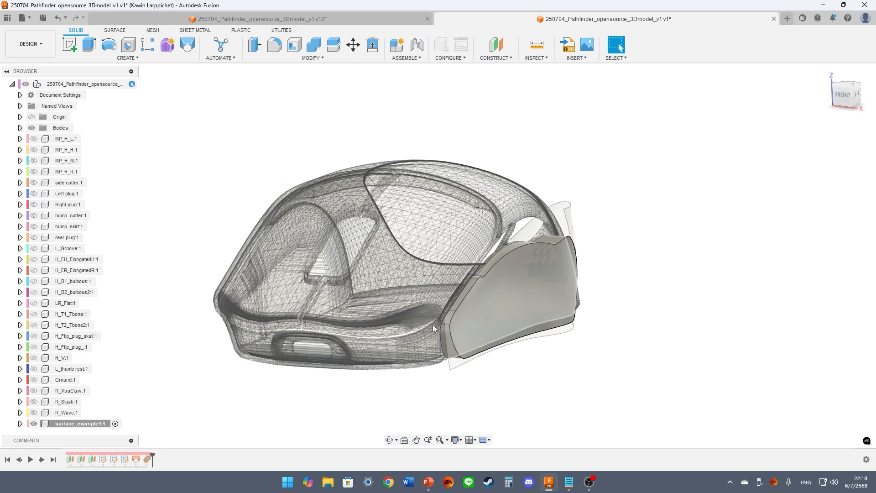
left_click(31, 128)
middle_click_drag(92, 147, 213, 180, "shift")
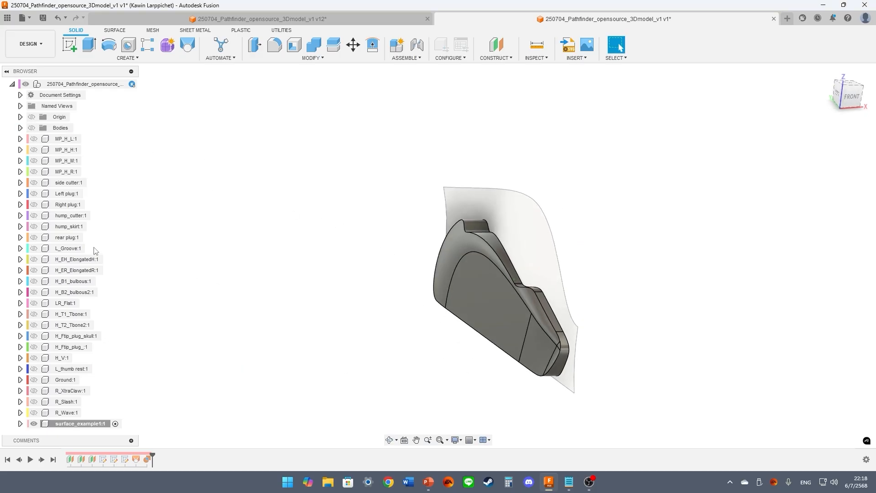
Show the Left plug component and combine it with the side shell body as a Join, with Keep Tools on
left_click(32, 197)
left_click(34, 194)
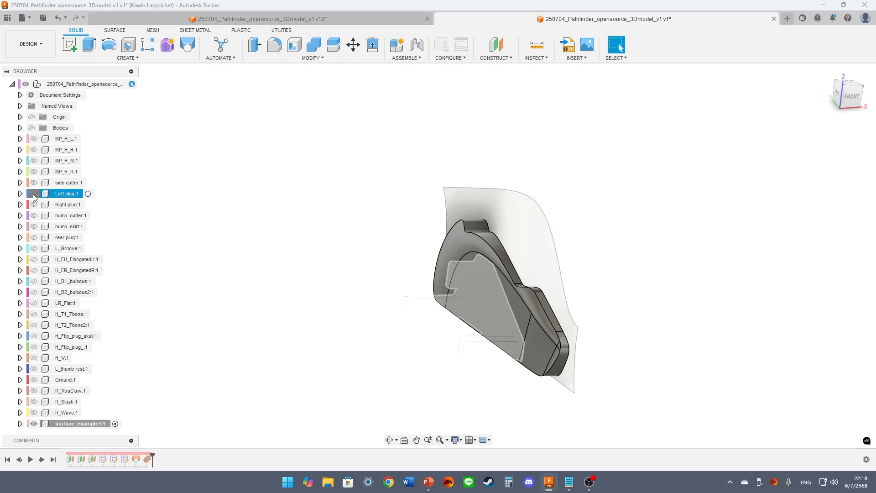
mouse_move(302, 121)
middle_mouse_down("shift")
mouse_move(333, 176)
mouse_move(303, 121)
middle_mouse_up("shift")
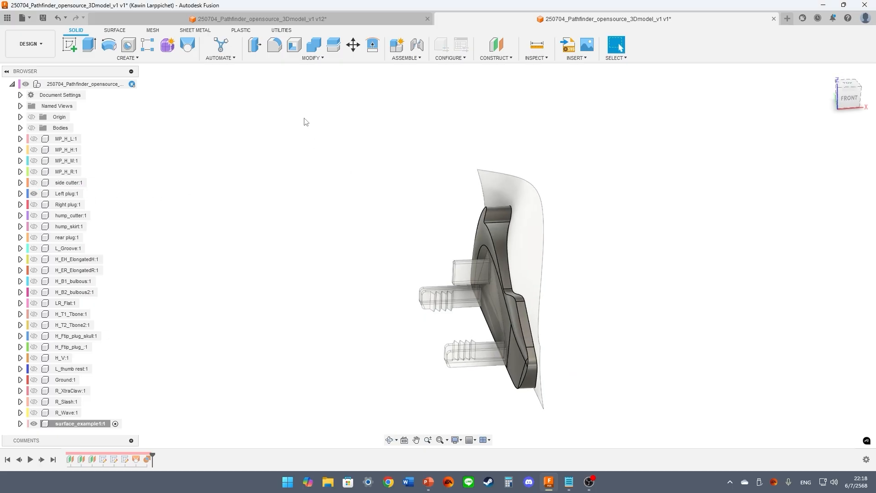
left_click(315, 45)
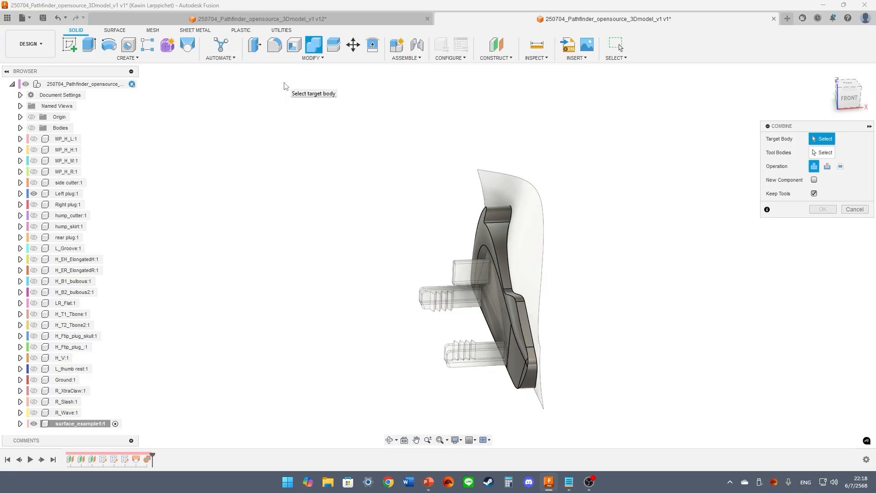
left_click(487, 218)
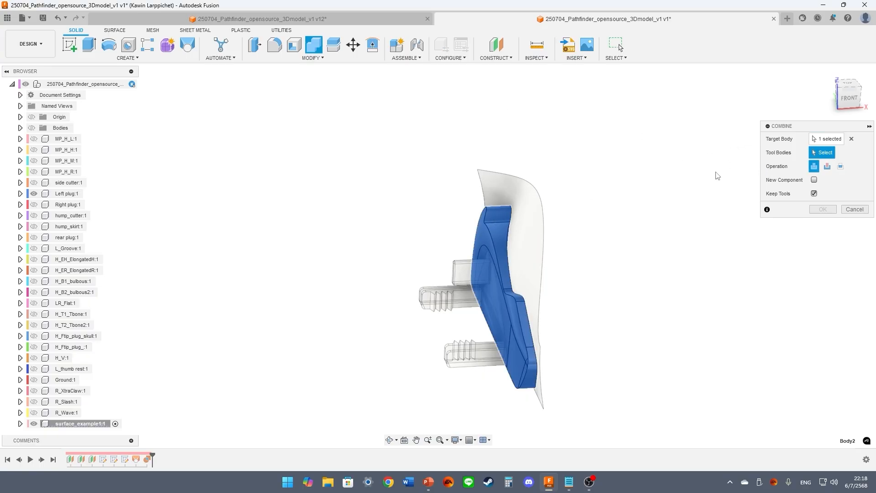
left_click(443, 267)
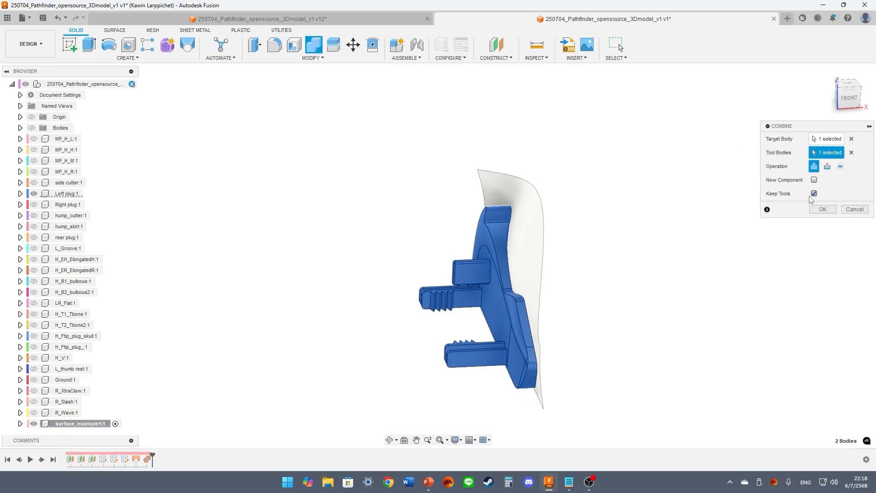
left_click_drag(805, 125, 664, 148)
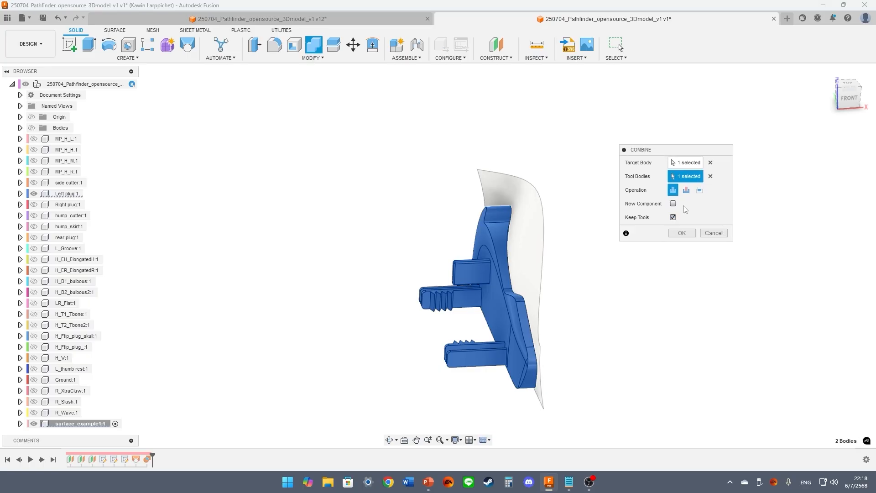
left_click(681, 234)
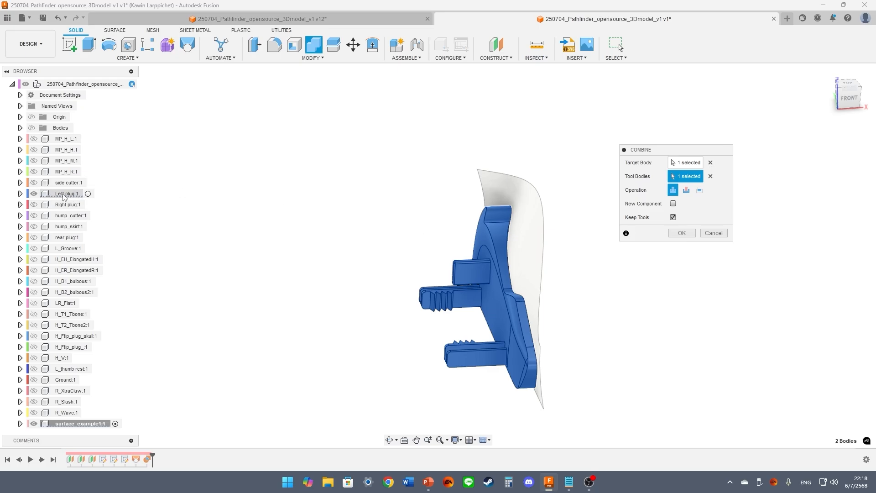
left_click(678, 235)
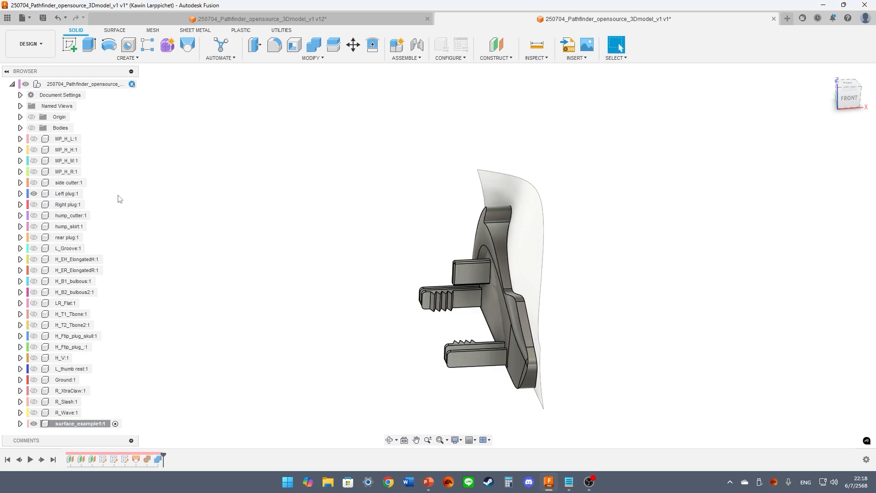
Hide the Left plug component and the lofted surface body in surface_example1, leaving only the joined shell visible
left_click(35, 195)
middle_click_drag(363, 205, 294, 205, "shift")
left_click(555, 205)
scroll(105, 346, "down", 3)
left_click(20, 424)
scroll(28, 418, "down", 5)
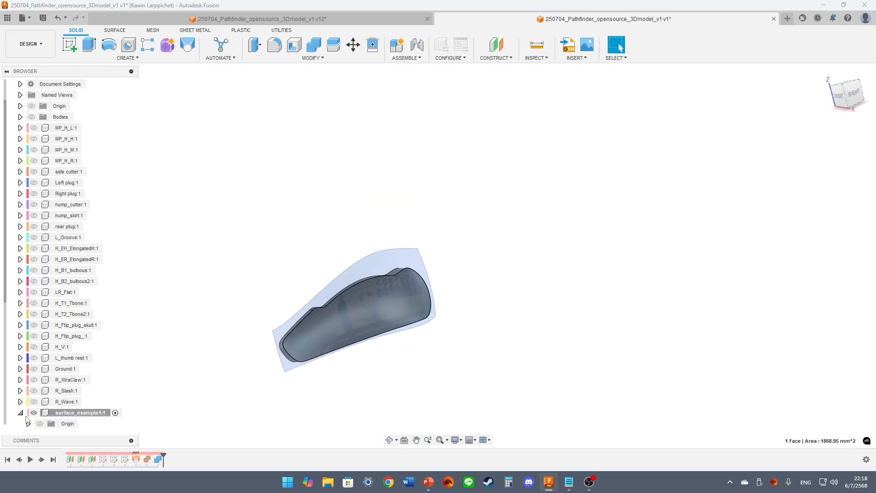
left_click(29, 368)
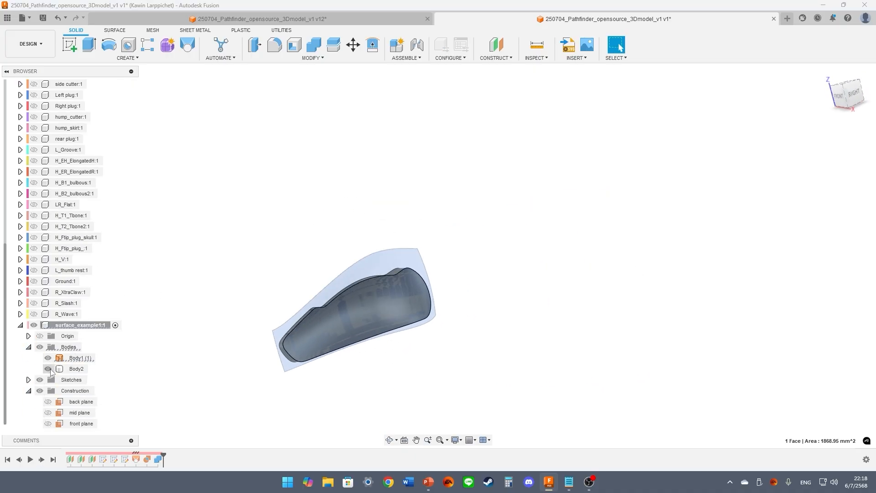
left_click(48, 358)
middle_click_drag(227, 283, 435, 245, "shift")
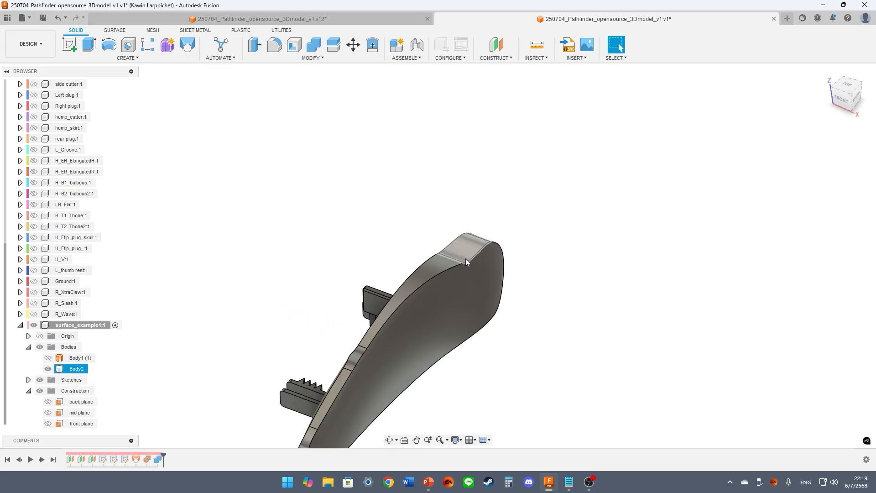
Examine the sharp edges around the joined shell's outer face
left_click(450, 270)
left_click(473, 259)
left_click(502, 284, "ctrl")
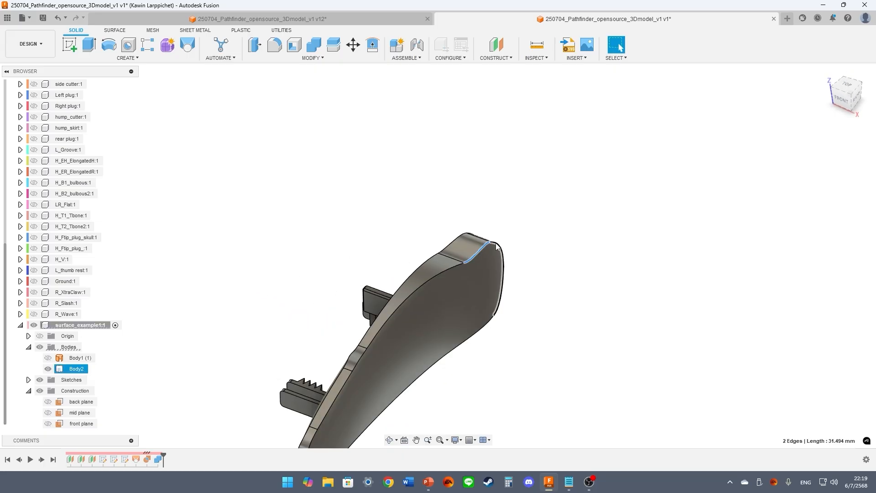
left_click(488, 326)
left_click(448, 269)
left_click(533, 242)
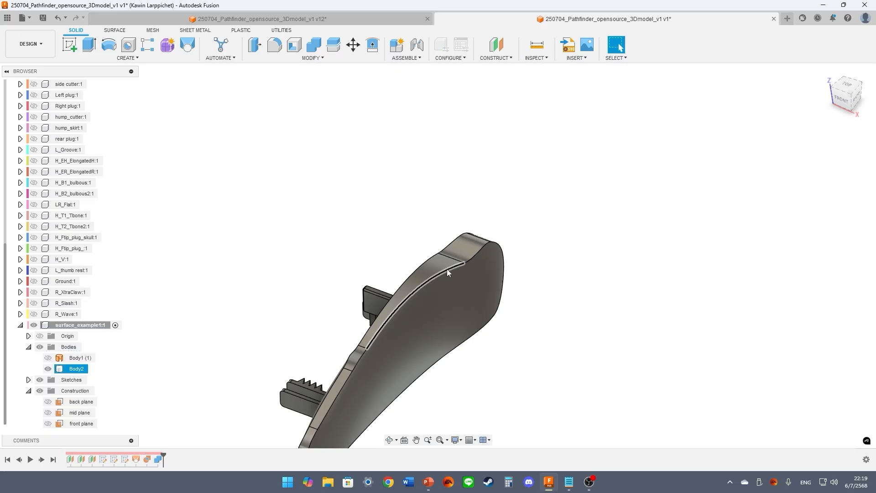
middle_click_drag(386, 252, 397, 201, "shift")
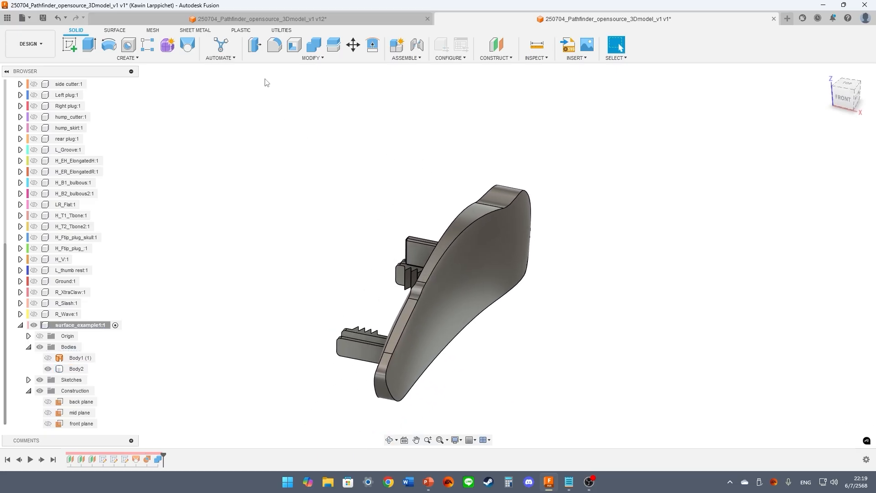
Start a constant 1 mm fillet on the tangent edge chain around the joined shell's outer face
left_click(274, 45)
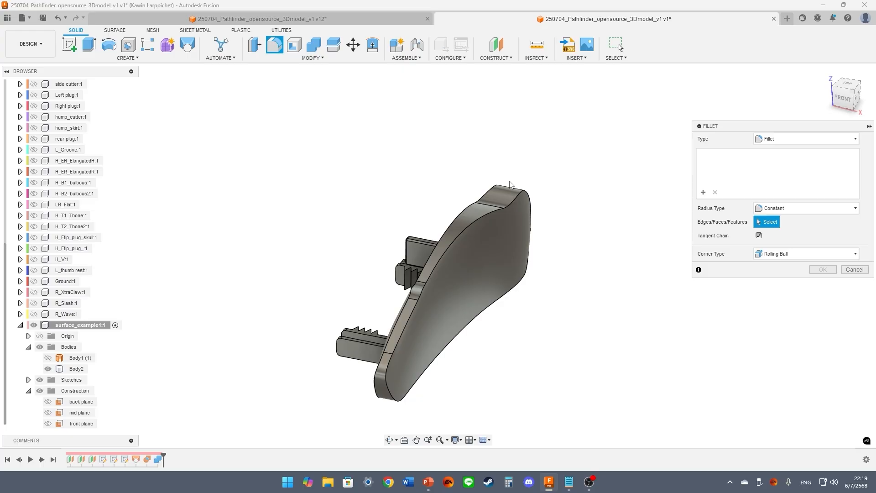
left_click(497, 210)
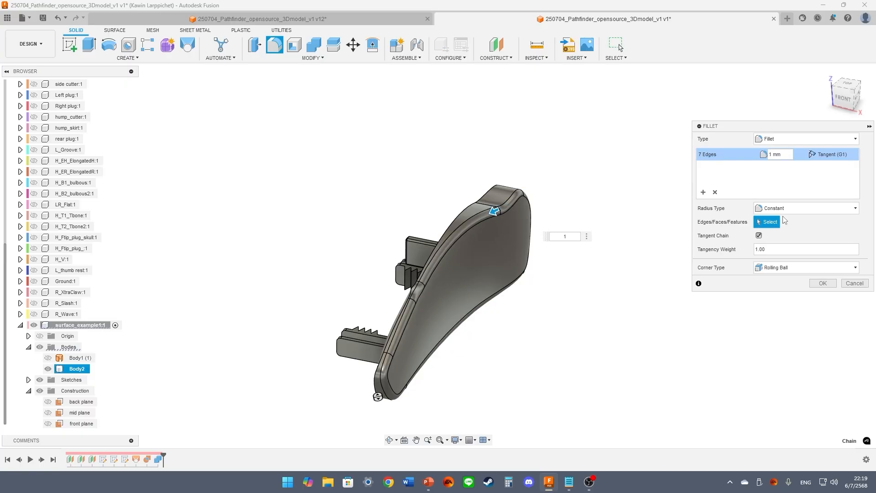
Try a variable-radius fillet on the outer-face edge, with radius points of 2, 3, 1 and 1 mm around the loop
left_click(771, 208)
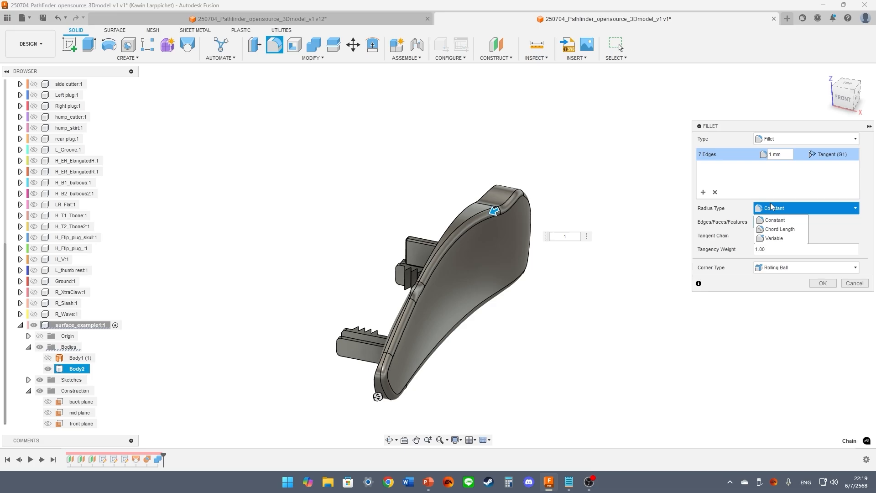
left_click(775, 239)
left_click(505, 212)
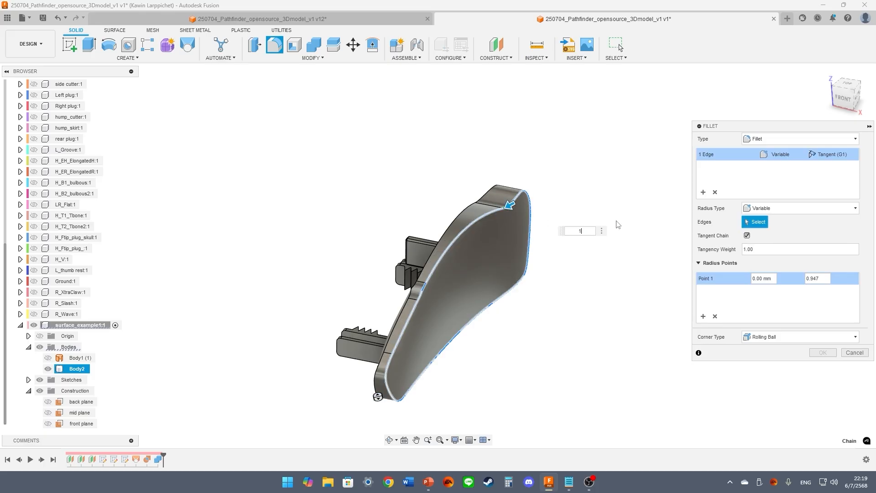
left_click(524, 192)
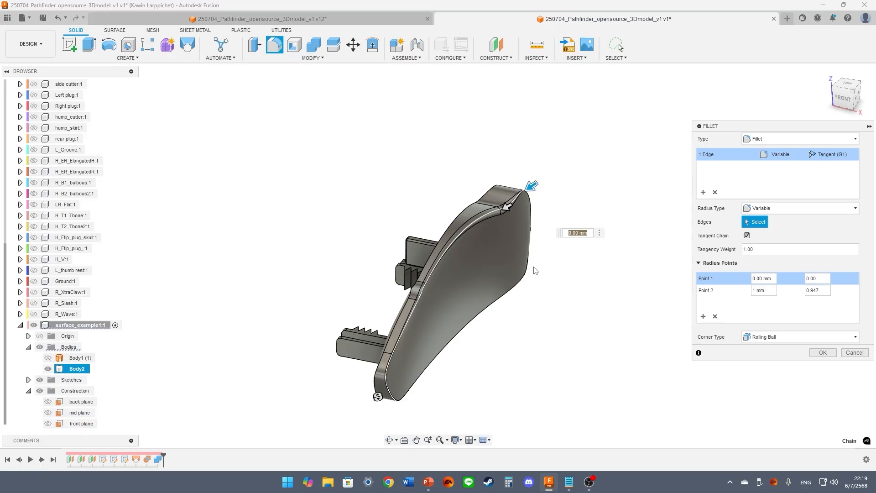
key("Return")
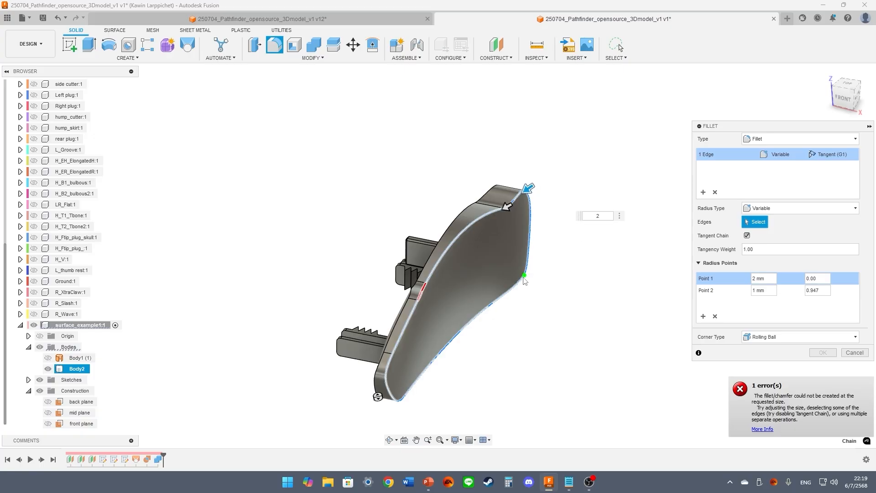
left_click(524, 280)
type("3")
key("Return")
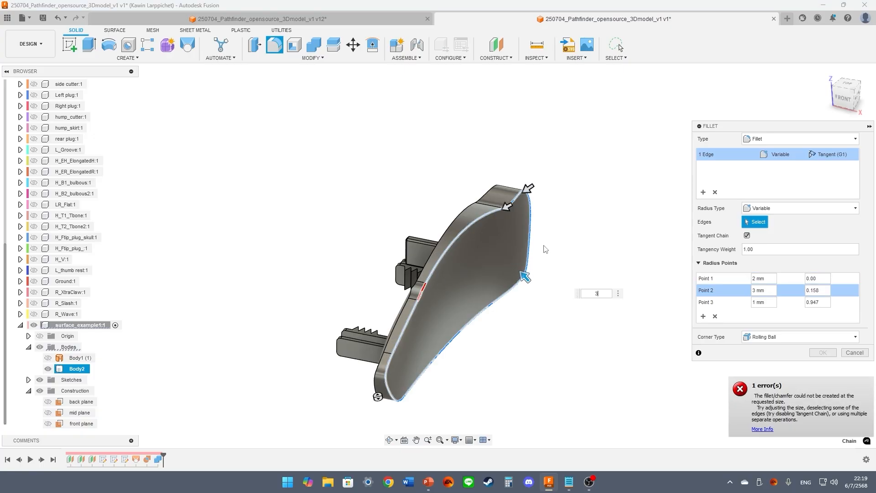
left_click(423, 291)
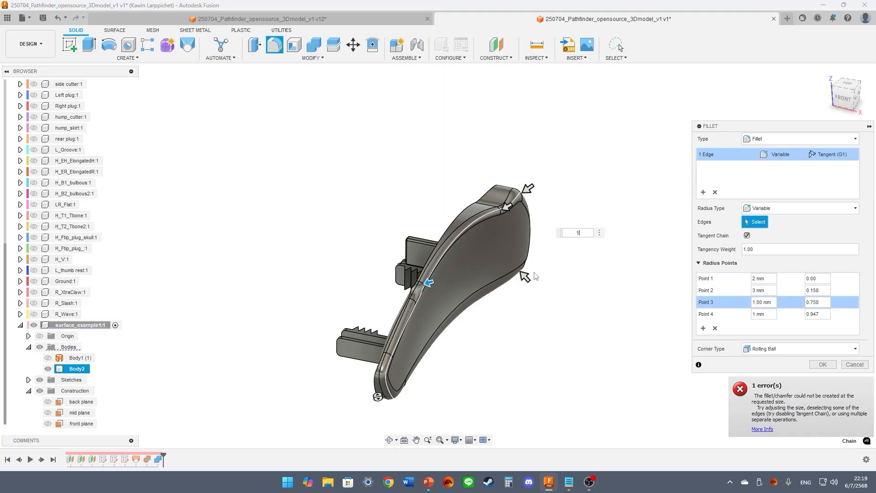
Switch the fillet to a constant 1 mm radius, apply it to the outer-face edges and inspect the rounded shell
left_click(752, 210)
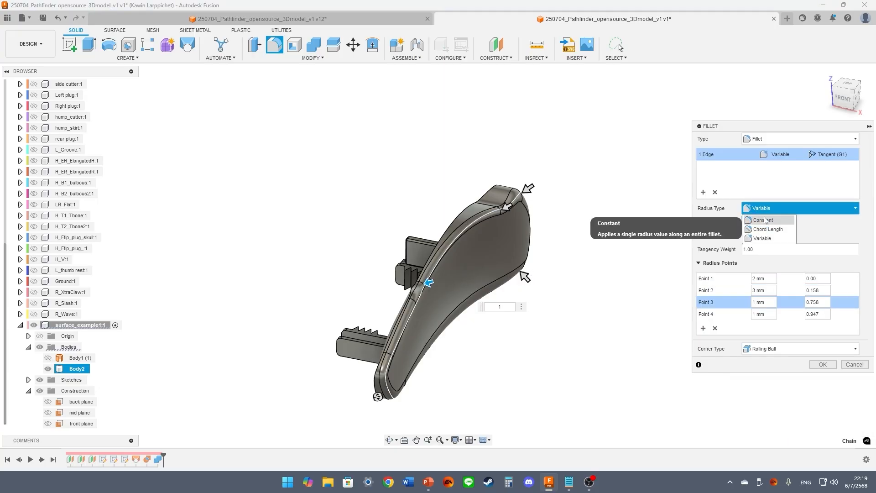
left_click(764, 220)
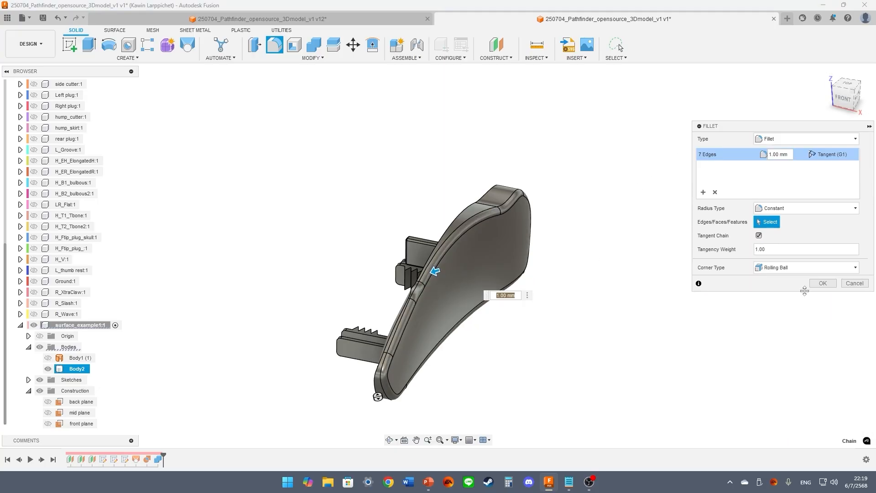
left_click(823, 284)
middle_click_drag(626, 249, 563, 247, "shift")
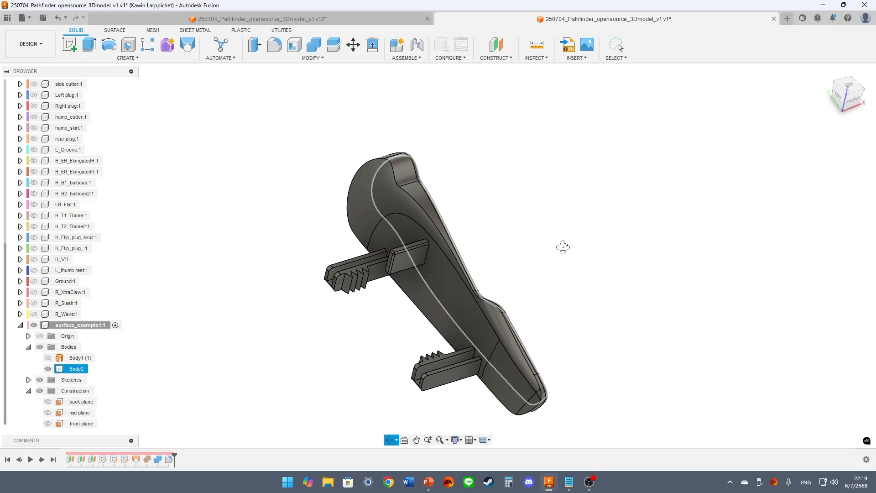
left_click_drag(563, 247, 466, 264)
key("Escape")
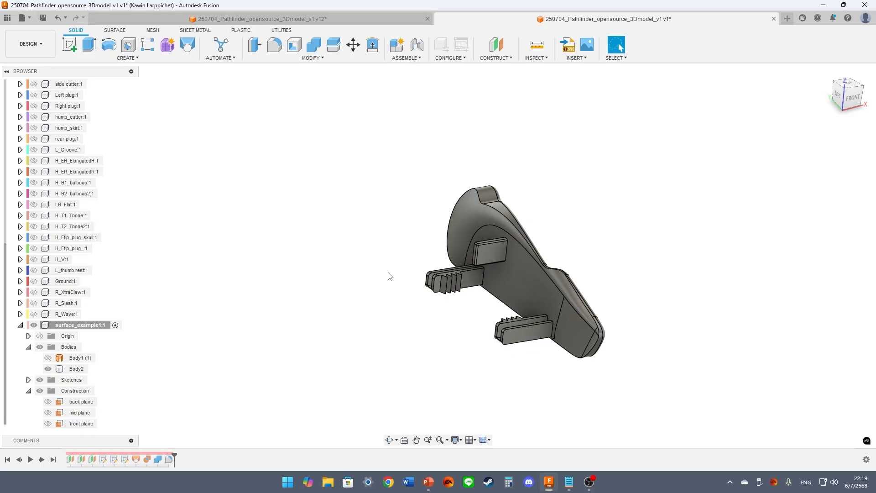
Roll the design history back to just after the loft so only the lofted surface remains
left_click(476, 264)
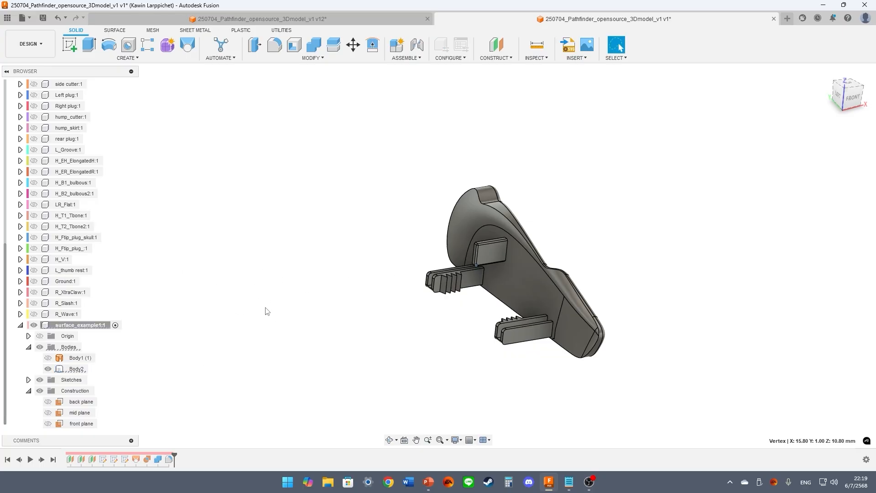
left_click(137, 460)
left_click(232, 370)
left_click(18, 461)
left_click(18, 461)
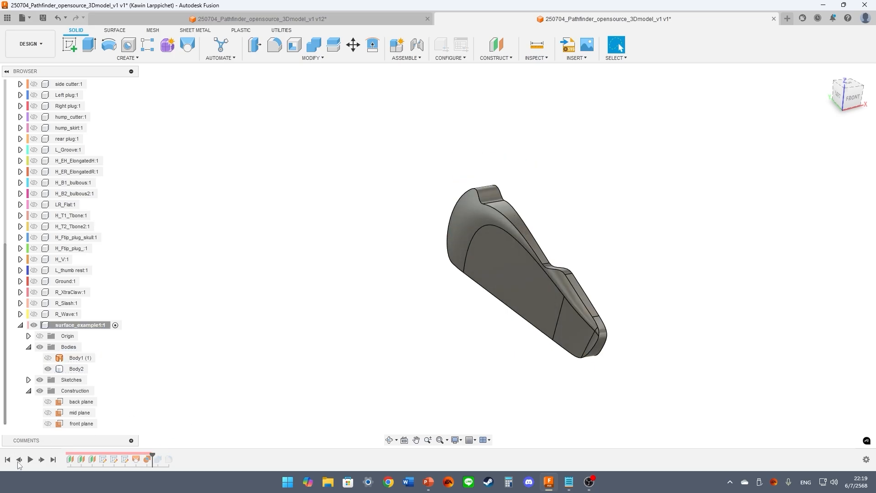
left_click(18, 461)
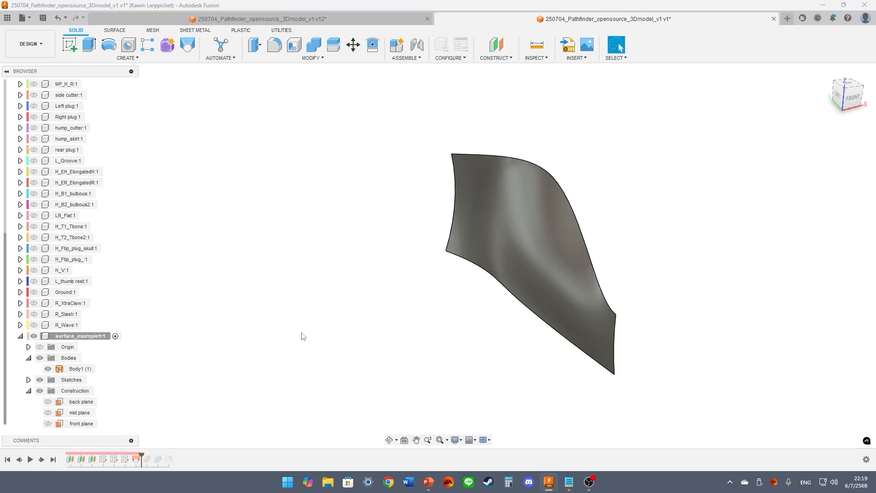
Mirror the lofted surface body across the YZ origin plane as a new body
left_click(137, 459)
scroll(324, 339, "down", 1)
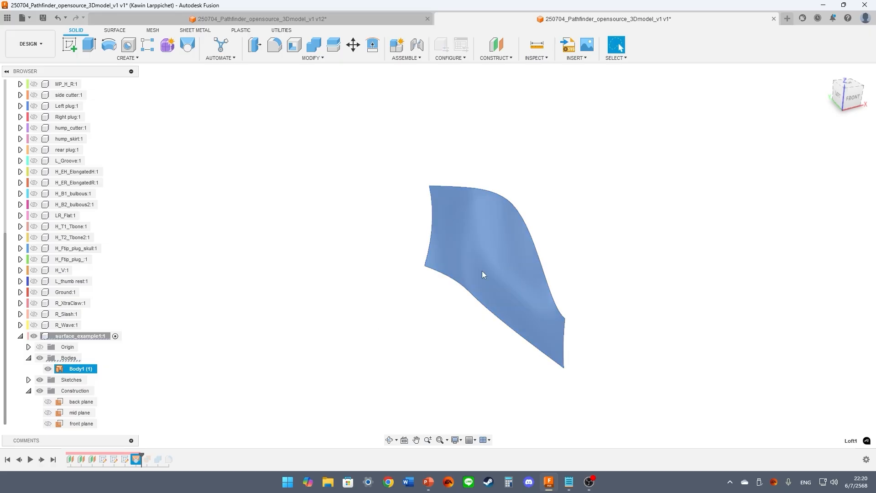
middle_click_drag(424, 332, 484, 279, "shift")
scroll(510, 269, "down", 1)
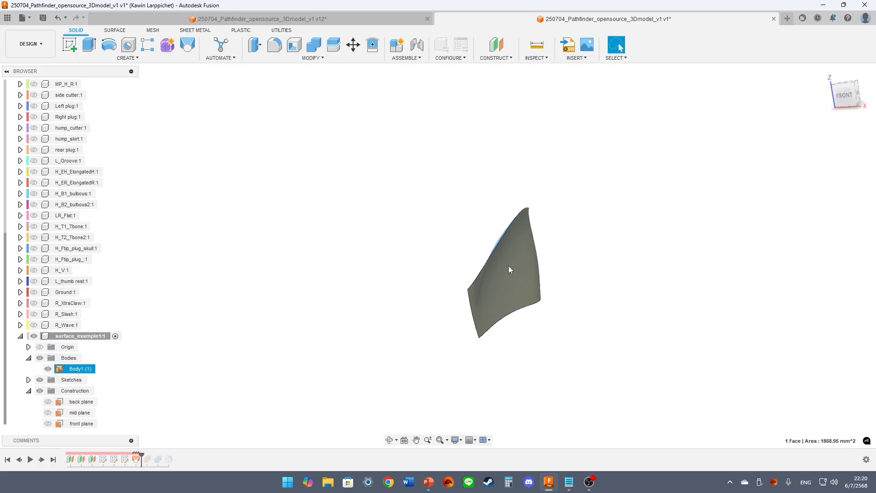
left_click(231, 102)
left_click(117, 61)
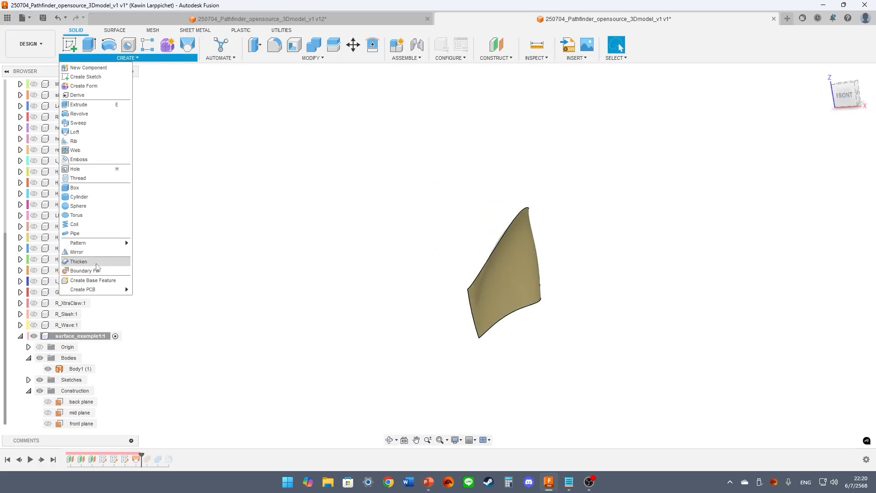
left_click(83, 254)
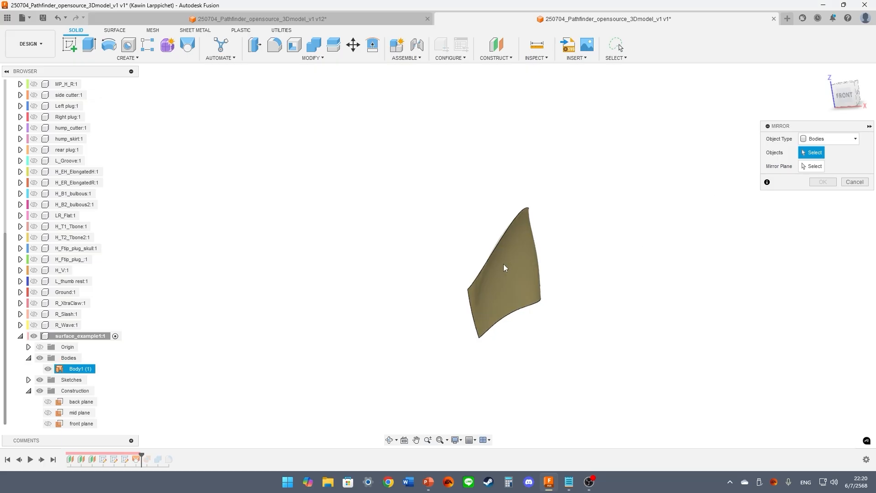
left_click(505, 266)
left_click(815, 166)
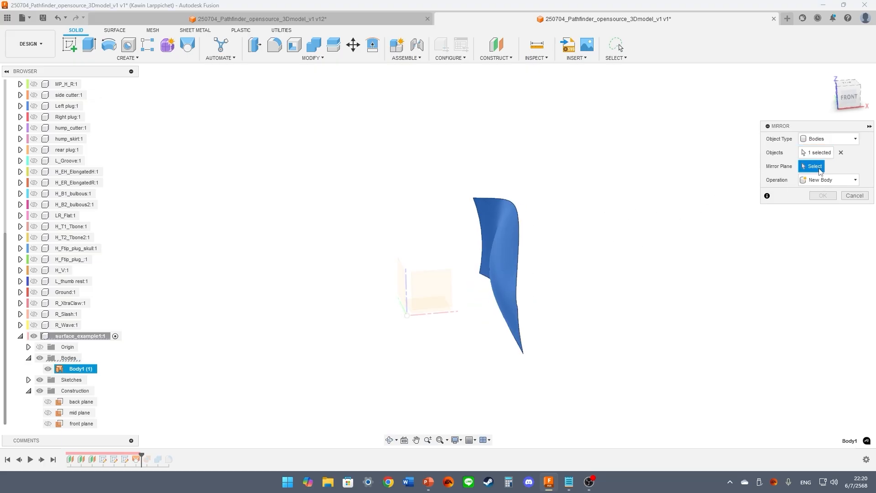
left_click(400, 280)
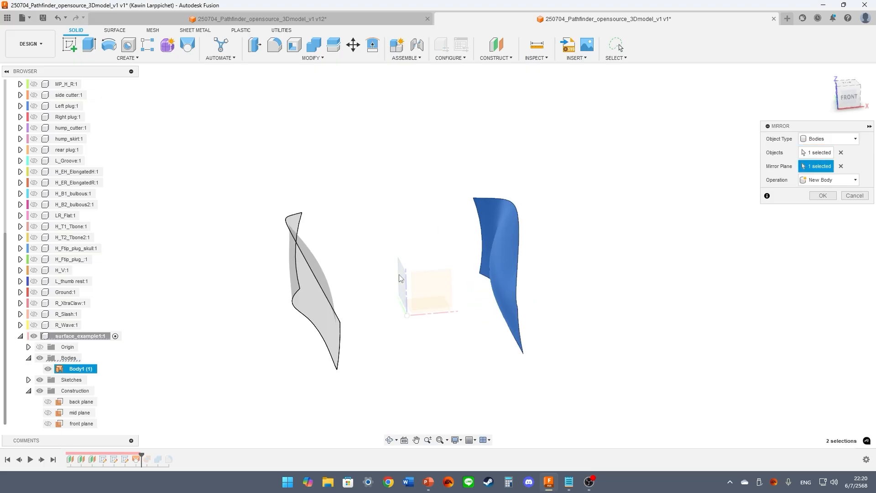
left_click(823, 195)
Roll the design history forward to its end and show the side cutter component
left_click(53, 459)
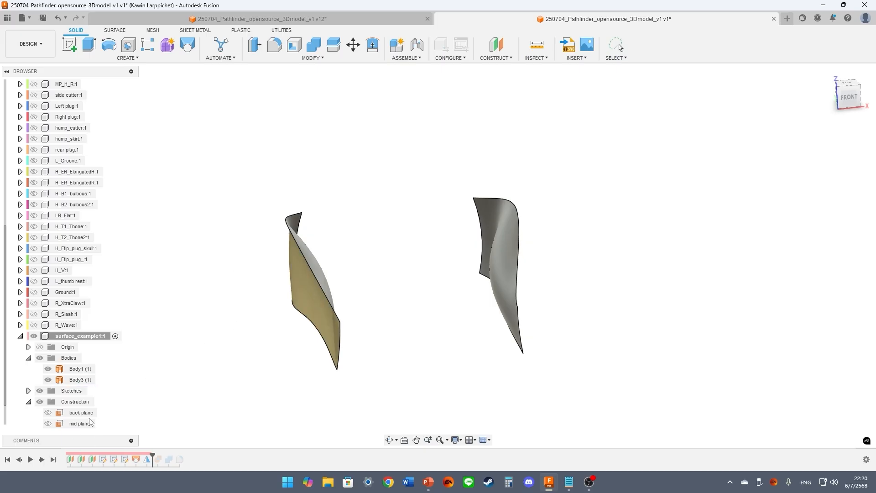
scroll(35, 130, "up", 3)
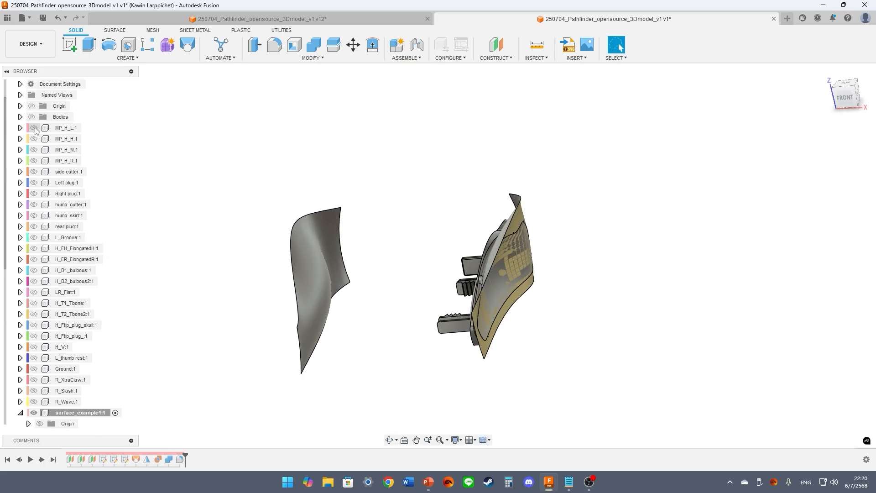
left_click(33, 172)
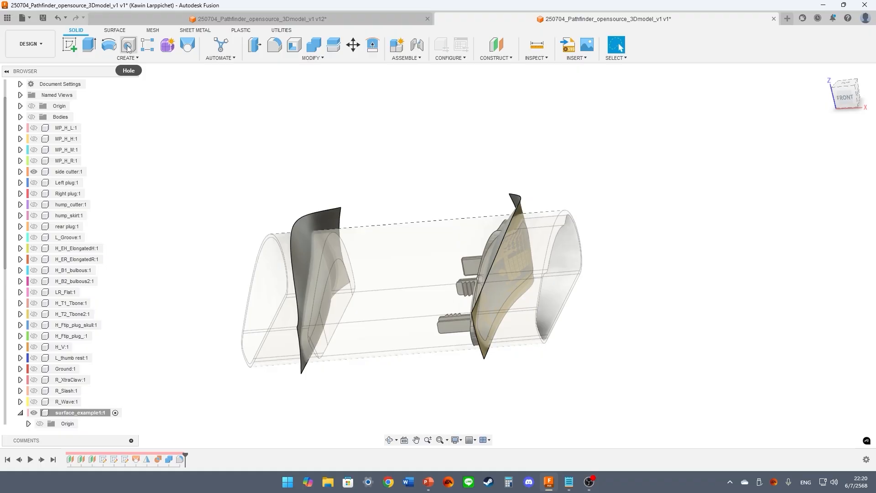
Boundary-fill the mirrored surface with the side cutter, keeping the thin shell-shaped cell as a new body
left_click(112, 59)
left_click(82, 271)
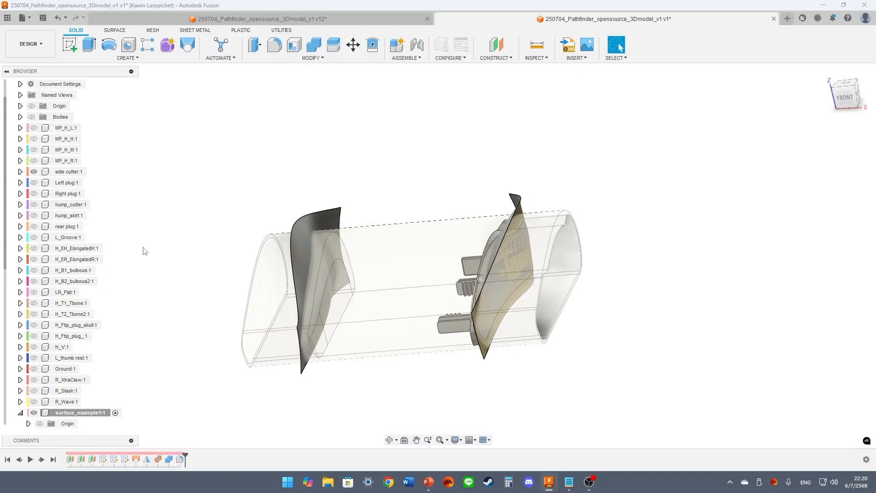
left_click(322, 222)
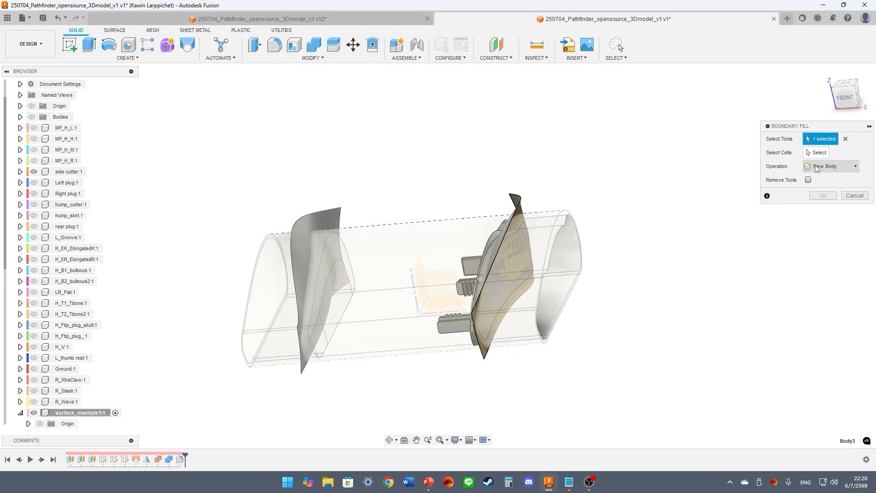
left_click(382, 240)
left_click(811, 154)
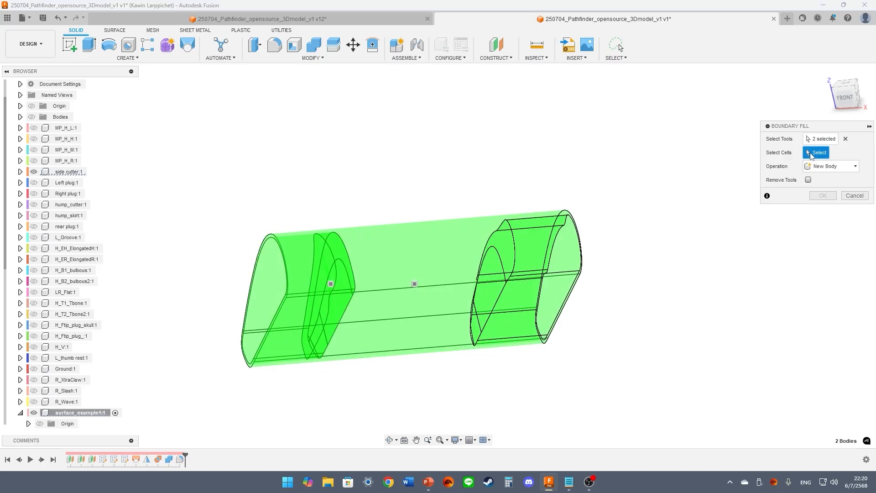
left_click(330, 284)
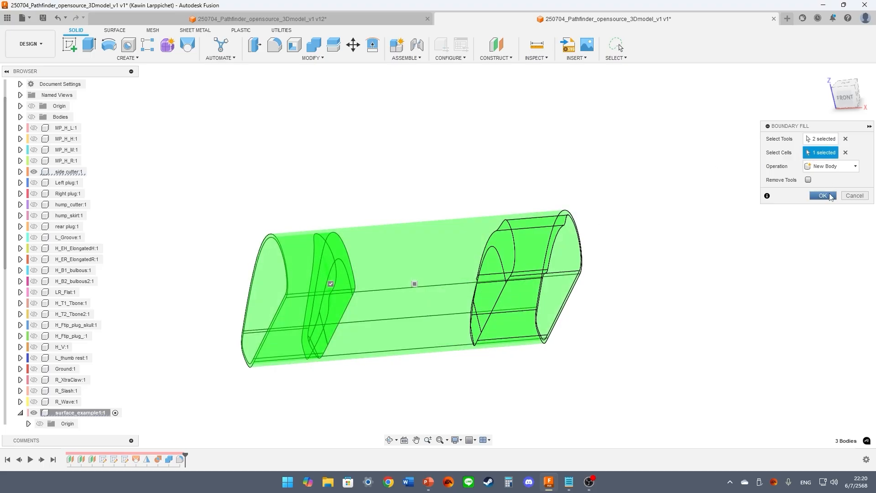
left_click(823, 195)
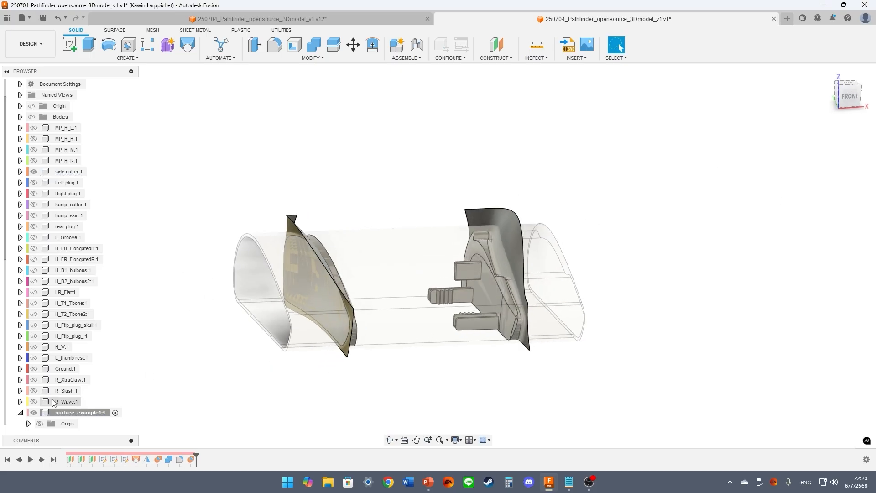
Hide both surface bodies in surface_example1 and the side cutter component, leaving the two solid shells visible
scroll(54, 402, "down", 2)
left_click(48, 380)
left_click(48, 369)
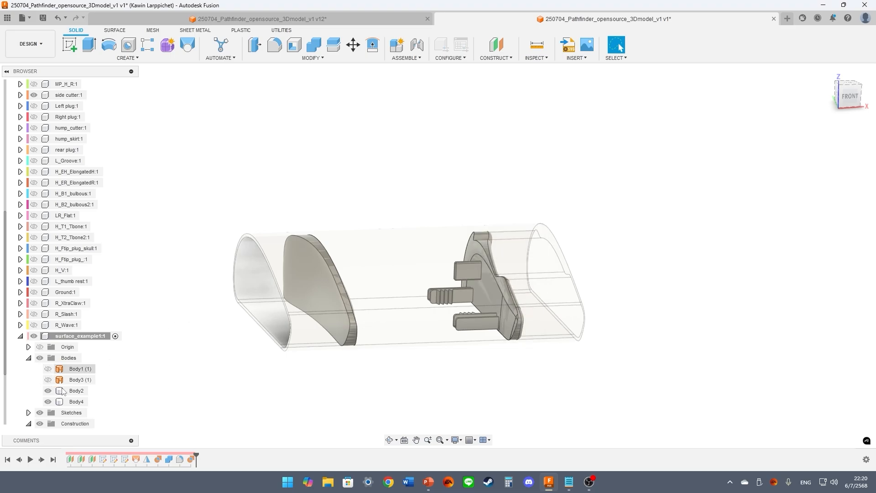
scroll(34, 171, "up", 2)
left_click(33, 150)
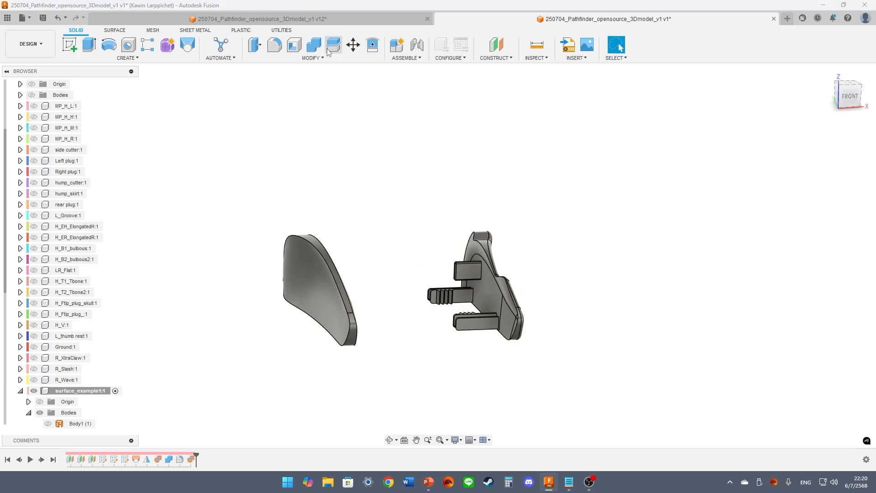
Show the Right plug component and combine it with the mirrored shell body as a Join, with Keep Tools on
left_click(314, 45)
left_click(317, 288)
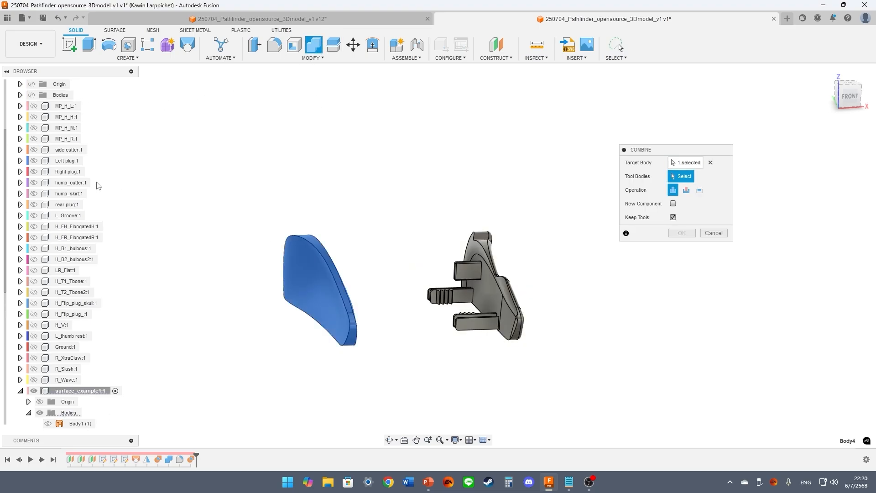
left_click(33, 171)
left_click(348, 270)
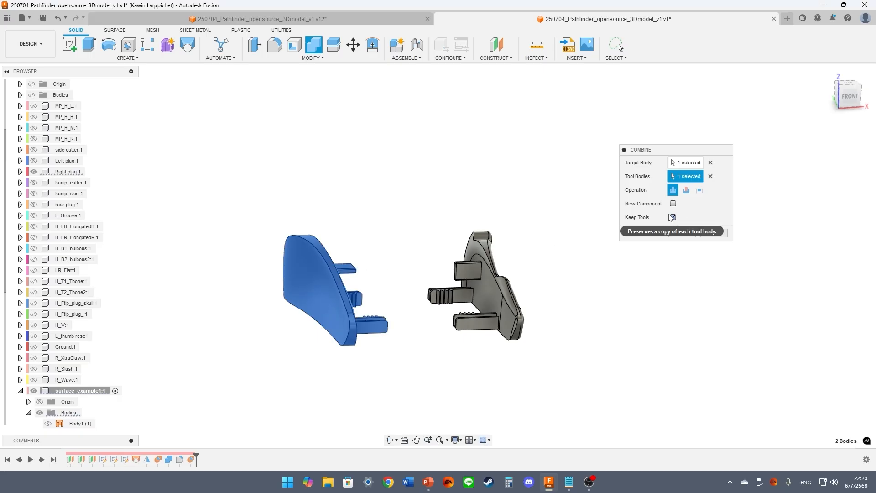
left_click(682, 233)
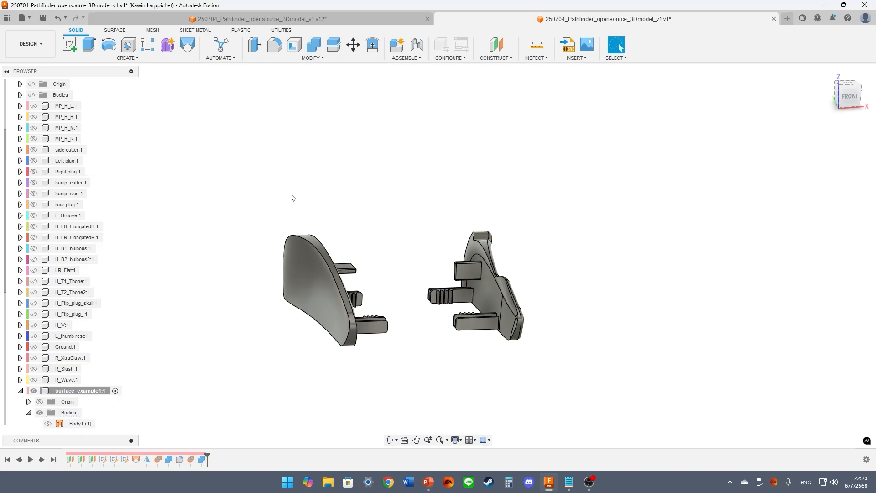
Fillet the outer edge chain of the mirrored shell body with a 1 mm constant radius
mouse_move(291, 194)
middle_mouse_down("shift")
mouse_move(270, 193)
mouse_move(296, 207)
middle_mouse_up("shift")
key("f")
left_click(301, 241)
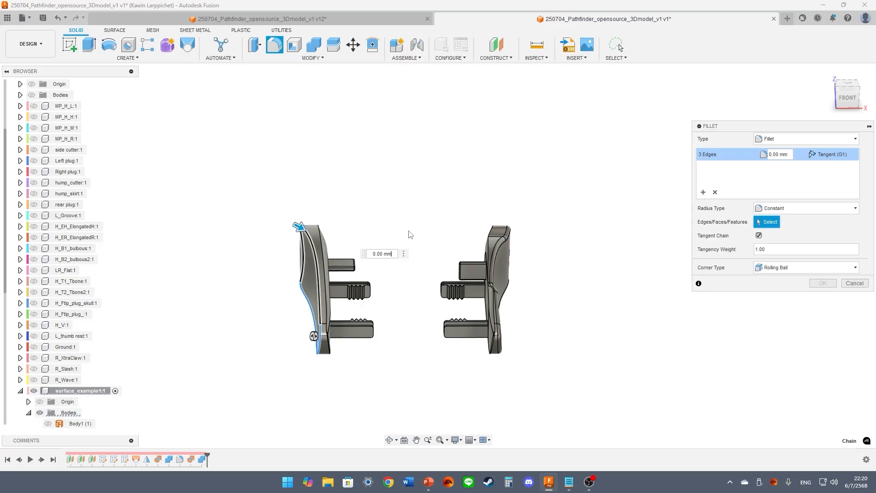
type("1")
key("Return")
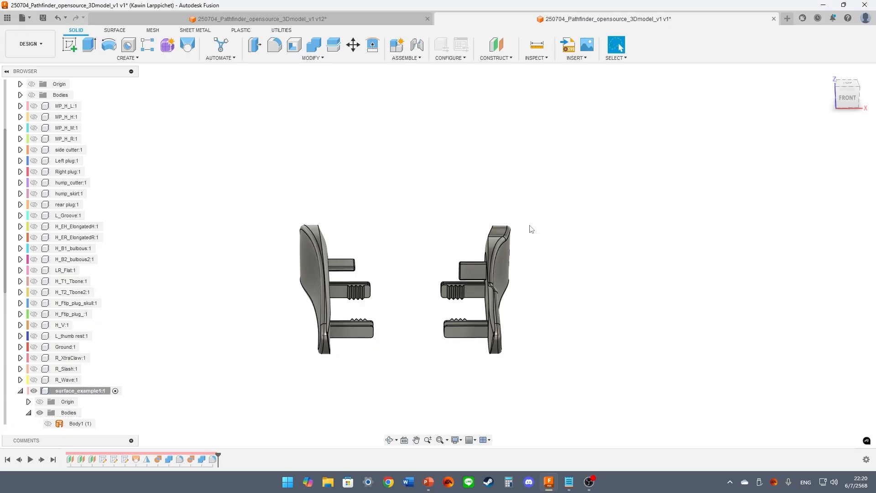
Review the Mirror feature's settings in the design history and look over the two finished side shells
scroll(69, 384, "down", 3)
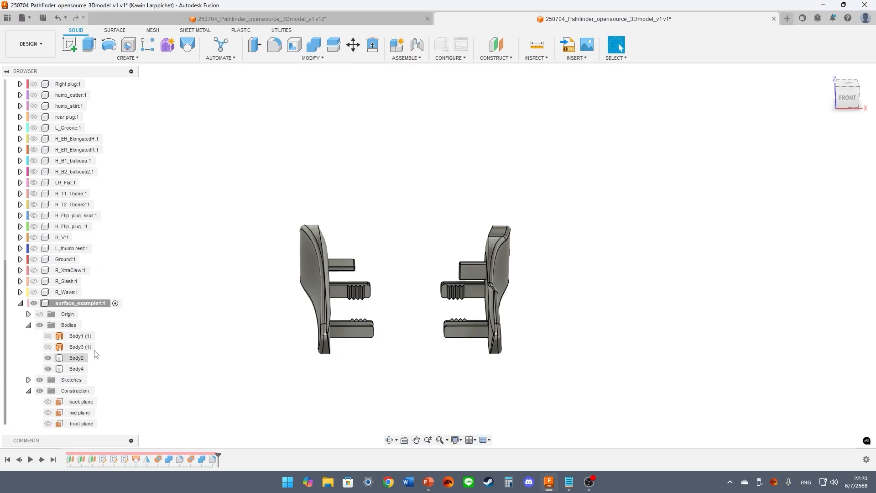
mouse_move(239, 311)
middle_mouse_down("shift")
mouse_move(254, 291)
mouse_move(309, 344)
mouse_move(296, 295)
mouse_move(297, 256)
mouse_move(238, 312)
mouse_move(199, 325)
middle_mouse_up("shift")
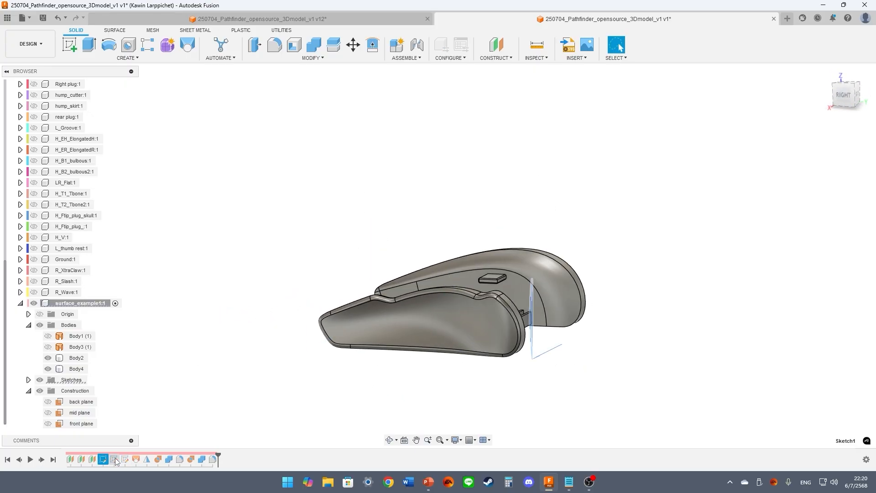
double_click(146, 459)
left_click(850, 382)
middle_click_drag(252, 322, 307, 344, "shift")
scroll(68, 388, "down", 2)
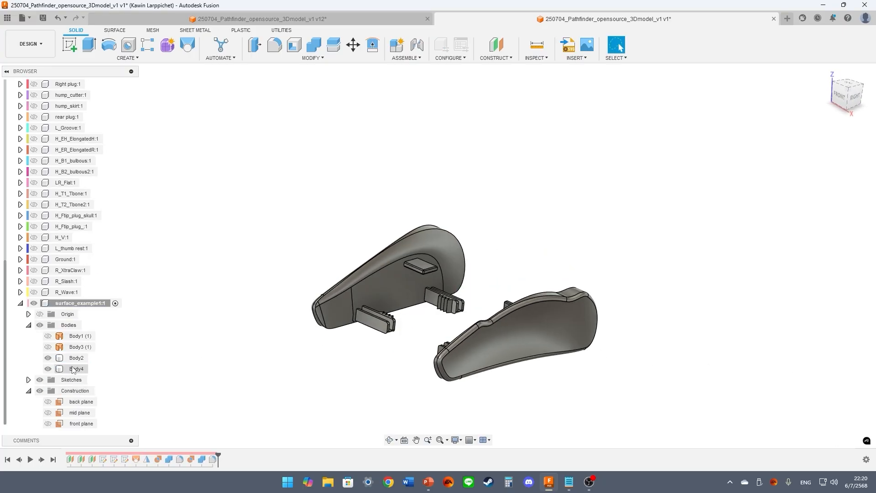
Save Body2 of surface_example1 as a mesh, using the Export preparation type, STL (Binary) format and millimetre units
left_click(65, 358)
right_click(65, 358)
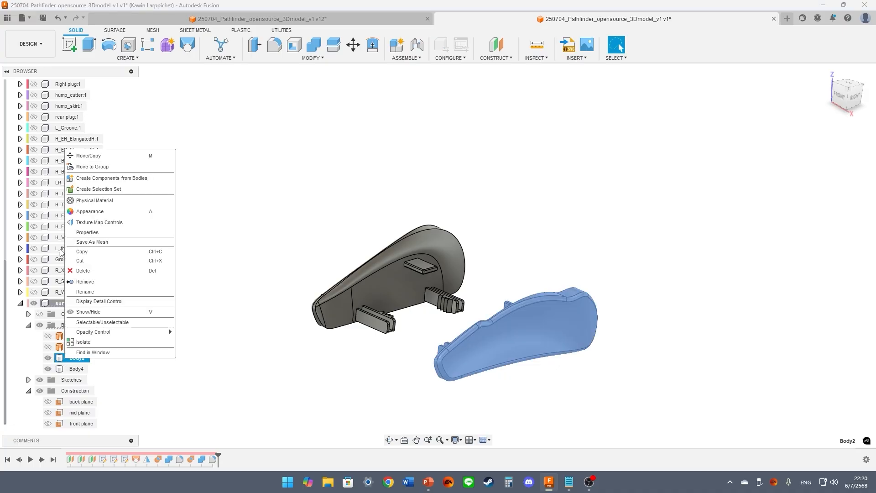
left_click(86, 242)
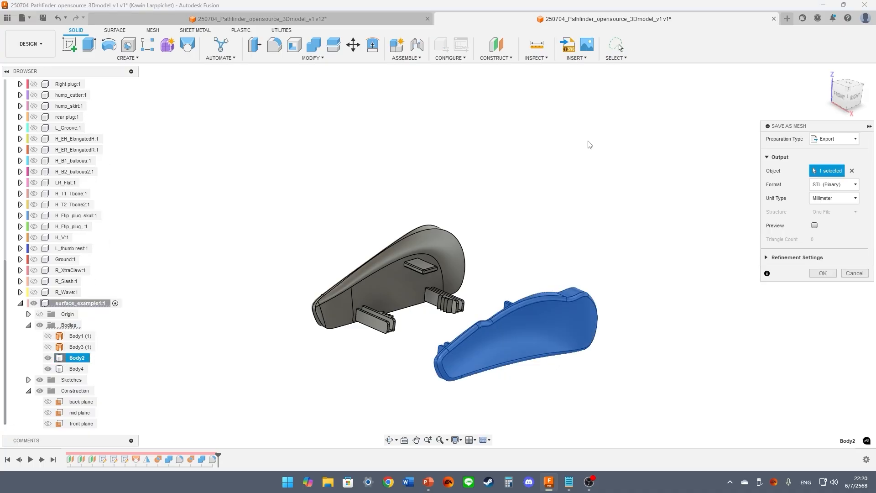
left_click_drag(797, 128, 700, 129)
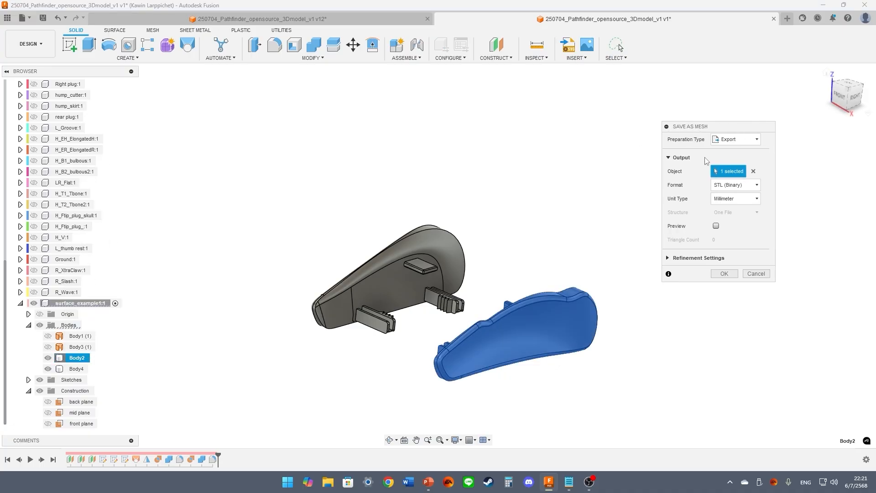
left_click(725, 274)
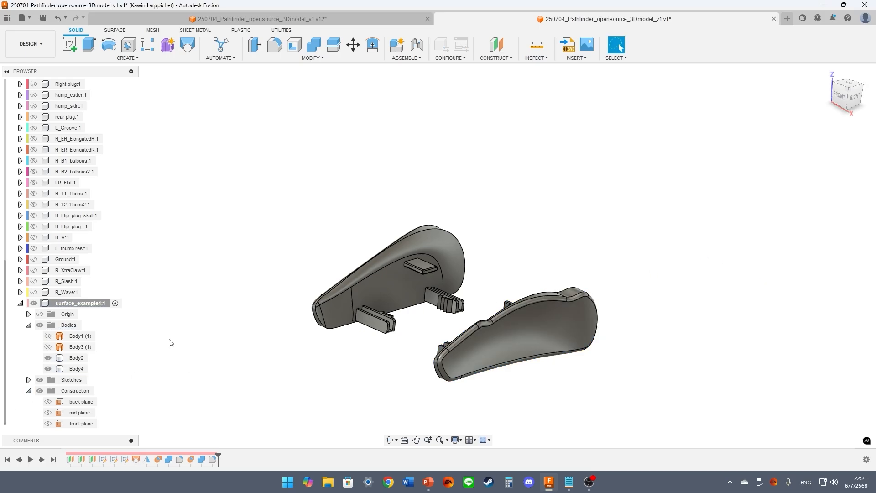
Hide the two solid shells, Body2 and Body4, in surface_example1
left_click(48, 358)
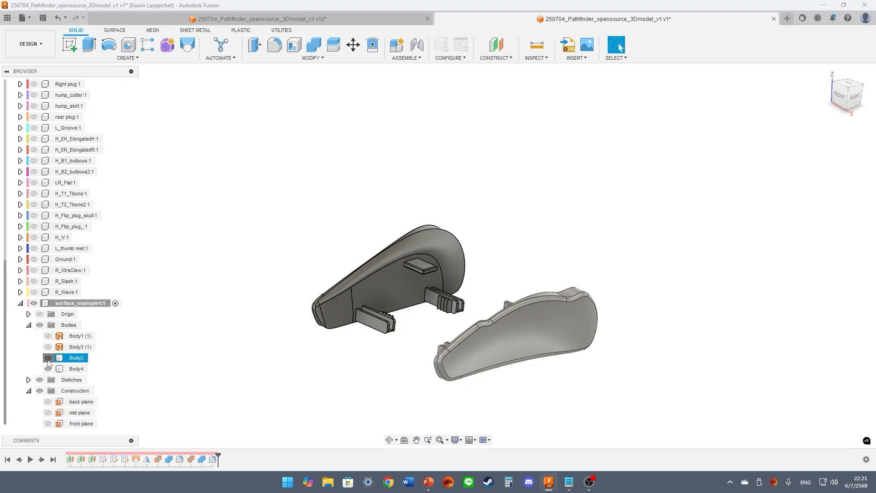
left_click(48, 369)
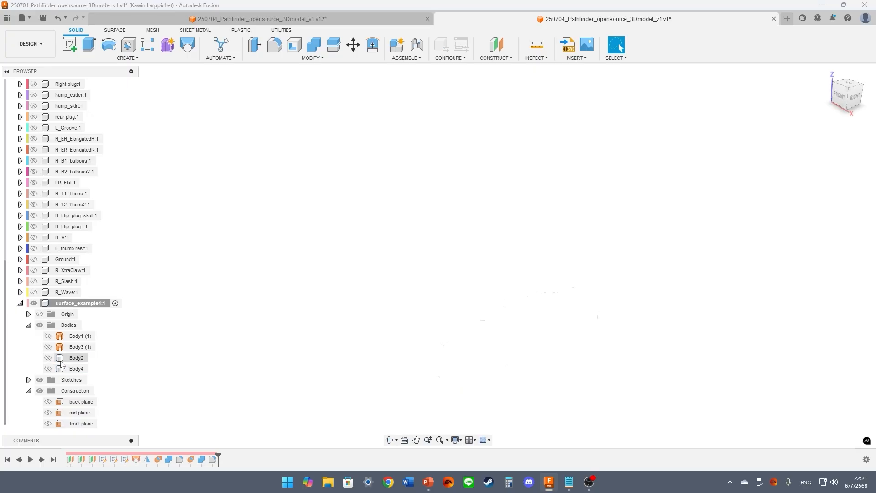
left_click(48, 358)
left_click(48, 369)
left_click(48, 358)
left_click(48, 369)
Show the hump_cutter component and examine its shape from several angles
scroll(37, 299, "up", 3)
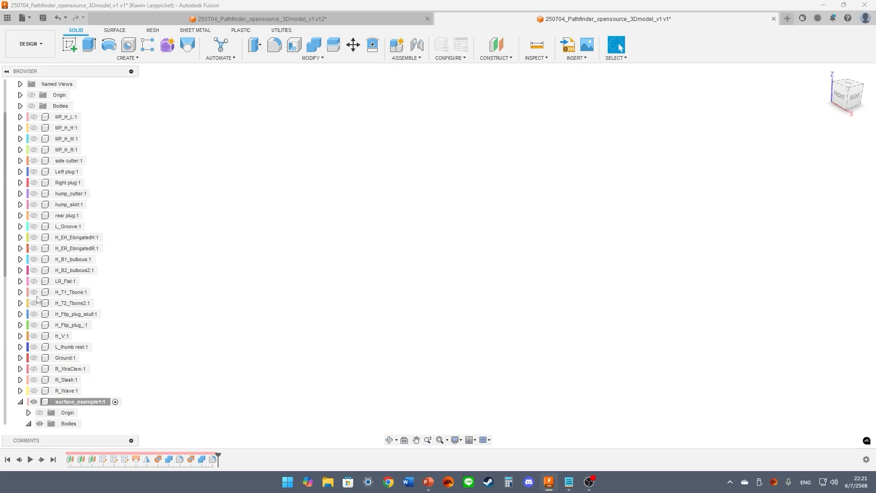
scroll(37, 299, "up", 1)
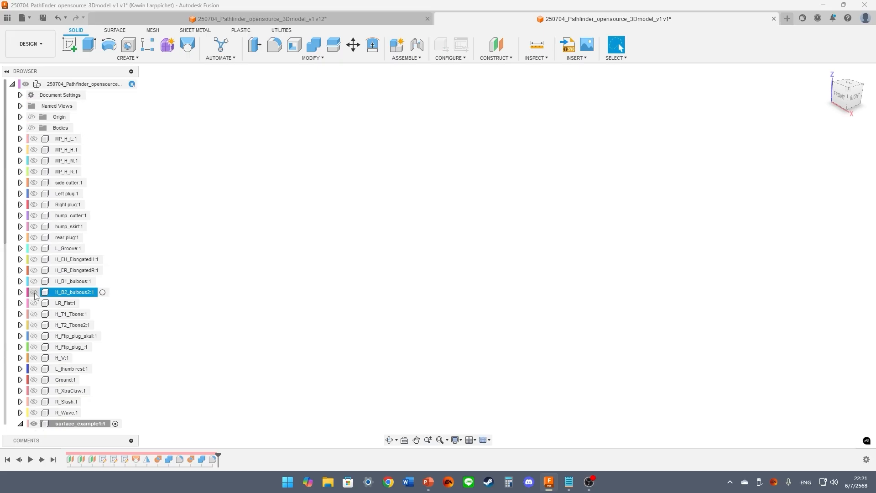
left_click(33, 216)
middle_click_drag(352, 270, 401, 269, "shift")
scroll(81, 348, "down", 4)
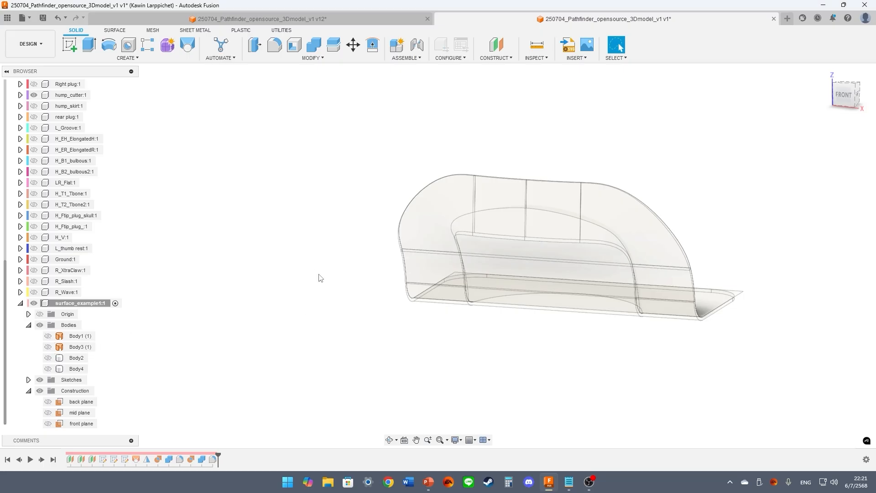
middle_click_drag(314, 328, 257, 310, "shift")
scroll(60, 287, "up", 4)
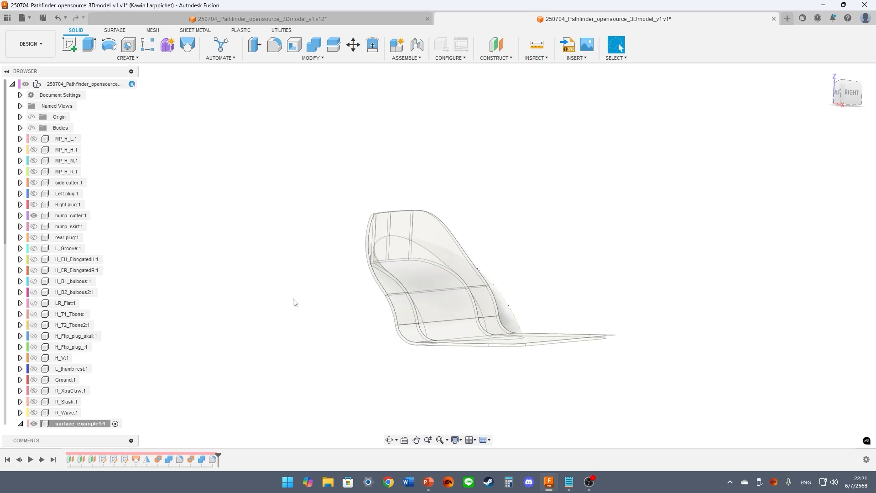
middle_click_drag(294, 302, 286, 298, "shift")
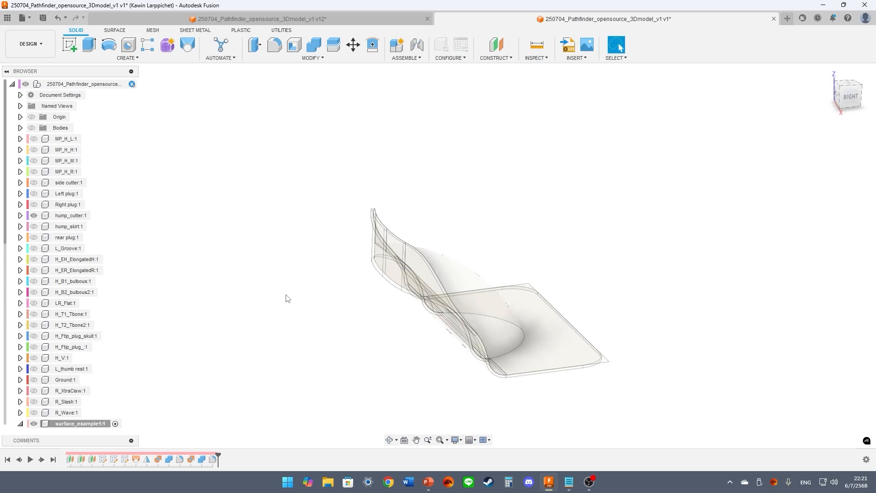
Sketch a vertical construction line about 40 mm long up from the origin on the front XZ origin plane
left_click(75, 48)
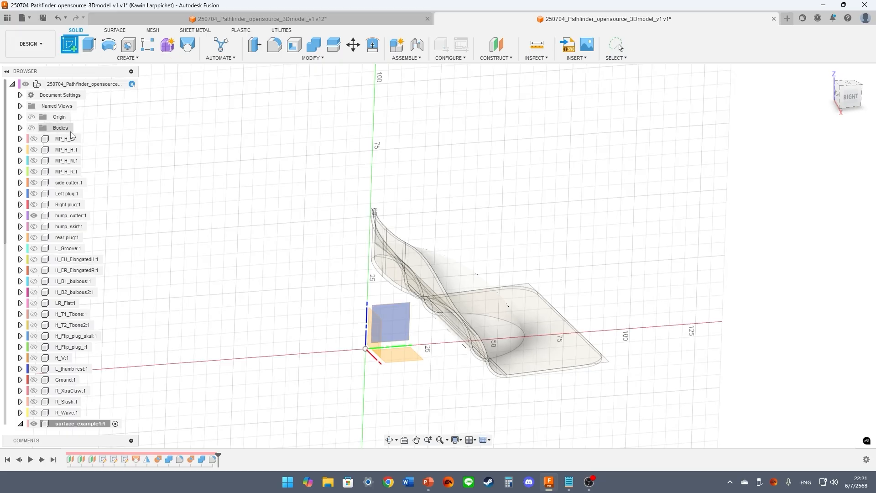
left_click(277, 180)
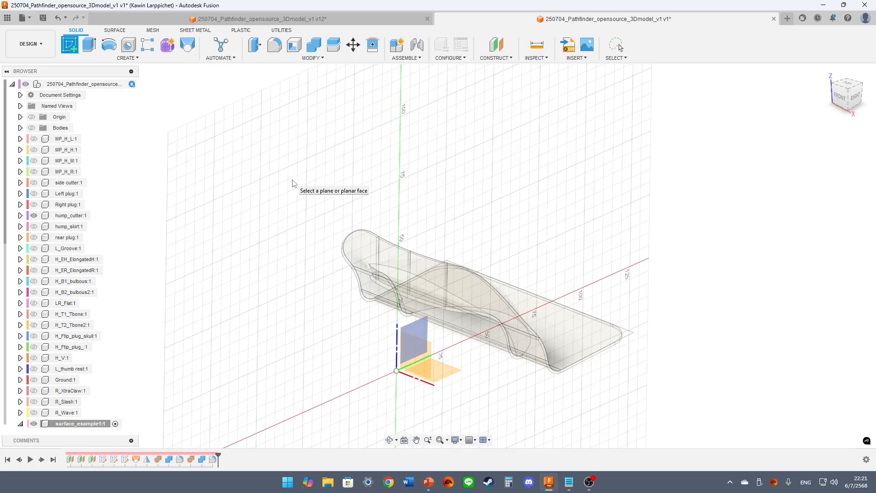
left_click(420, 357)
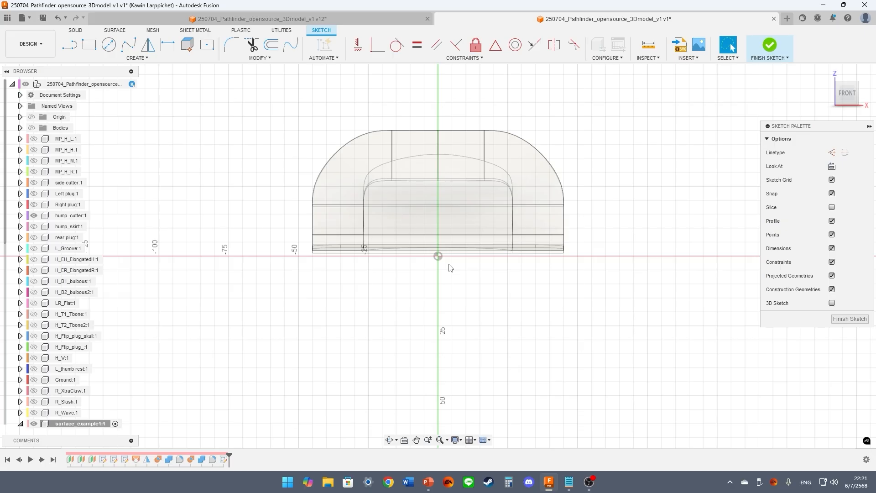
middle_click_drag(418, 271, 420, 330)
key("l")
left_click(441, 315)
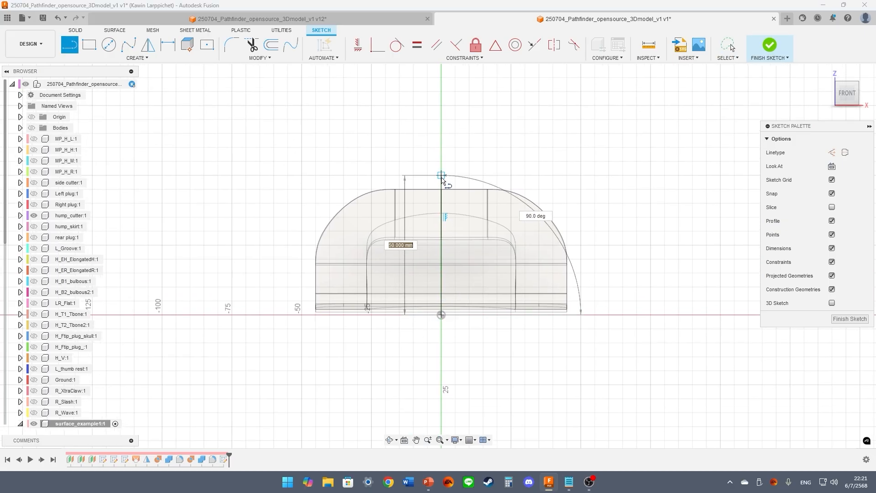
left_click(441, 203)
key("Escape")
left_click(441, 214)
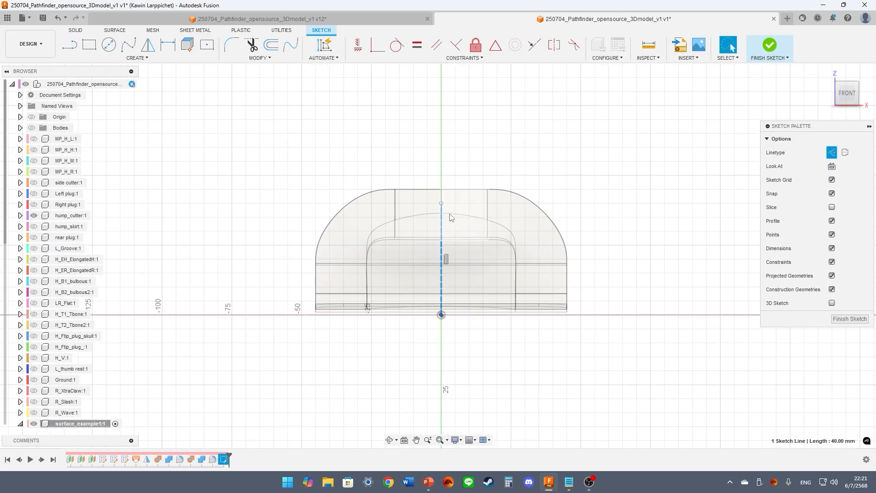
key("x")
Dimension the vertical construction line's length to 39 mm
key("d")
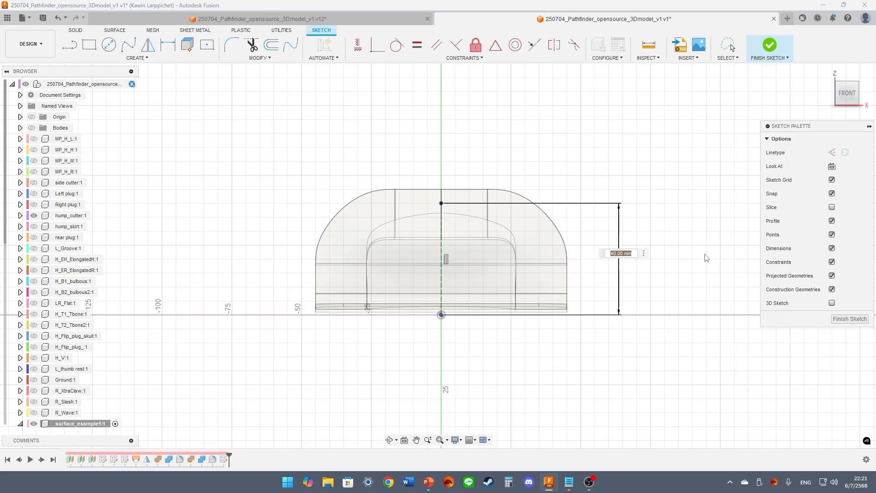
scroll(528, 220, "up", 3)
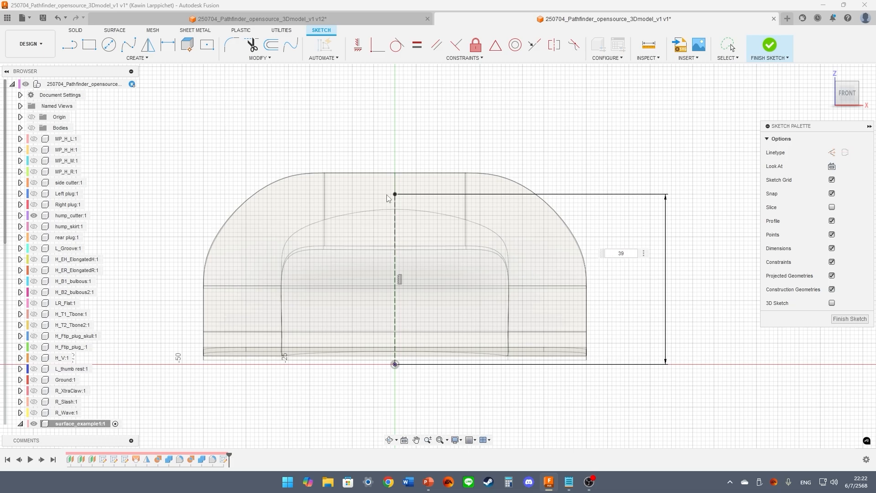
key("Return")
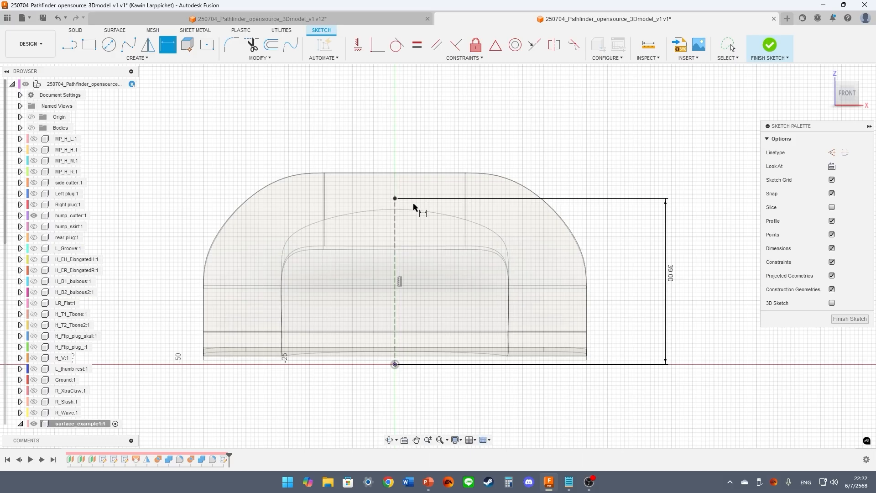
key("Escape")
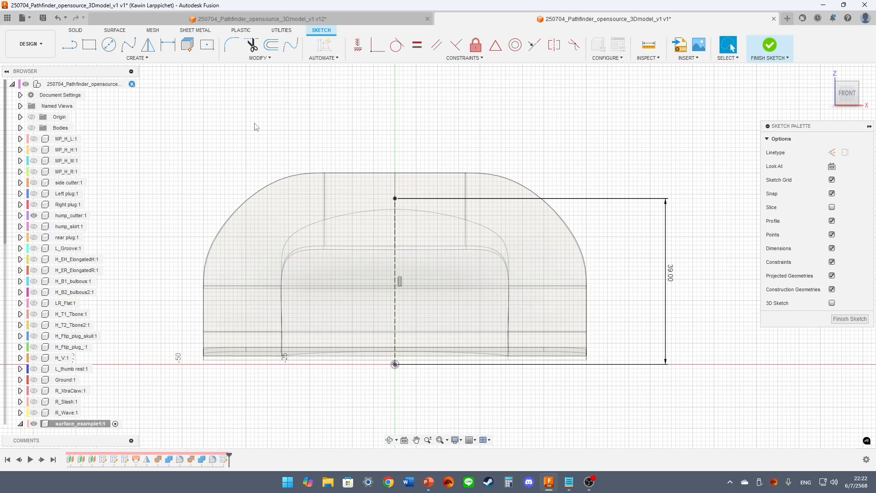
Draw a three-point fit point spline about 40.5 mm long from the construction line's upper end, curving down across the hump cutter's right half
left_click(129, 44)
left_click(395, 198)
left_click(484, 207)
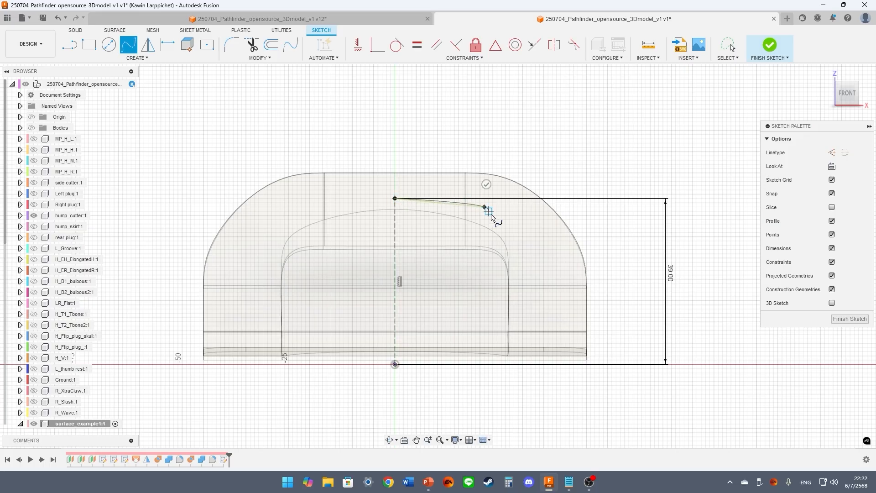
left_click(531, 271)
left_click(548, 258)
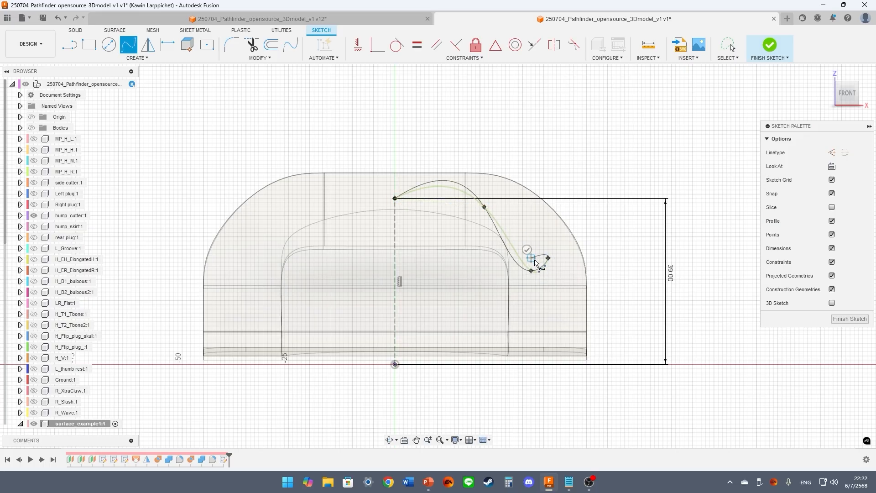
key("Return")
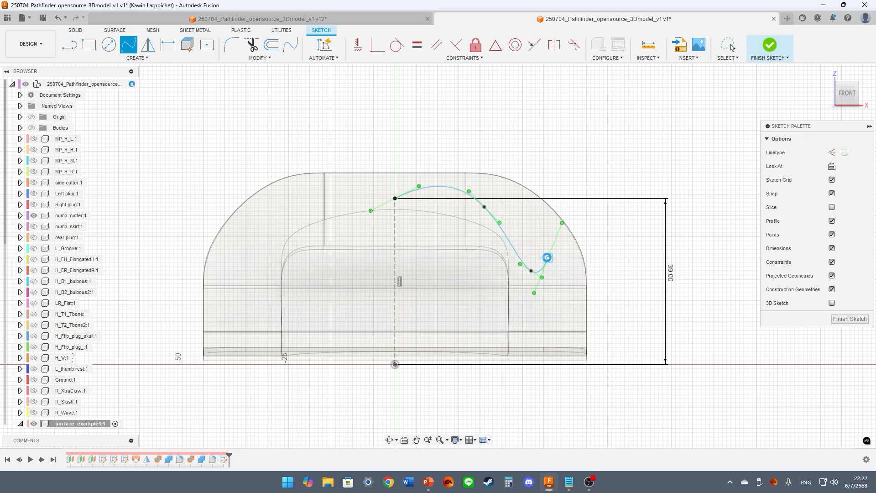
key("Escape")
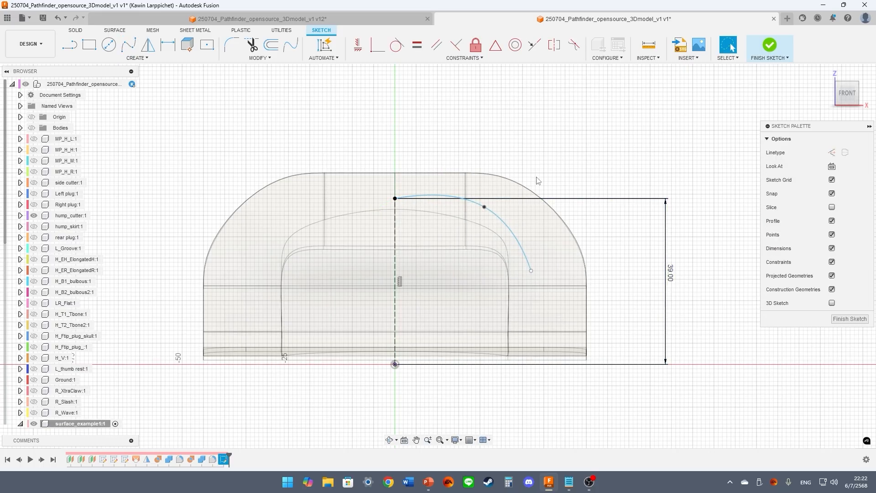
Constrain the spline's tangent handle at its upper end perpendicular to the vertical construction line
left_click(498, 213)
left_click(452, 186)
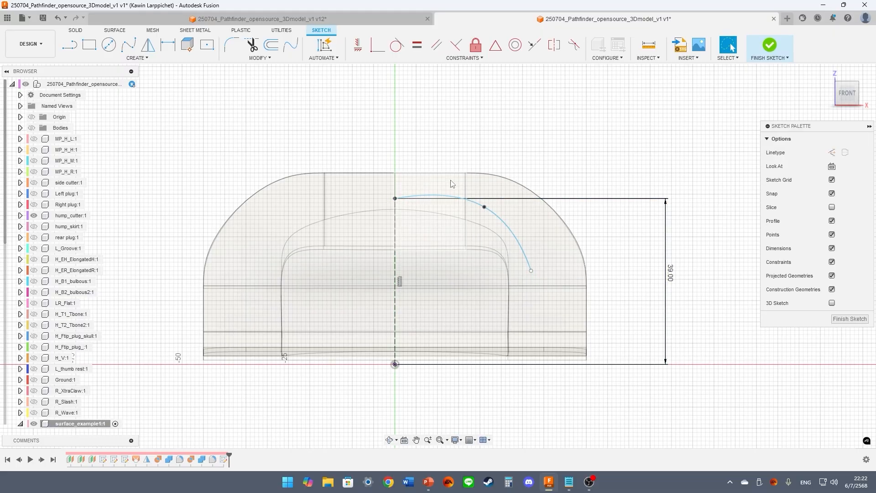
left_click(445, 198)
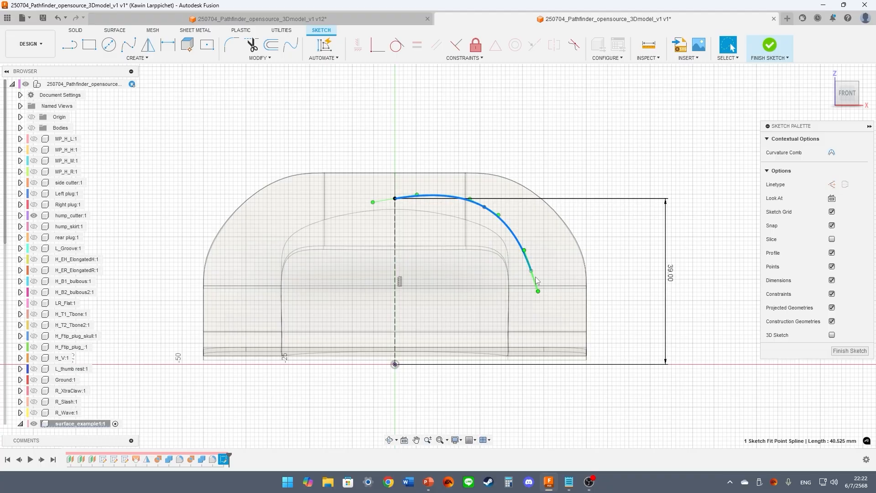
left_click(395, 198)
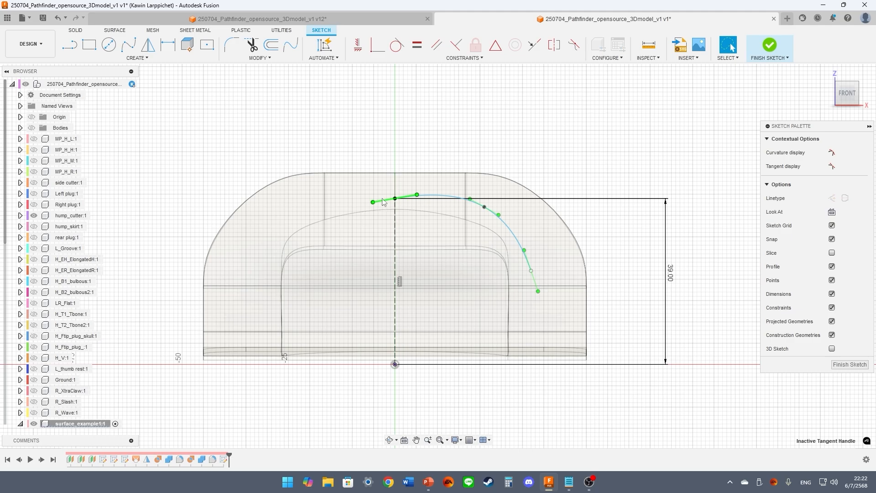
left_click(396, 220, "shift")
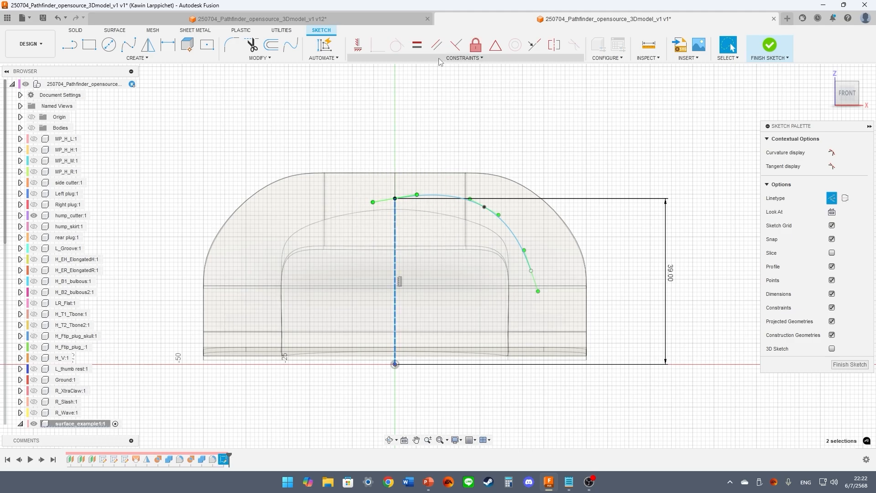
left_click(457, 46)
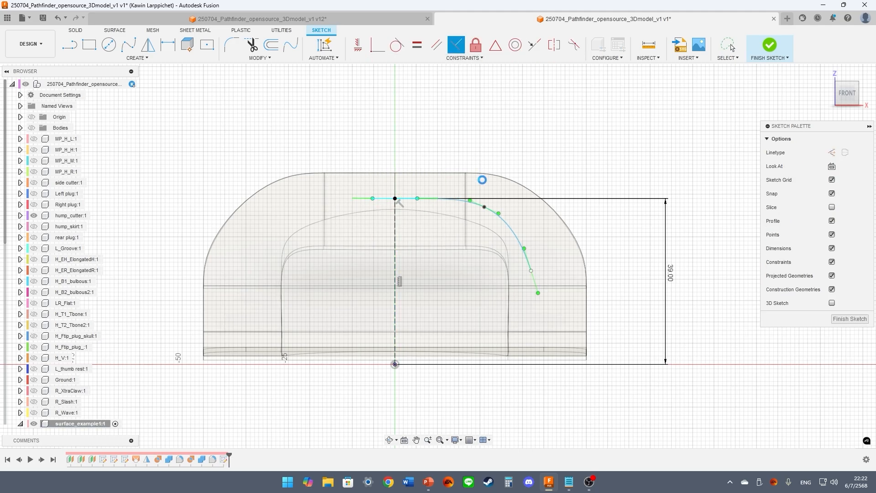
key("Escape")
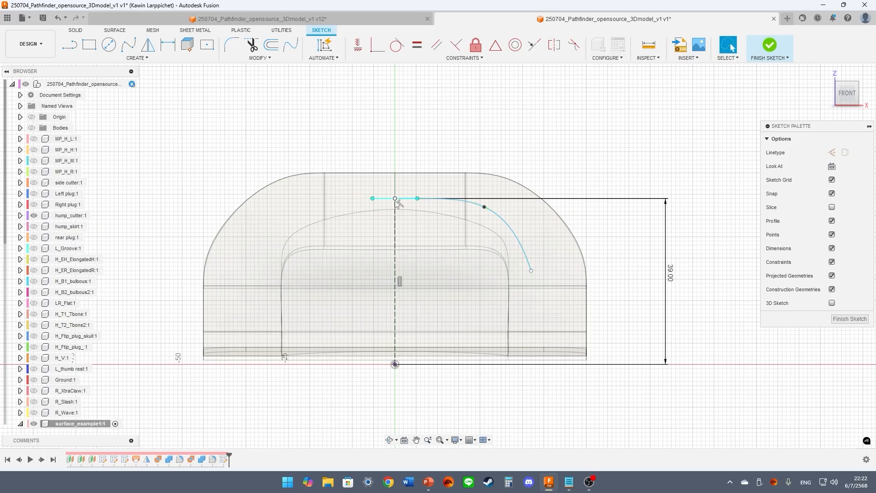
Pull the spline's lower end inward and upward, and dimension it 30 mm horizontally from the vertical construction line
left_click(477, 208)
left_click_drag(531, 270, 527, 259)
left_click(527, 259)
key("d")
left_click(396, 330)
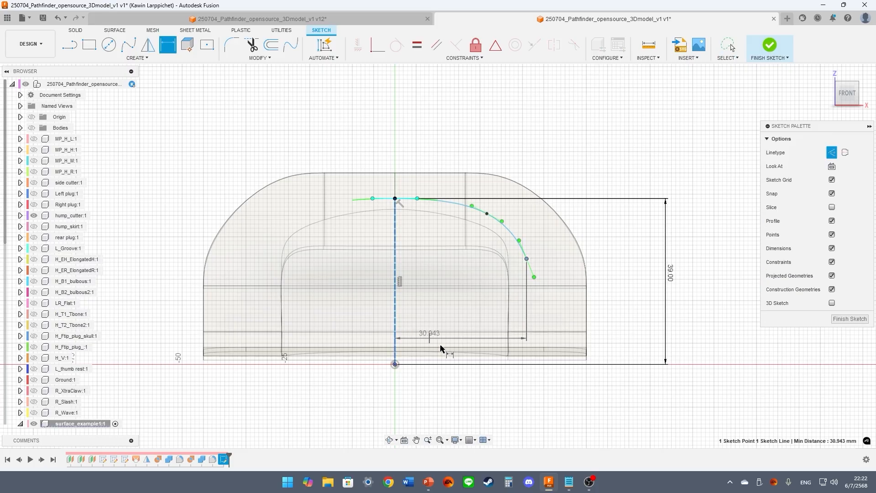
left_click(444, 389)
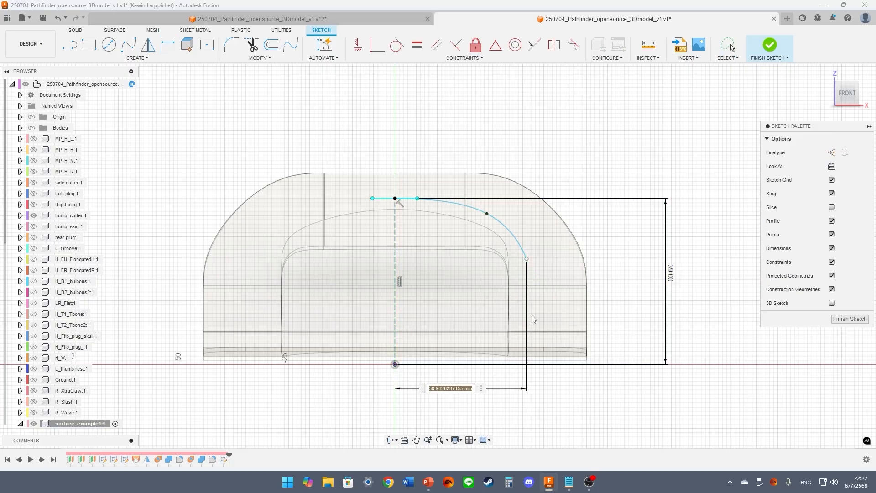
type("30")
key("Return")
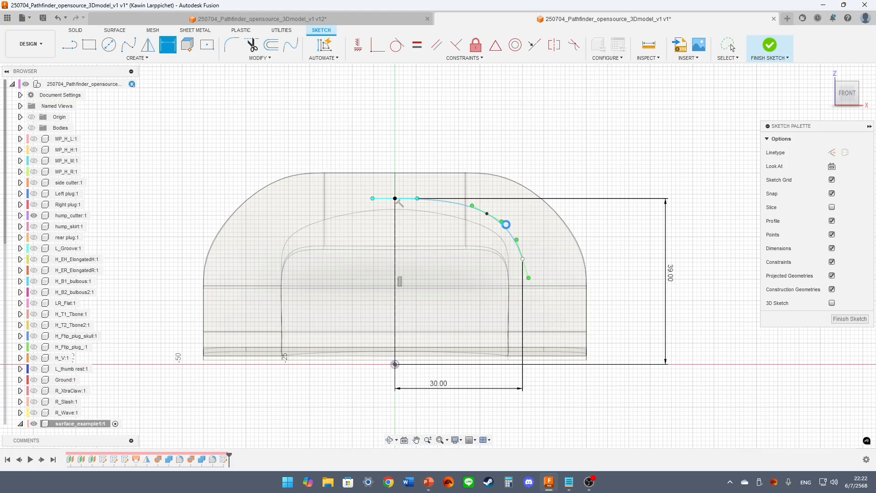
key("Escape")
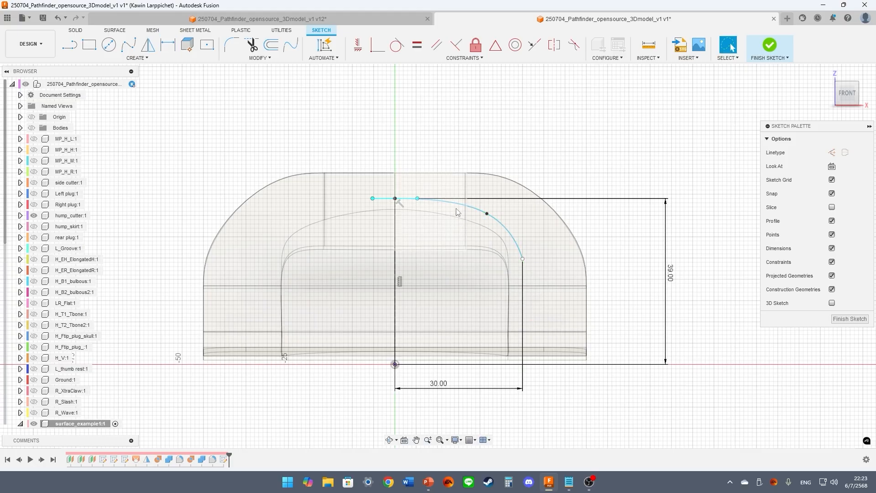
Nudge the spline's middle fit point slightly downward, mirror the spline about the vertical construction line, and finish the sketch
left_click(472, 211)
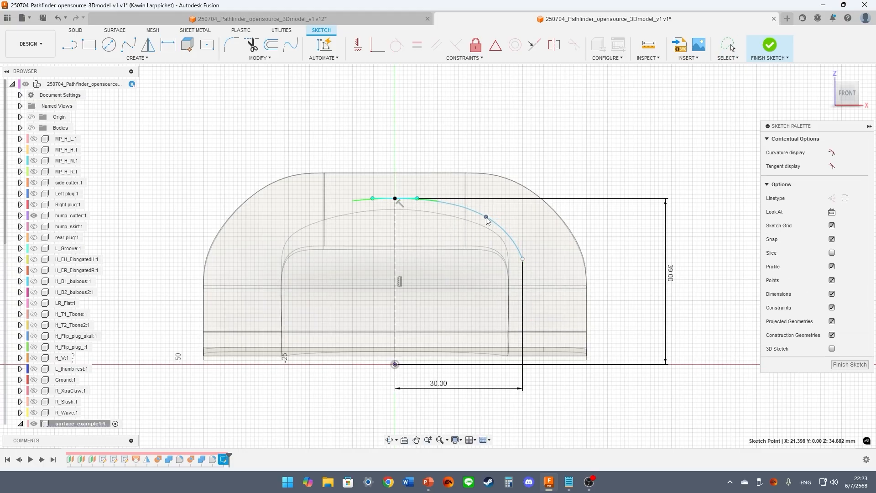
left_click(476, 213)
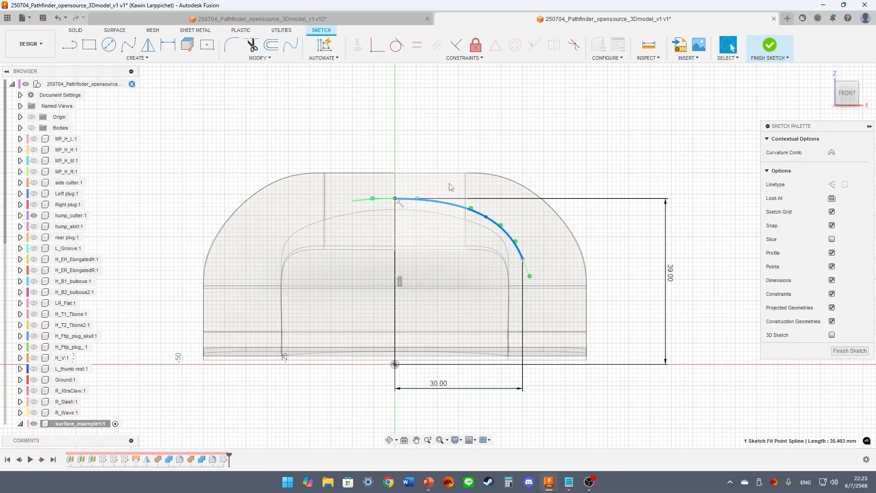
left_click(147, 44)
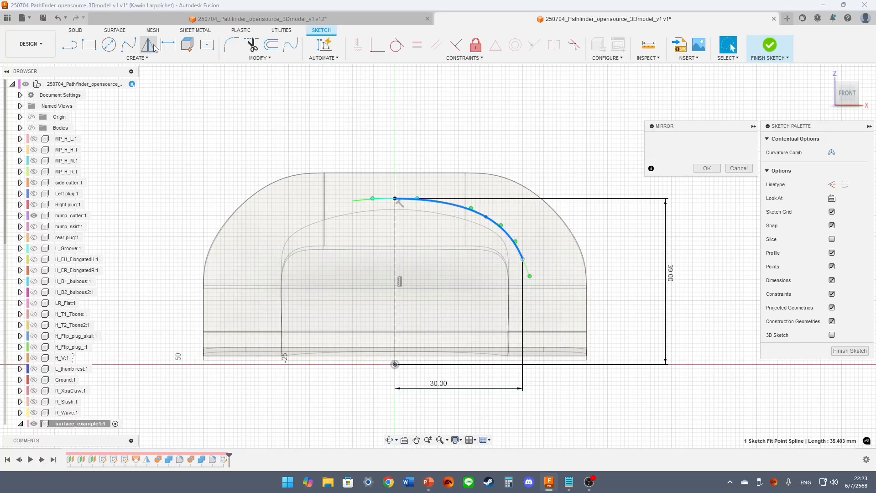
left_click(694, 152)
left_click(396, 228)
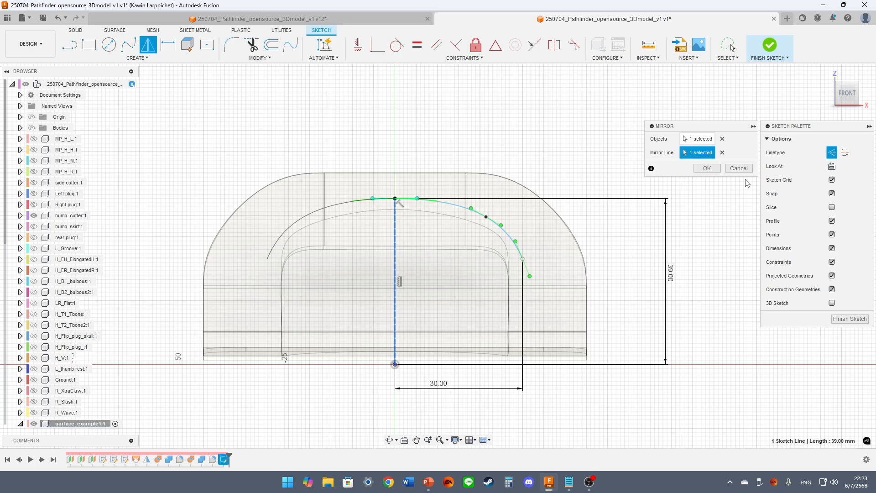
left_click(707, 168)
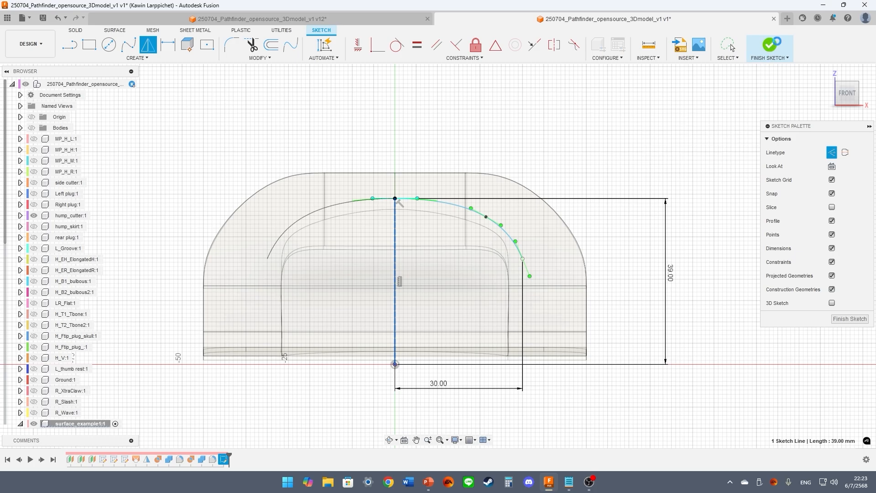
left_click(770, 45)
On the horizontal XY origin plane, sketch a construction line about 65 mm long from the origin along the Y axis
mouse_move(578, 150)
middle_mouse_down("shift")
mouse_move(511, 145)
mouse_move(472, 163)
middle_mouse_up("shift")
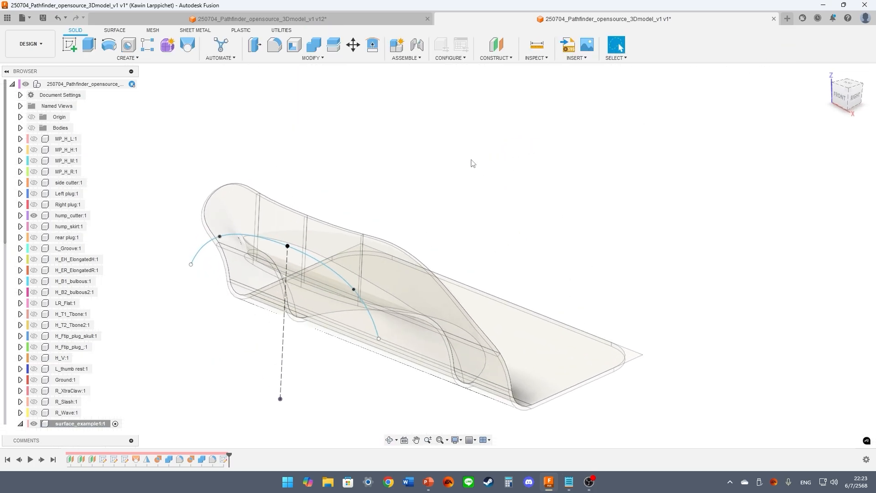
middle_click_drag(255, 144, 342, 128, "shift")
left_click(69, 44)
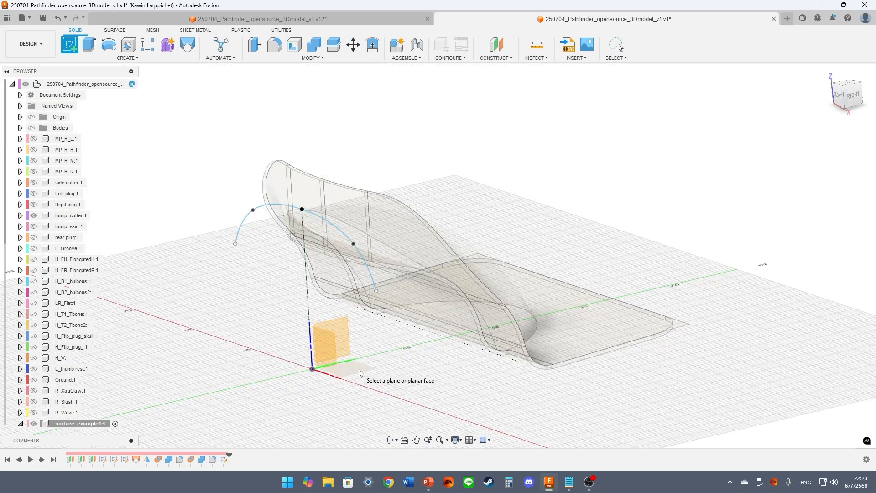
left_click(352, 368)
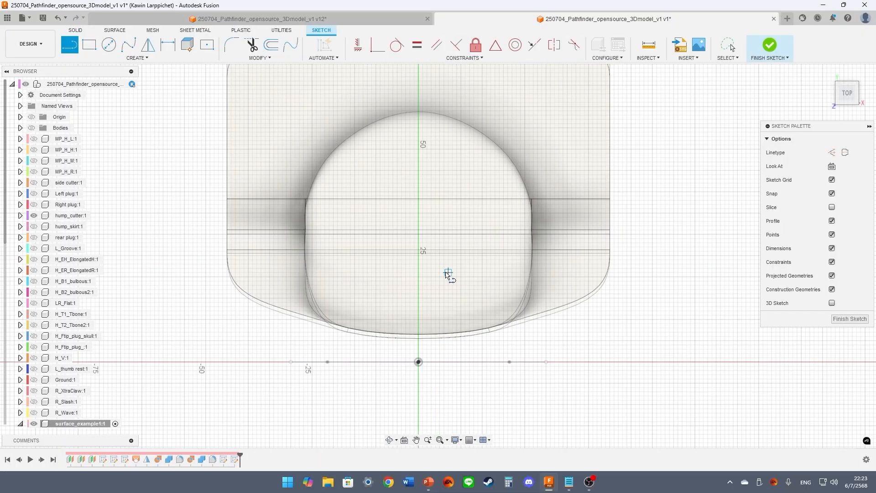
left_click(419, 362)
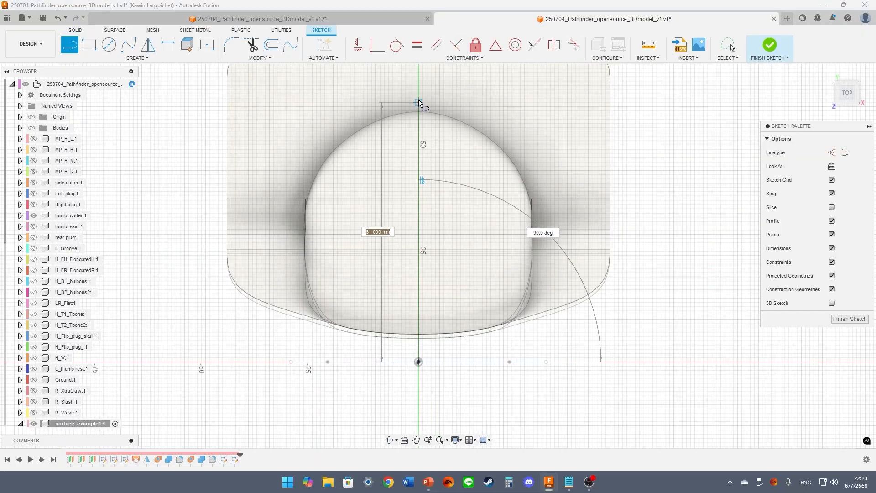
left_click(419, 94)
key("Escape")
left_click(420, 103)
key("x")
left_click(486, 115)
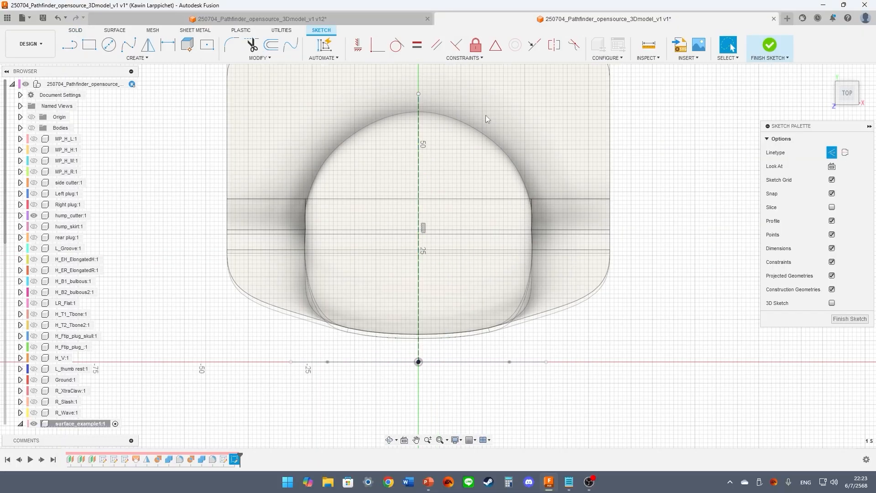
middle_click_drag(486, 115, 477, 174)
left_click_drag(410, 152, 410, 156)
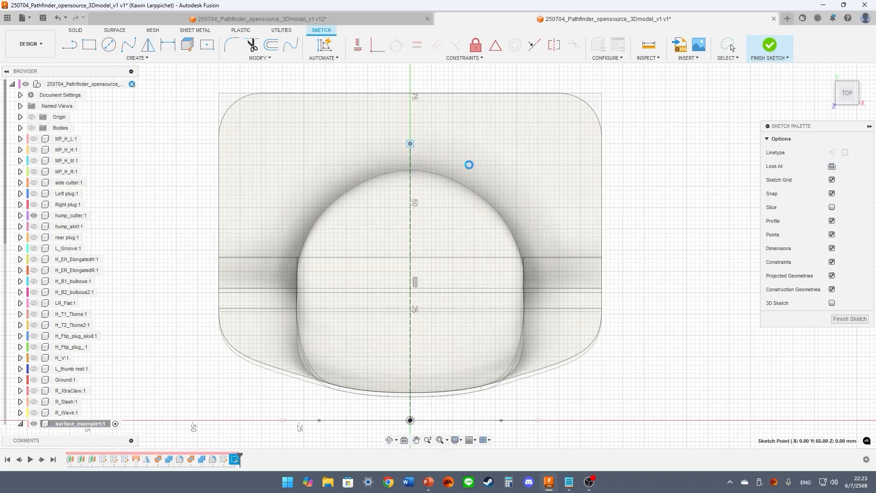
Dimension the construction line from the origin to 66 mm long
mouse_move(588, 241)
middle_mouse_down("shift")
mouse_move(585, 197)
mouse_move(542, 180)
mouse_move(535, 201)
middle_mouse_up("shift")
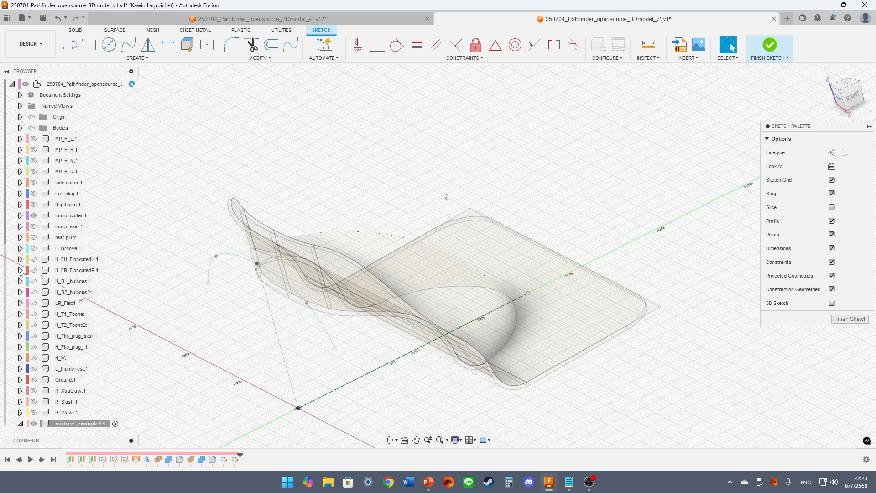
mouse_move(349, 200)
middle_mouse_down("shift")
mouse_move(319, 195)
mouse_move(320, 269)
middle_mouse_up("shift")
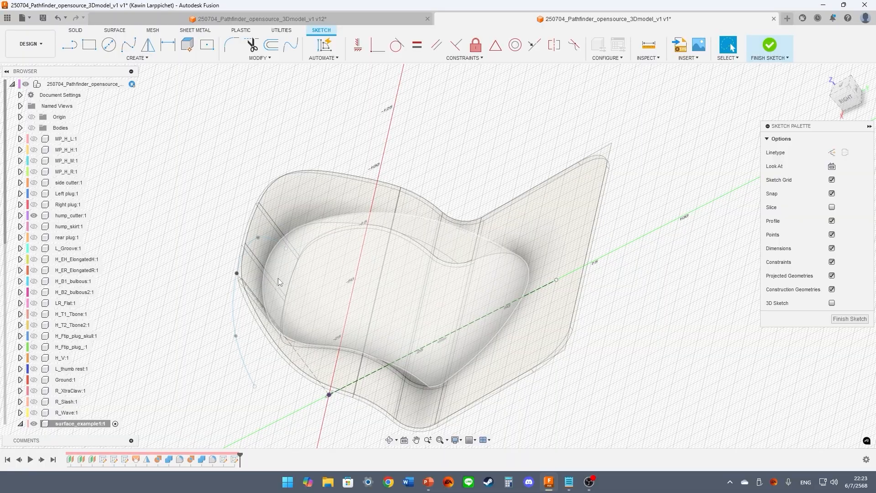
left_click(338, 241)
middle_click_drag(338, 241, 238, 233, "shift")
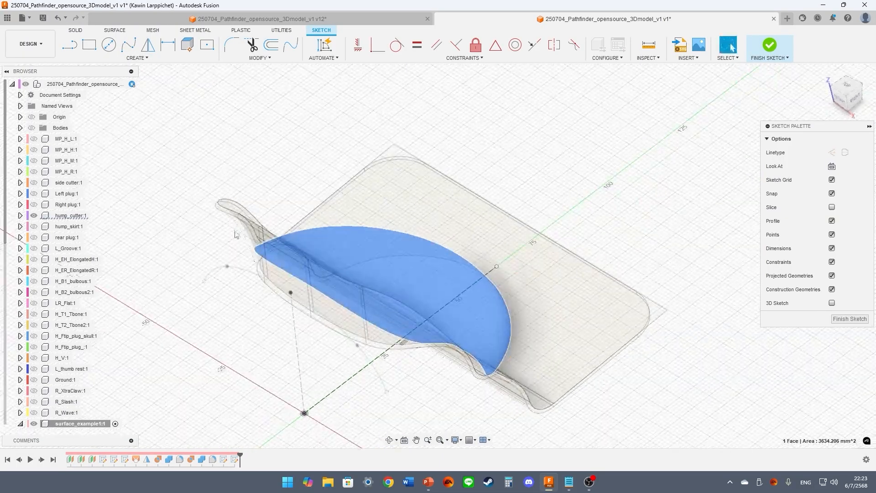
mouse_move(465, 167)
middle_mouse_down("shift")
mouse_move(455, 151)
mouse_move(561, 188)
middle_mouse_up("shift")
left_click(849, 91)
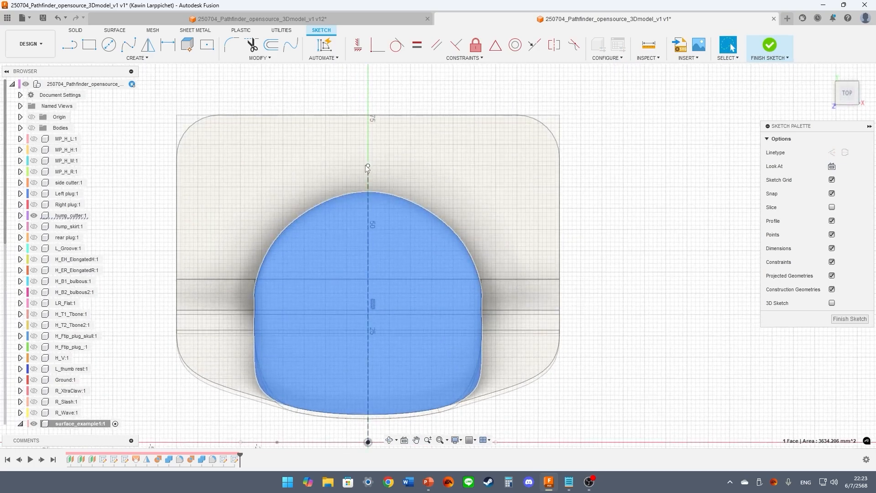
key("d")
left_click(369, 183)
left_click(666, 276)
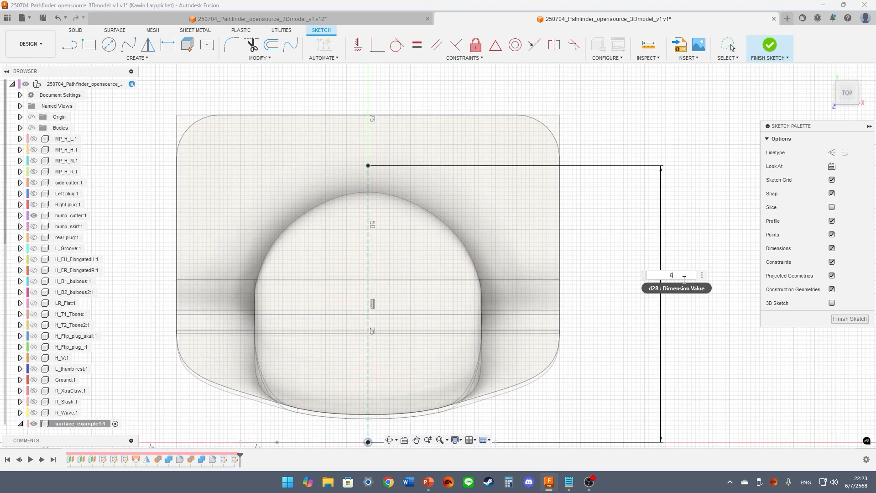
type("66")
key("Return")
key("Escape")
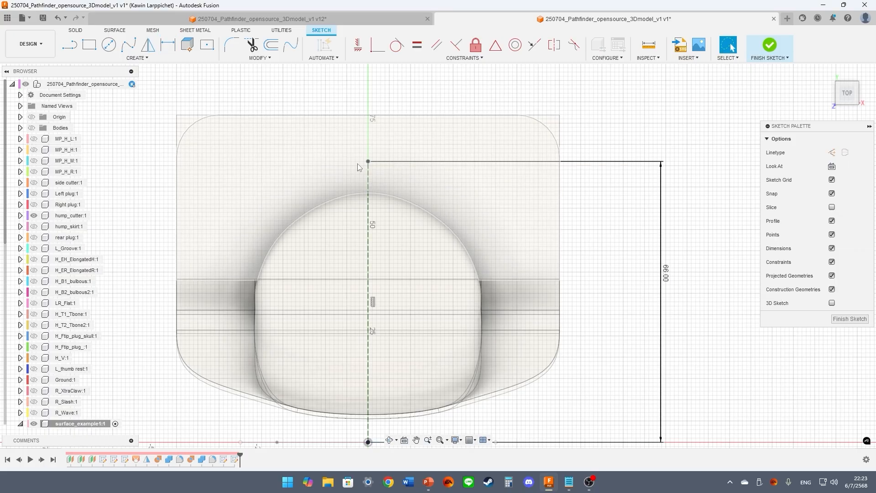
Draw a three-point fit point spline from the far end of the construction line around one side of the hump
left_click(128, 45)
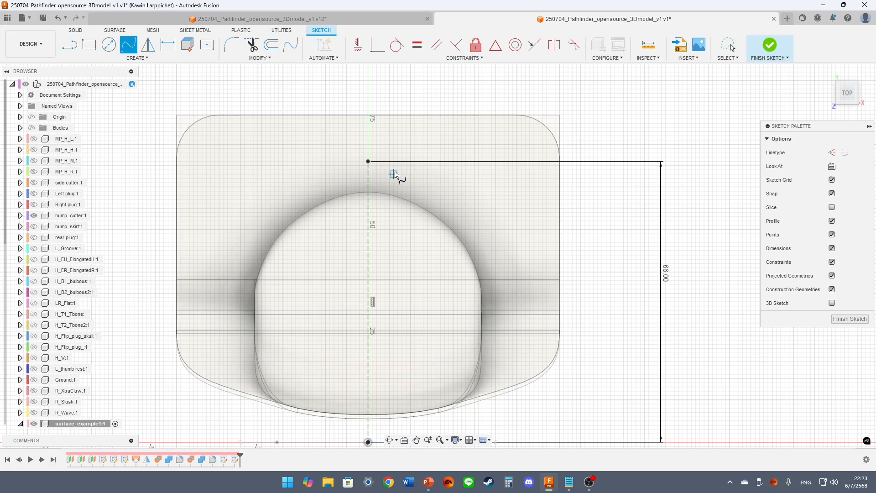
left_click(369, 161)
left_click(453, 200)
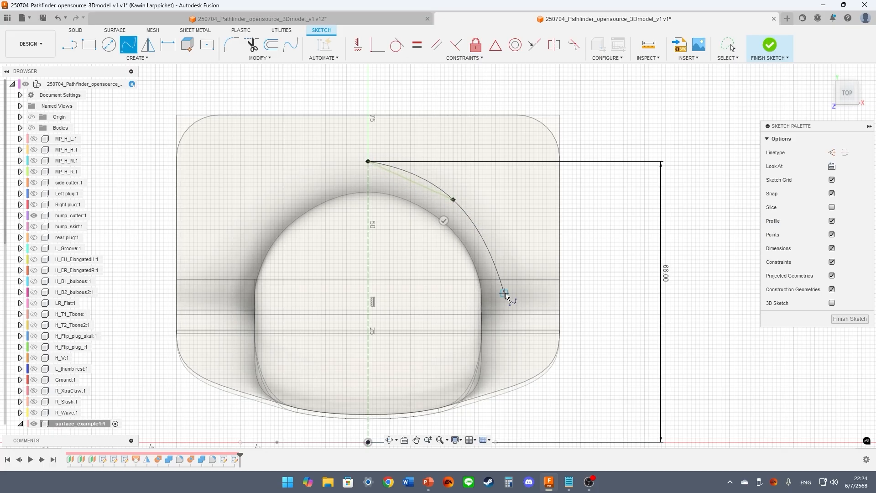
left_click(504, 345)
left_click(482, 347)
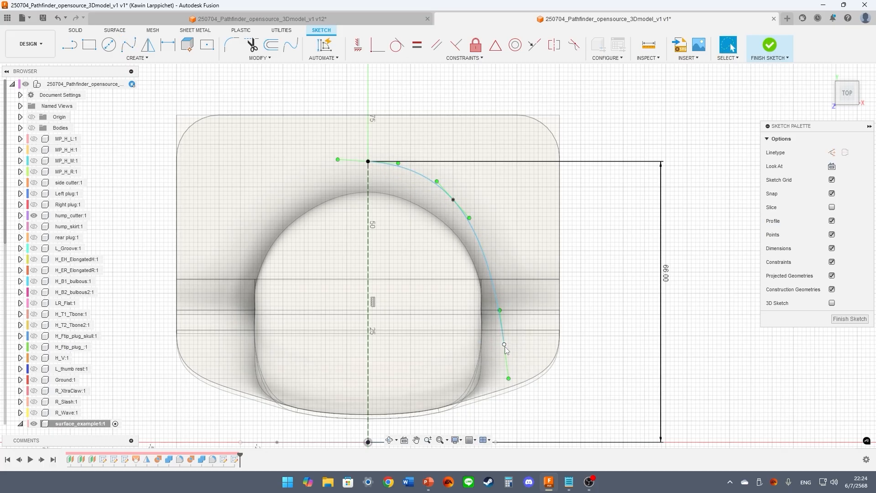
Reshape the spline by moving its middle fit point inward, giving a curve about 58 mm long around the hump's side
left_click(508, 338)
left_click_drag(508, 339, 509, 289)
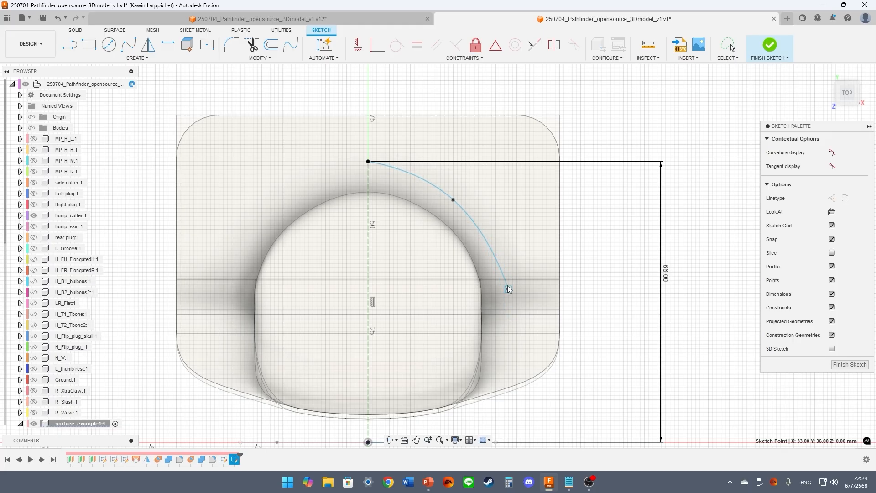
left_click_drag(512, 332, 507, 348)
mouse_move(454, 200)
left_mouse_down()
mouse_move(463, 206)
mouse_move(440, 192)
left_mouse_up()
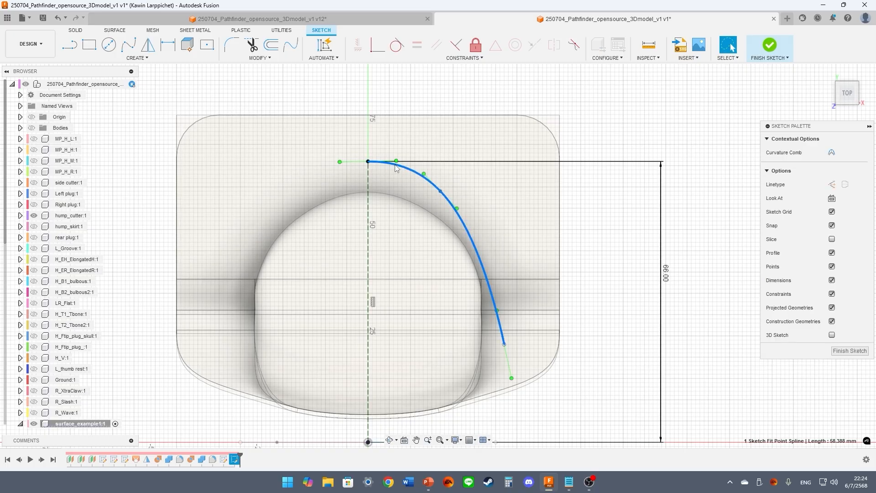
Constrain the spline's tangent handle at the construction line's end perpendicular to that line
left_click_drag(340, 162, 343, 165)
left_click(369, 179, "ctrl")
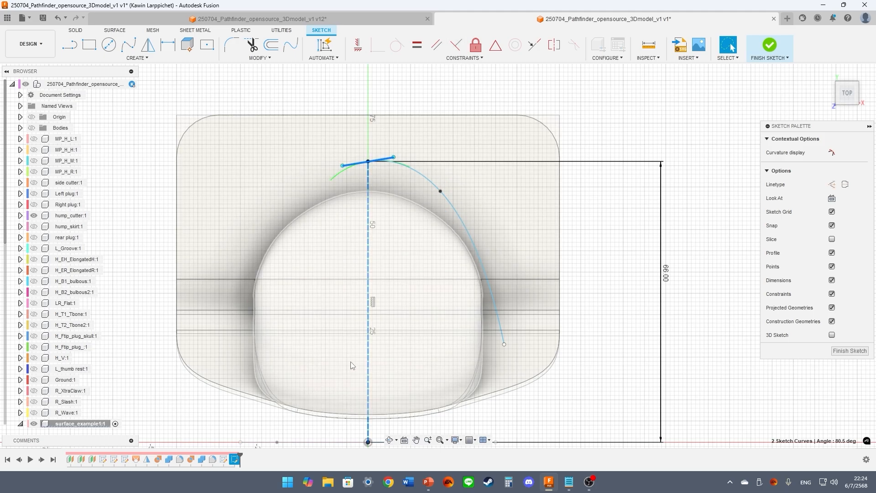
left_click(455, 45)
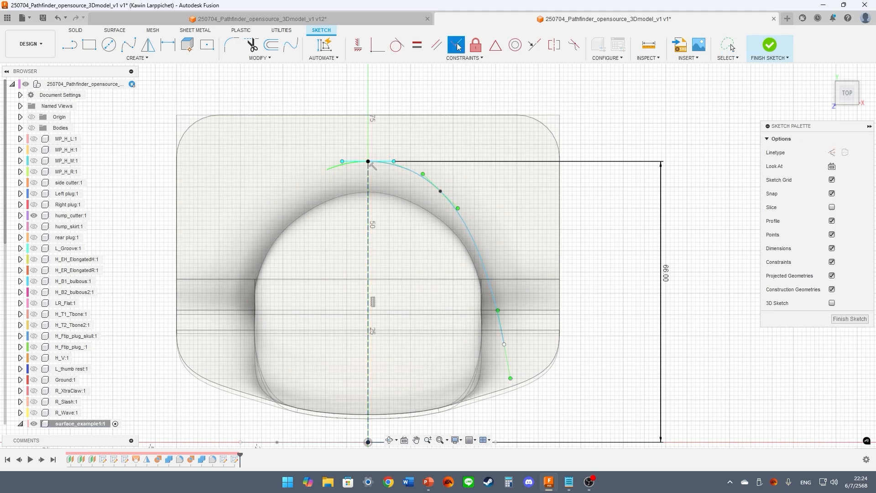
Mirror the spline about the construction line and finish the sketch
left_click(404, 170)
left_click(148, 45)
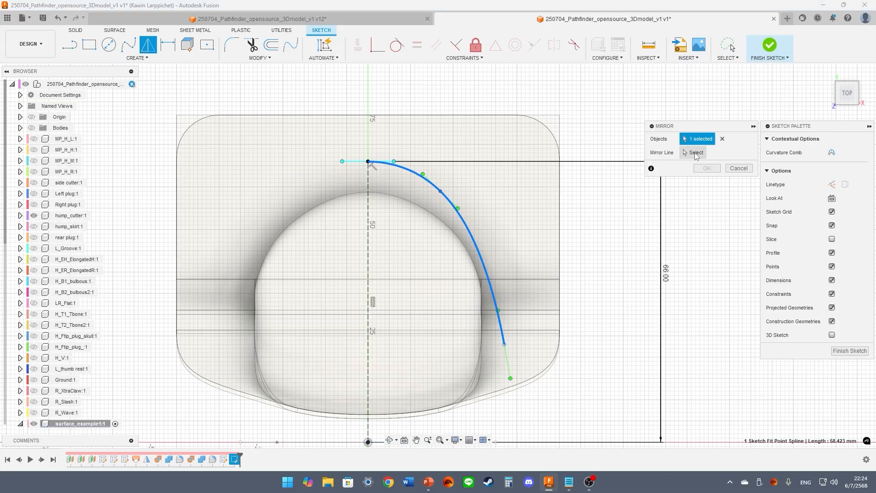
left_click(368, 181)
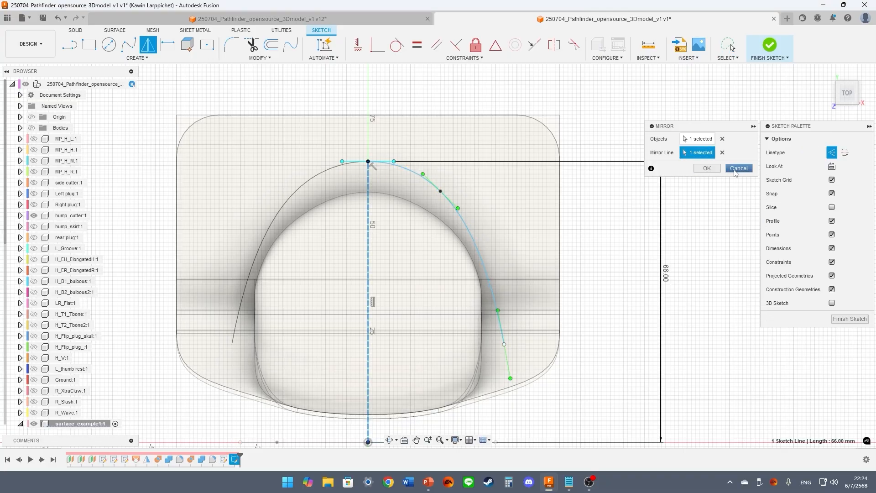
left_click(707, 169)
left_click(770, 45)
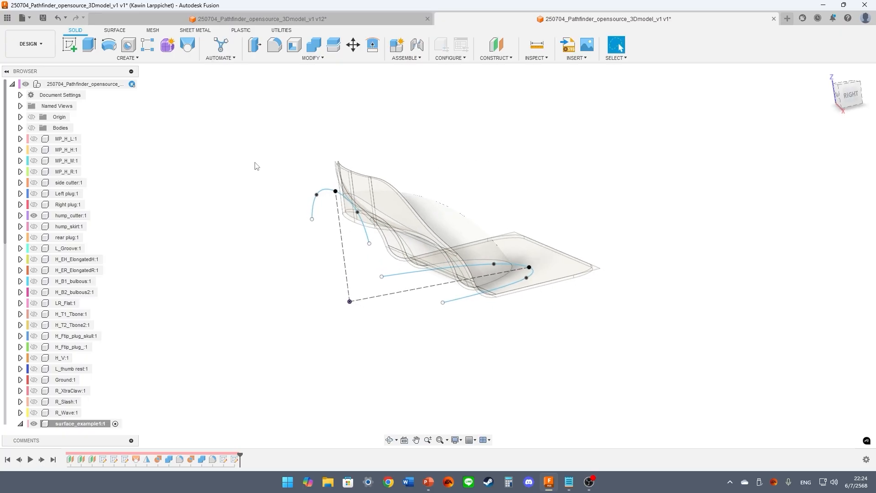
Start a new sketch on the YZ origin plane, in side view of the hump
middle_click_drag(205, 227, 220, 207, "shift")
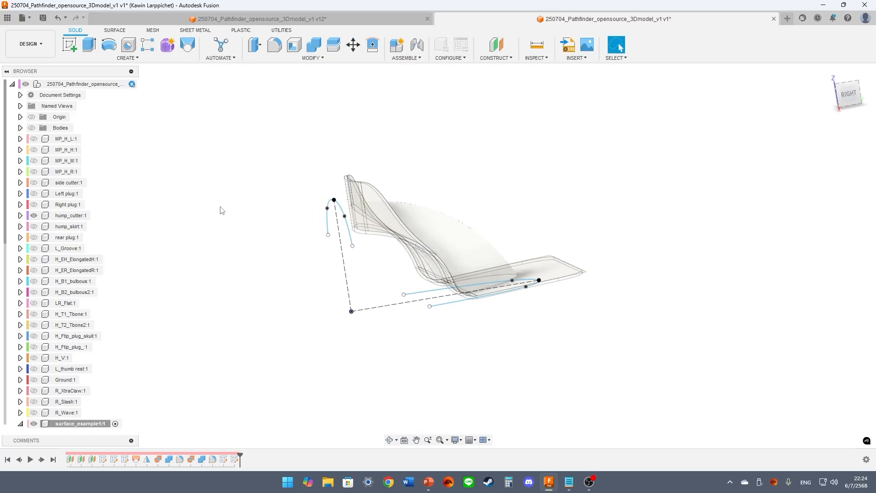
left_click(74, 46)
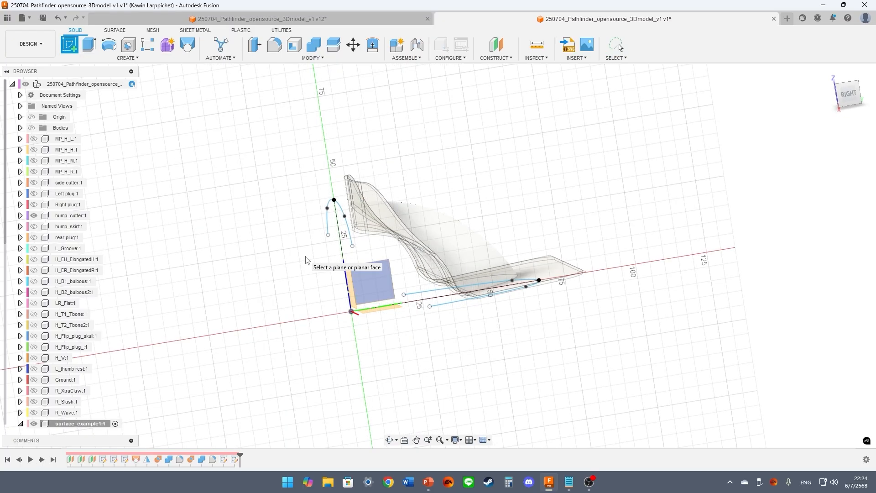
left_click(376, 271)
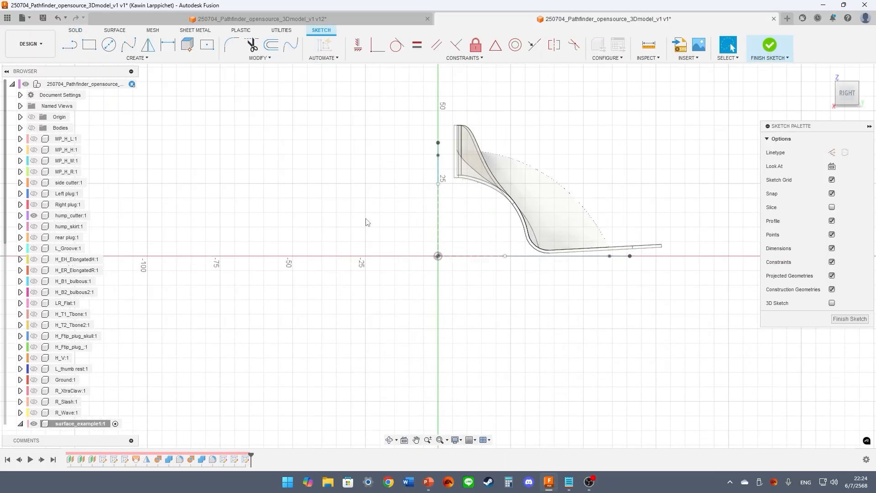
Project the apex points of the upper and lower mirrored curves into the side sketch
scroll(480, 221, "up", 2)
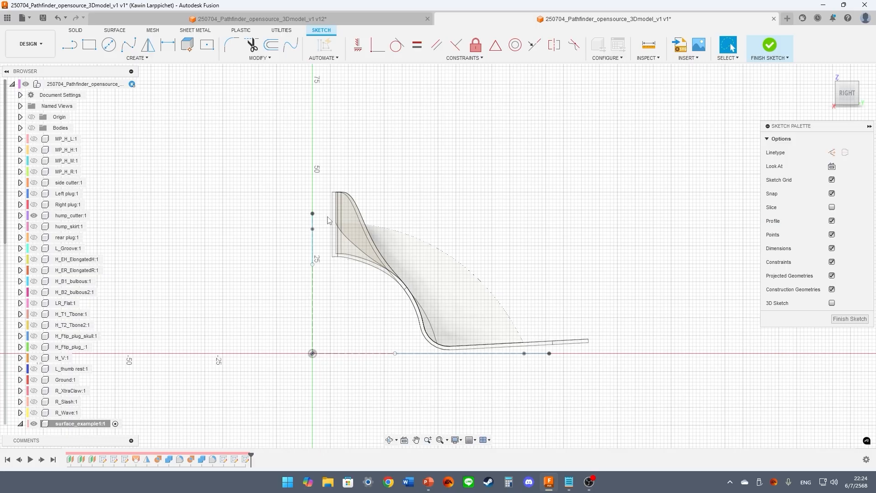
mouse_move(327, 220)
middle_mouse_down("shift")
mouse_move(289, 209)
mouse_move(287, 221)
middle_mouse_up("shift")
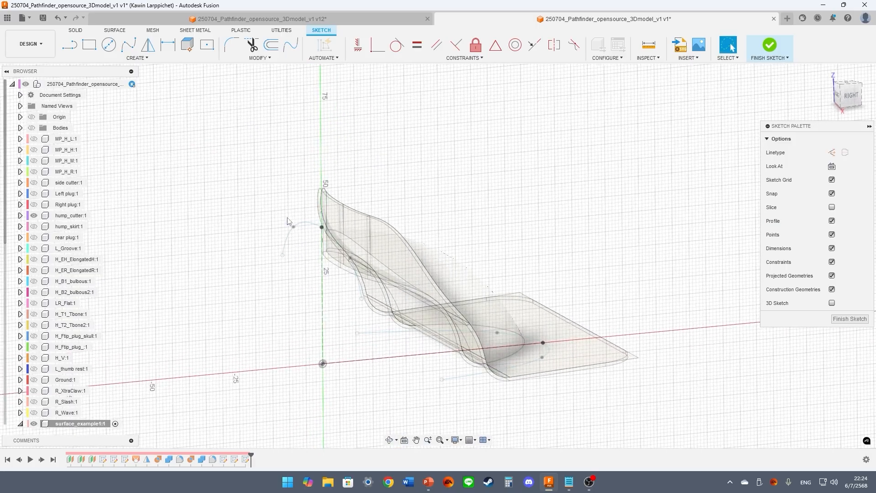
left_click(110, 59)
mouse_move(114, 197)
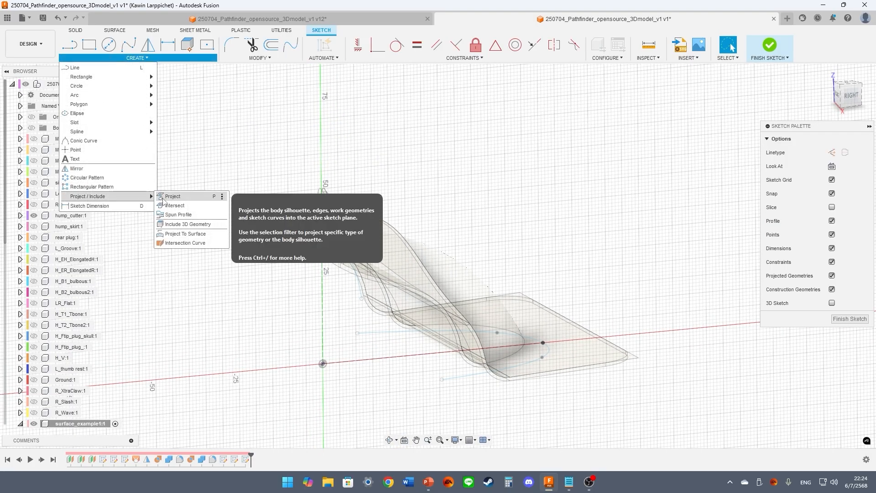
left_click(188, 200)
left_click(322, 227)
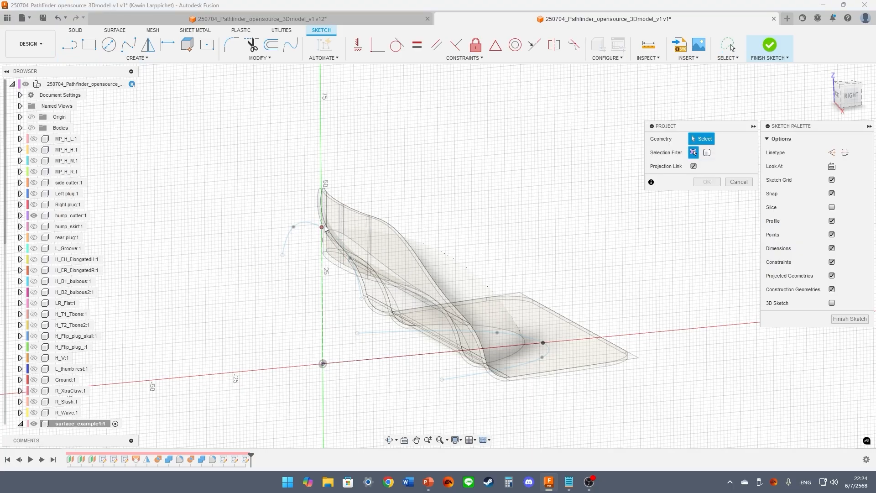
left_click(543, 343)
left_click(707, 181)
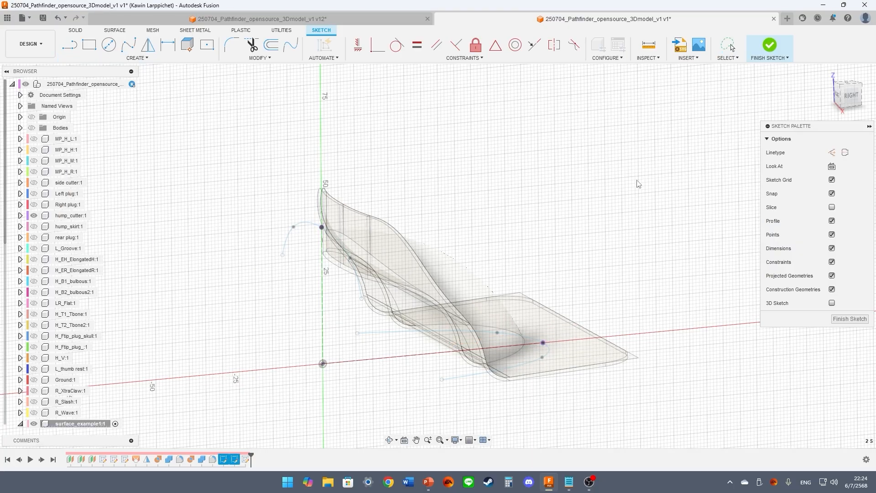
Draw a three-point fit point spline joining the two projected points over the hump, and move its middle point outward
left_click(132, 42)
left_click(852, 96)
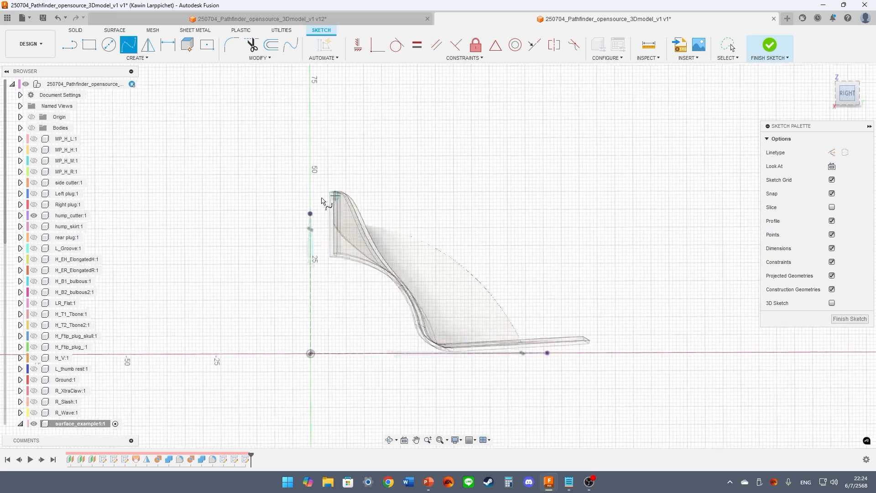
left_click(310, 213)
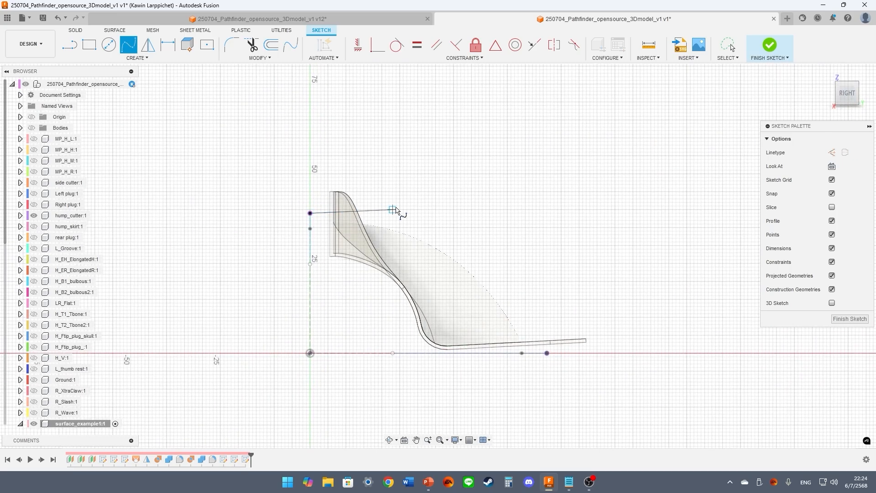
left_click(429, 220)
left_click(547, 354)
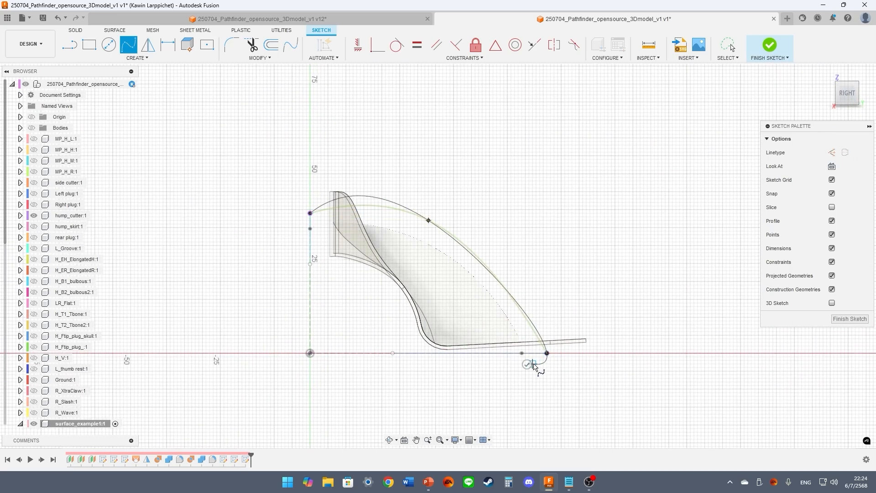
left_click(528, 364)
key("Escape")
left_click_drag(428, 220, 467, 235)
Examine the upper and lower profile splines and how they meet the connecting side spline
left_click(388, 209)
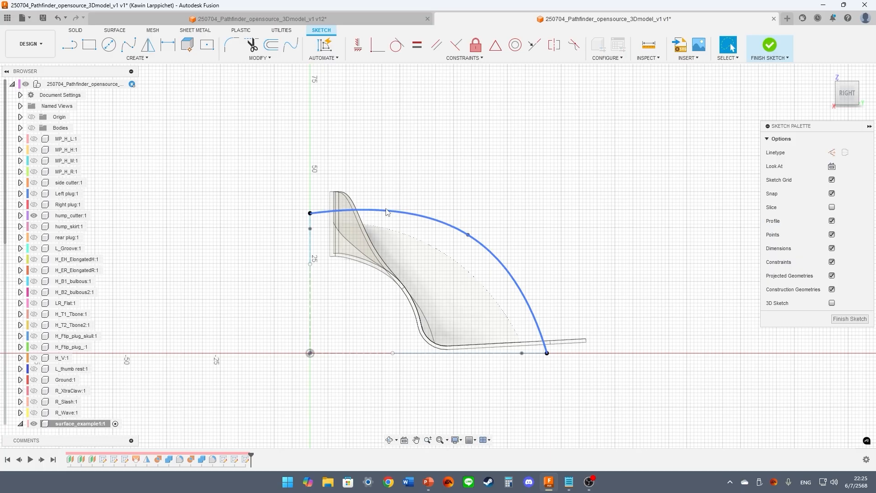
middle_click_drag(317, 174, 339, 239, "shift")
left_click(324, 234)
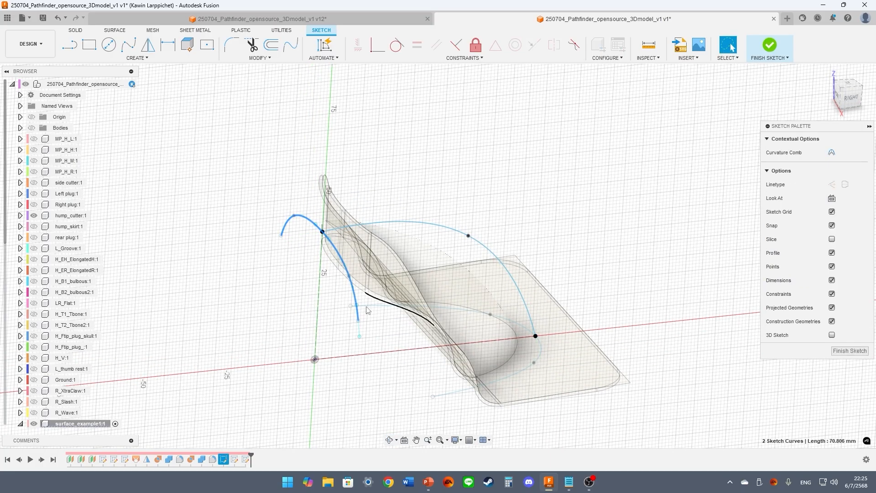
left_click(541, 350)
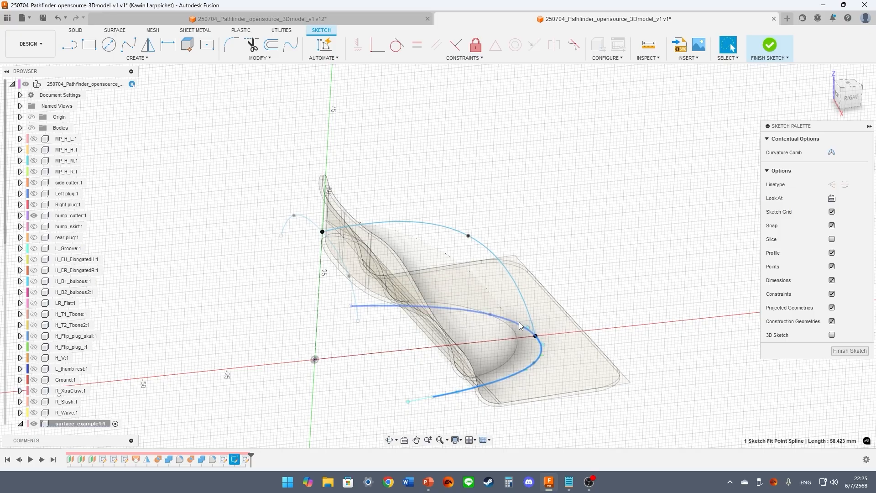
left_click(519, 322)
left_click(537, 356, "shift")
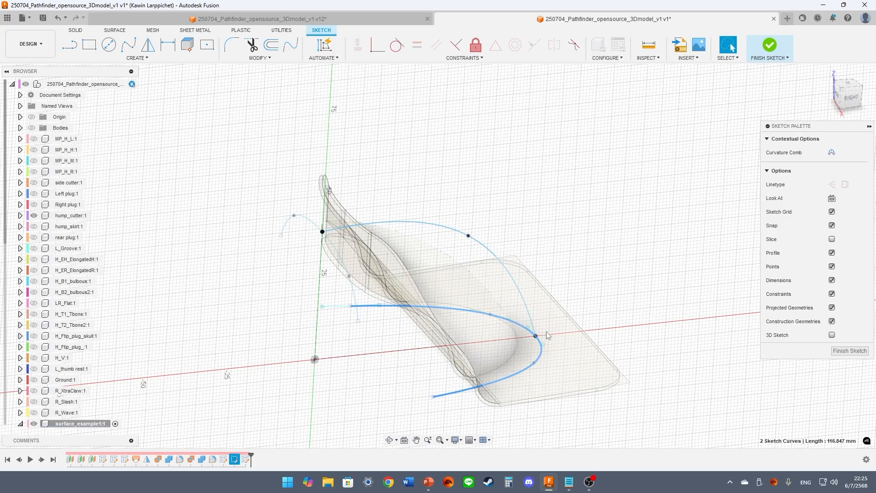
left_click(584, 268)
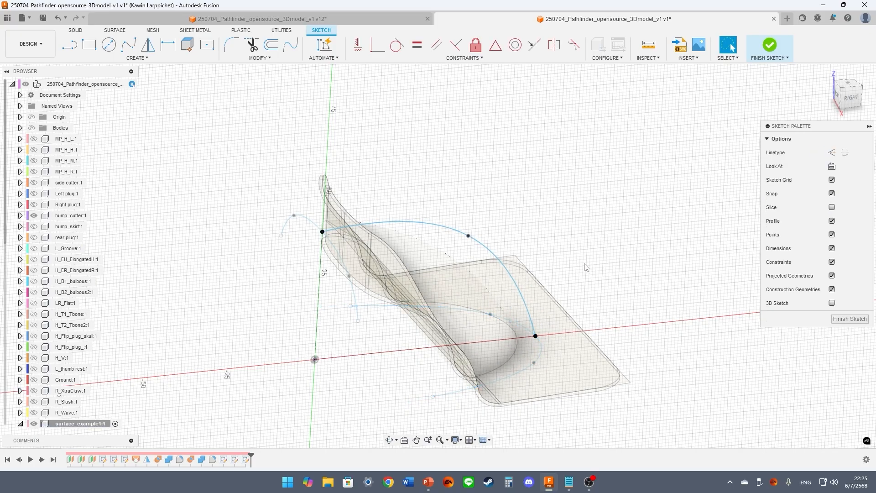
middle_click_drag(585, 268, 556, 241, "shift")
Lower the side spline's middle fit point to Y 44 mm, Z 33 mm and finish the sketch
left_click(844, 91)
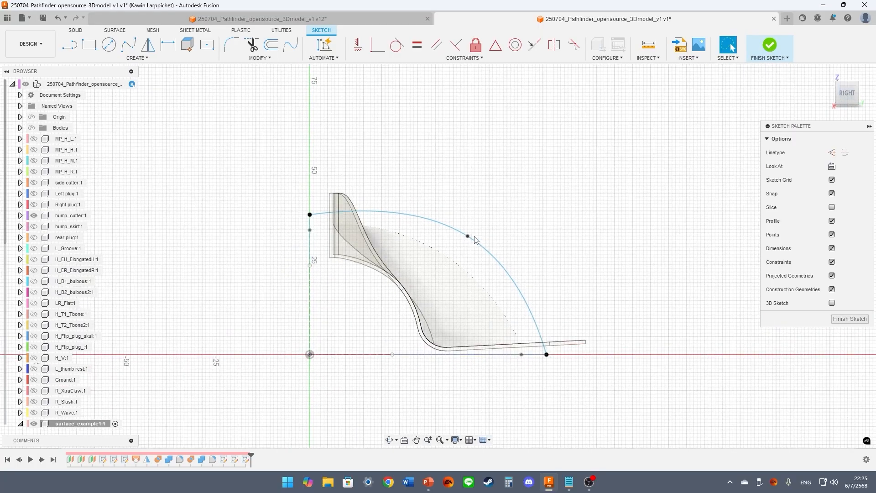
left_click(464, 247)
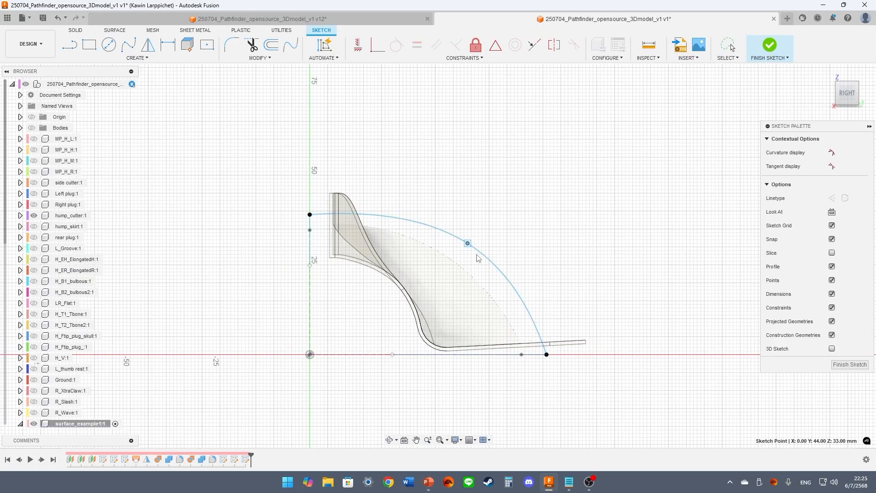
left_click(769, 44)
mouse_move(440, 162)
middle_mouse_down("shift")
mouse_move(275, 166)
mouse_move(197, 140)
middle_mouse_up("shift")
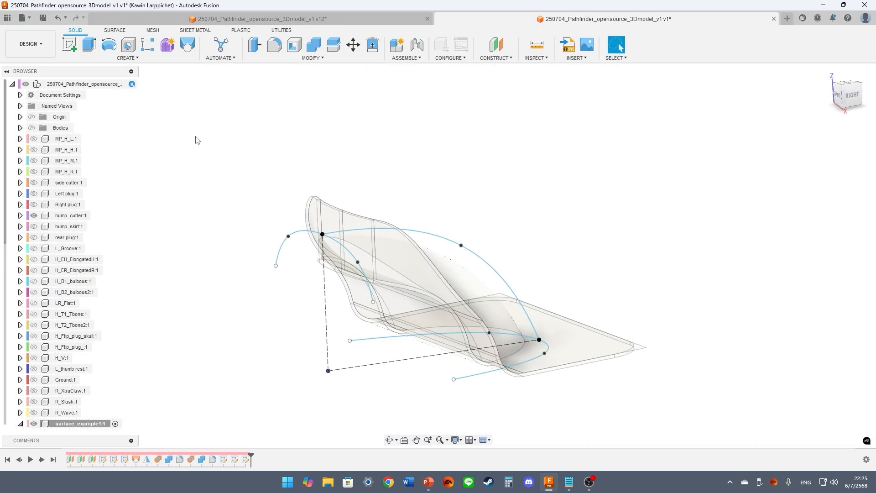
Loft a new surface body between the upper and lower profile splines, using the side spline over the hump as the rail
left_click(112, 30)
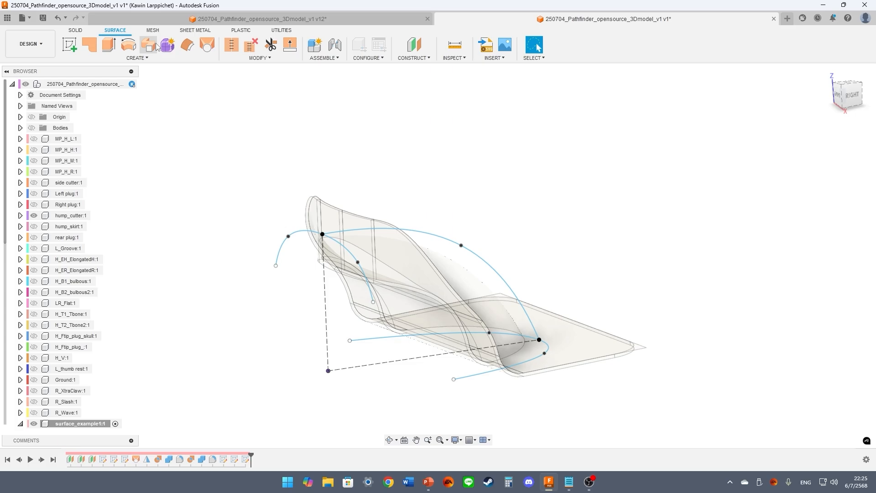
left_click(208, 46)
left_click(293, 236)
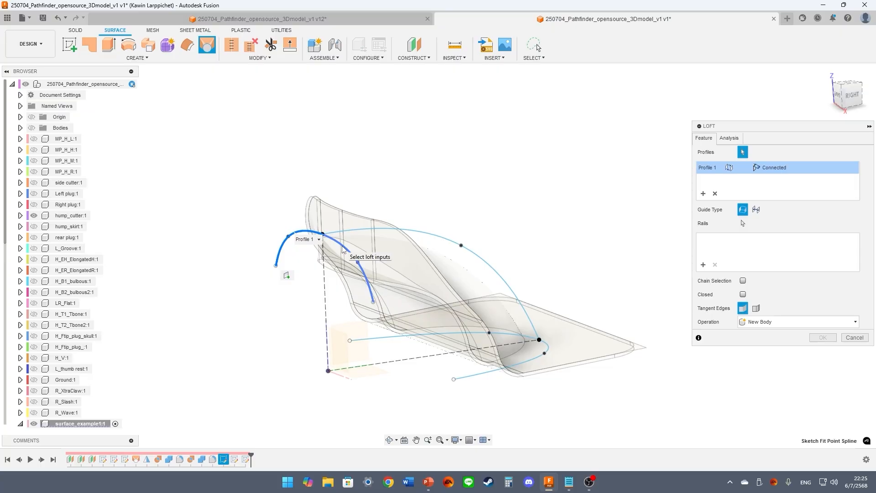
middle_click_drag(431, 167, 422, 212, "shift")
left_click(704, 193)
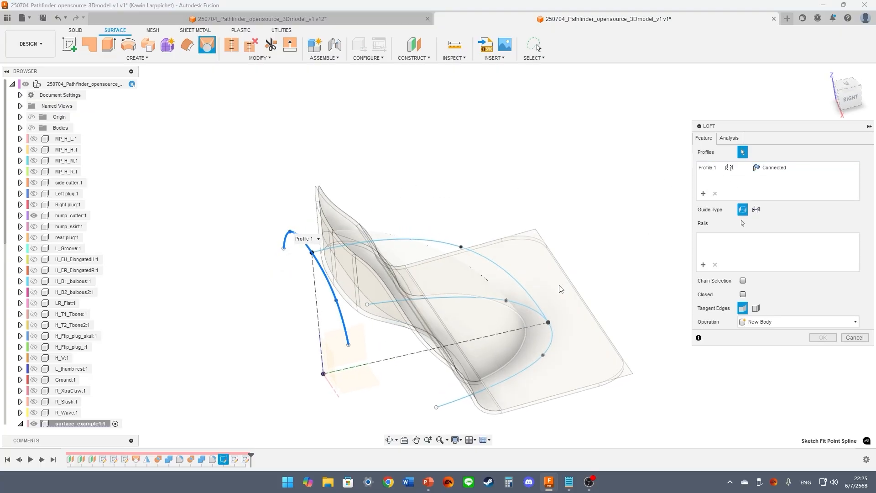
left_click(529, 308)
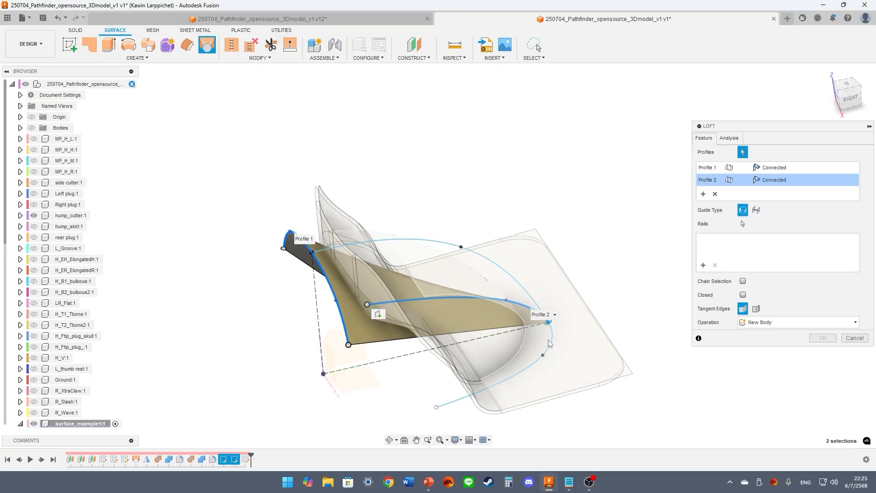
left_click(704, 265)
left_click(448, 248)
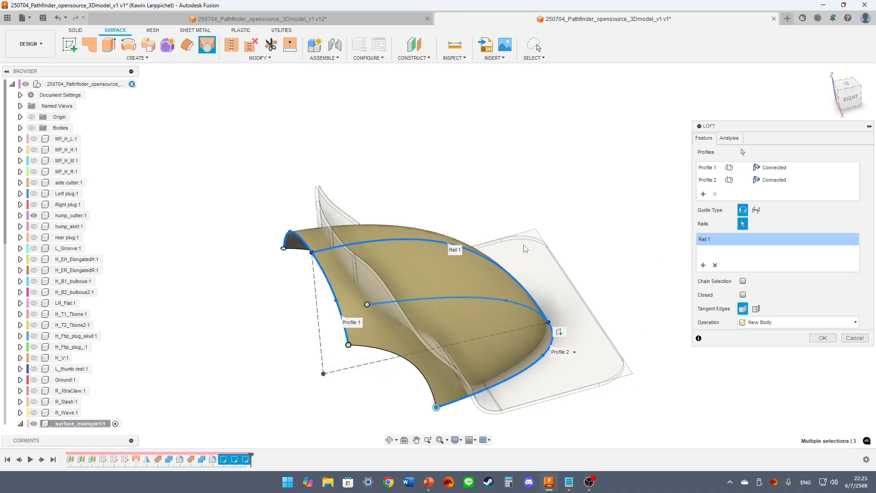
left_click(824, 338)
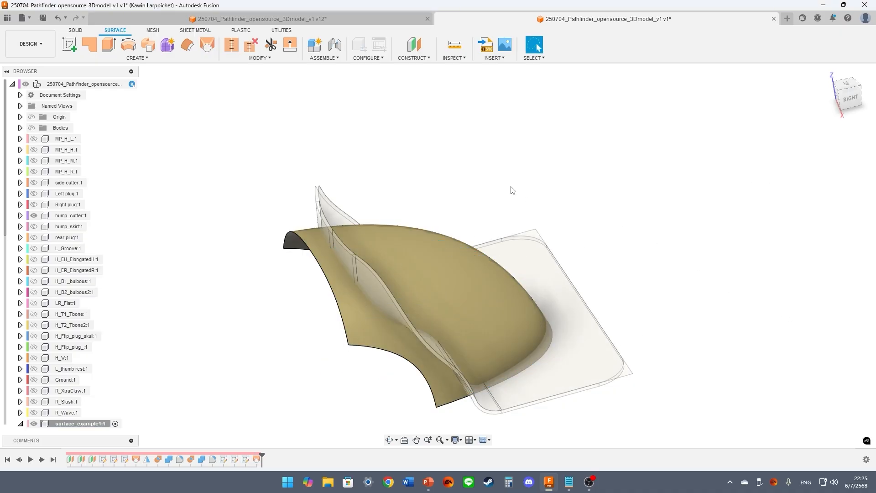
Thicken the lofted surface by -1.00 mm on one side as a new solid body
middle_click_drag(490, 154, 386, 187, "shift")
middle_click_drag(232, 211, 159, 224, "shift")
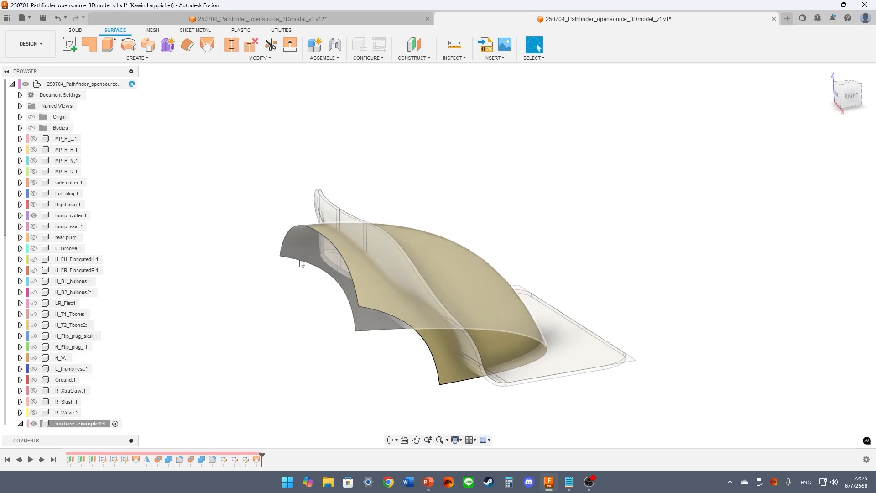
left_click(76, 31)
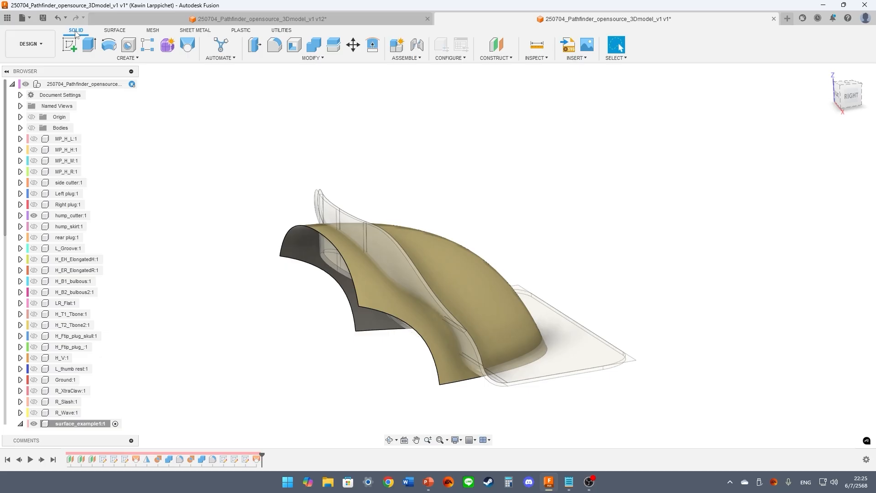
left_click(126, 58)
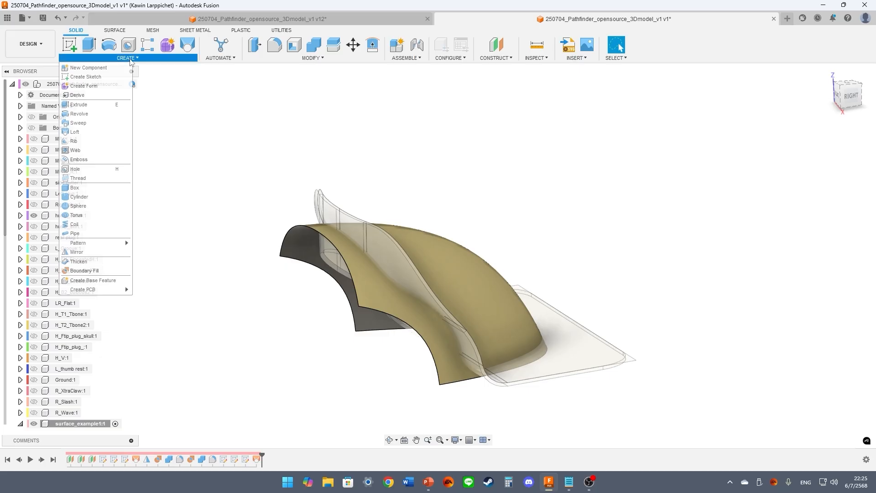
left_click(93, 261)
left_click(365, 292)
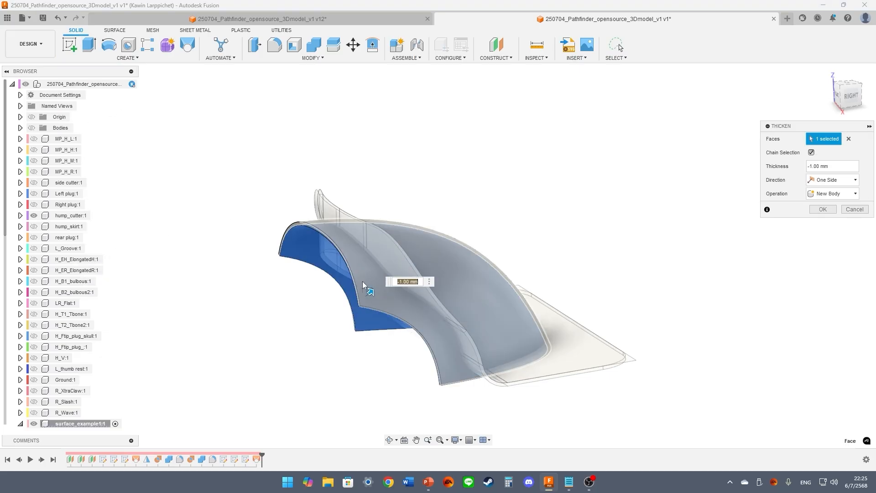
scroll(356, 269, "up", 3)
middle_click_drag(356, 269, 367, 253, "shift")
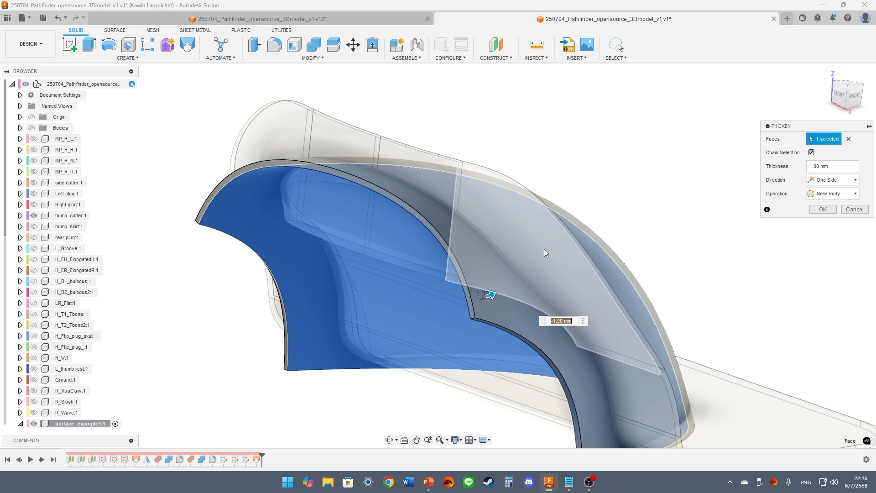
key("Return")
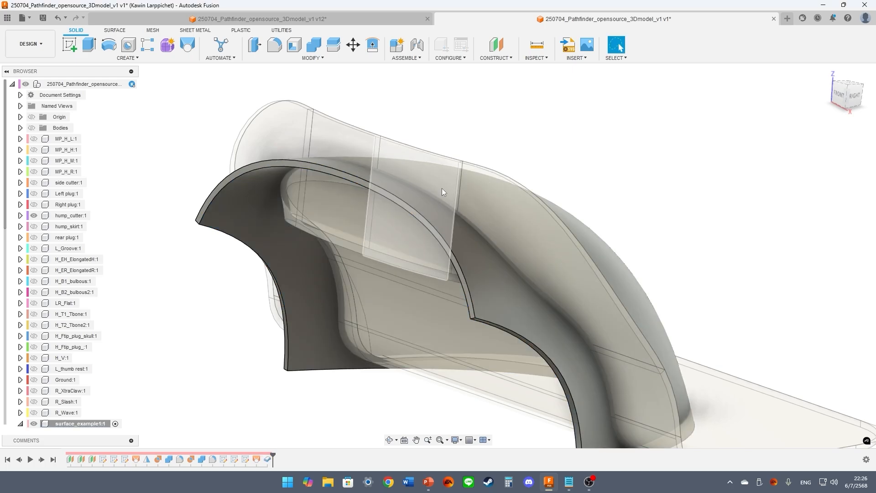
Cut the thickened shell with the hump_cutter body using Combine, keeping the tool body
middle_click_drag(544, 198, 323, 186, "shift")
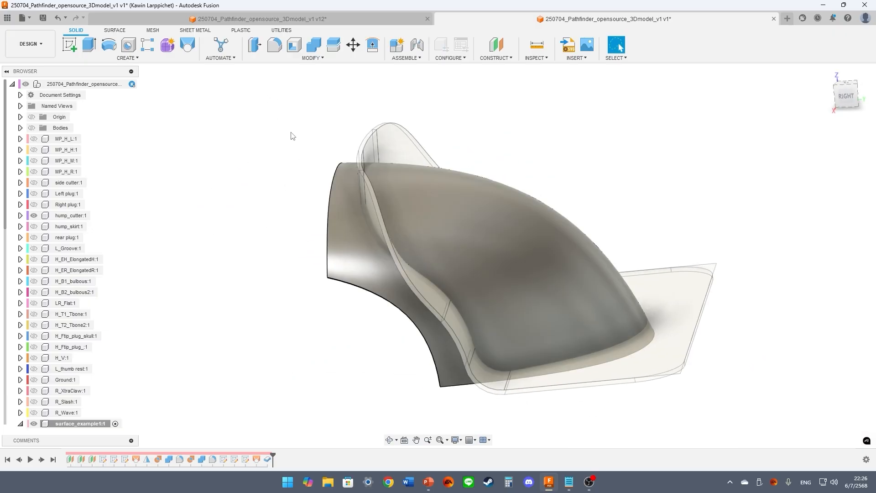
middle_click_drag(292, 136, 311, 155, "shift")
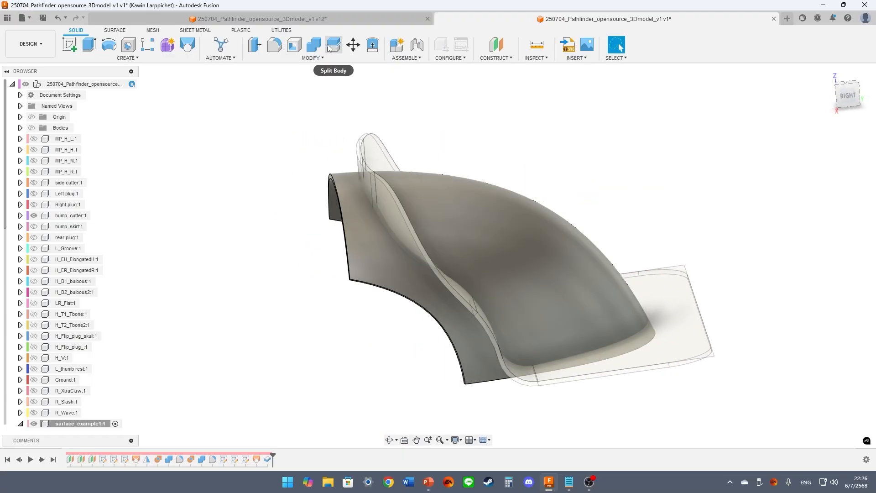
left_click(313, 44)
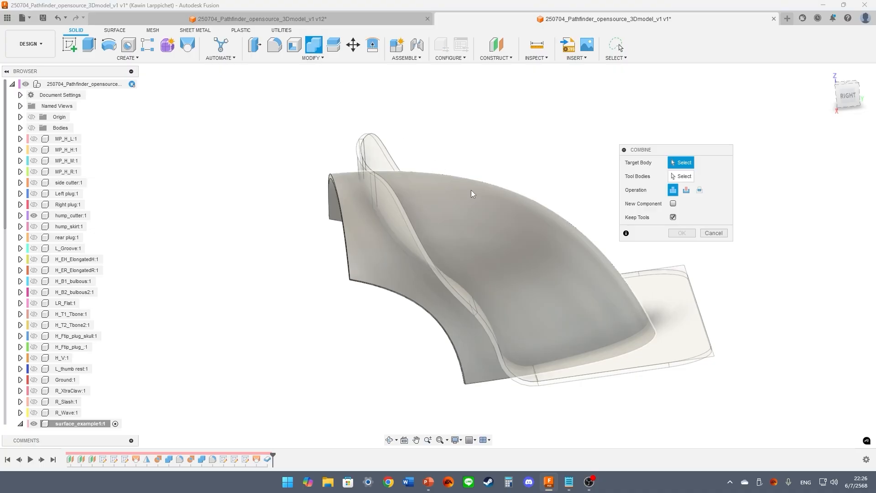
left_click(474, 187)
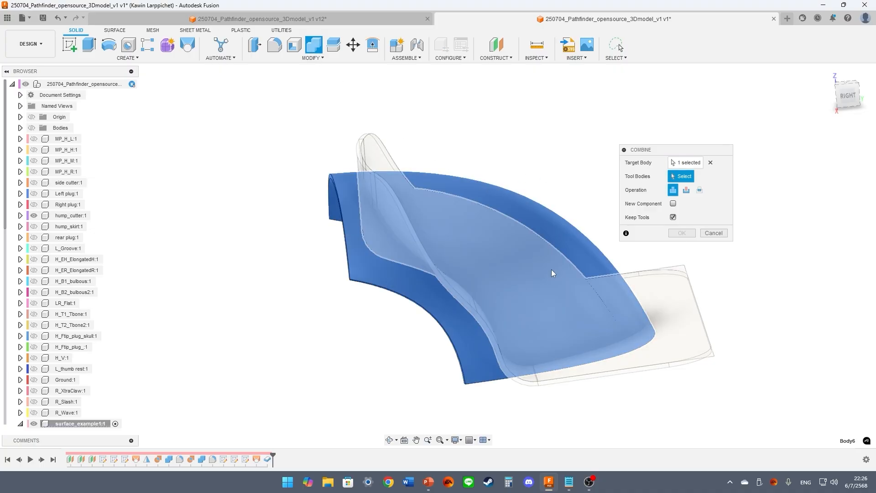
left_click(363, 147)
middle_click_drag(363, 147, 433, 150, "shift")
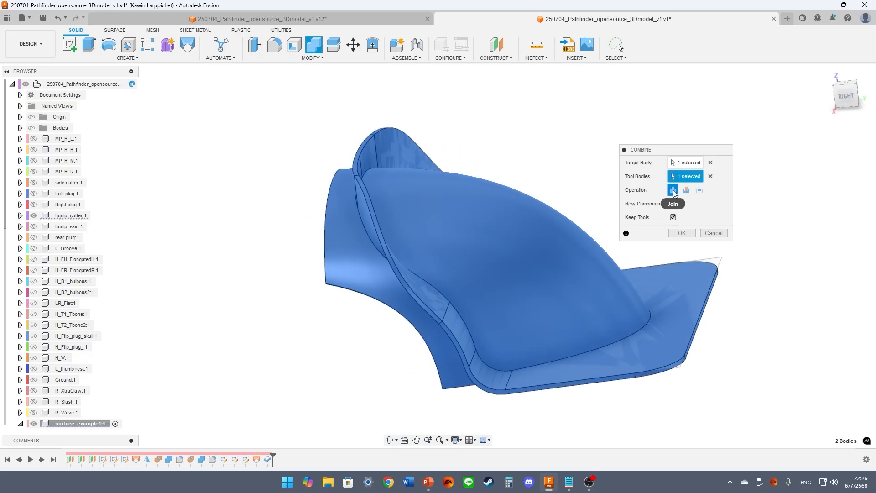
left_click(687, 190)
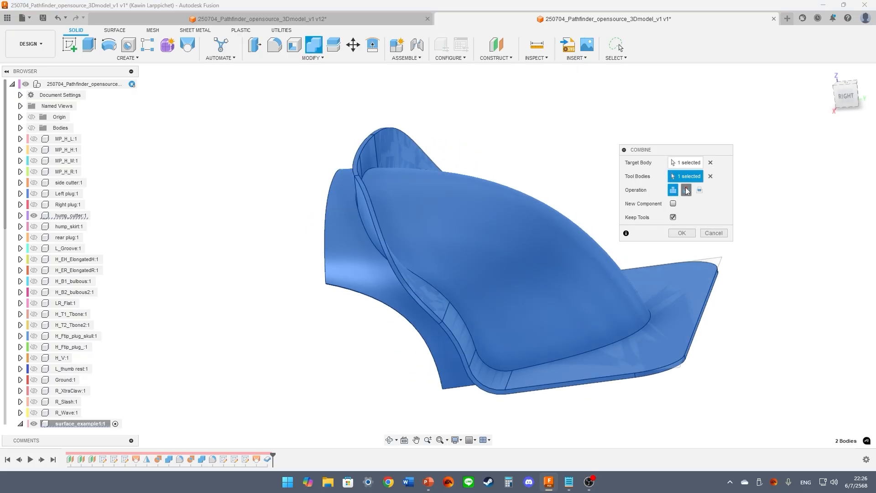
left_click(682, 233)
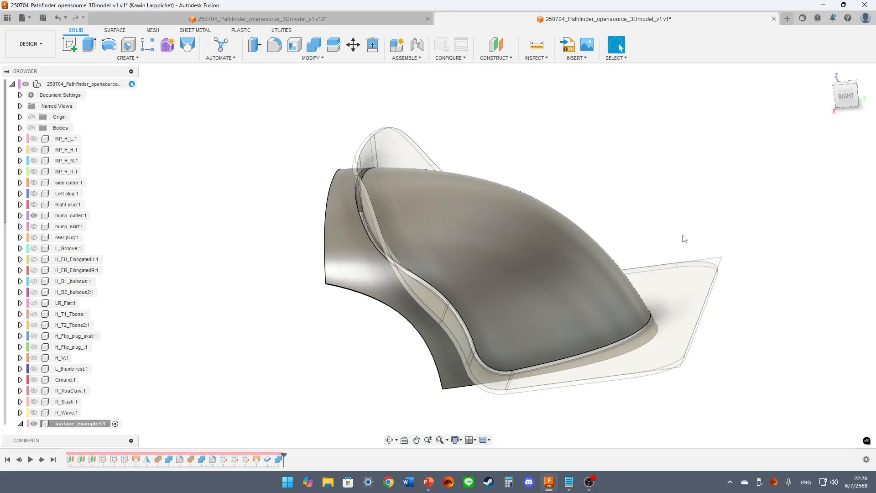
Hide Body6, the excess piece of the cut shell outside the hump_cutter outline
scroll(128, 332, "down", 5)
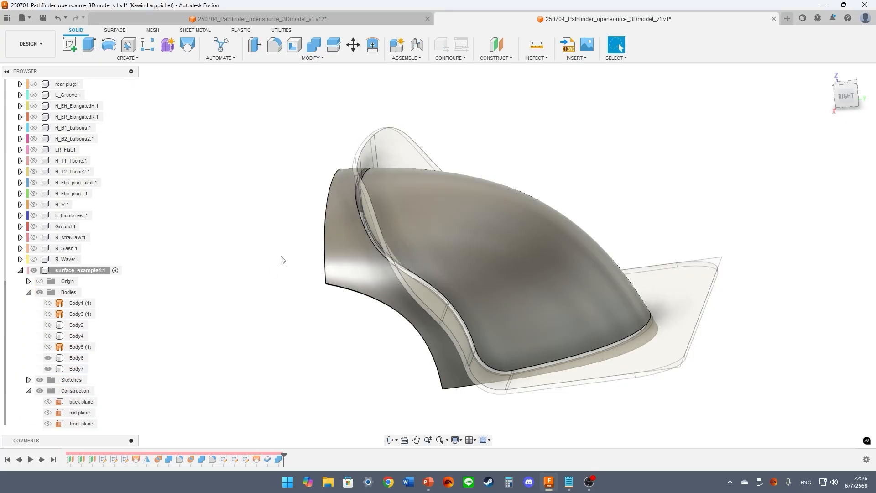
left_click(333, 269)
left_click(48, 358)
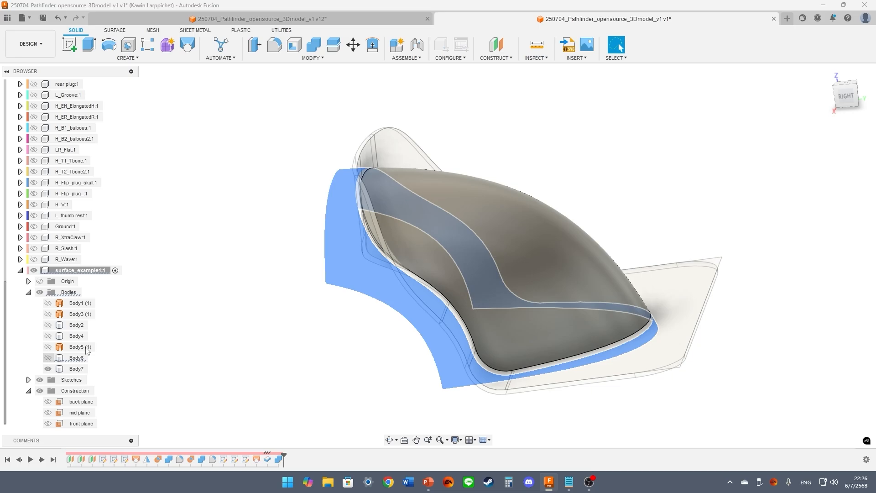
middle_click_drag(237, 319, 270, 295, "shift")
Hide the hump_cutter component and show the rear plug component
scroll(51, 225, "up", 3)
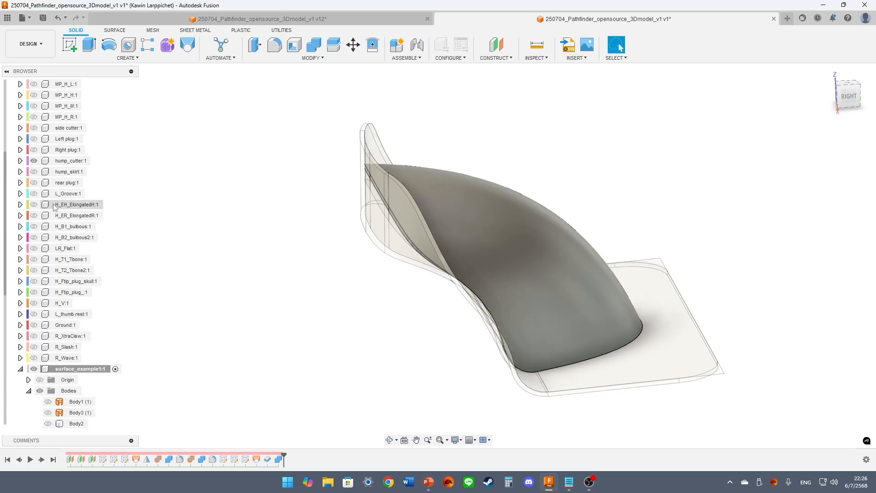
left_click(34, 160)
left_click(35, 160)
middle_click_drag(274, 192, 485, 273, "shift")
left_click(34, 183)
middle_click_drag(294, 236, 205, 167, "shift")
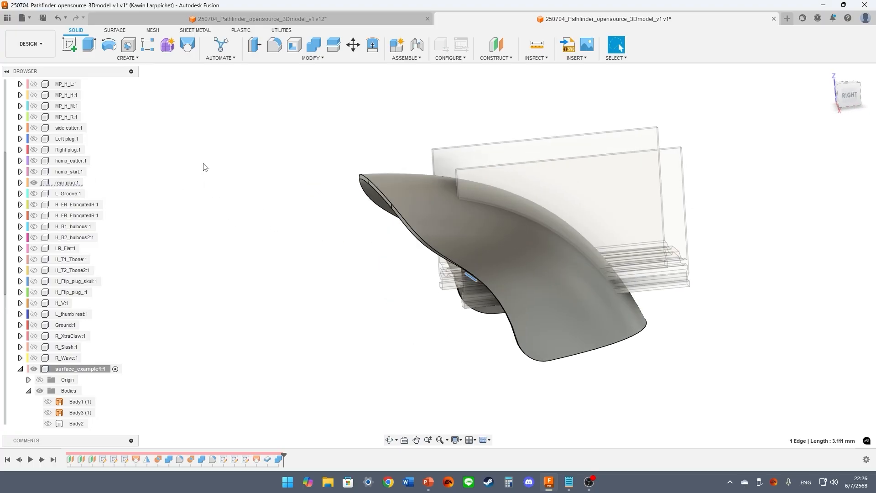
Offset the outer face of the trimmed shell by 0.00 mm as a new surface body
left_click(115, 30)
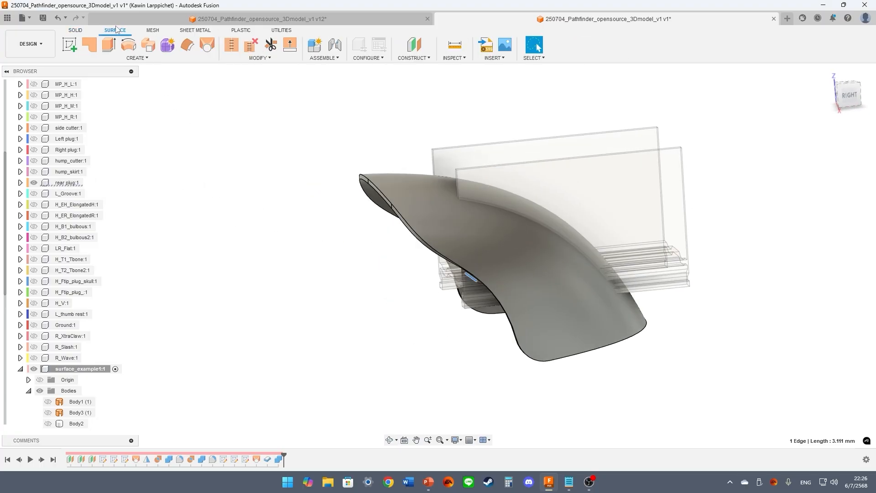
left_click(189, 48)
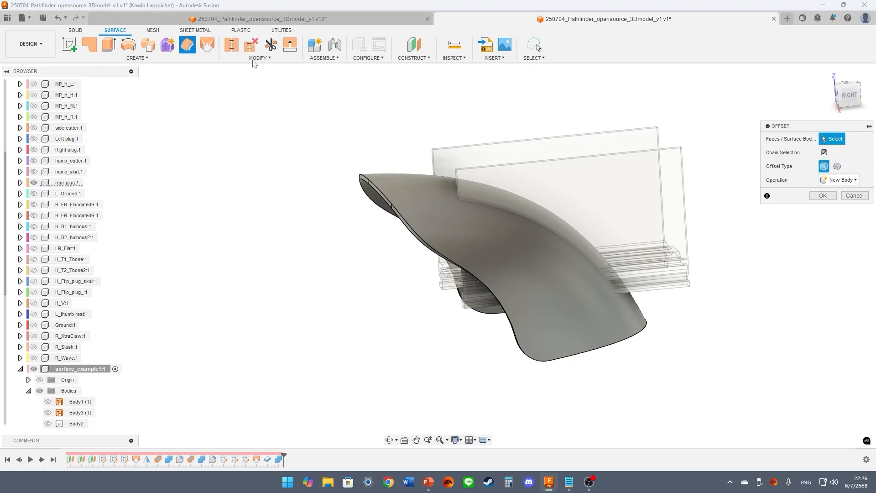
left_click(428, 182)
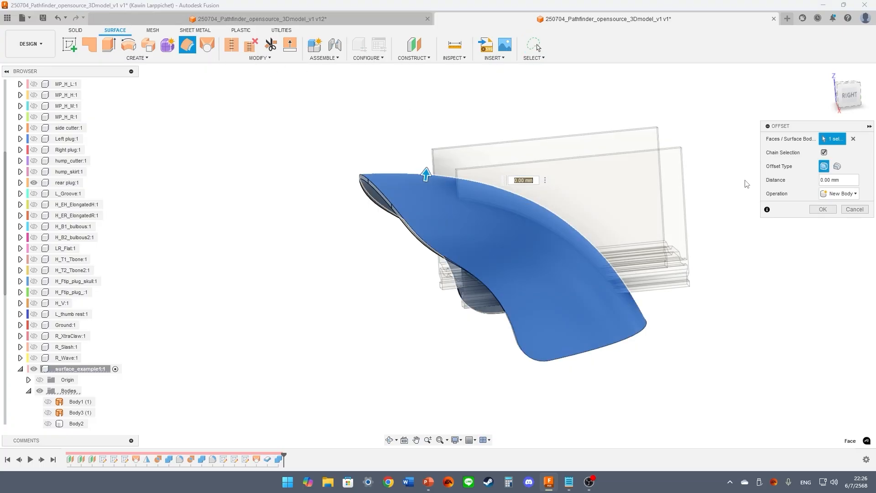
left_click(823, 209)
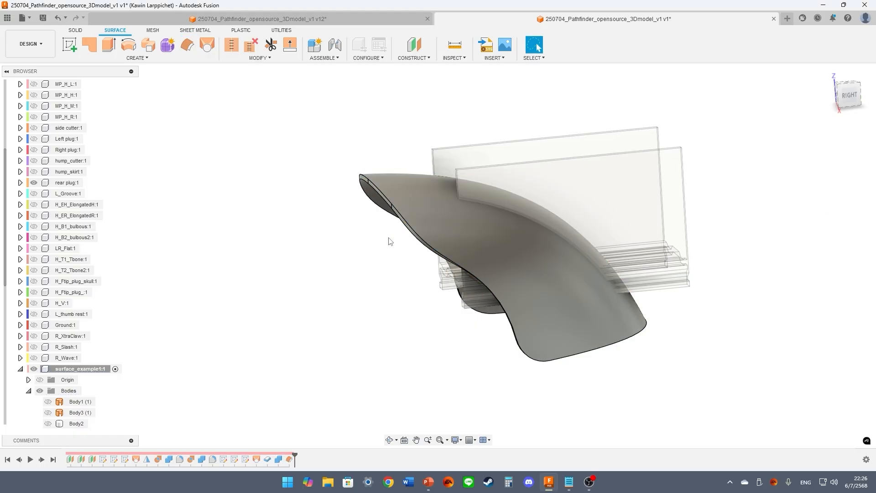
Join the rear plug to the trimmed hump shell with Combine, keeping the tool body
mouse_move(332, 262)
middle_mouse_down("shift")
mouse_move(354, 251)
mouse_move(330, 260)
middle_mouse_up("shift")
scroll(44, 357, "down", 2)
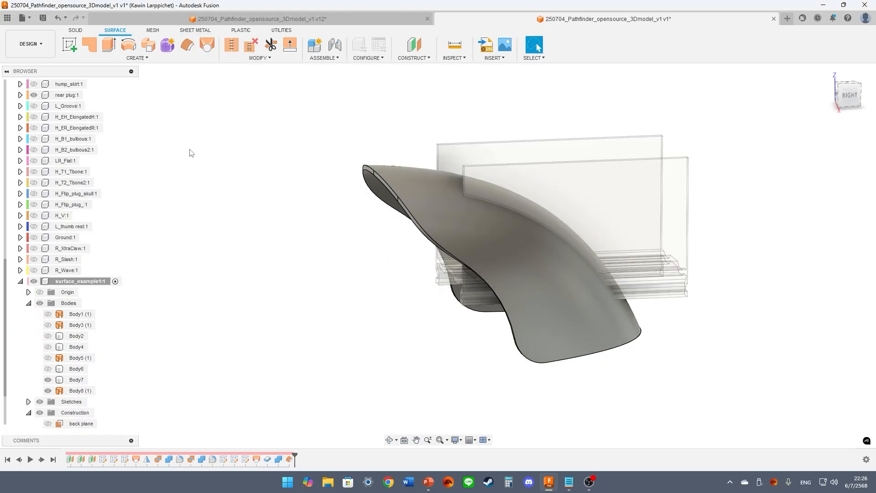
left_click(76, 31)
left_click(314, 44)
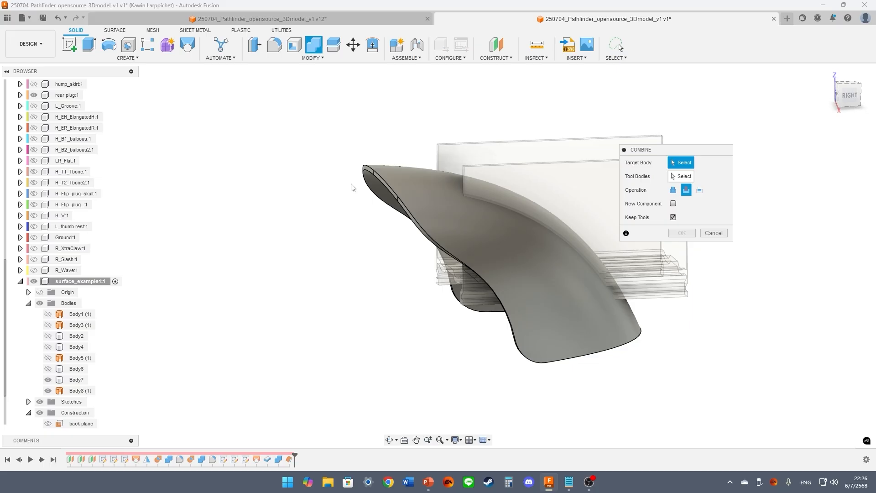
middle_click_drag(352, 188, 301, 215, "shift")
left_click(402, 199)
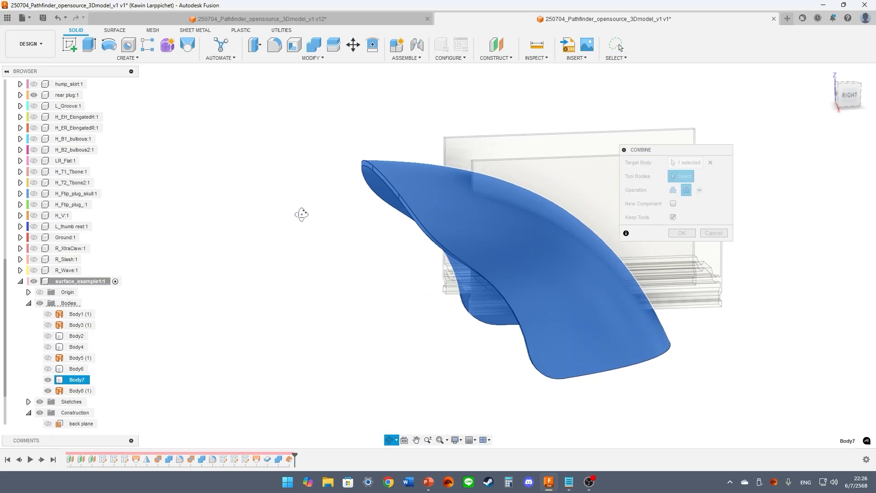
left_click(618, 164)
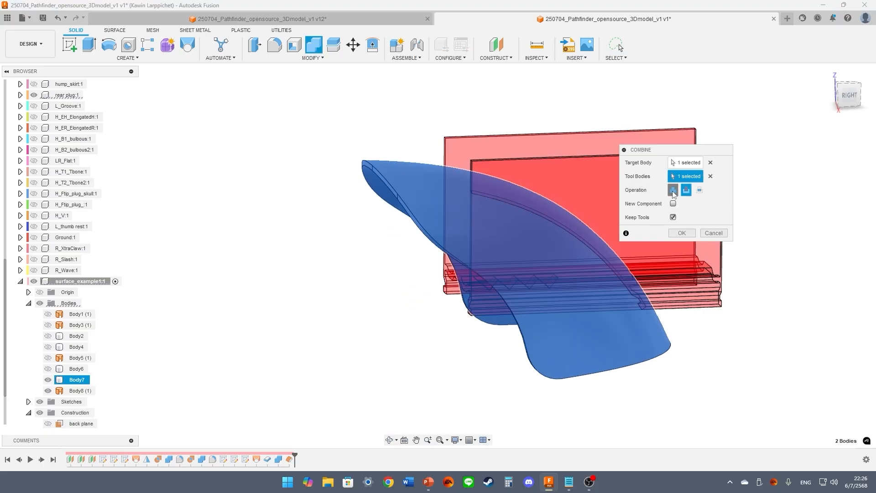
left_click(674, 190)
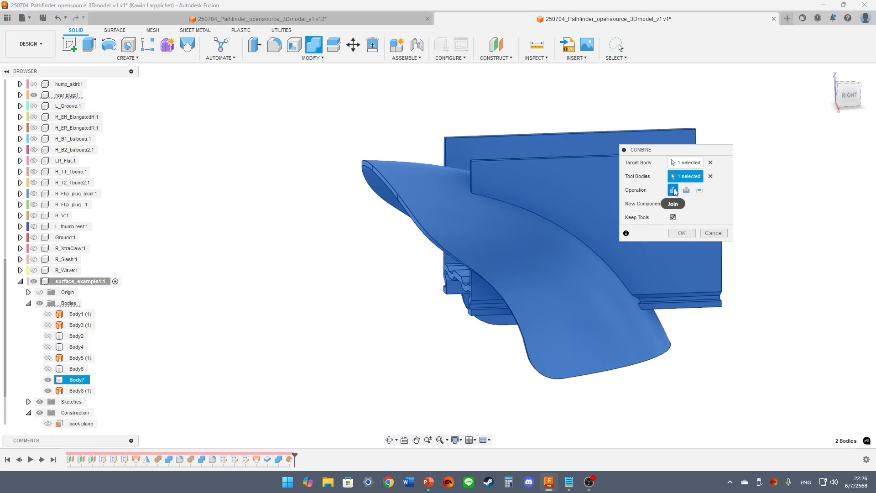
left_click(682, 233)
middle_click_drag(264, 226, 457, 237, "shift")
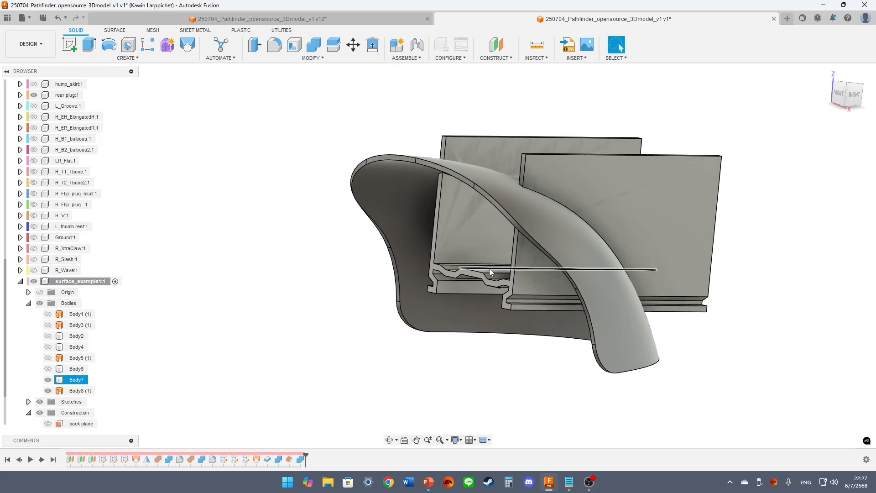
middle_click_drag(543, 247, 283, 192, "shift")
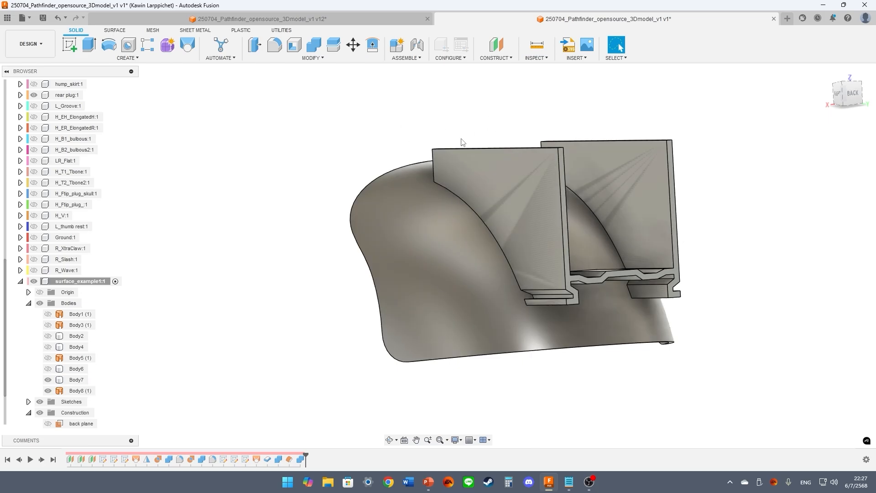
middle_click_drag(306, 208, 617, 202, "shift")
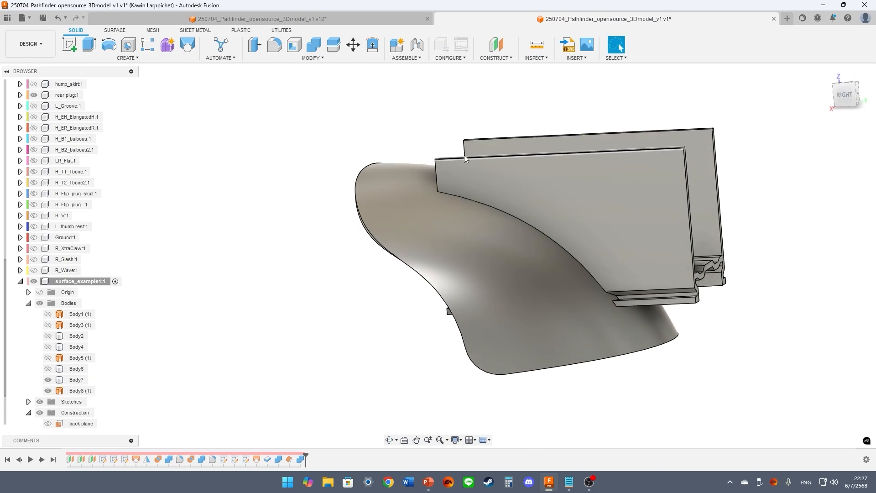
Hide Body7 to inspect the zero-offset surface on its own from several angles
left_click(373, 178)
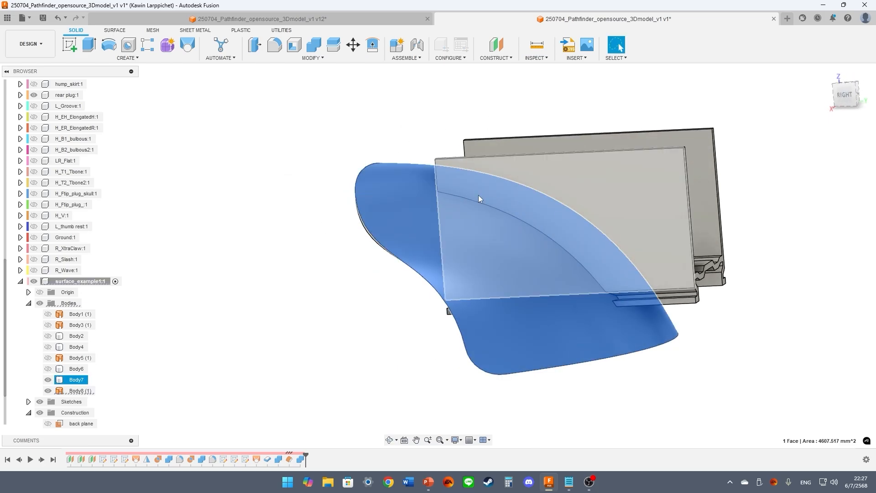
left_click(290, 460)
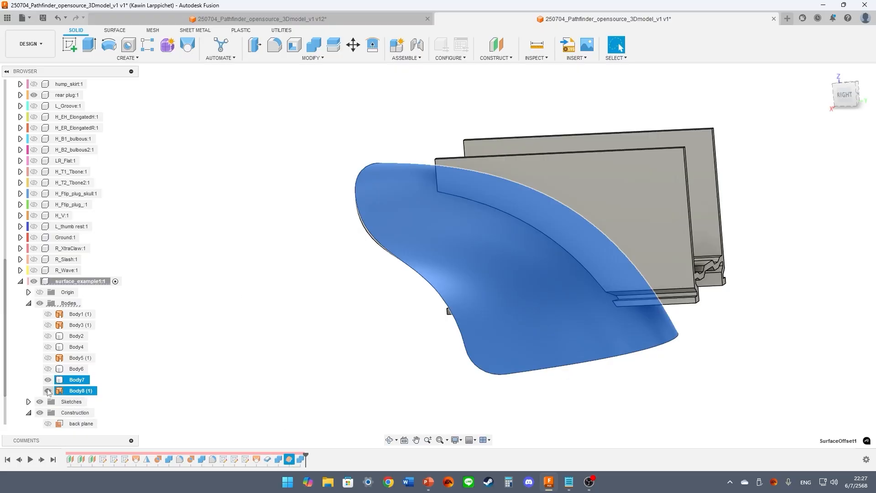
left_click(48, 380)
left_click(243, 369)
middle_click_drag(292, 319, 434, 190, "shift")
middle_click_drag(380, 202, 252, 271, "shift")
Show Body7 again and hide the rear plug component
left_click(48, 380)
scroll(54, 228, "up", 2)
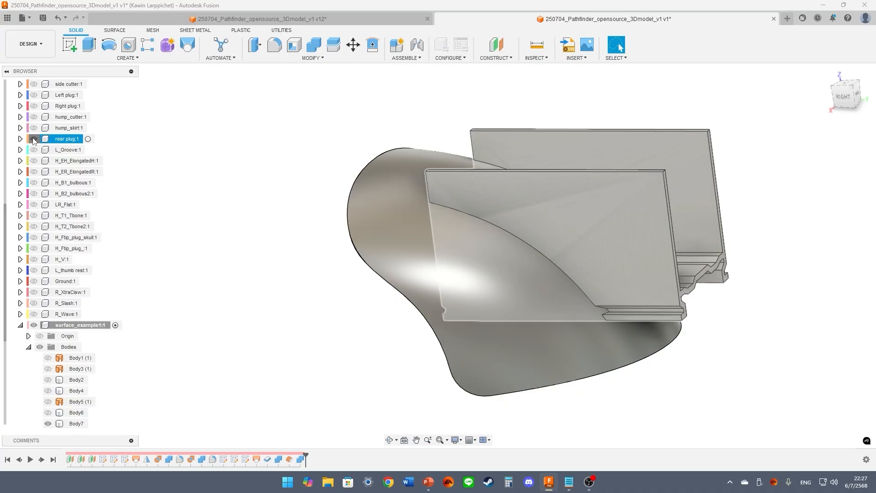
middle_click_drag(250, 195, 282, 173, "shift")
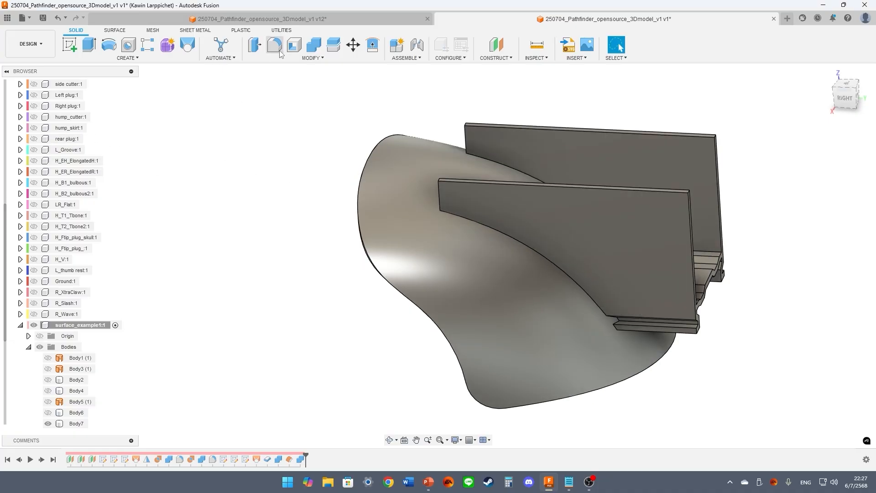
Split Body7 using the offset surface Body8 as the splitting tool, with the tool extension turned off
left_click(335, 46)
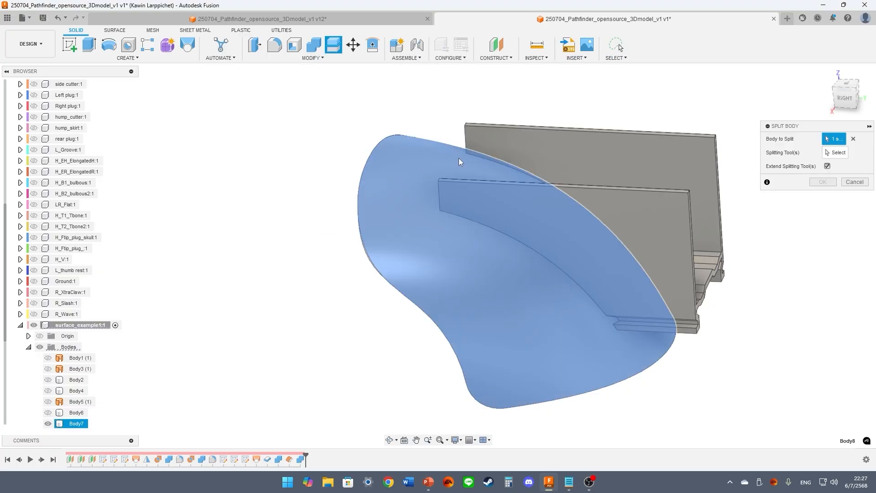
left_click(459, 158)
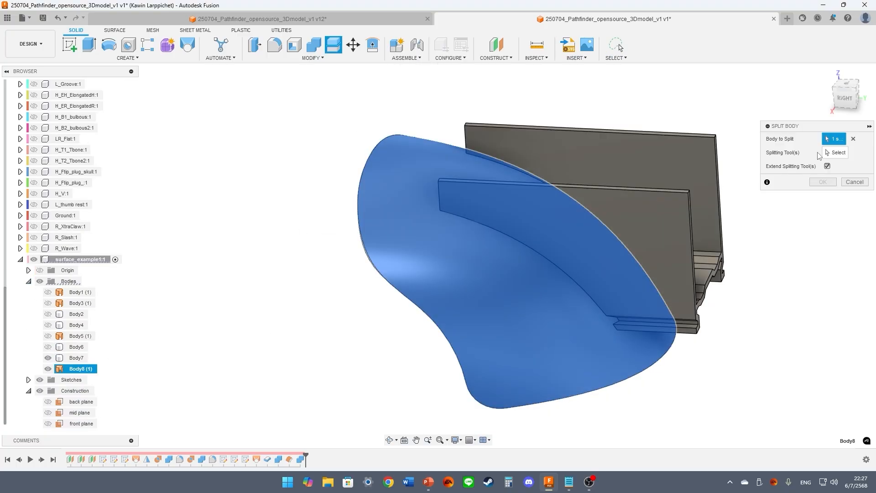
left_click(854, 140)
left_click(76, 358)
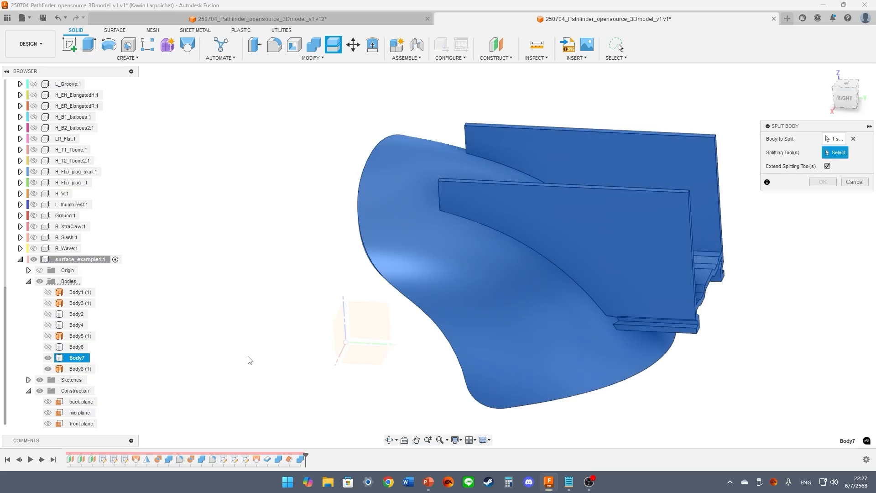
left_click(69, 369)
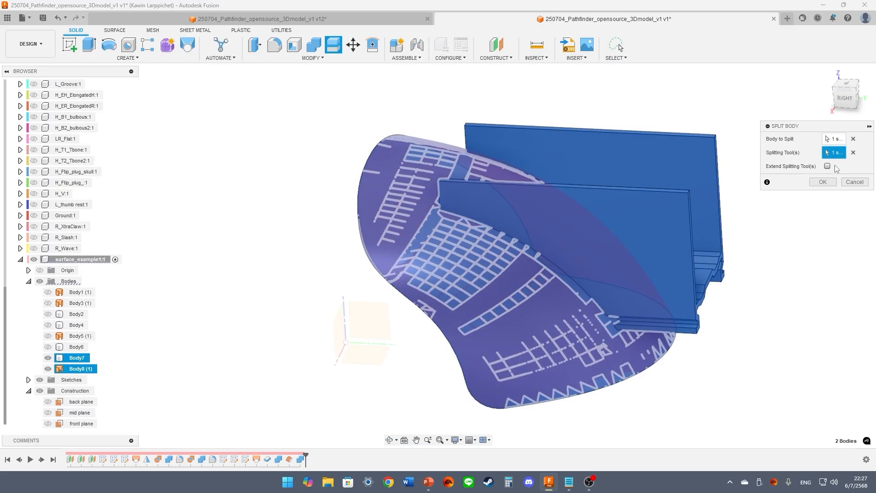
left_click(824, 182)
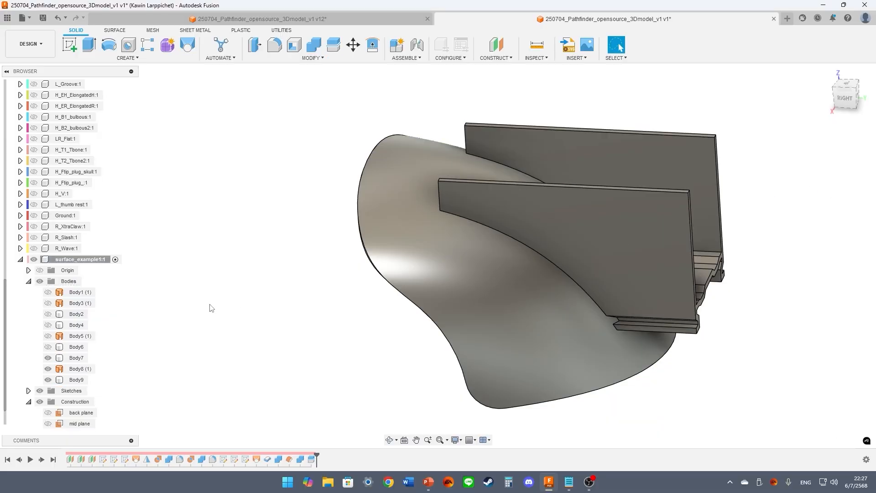
Check each piece of the split separately, then leave only Body7 shown, with Body8 and the excess plug piece Body9 hidden
left_click(48, 379)
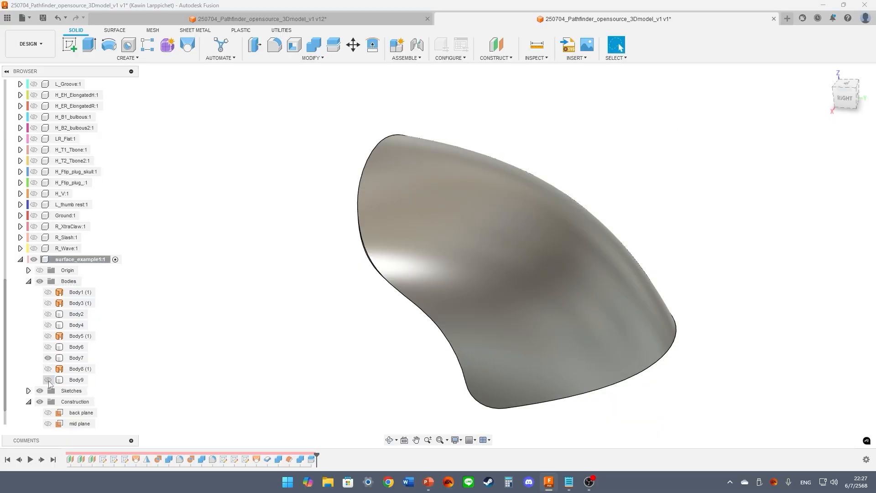
left_click(48, 358)
left_click(48, 379)
middle_click_drag(447, 247, 477, 260, "shift")
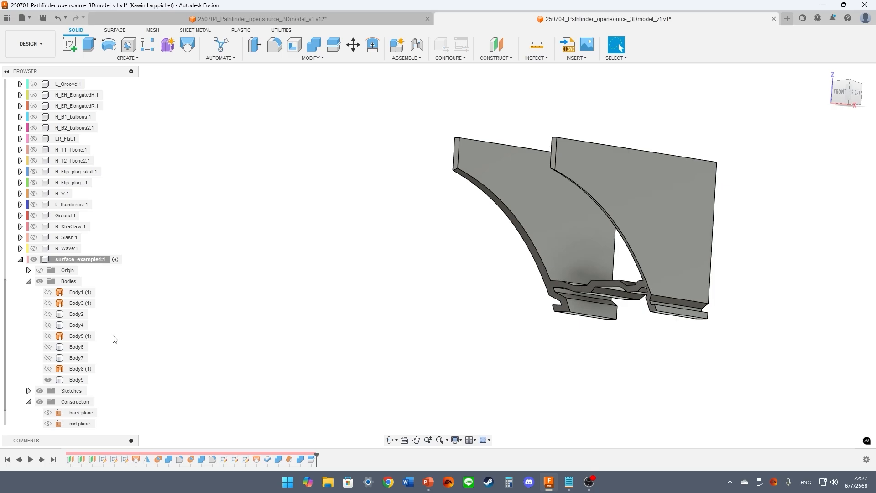
left_click(47, 358)
left_click(48, 380)
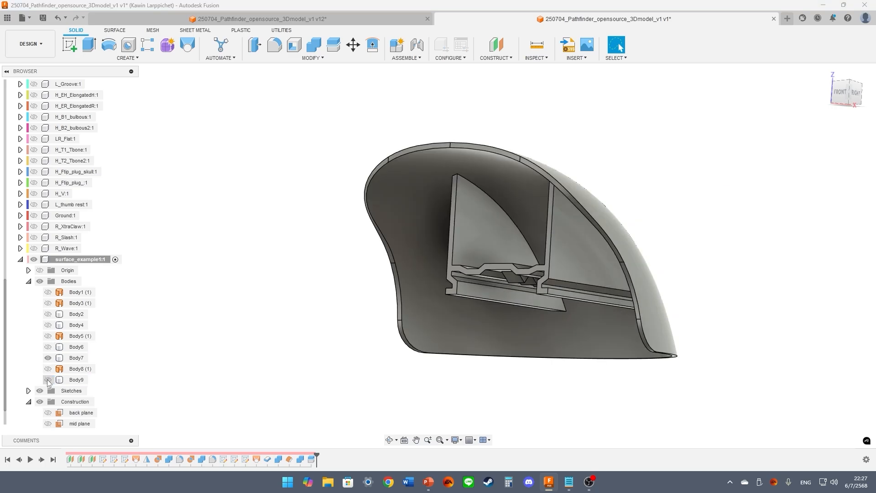
Fillet the outer rim edges of the trimmed hump shell with a constant 0.8 mm radius
middle_click_drag(361, 261, 377, 192, "shift")
left_click(379, 190)
key("Escape")
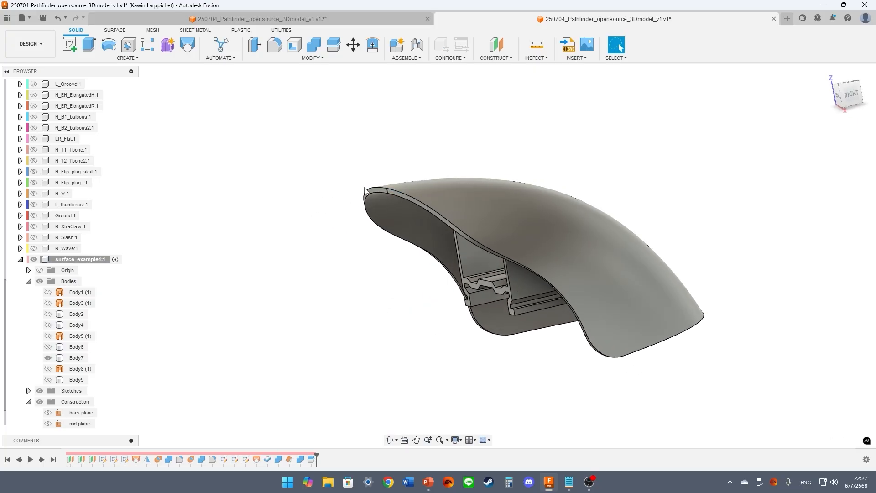
scroll(377, 192, "up", 2)
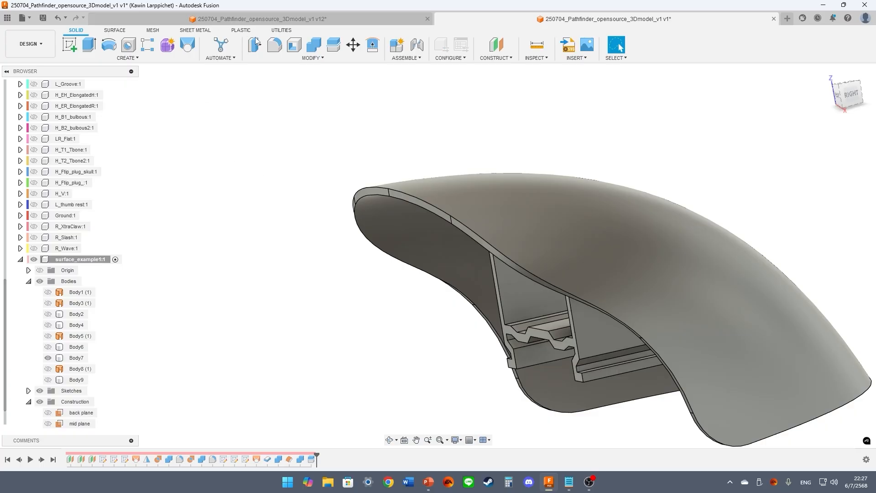
left_click(276, 45)
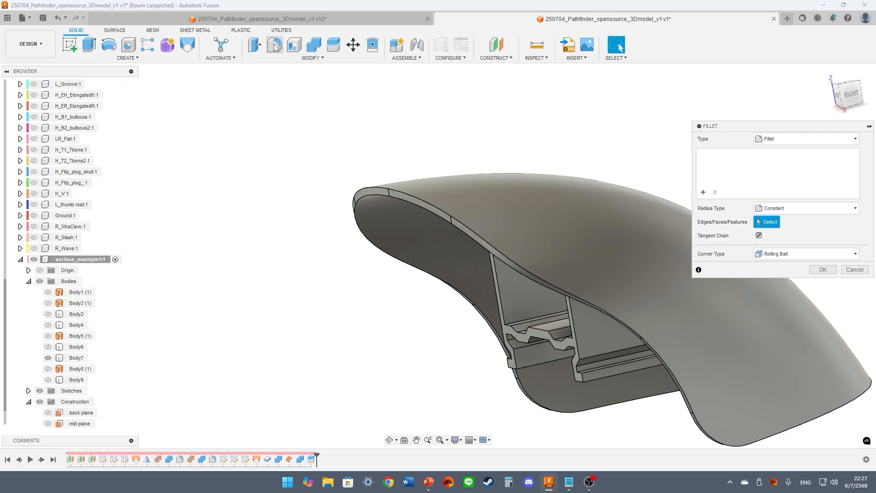
left_click(400, 195)
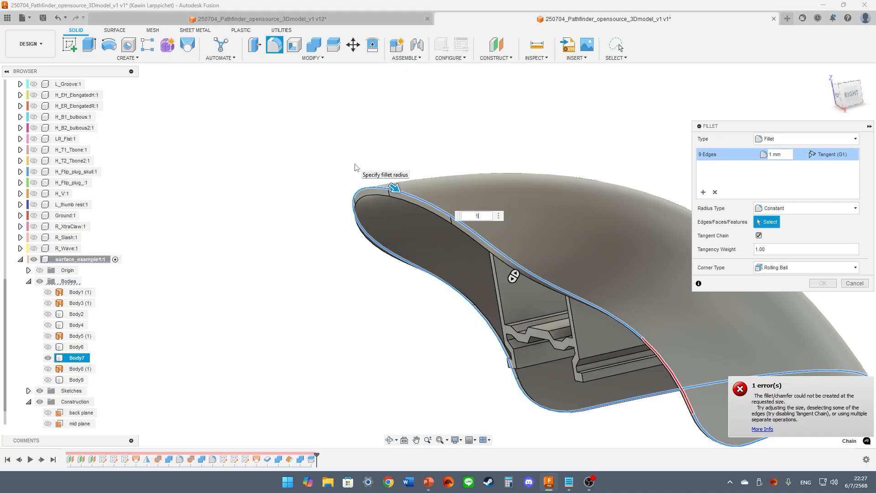
type("0")
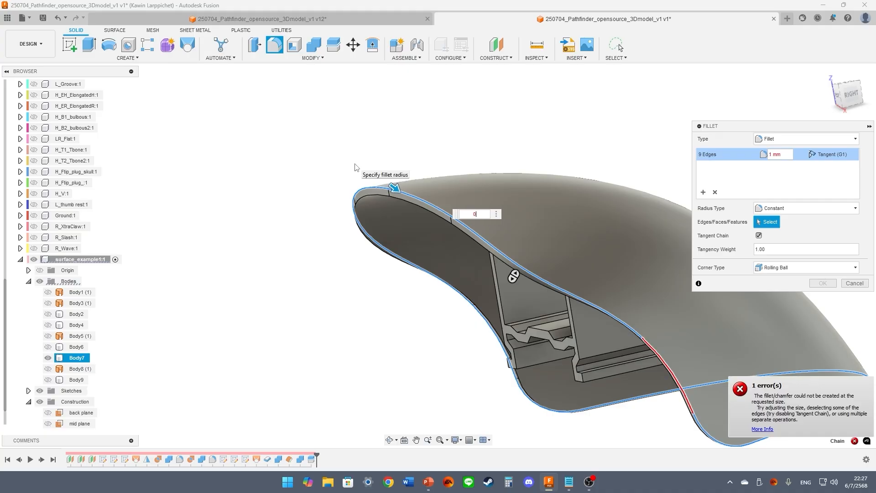
type(".8")
key("Return")
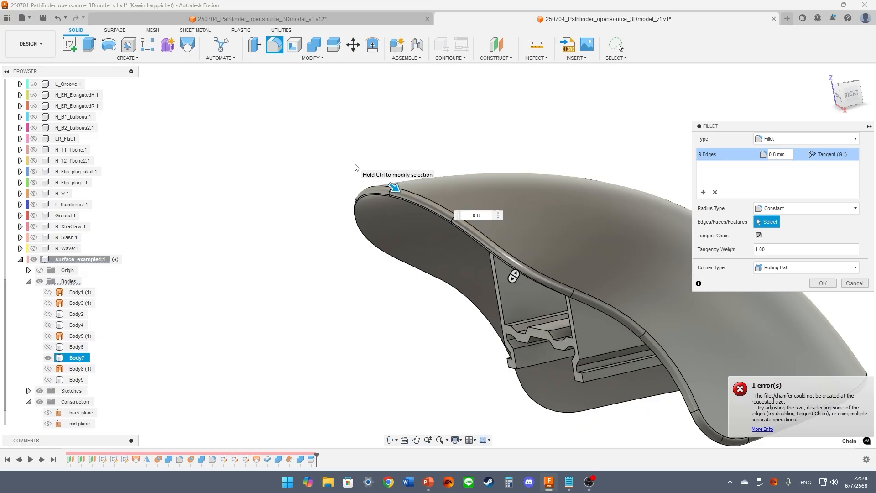
key("Return")
left_click(417, 234)
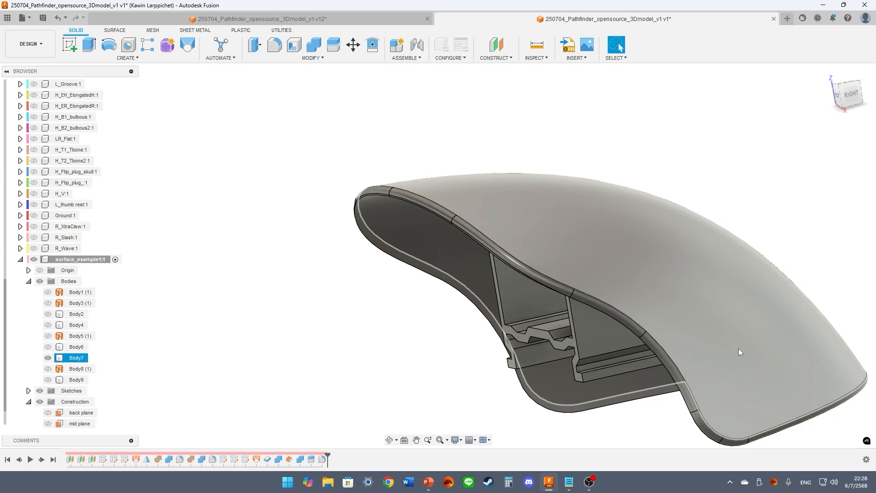
Inspect the filleted hump shell and show the side shell Body2 beside it, keeping Body4 and Body6 hidden
middle_click_drag(735, 369, 620, 47, "shift")
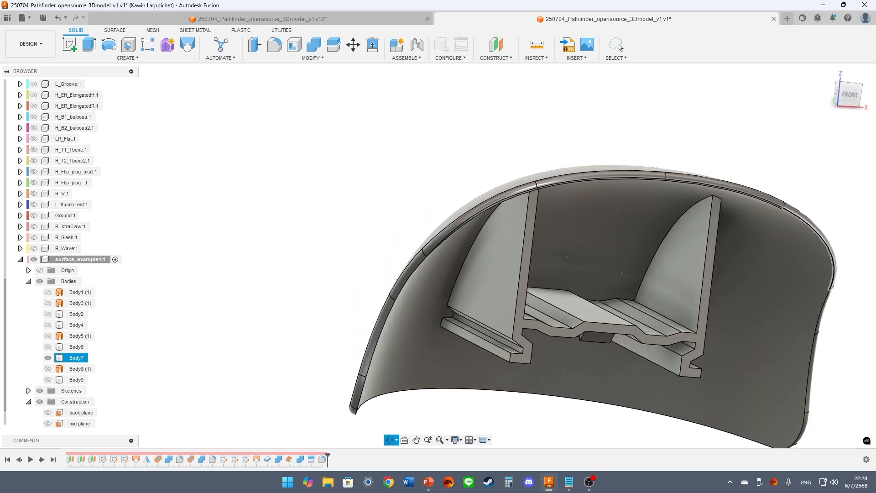
middle_click_drag(567, 256, 441, 276, "shift")
middle_click_drag(384, 291, 377, 248, "shift")
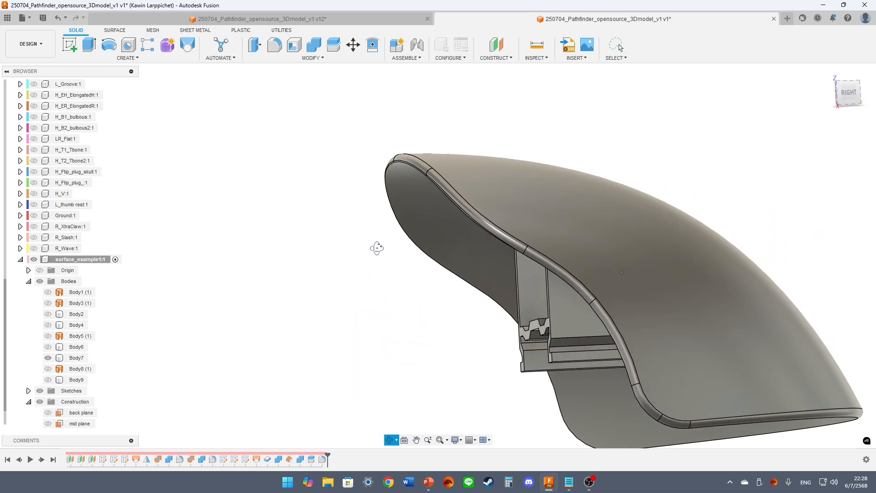
scroll(377, 249, "down", 3)
scroll(49, 337, "down", 1)
left_click(49, 336)
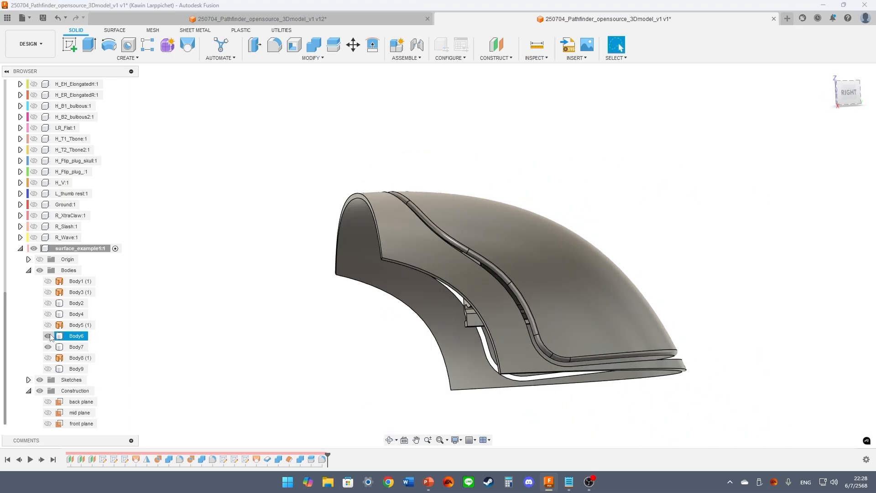
left_click(49, 314)
left_click(49, 304)
left_click(49, 305)
left_click(48, 315)
left_click(49, 305)
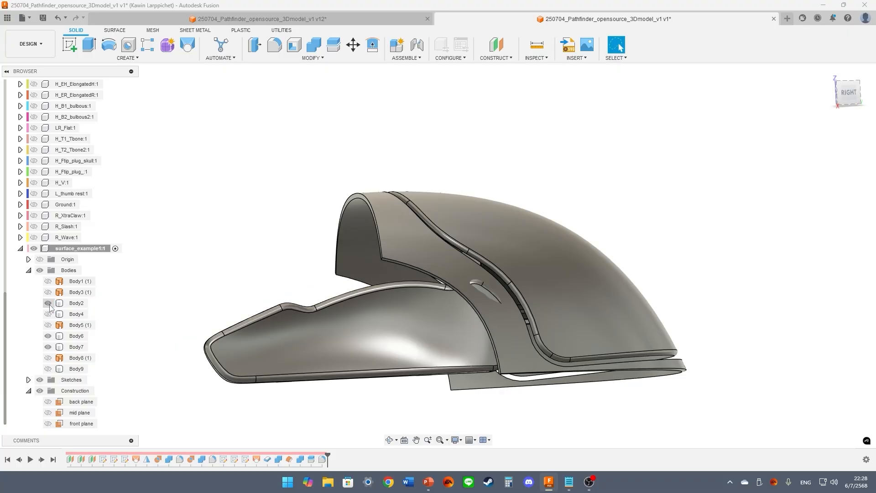
left_click(47, 337)
middle_click_drag(223, 296, 315, 310, "shift")
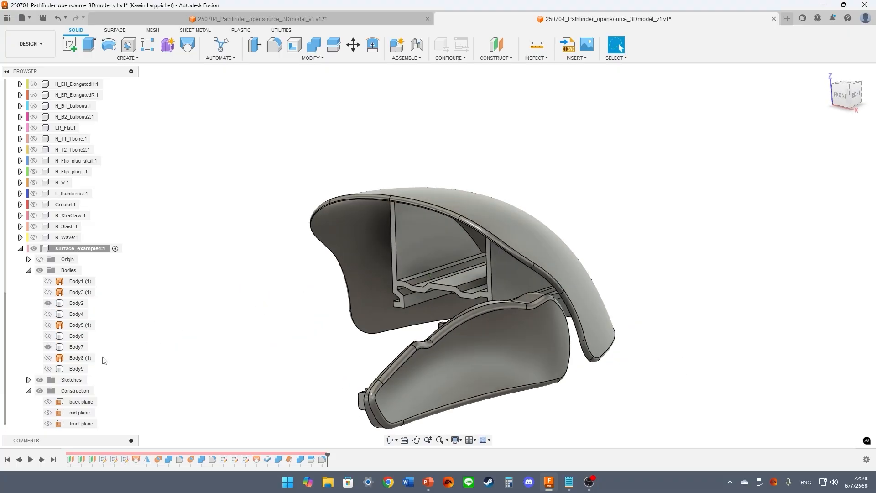
Show the opposite side shell Body4 and the side cutter component to review the side parts with the hump
left_click(48, 369)
left_click(48, 369)
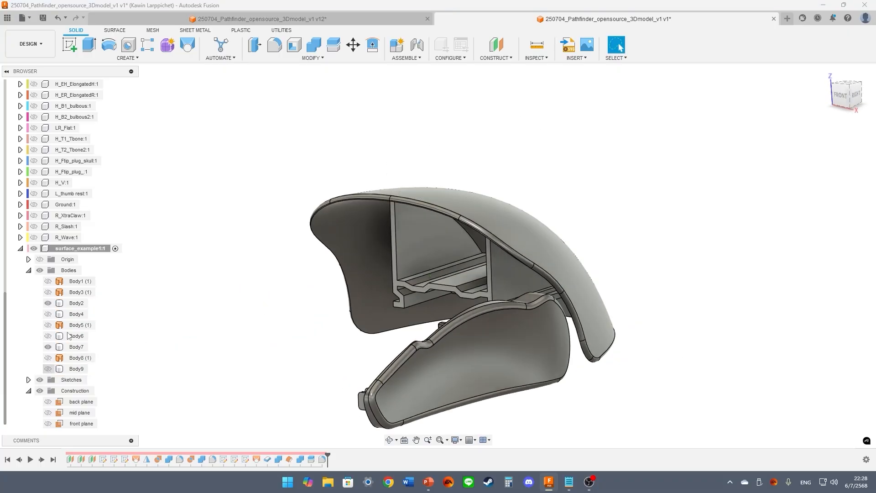
left_click(47, 315)
scroll(292, 247, "down", 4)
middle_click_drag(294, 238, 474, 215, "shift")
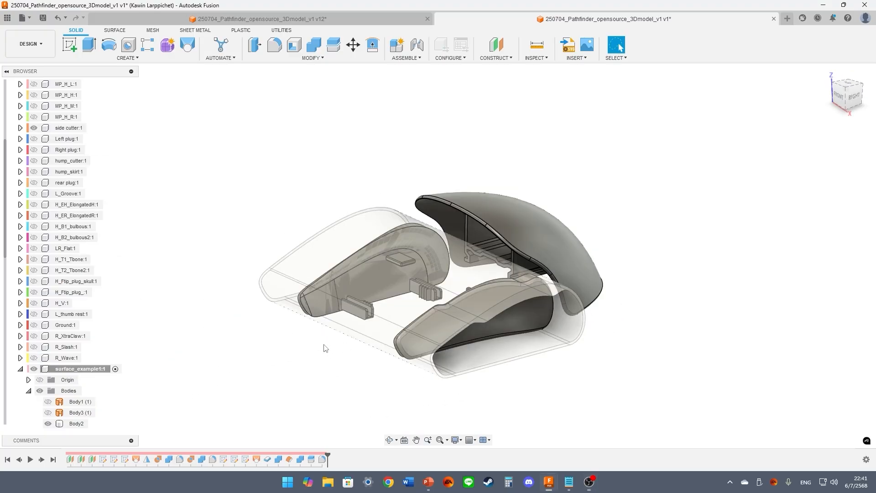
middle_click_drag(324, 345, 302, 315, "shift")
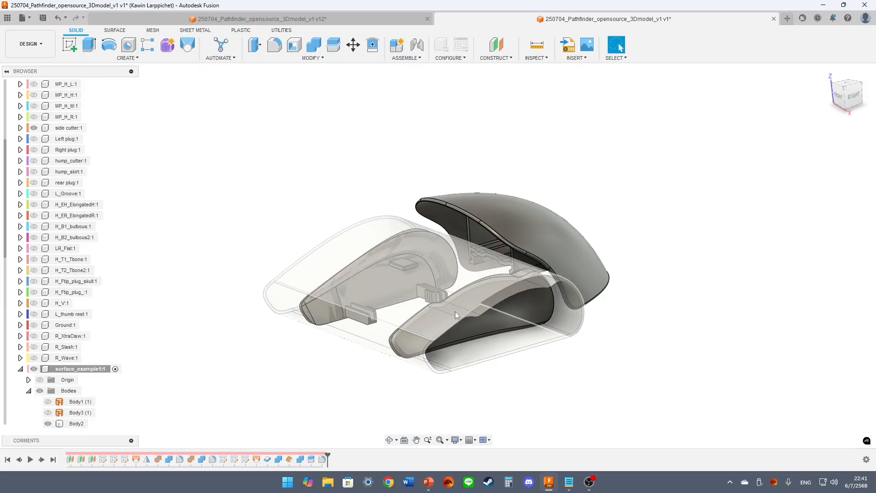
left_click(519, 306)
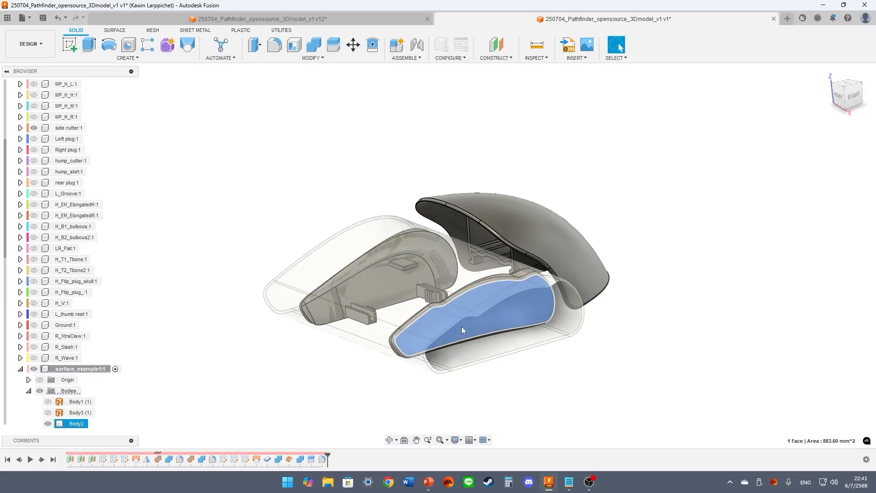
left_click(257, 376)
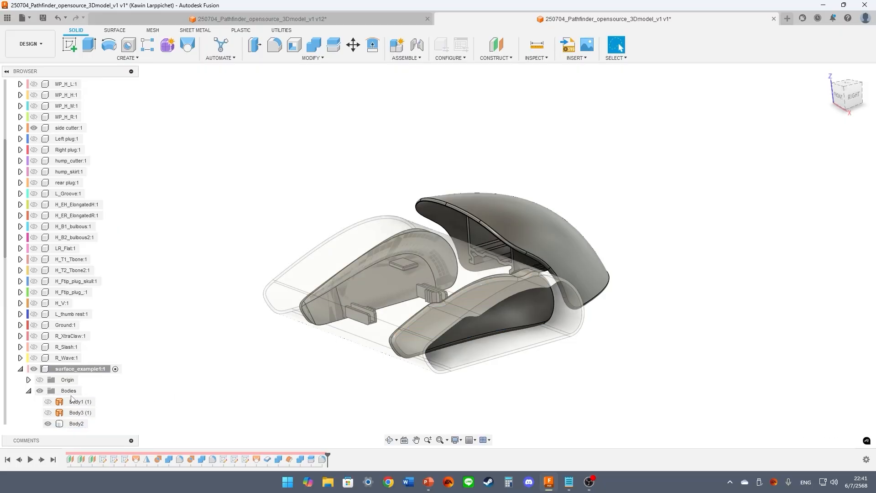
Hide the two side shells Body2 and Body4 and the hump shell Body7
scroll(75, 393, "down", 5)
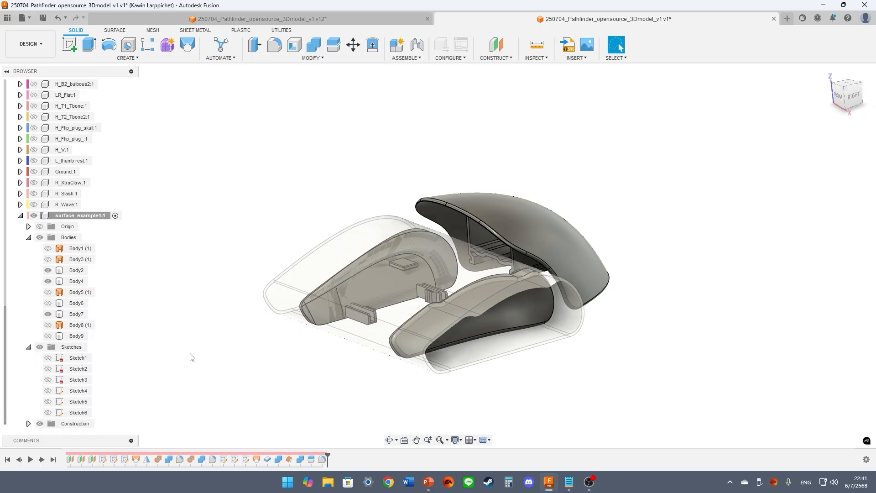
left_click(48, 315)
left_click(50, 316)
left_click(48, 271)
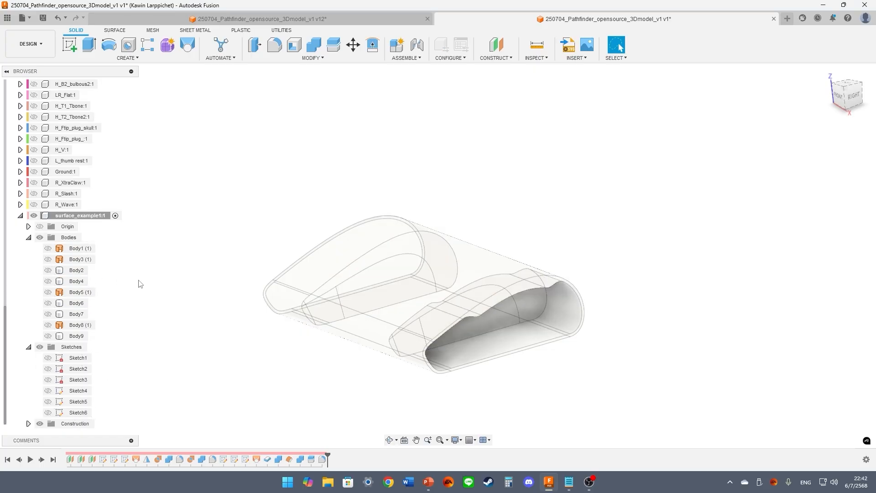
Show the profile curves in Sketch1, Sketch2 and Sketch3, and hide the side cutter component
left_click(46, 359)
left_click(47, 369)
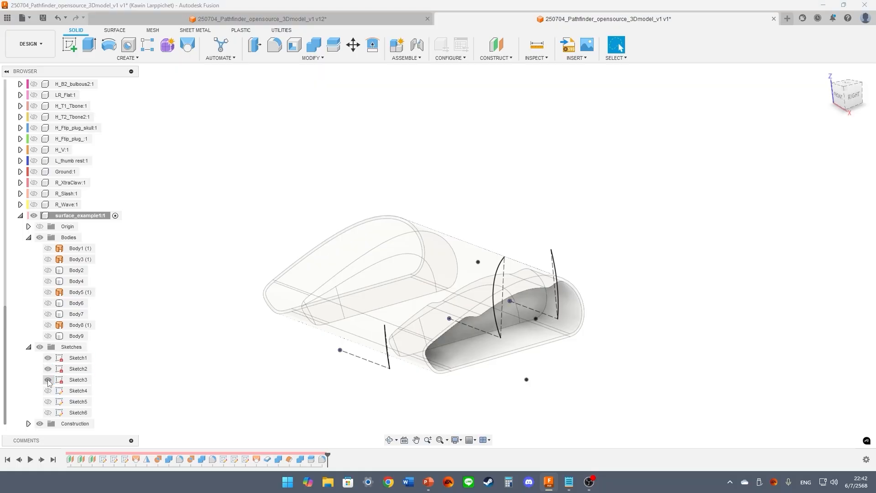
scroll(66, 233, "up", 6)
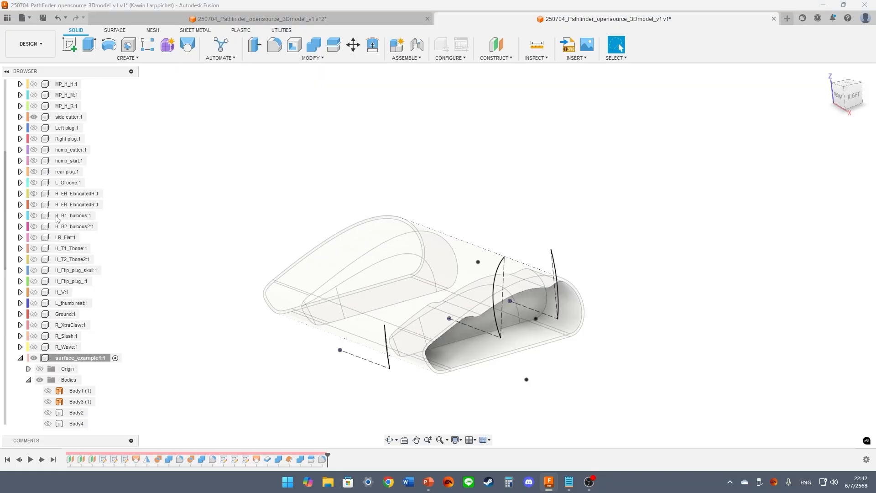
left_click(33, 172)
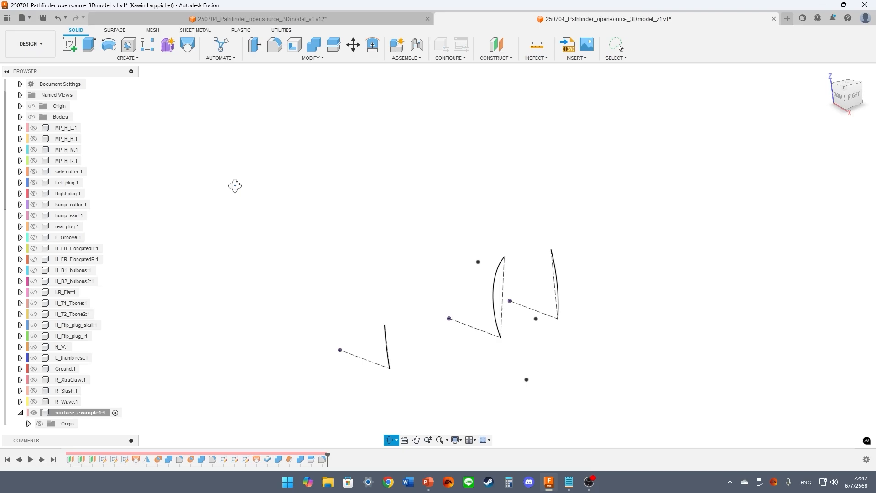
middle_click_drag(234, 185, 196, 227, "shift")
scroll(49, 307, "down", 3)
scroll(51, 309, "down", 2)
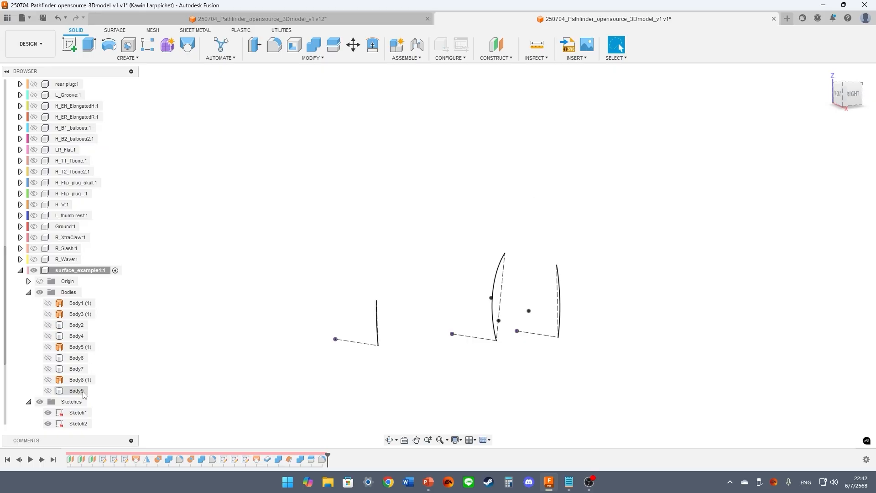
Highlight the profile sketches Sketch1, Sketch2 and Sketch3 one after another to identify their curves in the model
scroll(76, 385, "down", 2)
left_click(76, 370)
left_click(76, 380)
left_click(79, 391)
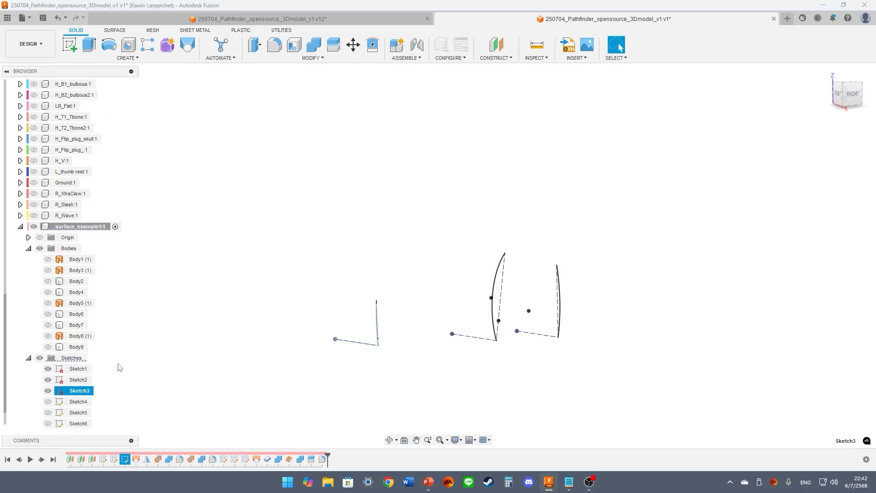
left_click(118, 368)
middle_click_drag(207, 299, 207, 309, "shift")
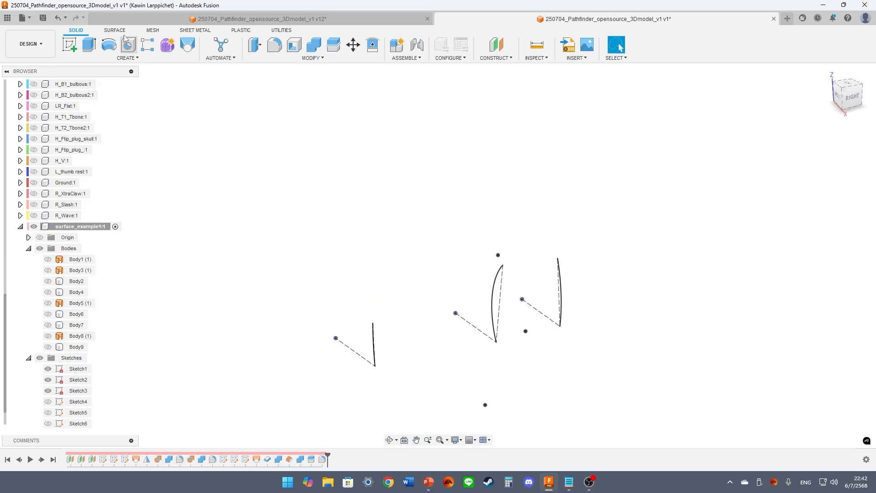
Create a form in the surface_example component and loft it through the three sketch arcs, starting at Sketch3, then Sketch2 and Sketch1
left_click(127, 58)
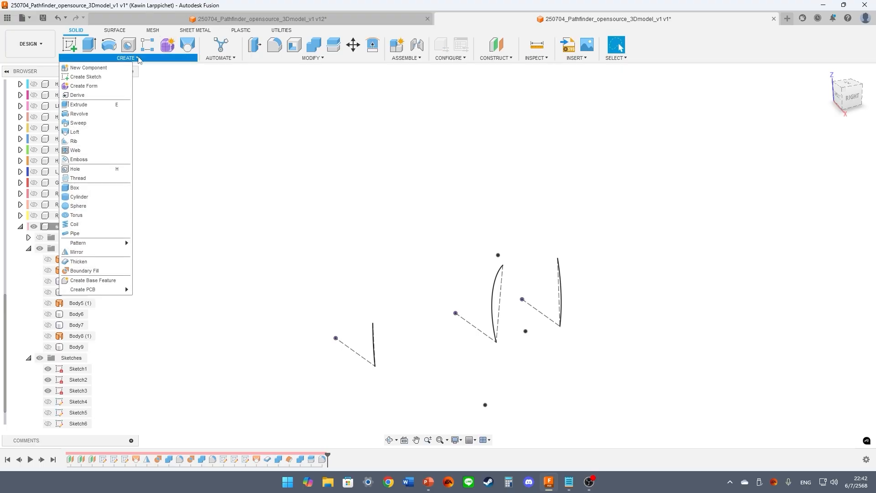
left_click(78, 87)
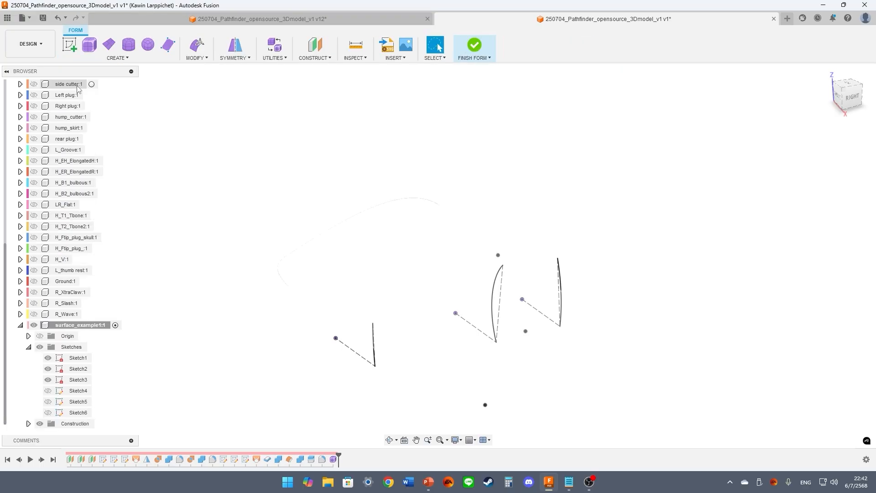
left_click(114, 58)
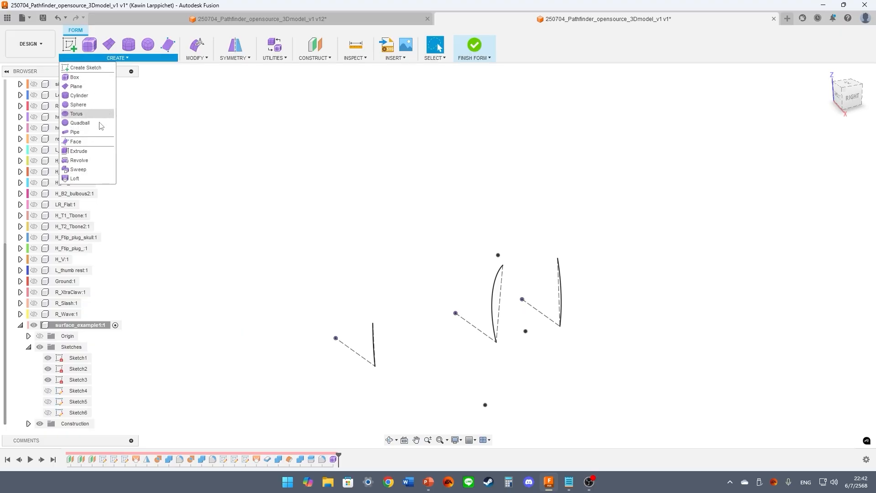
left_click(86, 180)
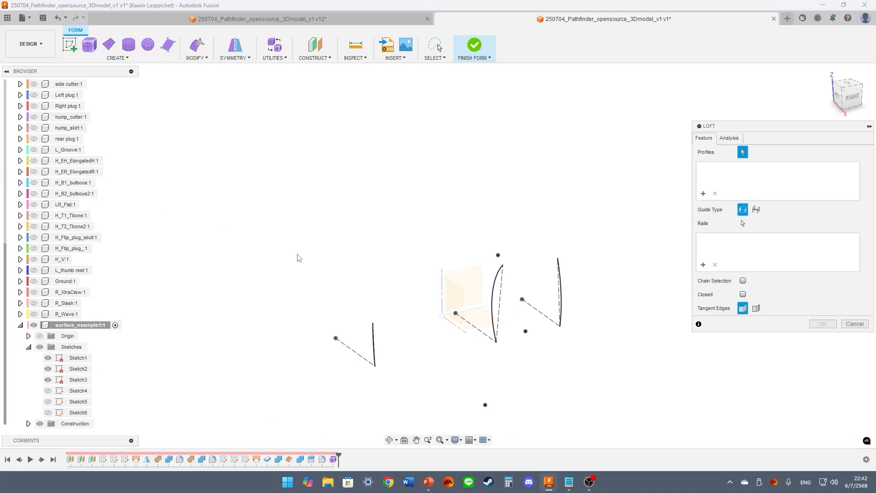
scroll(381, 372, "up", 3)
left_click(365, 314)
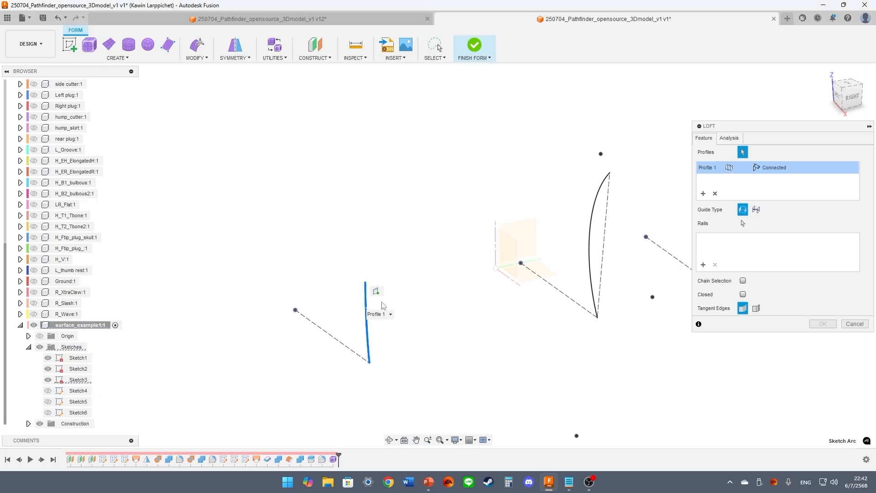
left_click(593, 245)
middle_click_drag(592, 245, 411, 265)
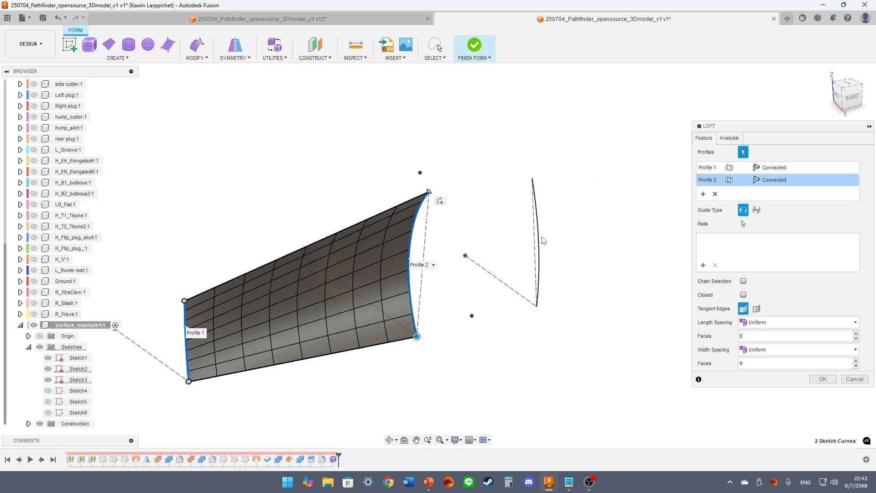
left_click(541, 240)
middle_click_drag(475, 245, 515, 208, "shift")
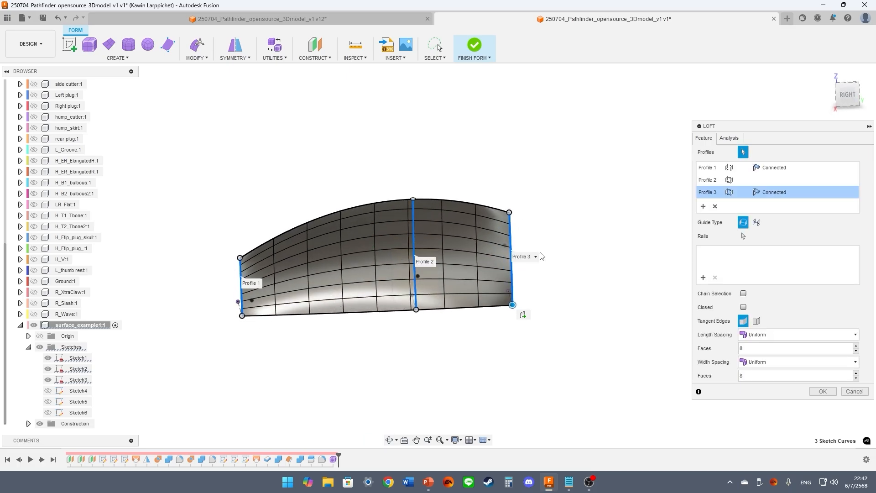
middle_click_drag(426, 291, 621, 340, "shift")
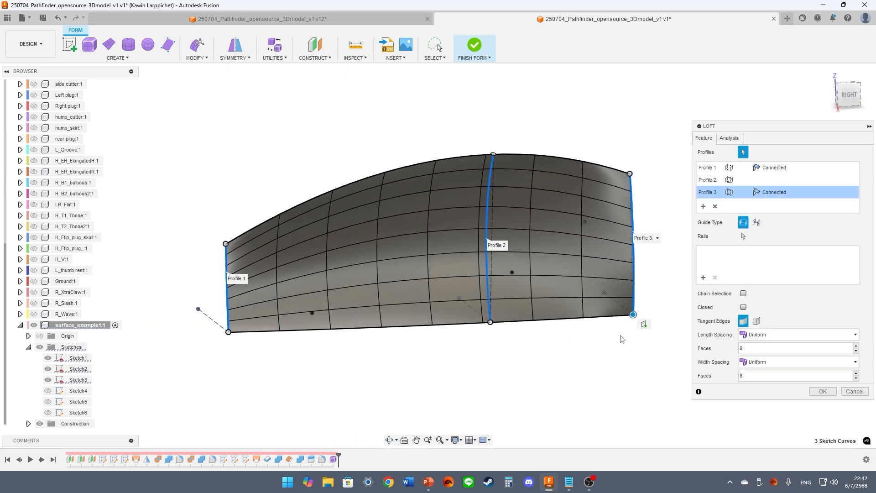
Reduce the form loft's length spacing to 3 faces
left_click(856, 351)
left_click(856, 352)
left_click(857, 351)
left_click(856, 352)
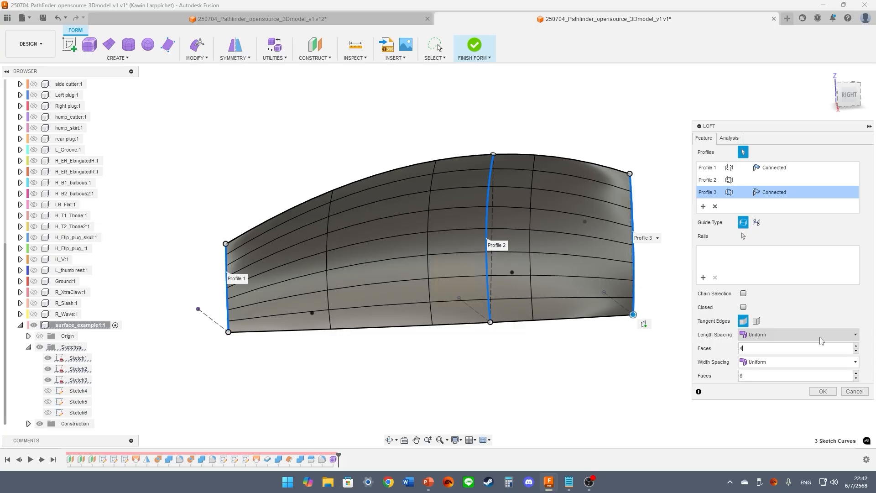
left_click(857, 352)
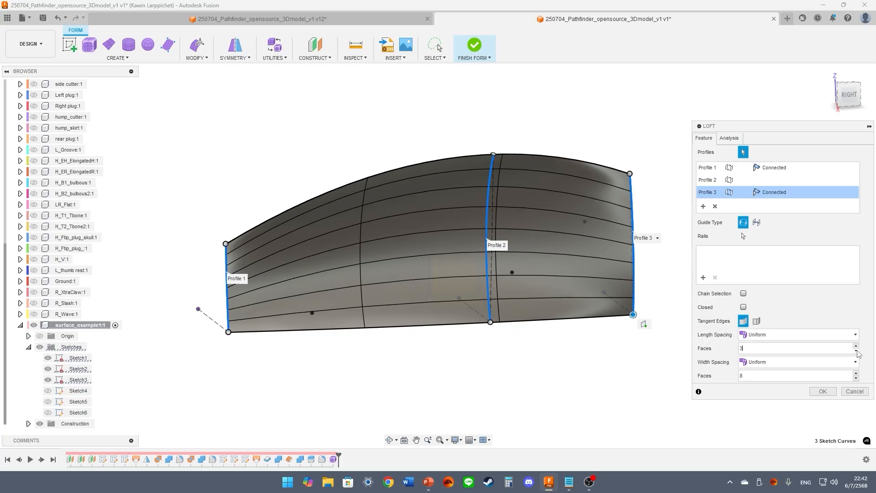
left_click(857, 346)
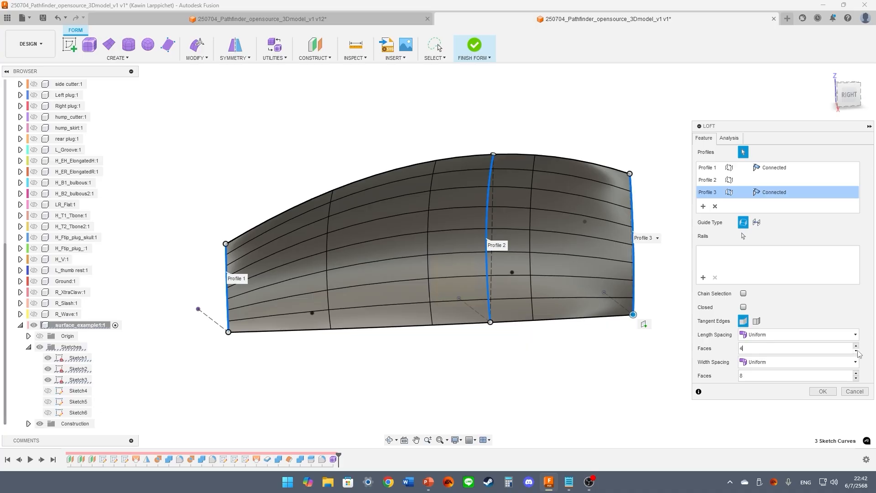
left_click(856, 352)
Set the form loft's width spacing to 5 faces, trying nearby face counts against the preview
left_click(857, 378)
left_click(856, 379)
left_click(856, 379)
left_click(856, 378)
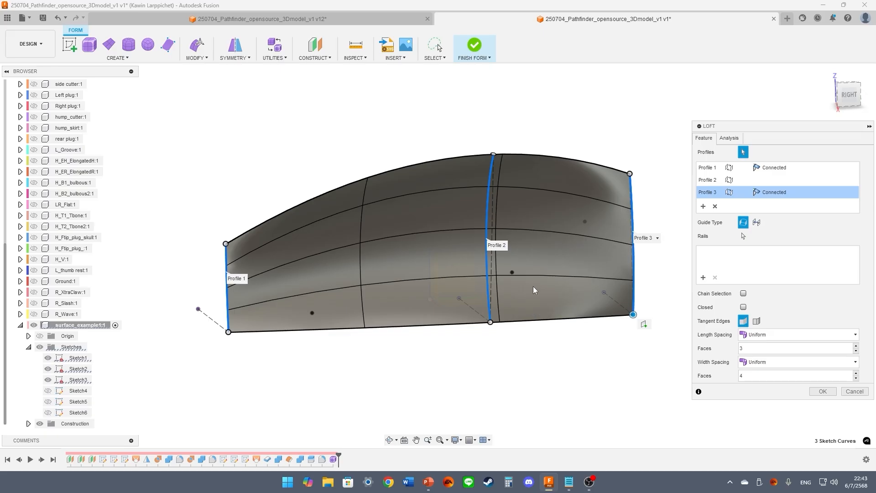
middle_click_drag(533, 286, 524, 294, "shift")
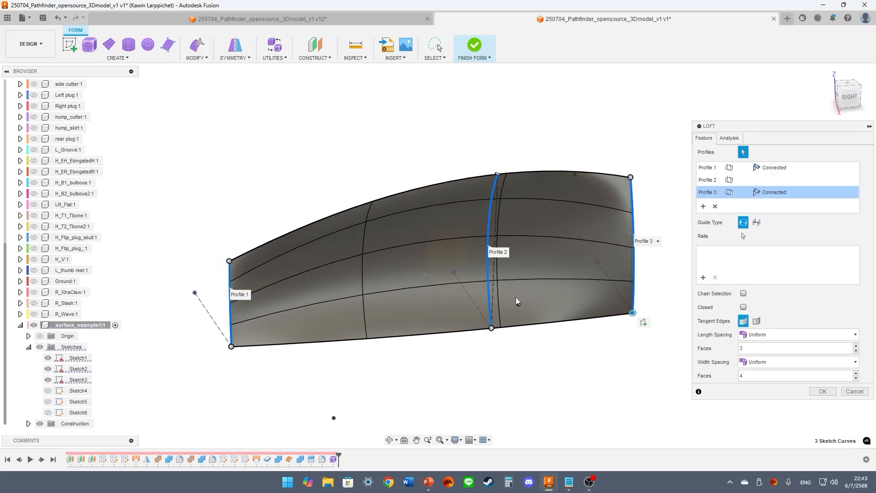
left_click(856, 373)
left_click(856, 373)
left_click(857, 379)
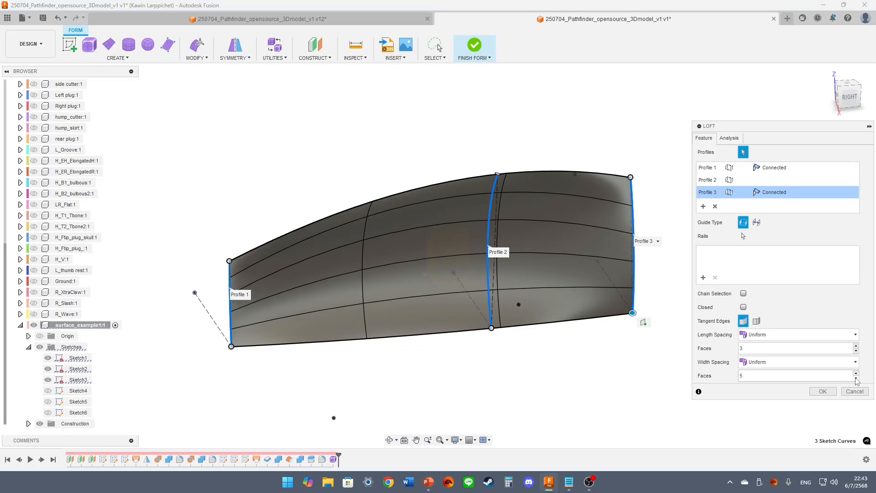
left_click(857, 379)
middle_click_drag(552, 343, 591, 351, "shift")
left_click(856, 373)
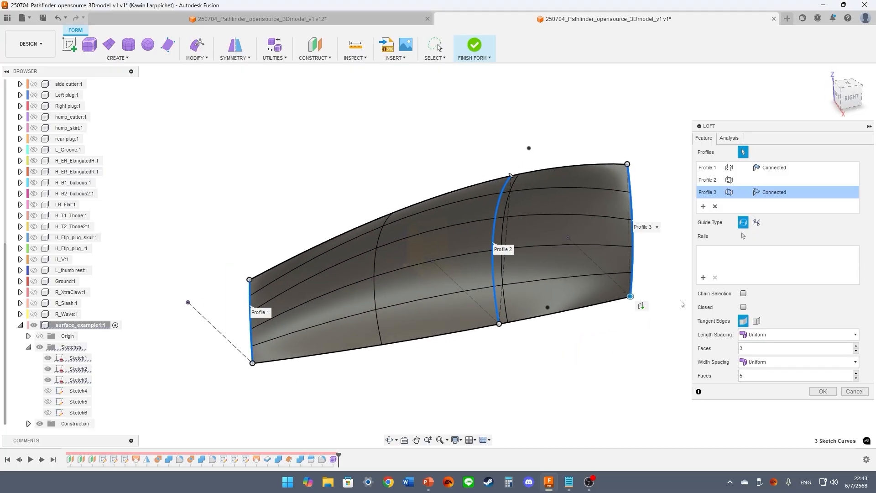
Give the loft's end profiles, Profile 1 and Profile 3, a Direction end condition
left_click(773, 192)
left_click(775, 167)
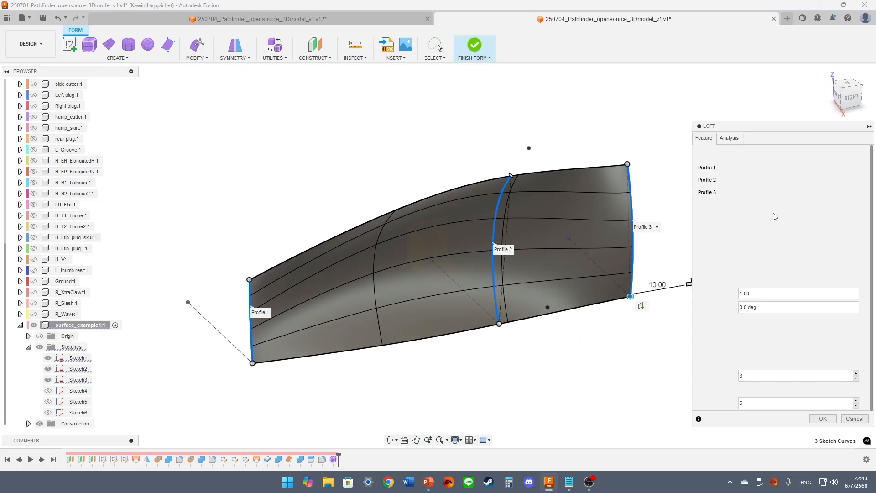
left_click(774, 167)
left_click(774, 188)
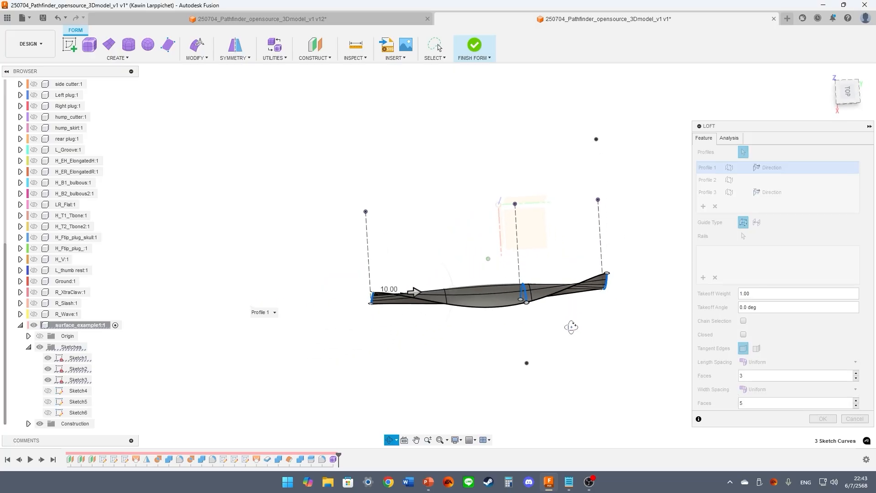
left_click(714, 194)
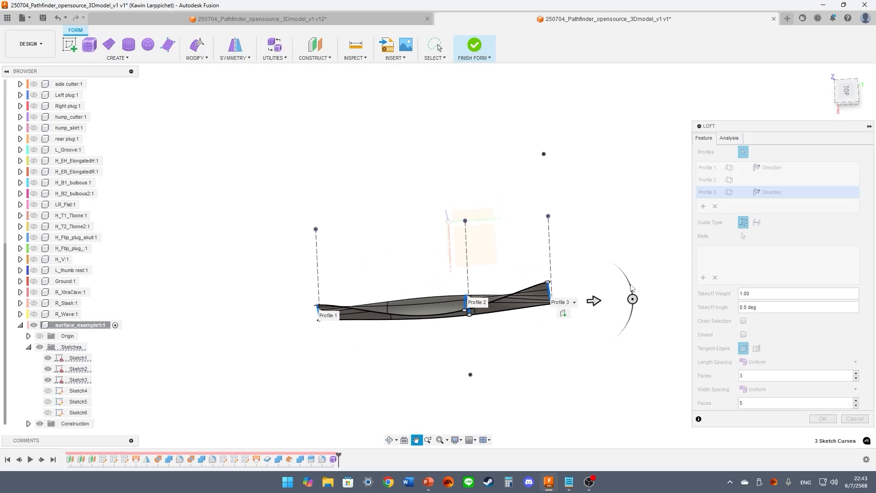
Adjust the takeoff angle at Profile 3, complete the loft and finish the form
left_click_drag(632, 297, 653, 300)
left_click(821, 420)
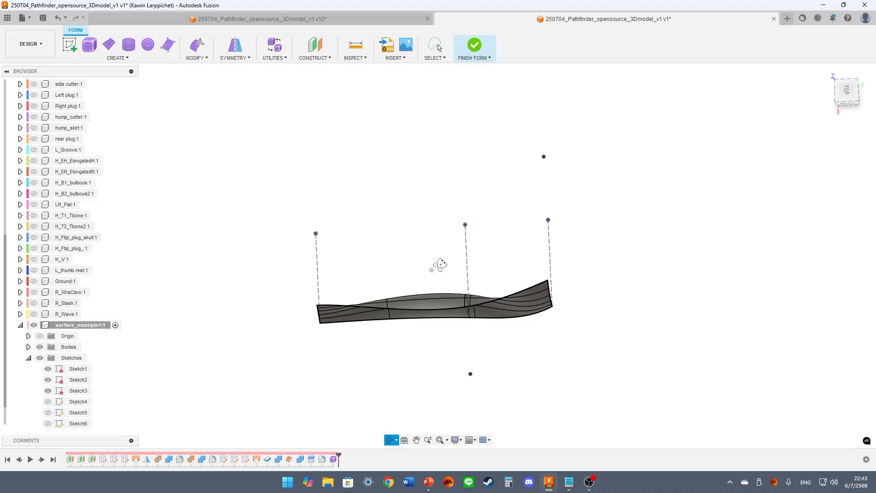
middle_click_drag(439, 262, 451, 225, "shift")
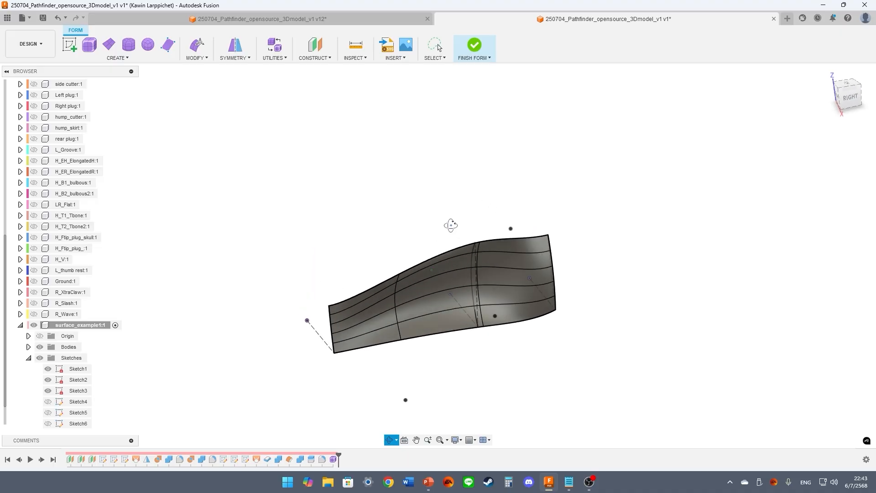
left_click(481, 51)
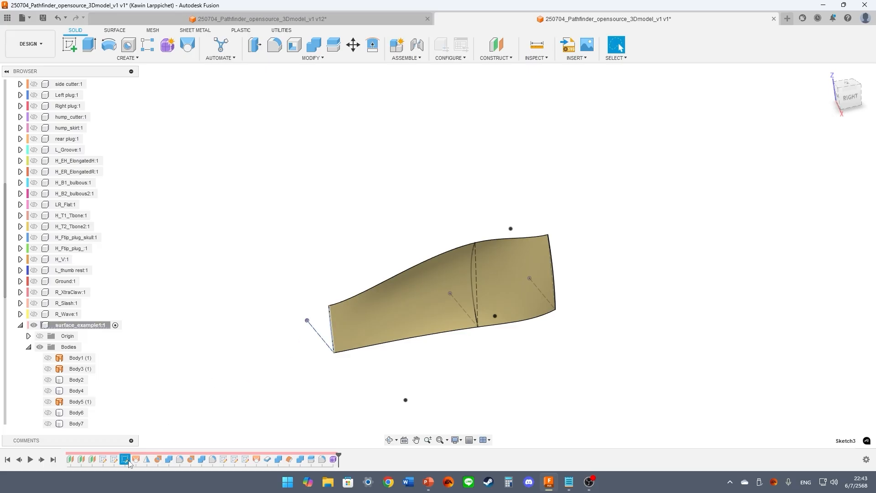
Hide the form surface Body10 and view the earlier side surfaces Body1 and Body3, briefly checking the hump surface Body5
middle_click_drag(177, 399, 189, 398, "shift")
scroll(69, 407, "down", 7)
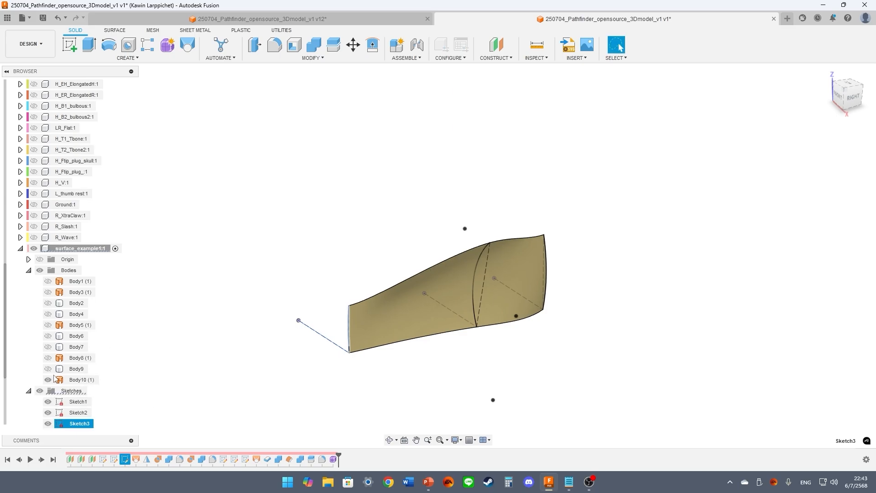
left_click(47, 380)
left_click(47, 325)
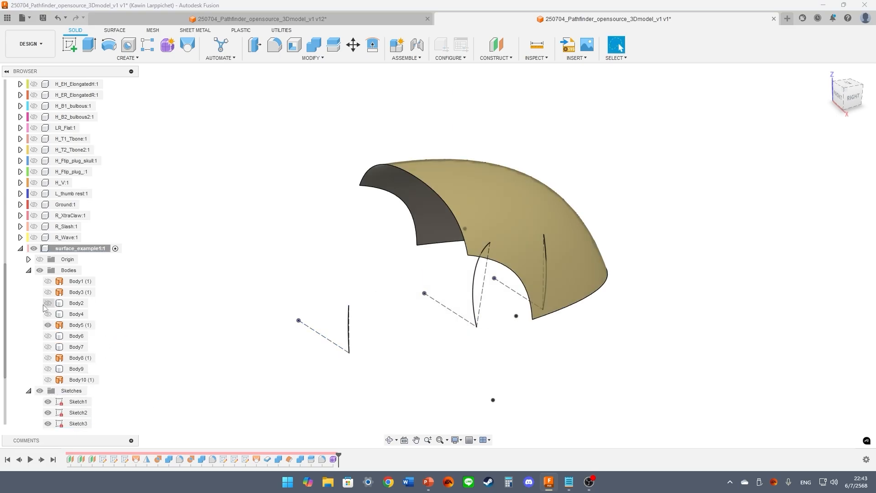
left_click(48, 292)
left_click(48, 281)
left_click(48, 325)
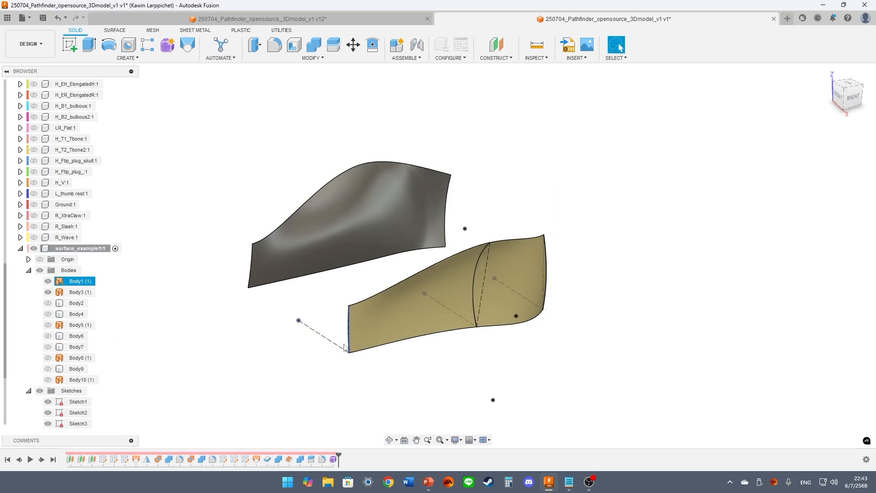
scroll(298, 350, "up", 3)
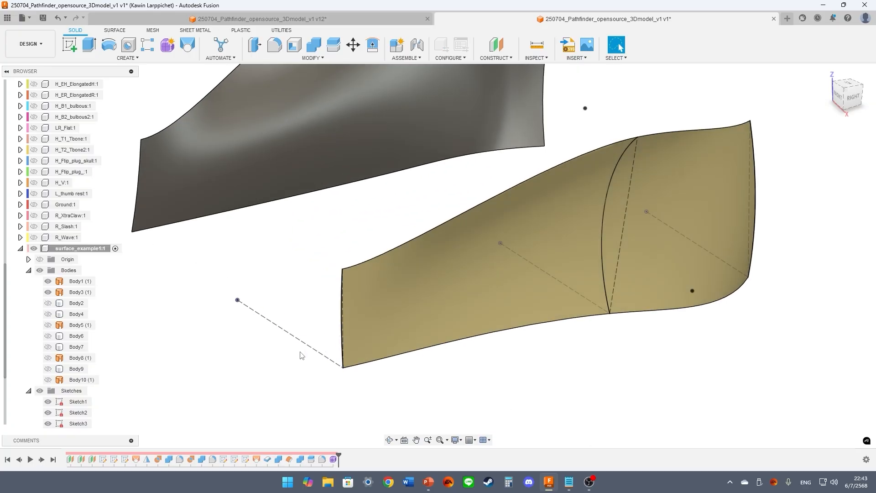
Open Sketch2 to review its dimensioned arc, leave the sketch and locate its profile on the side surface Body1
double_click(113, 459)
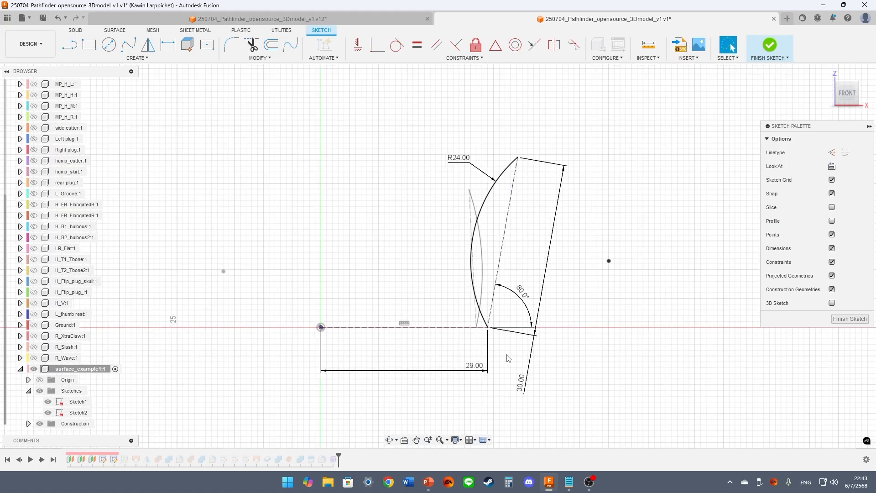
left_click(779, 44)
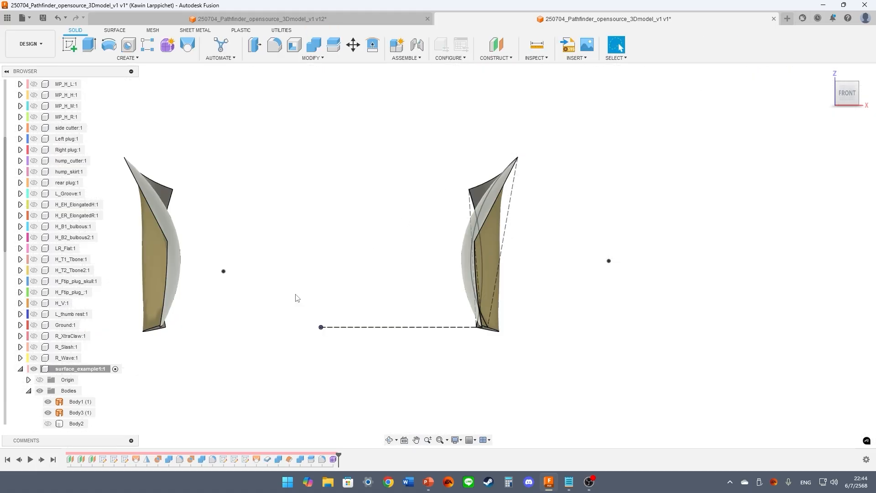
left_click(114, 465)
mouse_move(384, 242)
middle_mouse_down("shift")
mouse_move(319, 247)
mouse_move(306, 272)
middle_mouse_up("shift")
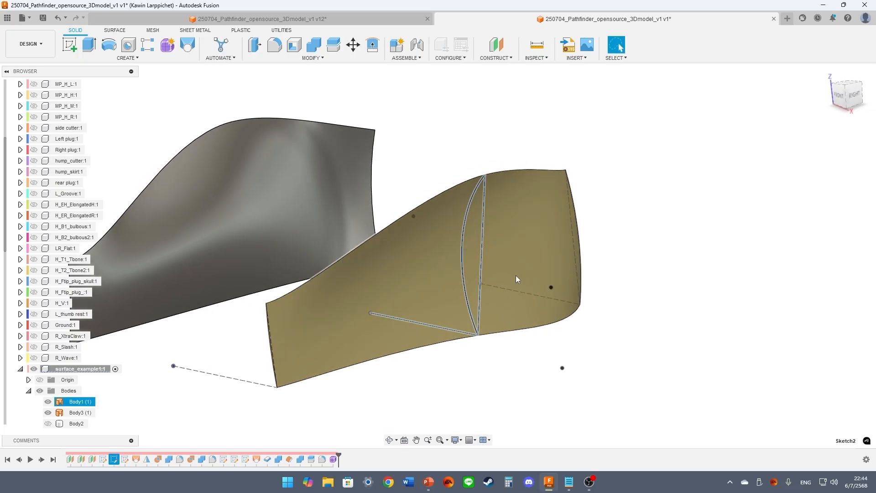
left_click(517, 279)
left_click(73, 402)
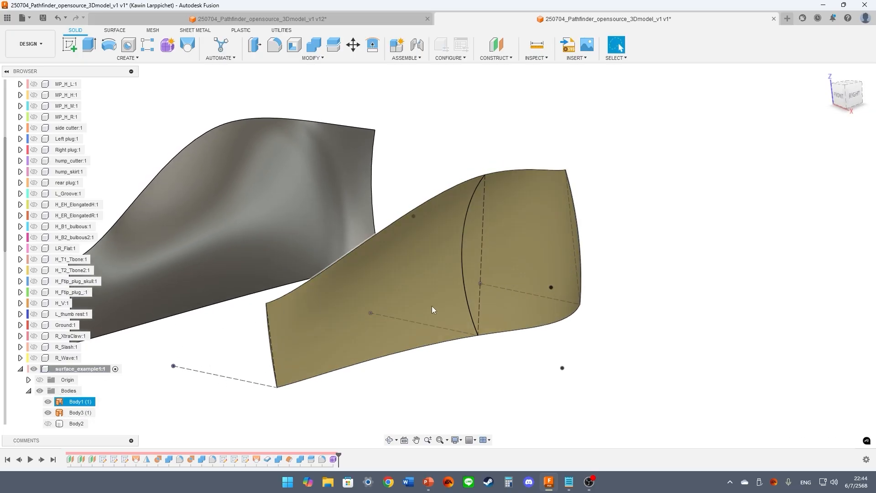
key("Escape")
Hide Body1 and Body3, show Body10 and reopen its form feature for editing
scroll(68, 320, "down", 5)
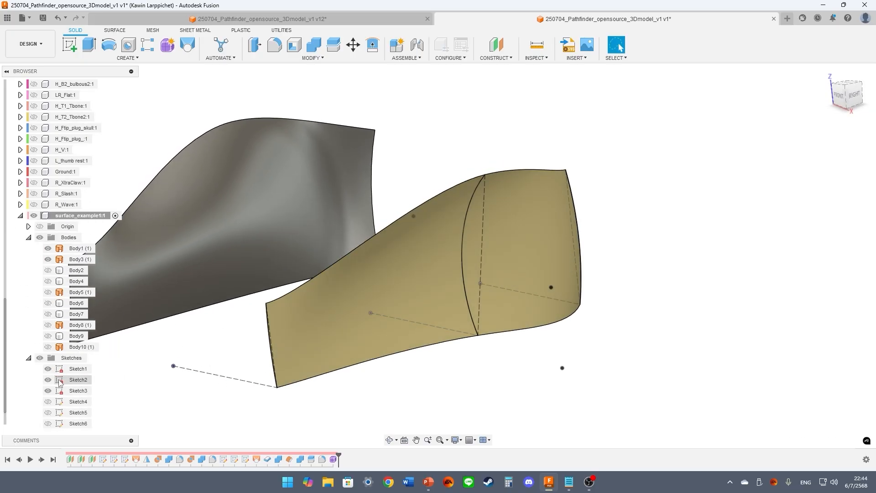
left_click(51, 348)
left_click(48, 248)
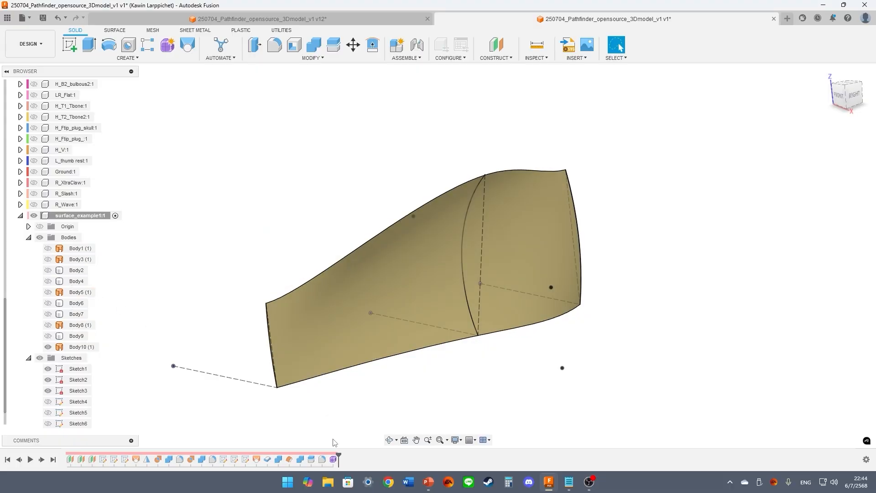
double_click(332, 460)
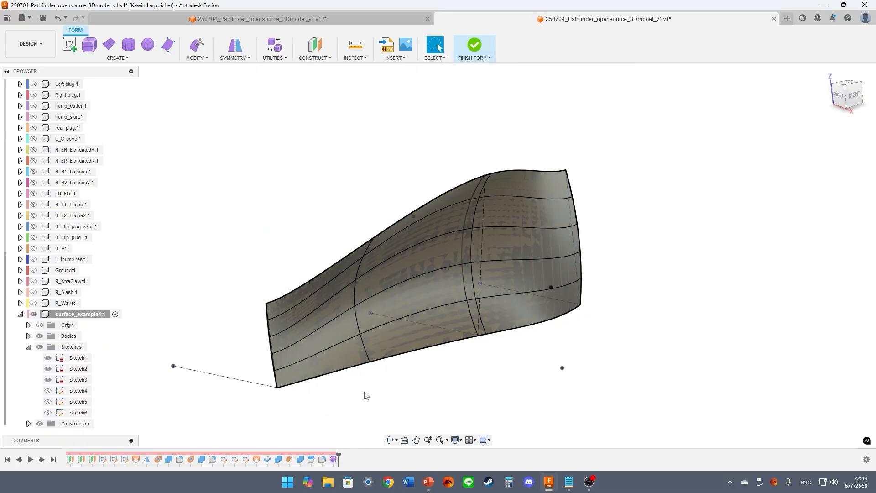
middle_click_drag(505, 283, 476, 271, "shift")
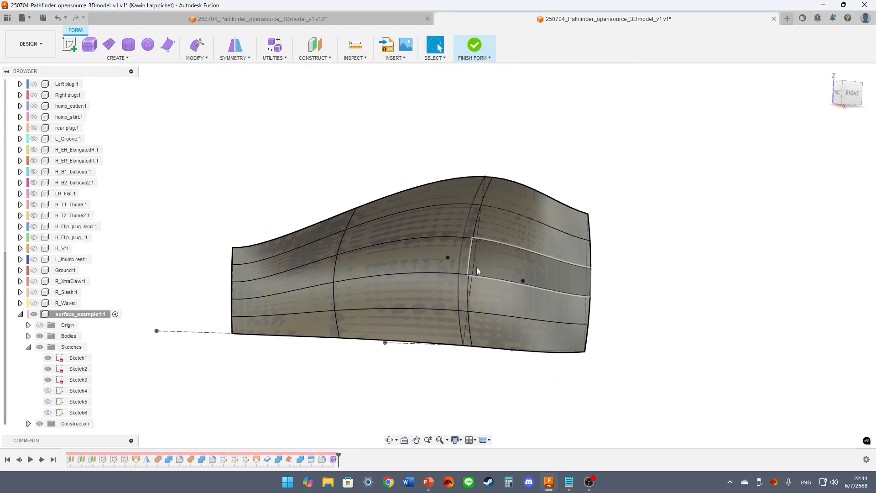
Select the lengthwise edge loop running through the middle of the form and hide Sketch1, Sketch2 and Sketch3
double_click(278, 272)
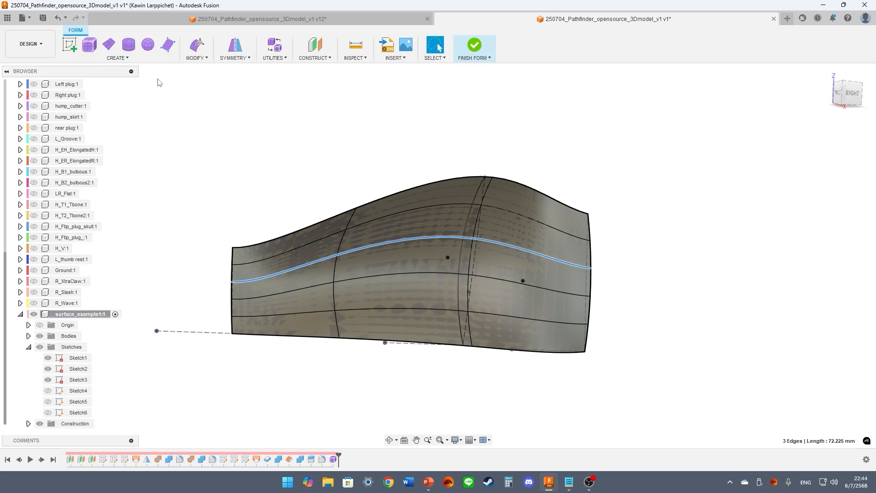
left_click(144, 60)
left_click(144, 61)
middle_click_drag(367, 219, 372, 274, "shift")
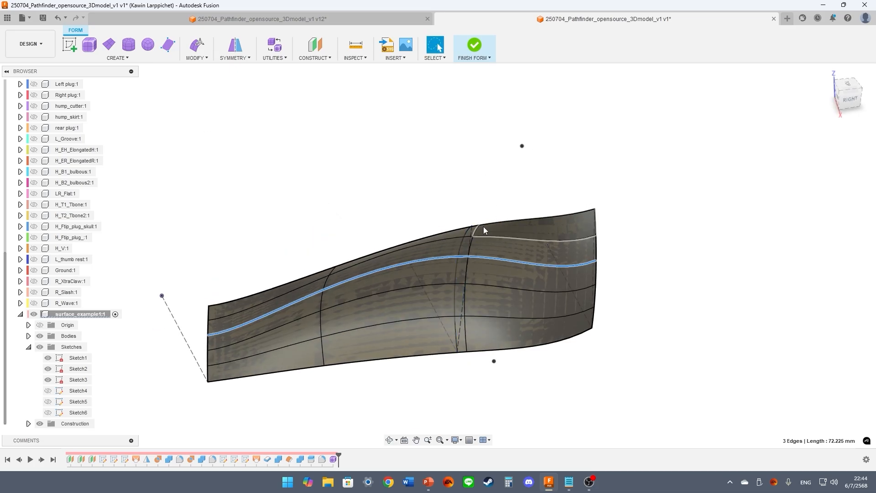
left_click(51, 379)
left_click(50, 369)
left_click(50, 358)
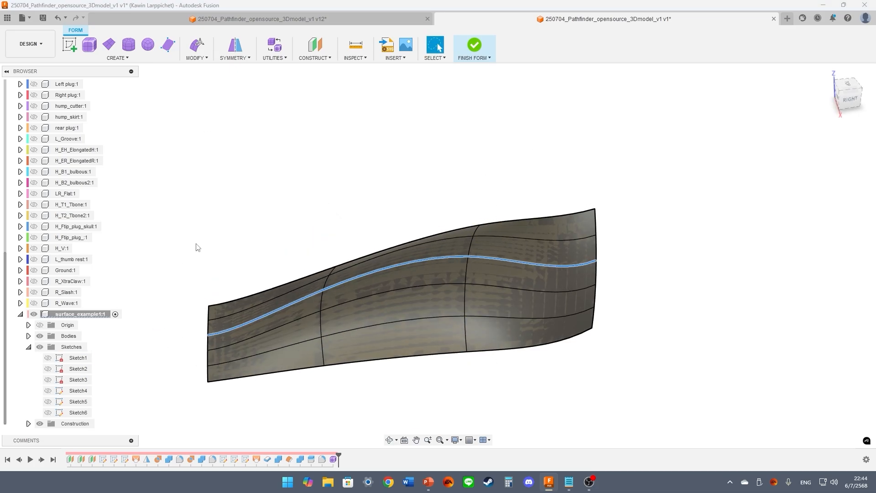
Use Edit Form to pull the middle face of the form's lowest row outward and move its bottom edge outward 10 mm
middle_click_drag(197, 247, 225, 216, "shift")
left_click(201, 47)
left_click(397, 274)
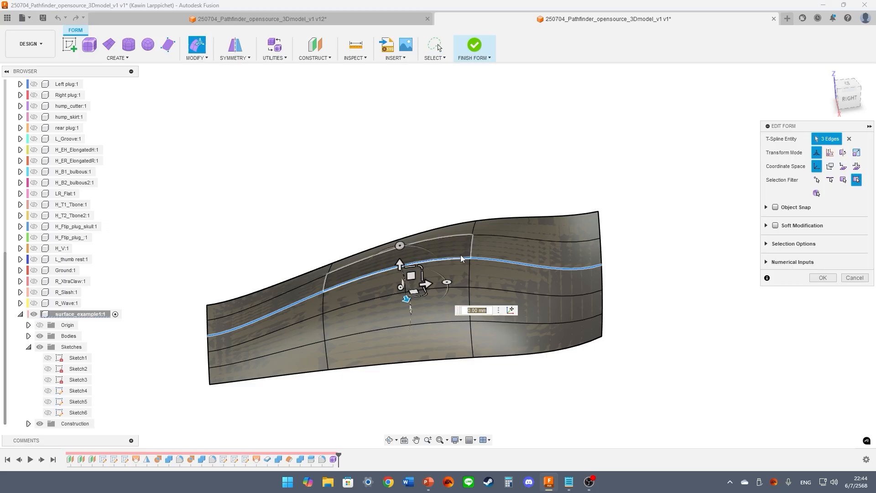
left_click(463, 342)
left_click(473, 340)
middle_click_drag(414, 283, 460, 327, "shift")
left_click(404, 352)
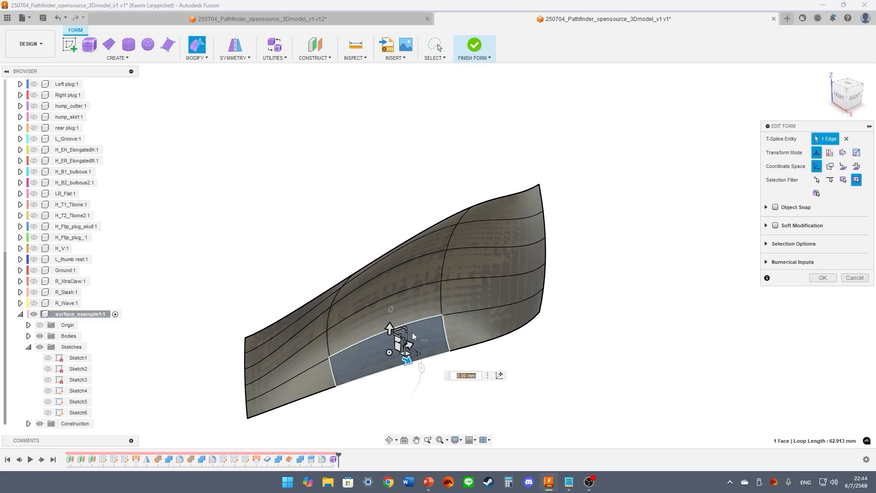
left_click_drag(406, 361, 420, 371)
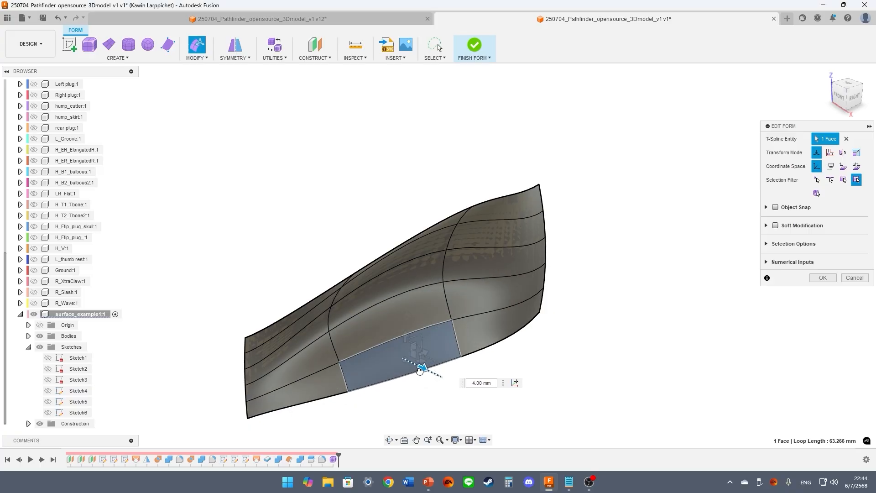
left_click(408, 365)
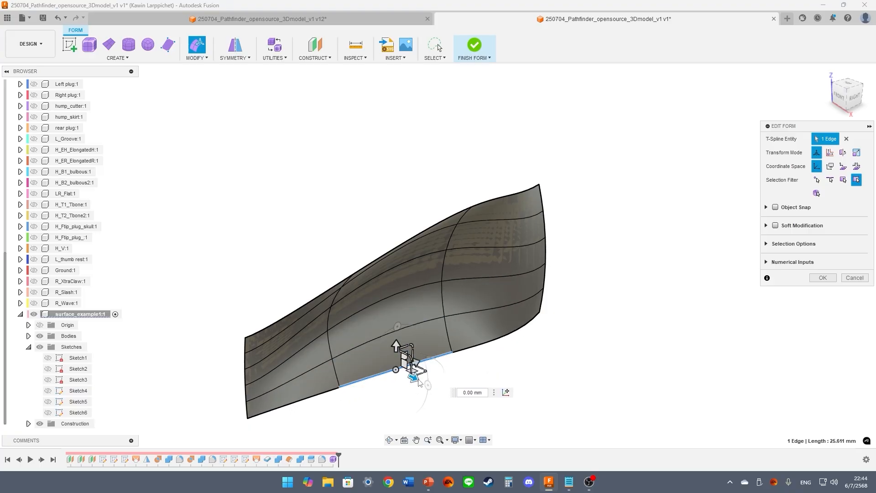
left_click_drag(419, 383, 459, 401)
Show the side cutter component and compare its end with the reshaped form surface
scroll(56, 226, "up", 3)
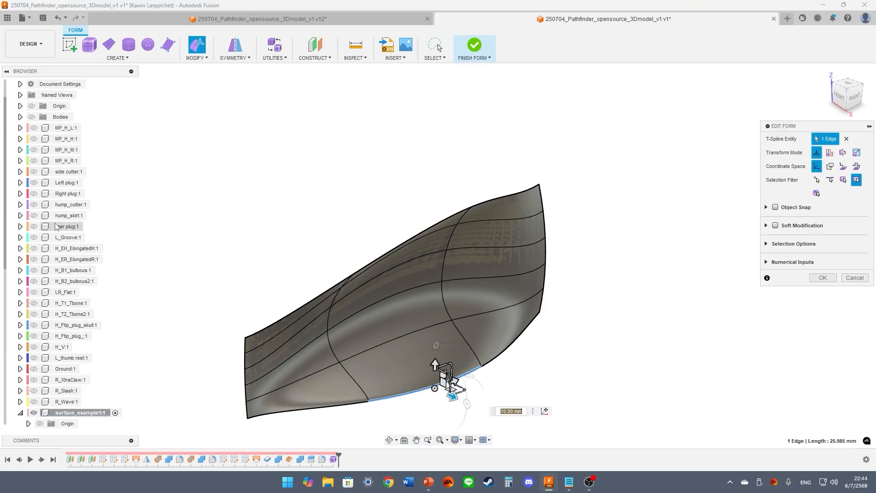
scroll(55, 226, "up", 1)
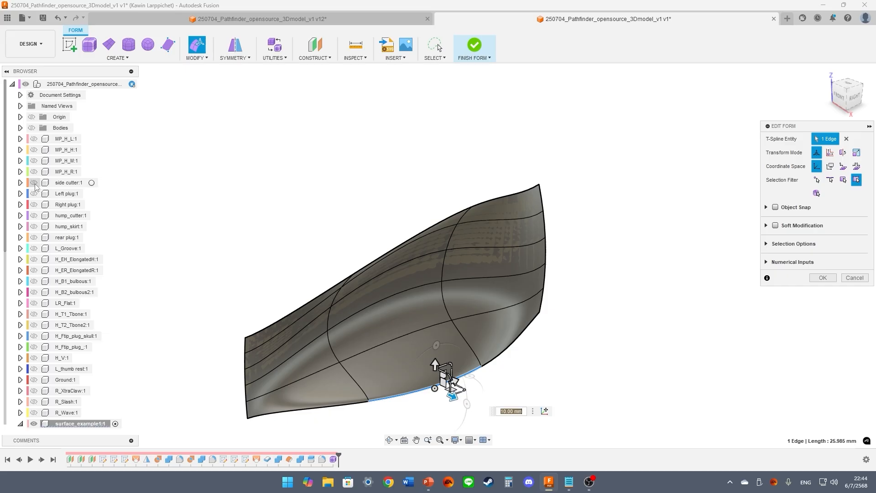
left_click(34, 183)
middle_click_drag(292, 196, 217, 172, "shift")
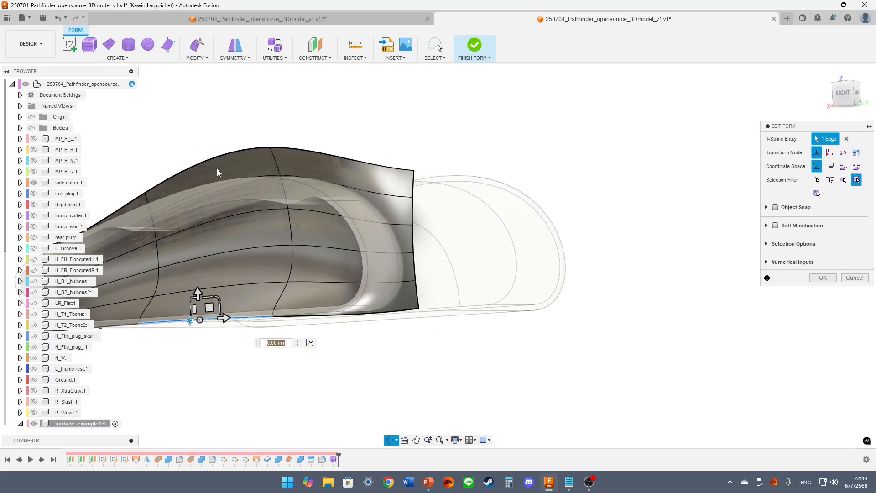
middle_click_drag(256, 223, 385, 217)
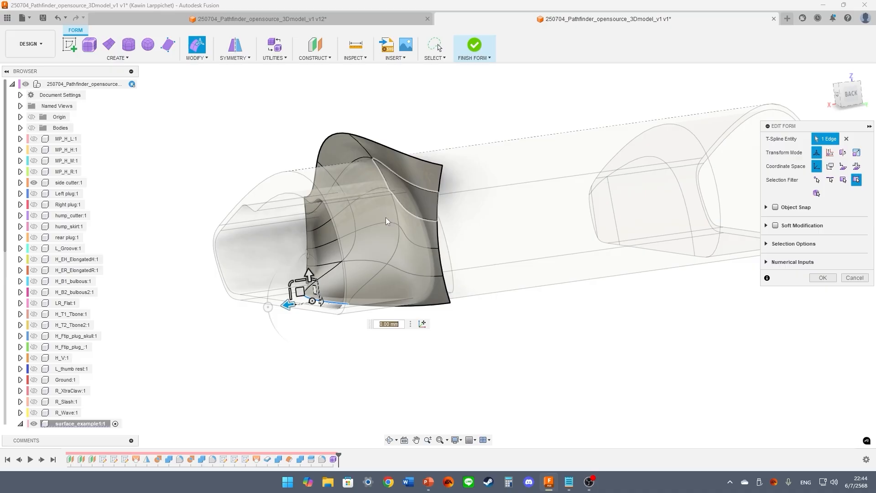
Pull the form's middle bottom edge further outward and move the vertex at its rear end outward 2 mm
scroll(277, 299, "up", 4)
middle_click_drag(278, 299, 311, 309)
scroll(311, 309, "up", 2)
left_click_drag(334, 303, 285, 318)
left_click(402, 308)
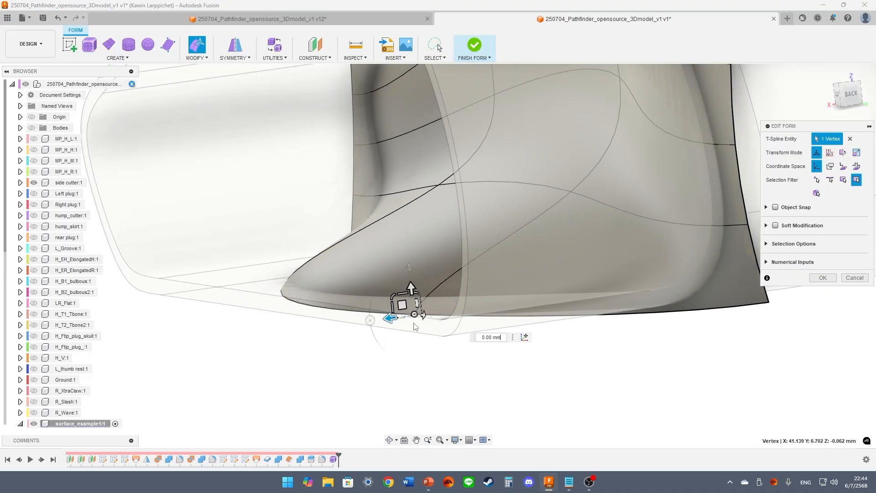
left_click_drag(391, 316, 360, 321)
scroll(360, 321, "down", 3)
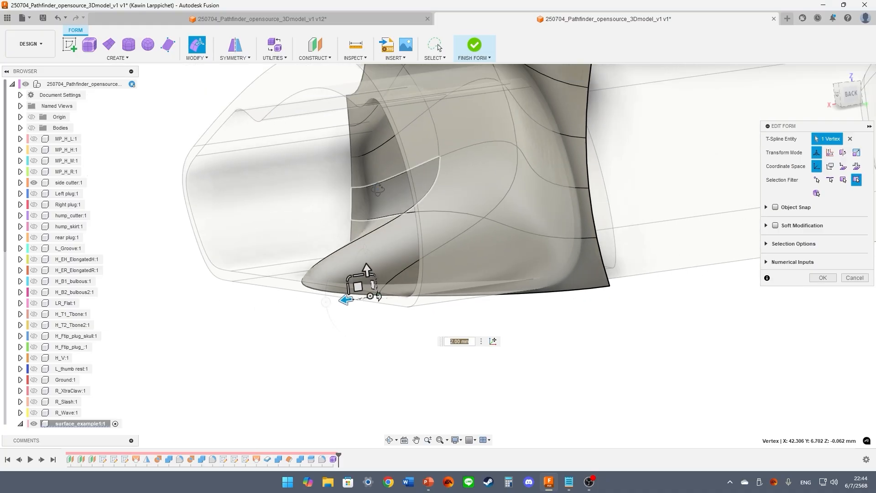
Pull the form's rear bottom corner vertex outward toward the rim of the side cutter
middle_click_drag(361, 297, 495, 192, "shift")
scroll(564, 178, "down", 1)
middle_click_drag(569, 168, 409, 278)
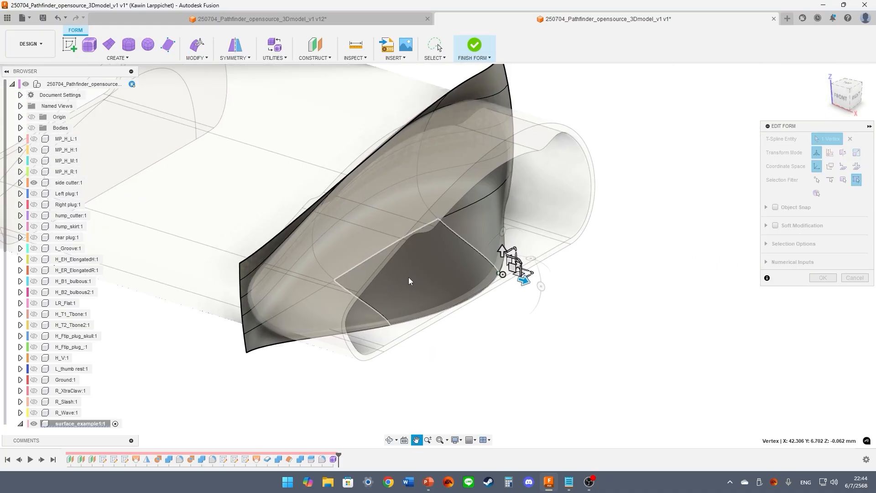
middle_click_drag(455, 203, 515, 241, "shift")
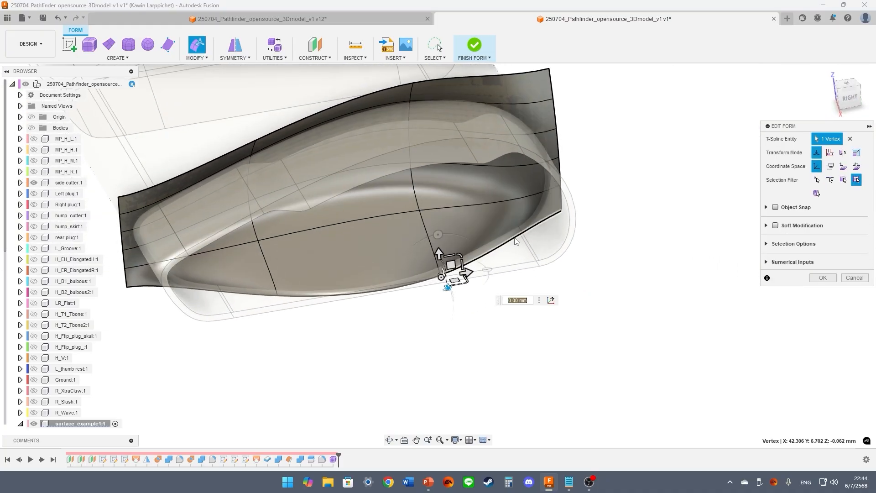
left_click(562, 212)
mouse_move(570, 218)
left_mouse_down()
mouse_move(582, 237)
mouse_move(578, 229)
left_mouse_up()
middle_click_drag(500, 227, 433, 204, "shift")
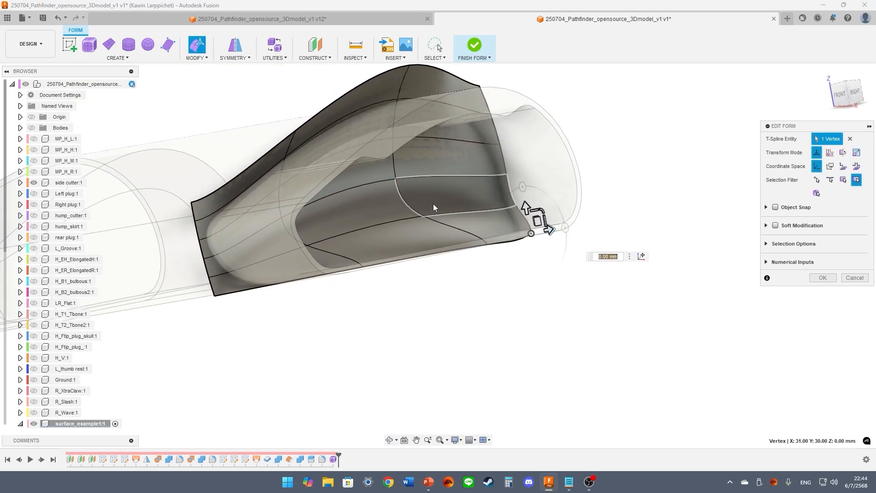
Lower the short vertical edge above the rear bottom vertex 2 mm and rotate it -5 degrees in the front view
left_click(414, 207)
mouse_move(411, 172)
left_mouse_down()
mouse_move(408, 198)
mouse_move(408, 185)
left_mouse_up()
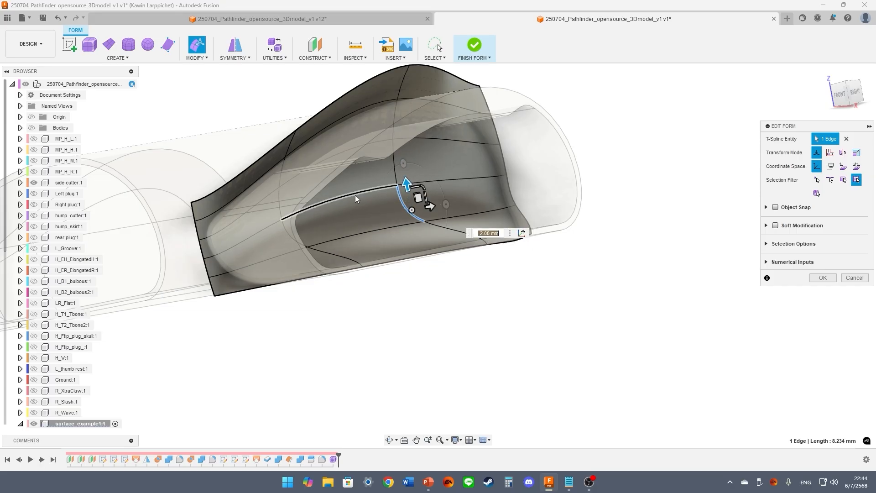
middle_click_drag(355, 195, 520, 171, "shift")
left_click(847, 95)
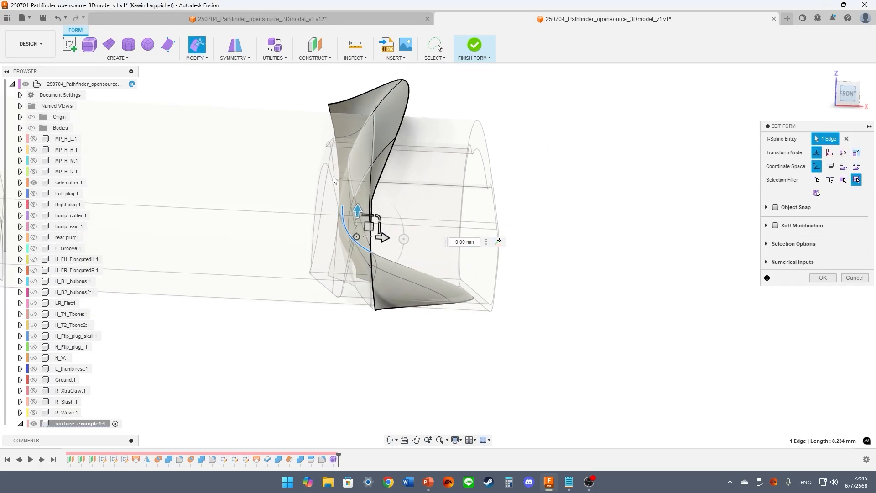
scroll(345, 204, "up", 3)
left_click_drag(425, 280, 457, 298)
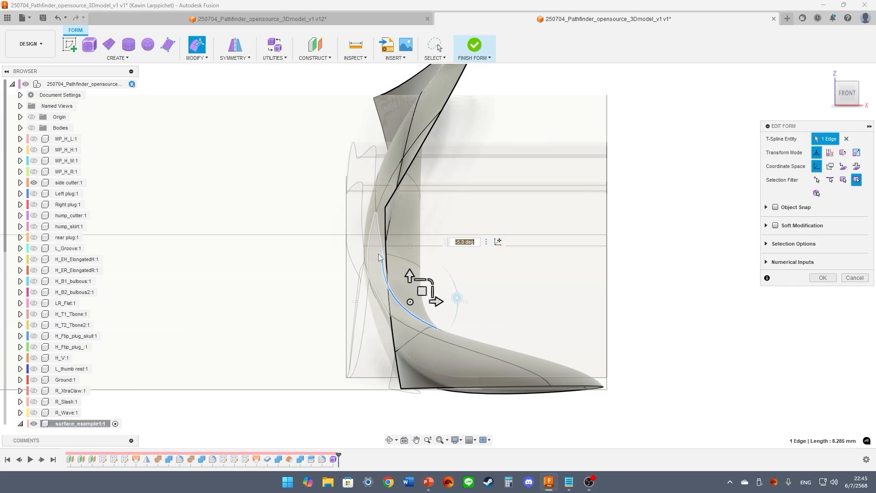
scroll(263, 299, "down", 2)
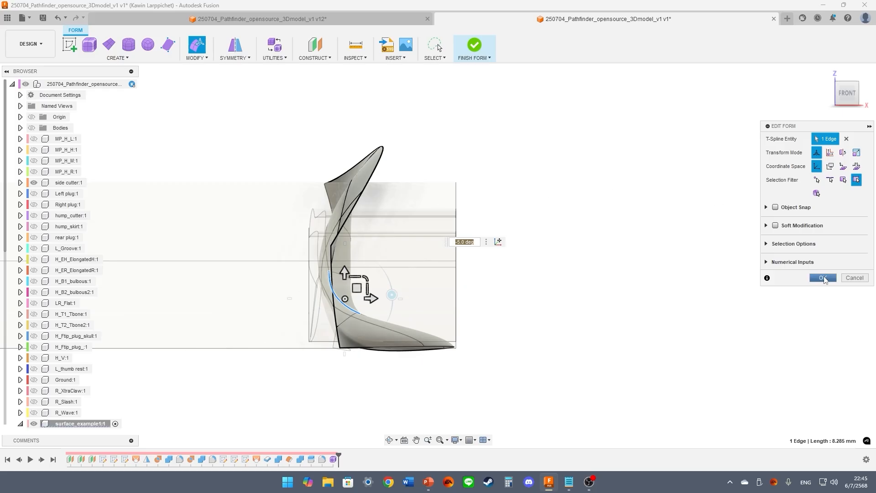
Accept the Edit Form changes and finish the form
left_click(824, 278)
middle_click_drag(508, 211, 300, 154, "shift")
left_click(473, 46)
Create a new body with Boundary Fill from the side cutter and the form surface, selecting the small cell at the cutter's end
middle_click_drag(582, 172, 425, 132, "shift")
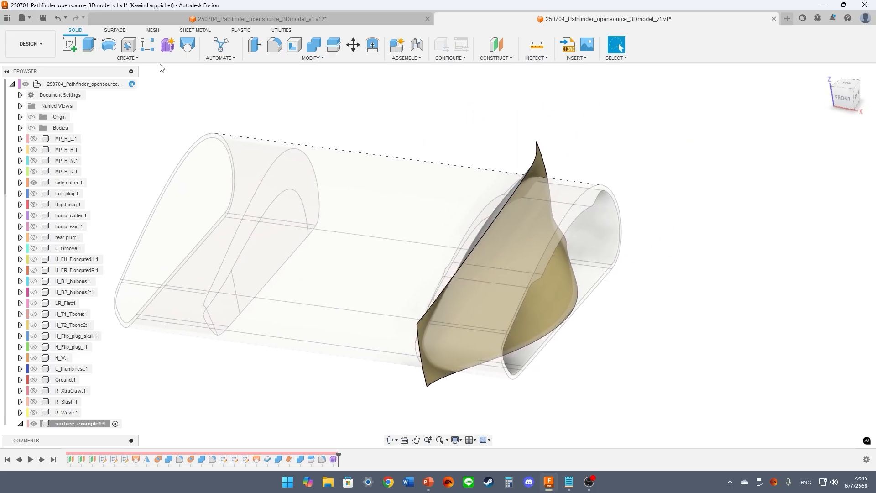
left_click(126, 58)
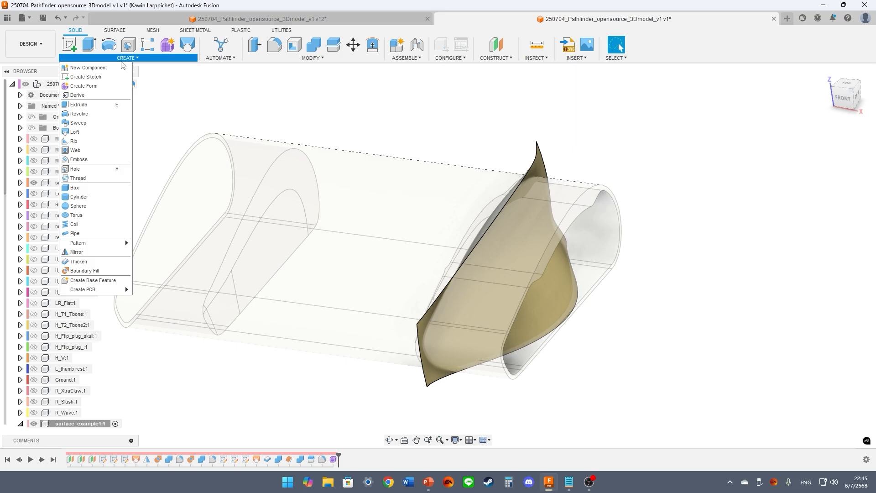
left_click(84, 271)
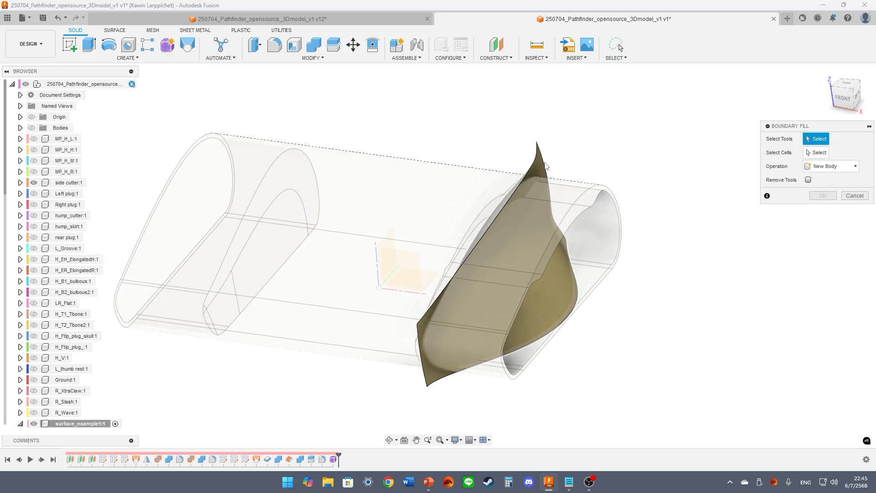
left_click(469, 180)
left_click(489, 281)
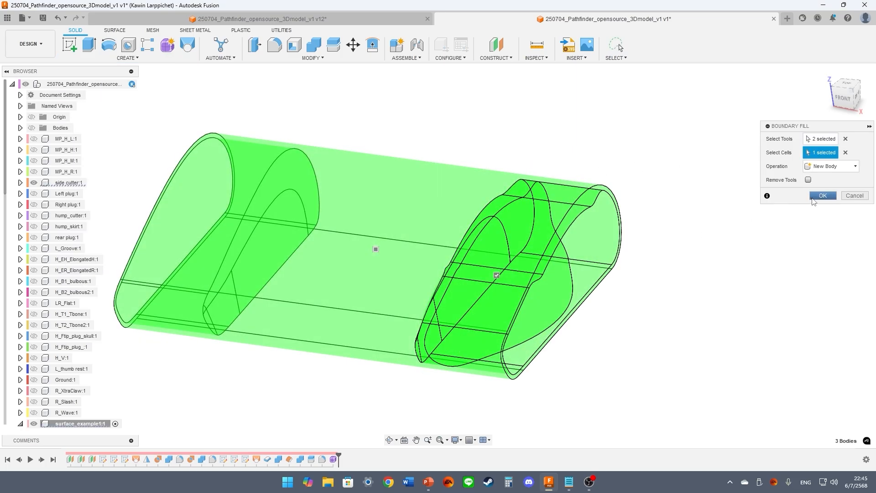
key("Return")
Hide the form surface Body10 and the side cutter so that only the new solid Body11 is displayed
middle_click_drag(585, 246, 368, 231, "shift")
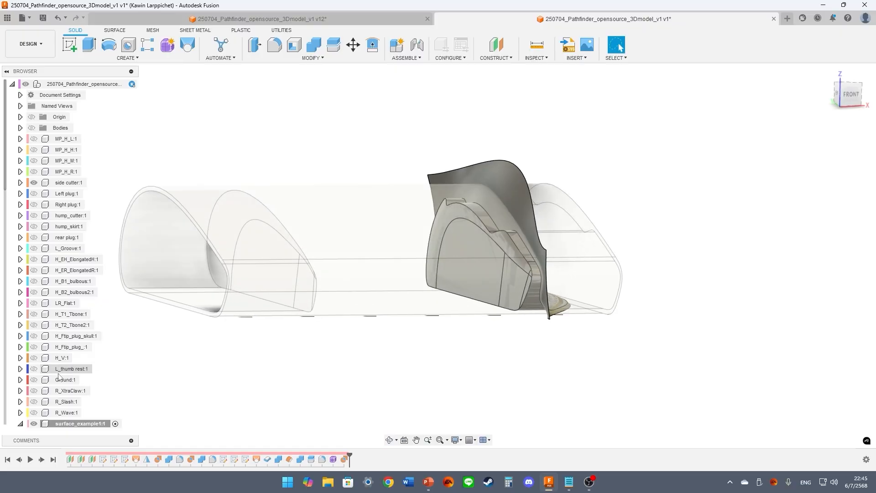
scroll(55, 376, "down", 5)
left_click(51, 402)
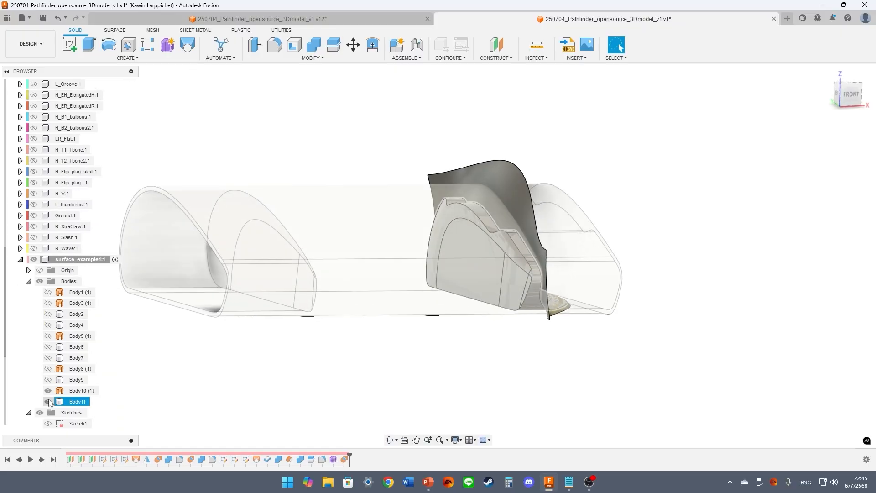
left_click(48, 391)
scroll(64, 223, "up", 1)
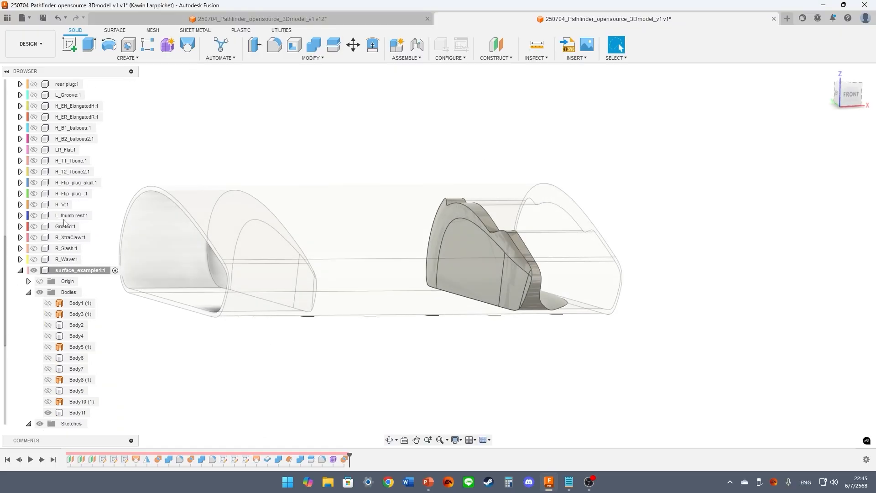
scroll(64, 222, "up", 4)
left_click(34, 149)
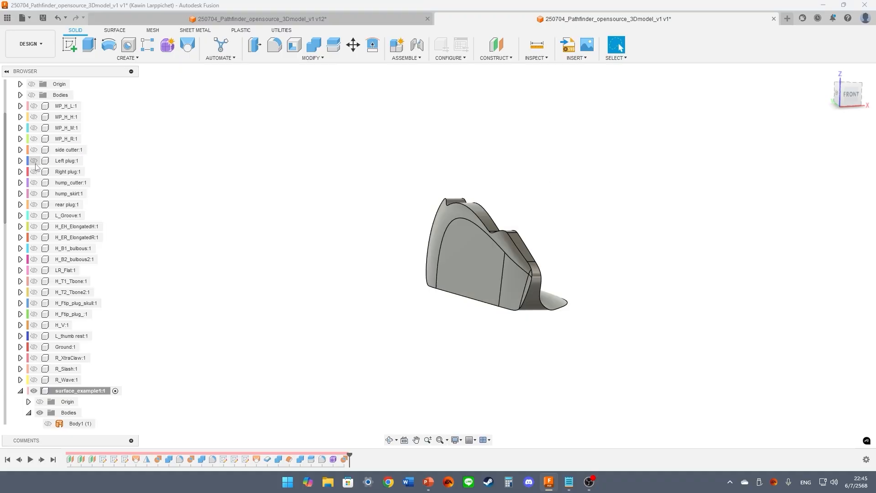
Show the Left plug and join it to Body11 with Combine, keeping the tool bodies
left_click(34, 161)
left_click(321, 50)
left_click(471, 213)
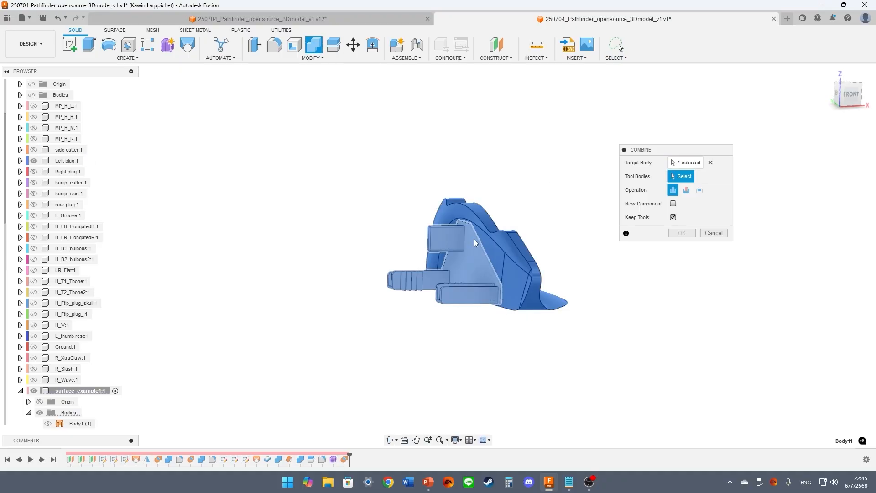
left_click(475, 242)
left_click(682, 234)
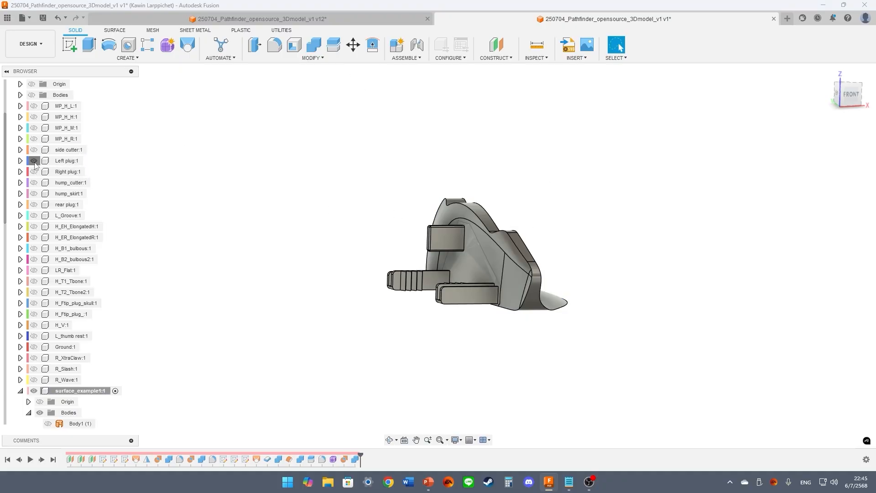
Start a Fillet on the edge chain around the shell's concave outer face with a constant 1 mm radius
key("F4")
left_click_drag(323, 187, 272, 190)
key("f")
middle_click_drag(411, 227, 431, 292, "shift")
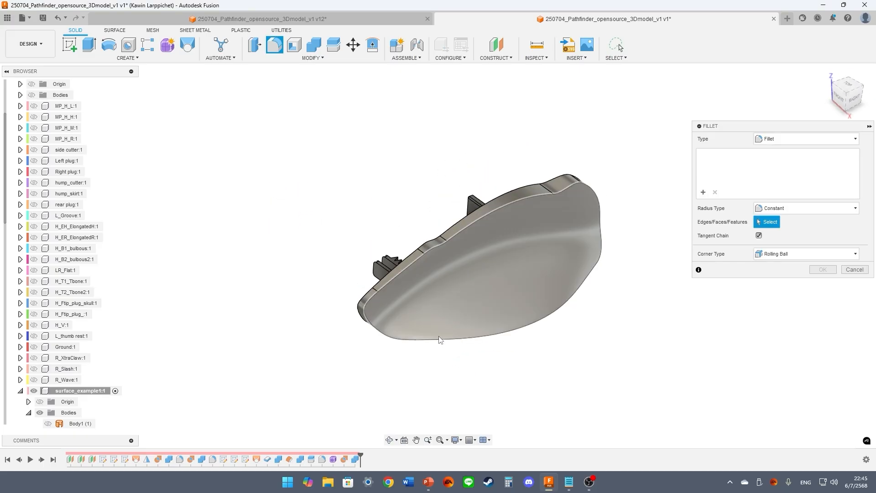
left_click(439, 340)
type("1")
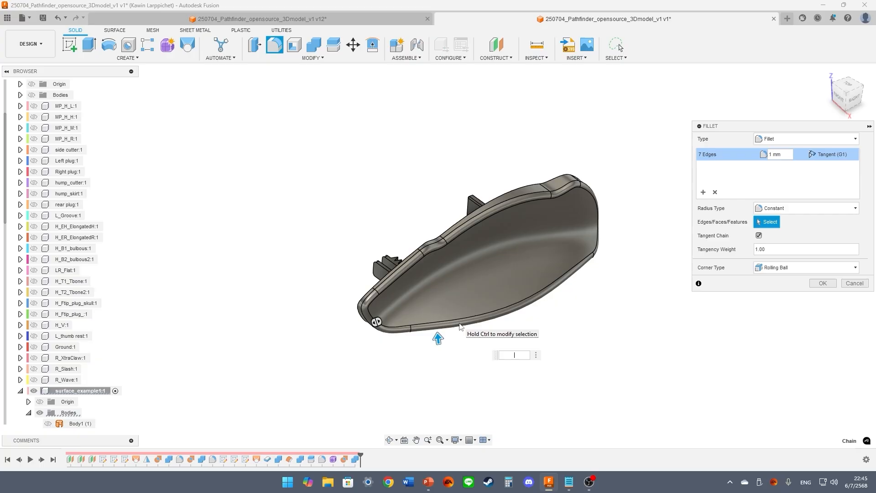
Switch the fillet to a variable radius and place 1 mm radius points at the upper rear bend and narrow front end of the edge
left_click(806, 209)
left_click(771, 238)
left_click(584, 186)
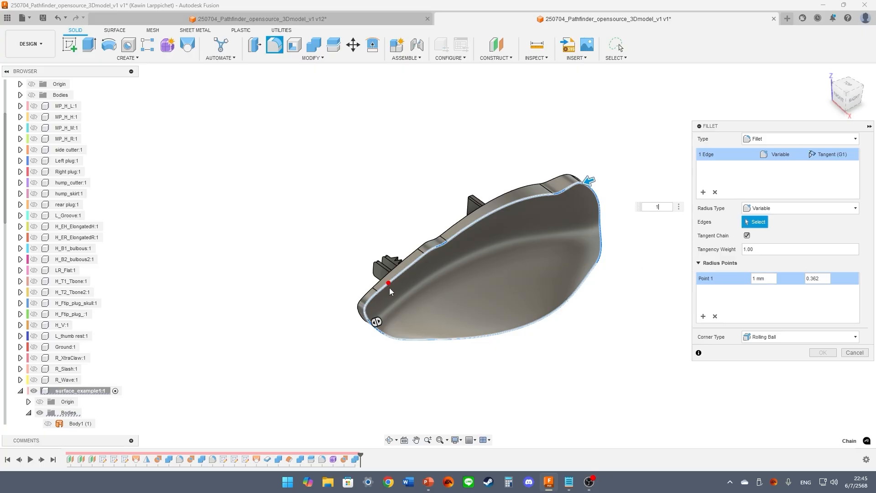
left_click(377, 292)
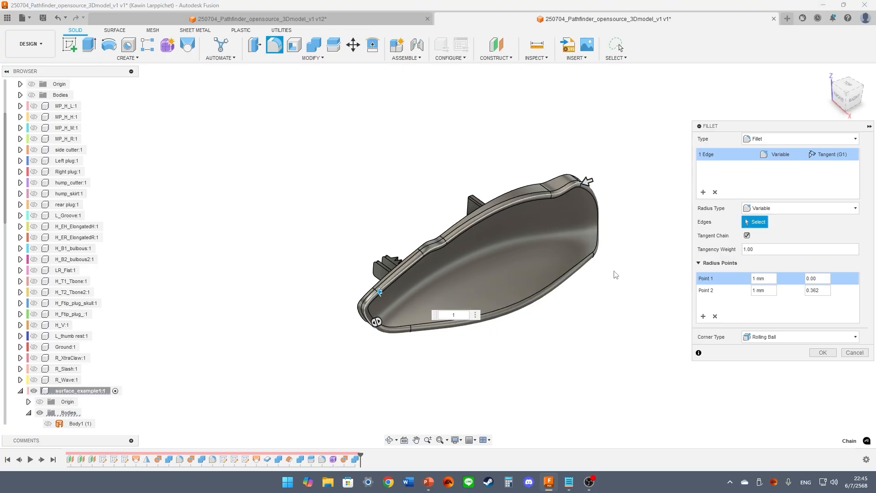
Add a 0.5 mm radius point at the lower rear corner and set the upper rear point's radius to 2 mm
middle_click_drag(615, 275, 620, 255, "shift")
left_click(620, 259)
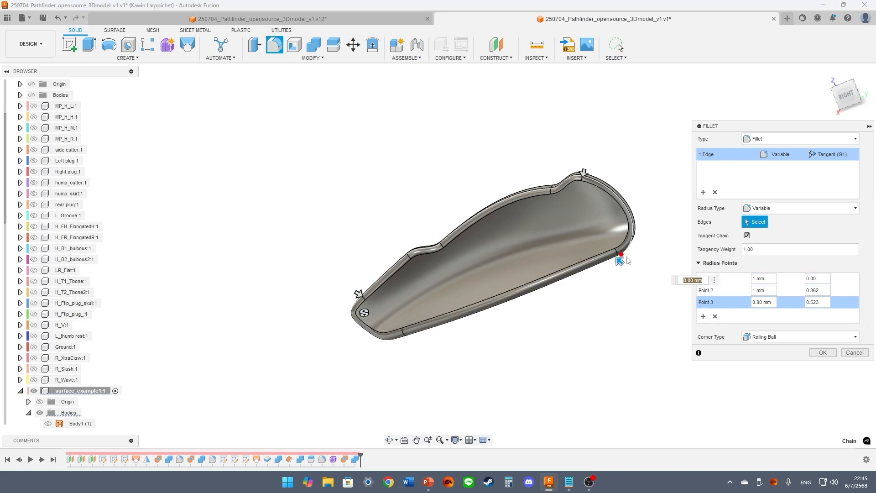
middle_click_drag(629, 153, 606, 193, "shift")
left_click(598, 192)
type("2")
key("Return")
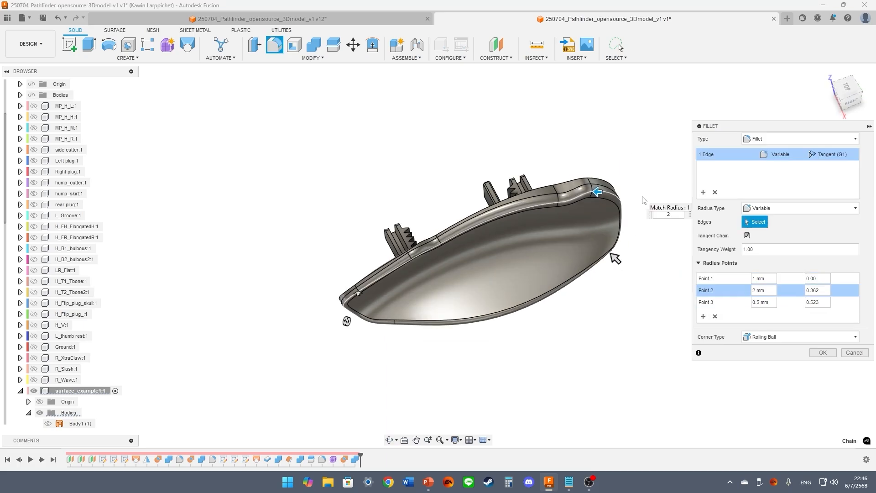
Add a 0.5 mm radius point on the lower edge near the narrow front end of the shell
middle_click_drag(545, 249, 520, 198, "shift")
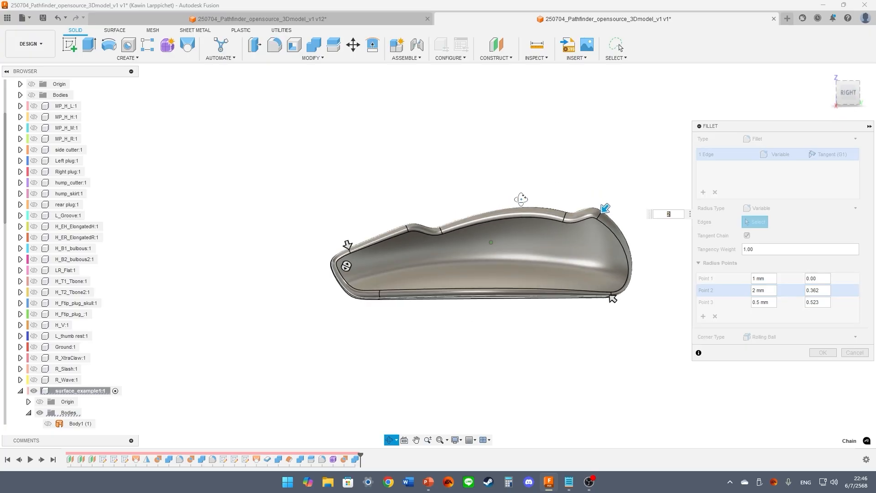
left_click(382, 299)
type("0.5")
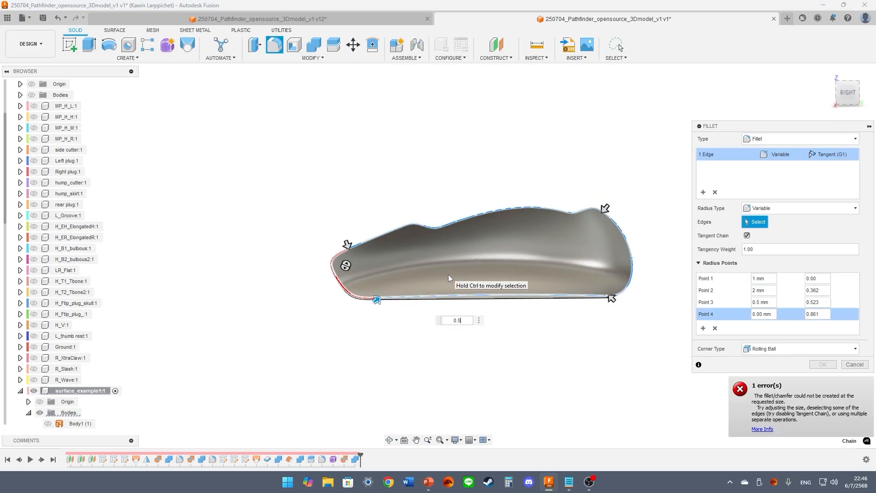
key("Return")
Set the upper rear point's radius to 3 mm, add a 2 mm point at 0.134, and apply the variable fillet
middle_click_drag(448, 274, 558, 301, "shift")
left_click(577, 284)
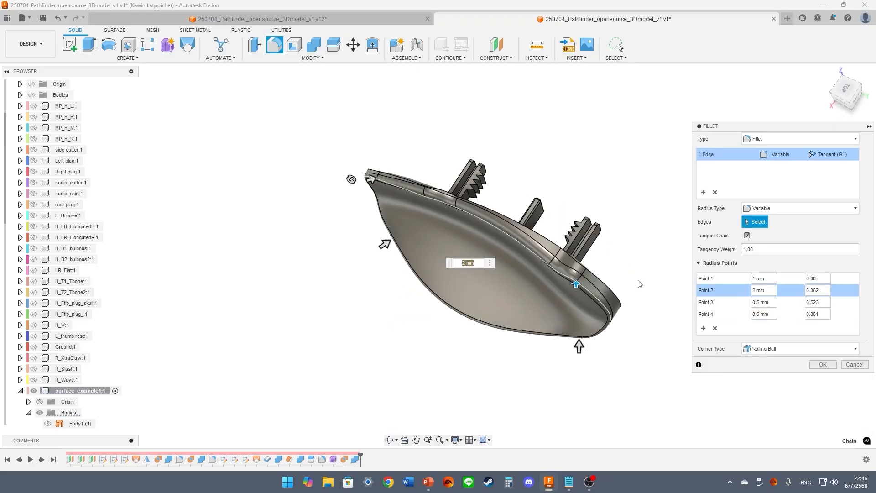
left_click(452, 206)
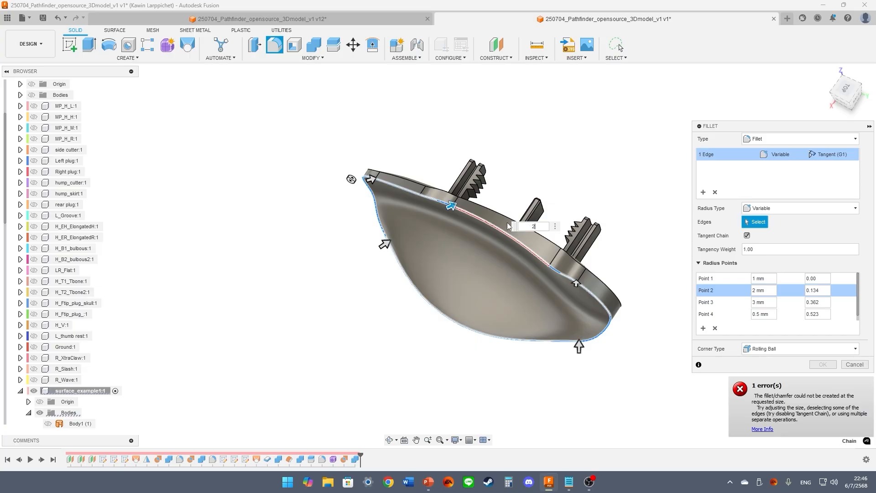
middle_click_drag(508, 278, 519, 210, "shift")
left_click(833, 365)
mouse_move(680, 333)
middle_mouse_down("shift")
mouse_move(688, 260)
mouse_move(693, 274)
mouse_move(656, 276)
mouse_move(615, 247)
mouse_move(604, 255)
middle_mouse_up("shift")
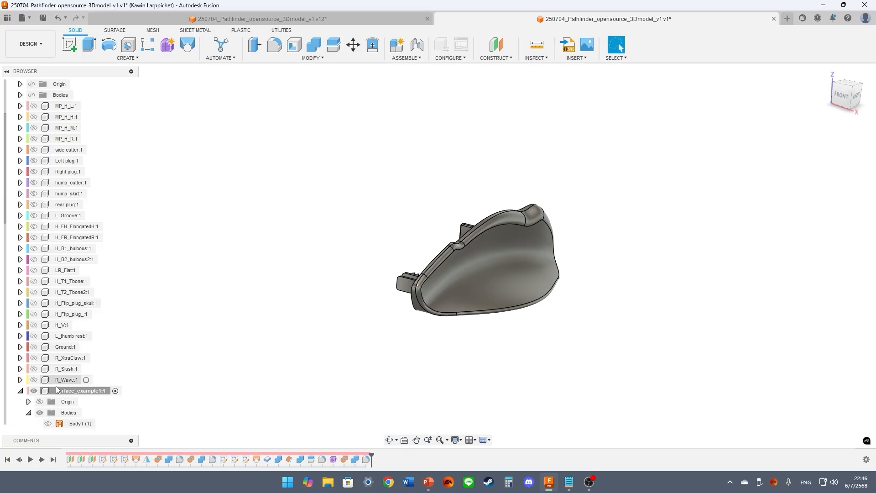
Edit the side shell's existing form by nudging one interior vertex about -2 mm, and finish the form
scroll(62, 385, "up", 3)
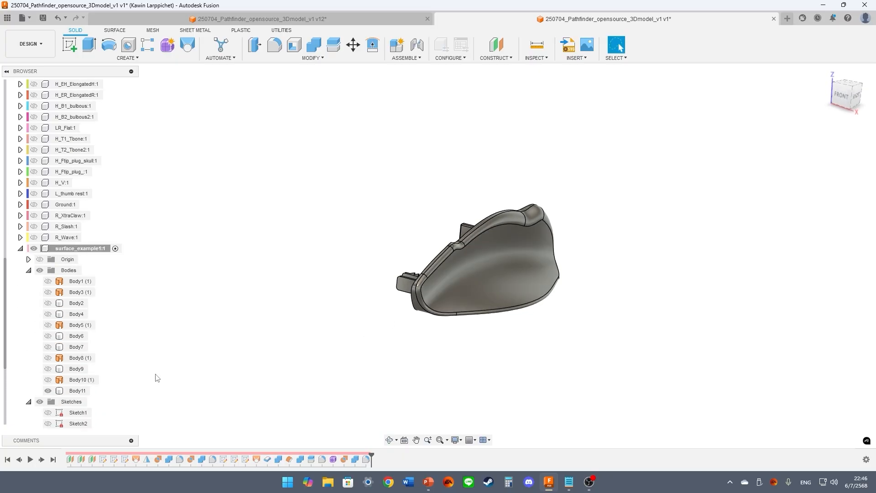
double_click(334, 459)
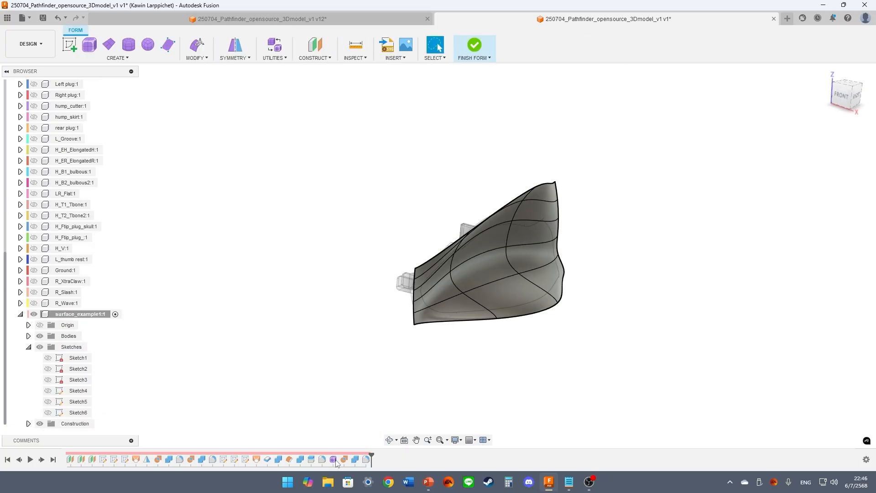
left_click(198, 44)
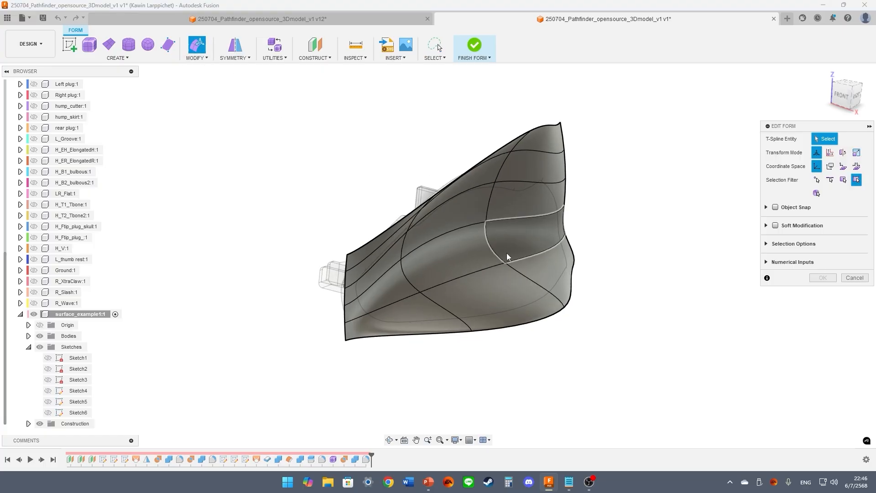
left_click(512, 264)
mouse_move(525, 272)
left_mouse_down()
mouse_move(548, 276)
mouse_move(523, 268)
left_mouse_up()
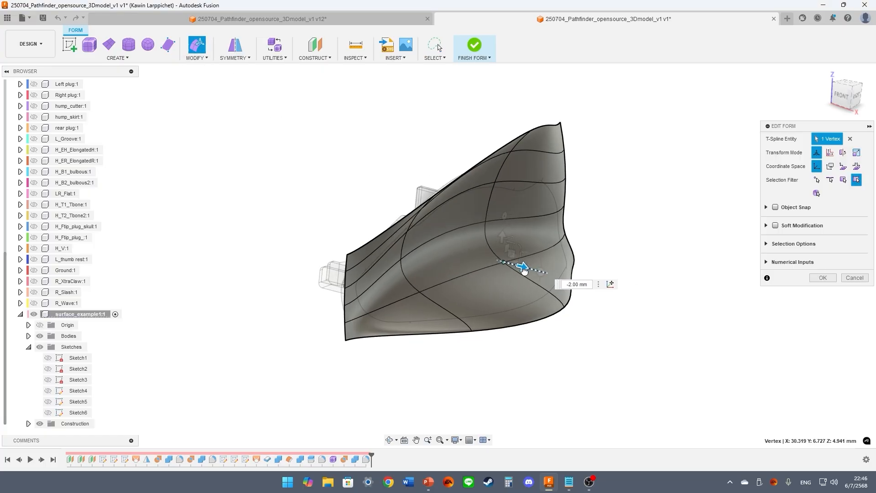
left_click(822, 278)
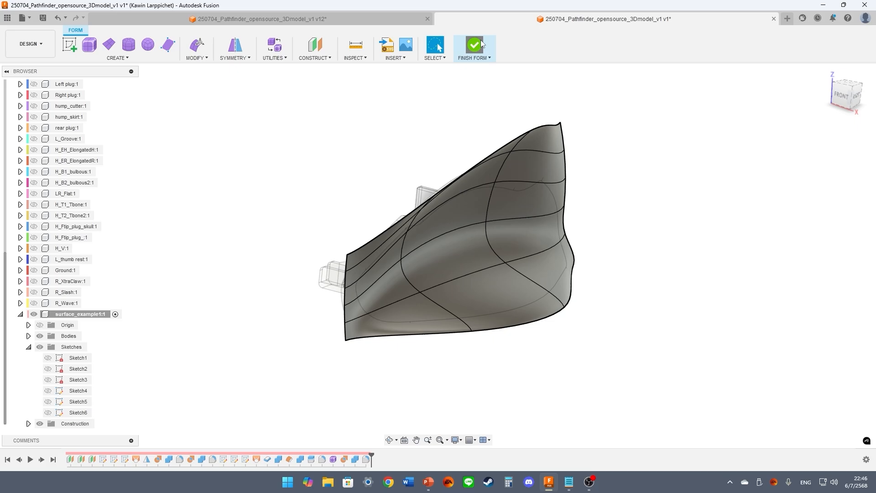
left_click(481, 43)
Hide Body11, show Sketch4, Sketch5 and Sketch6, and start a new form
scroll(468, 210, "down", 3)
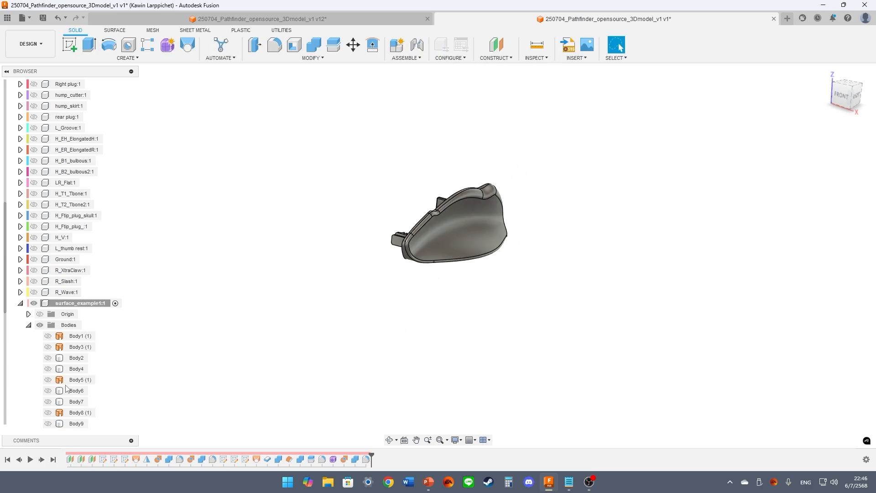
scroll(66, 389, "down", 5)
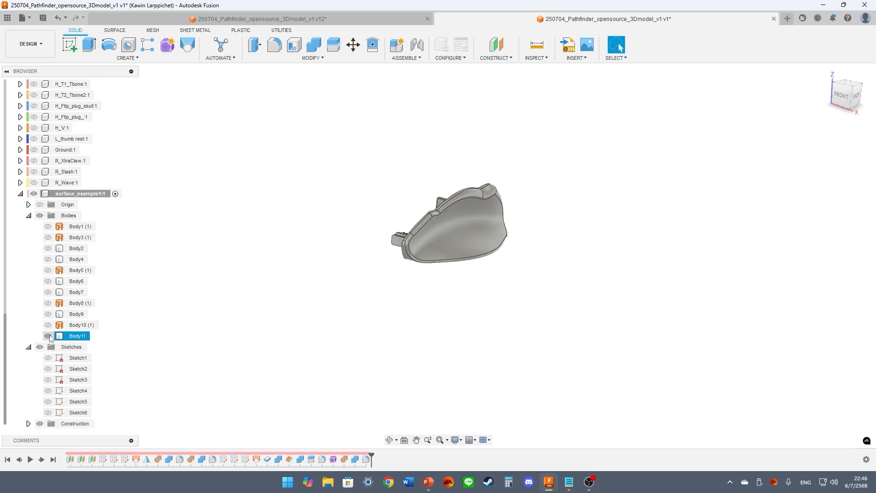
left_click(48, 336)
left_click(48, 391)
left_click(48, 401)
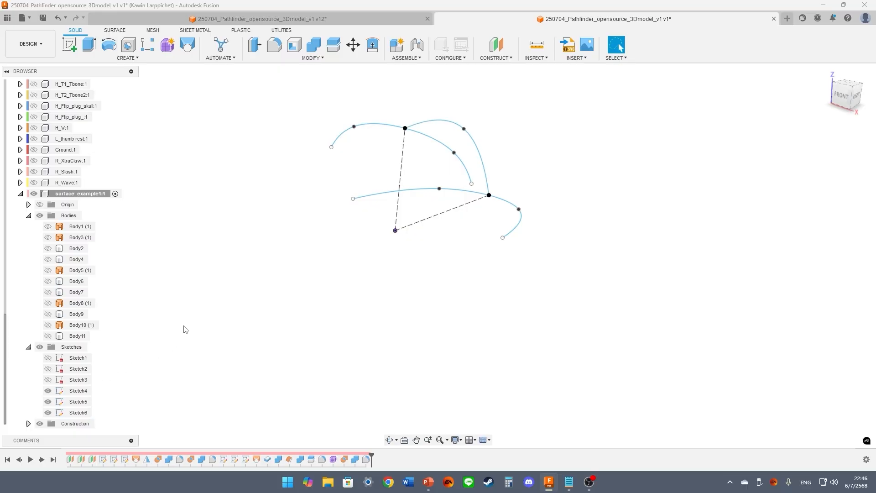
mouse_move(185, 329)
middle_mouse_down("shift")
mouse_move(294, 360)
mouse_move(291, 300)
mouse_move(283, 315)
middle_mouse_up("shift")
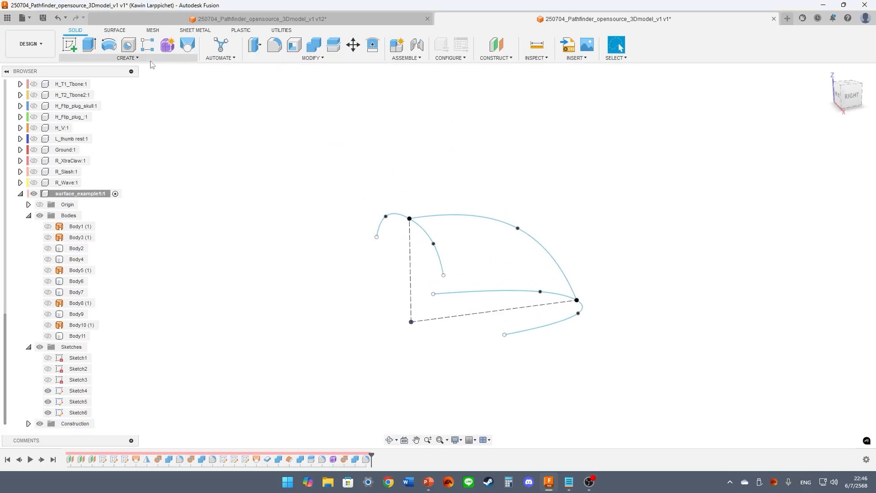
left_click(172, 47)
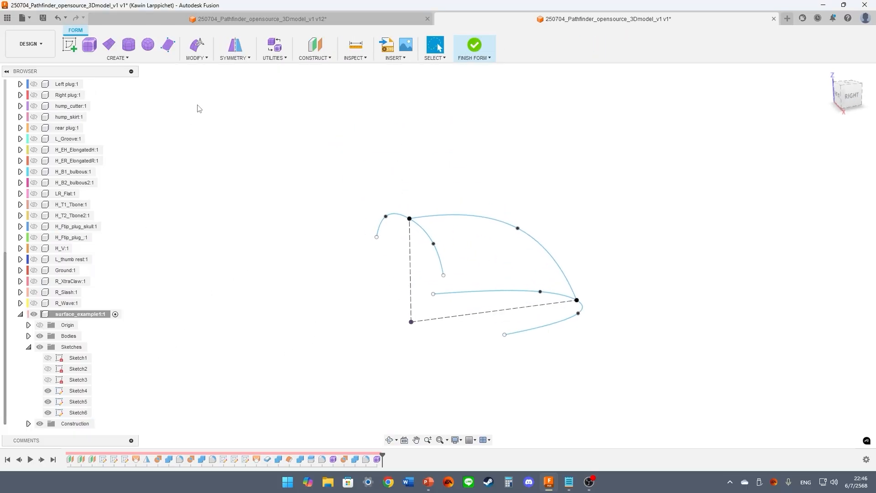
left_click(115, 58)
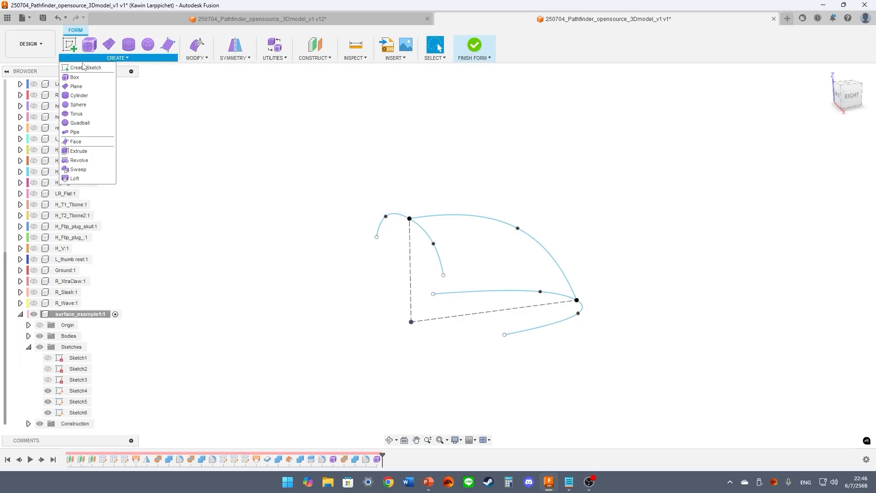
left_click(91, 87)
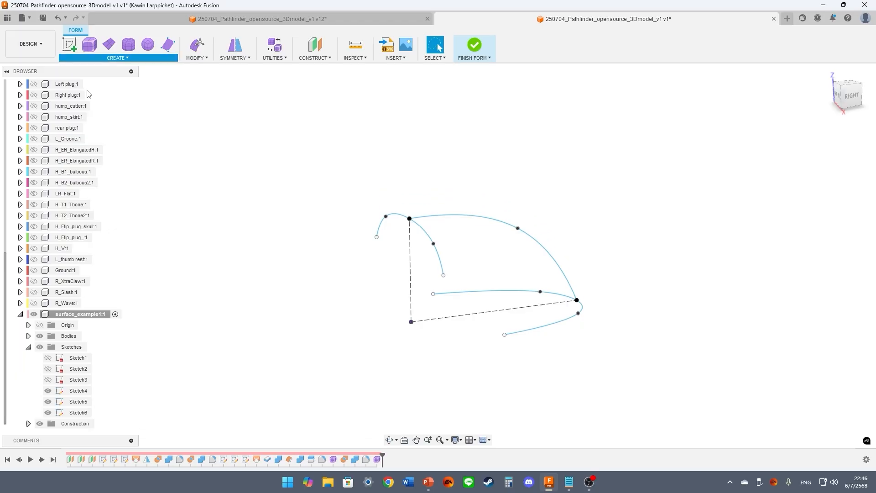
left_click(452, 325)
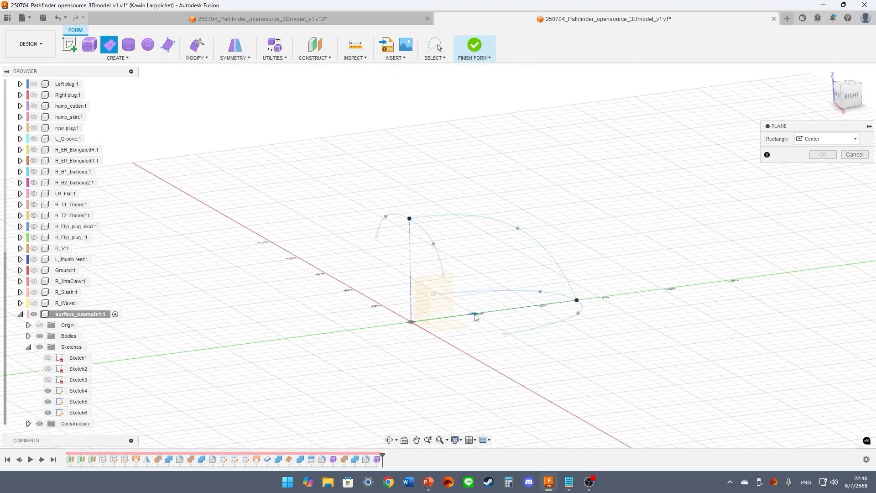
left_click(412, 323)
left_click(491, 281)
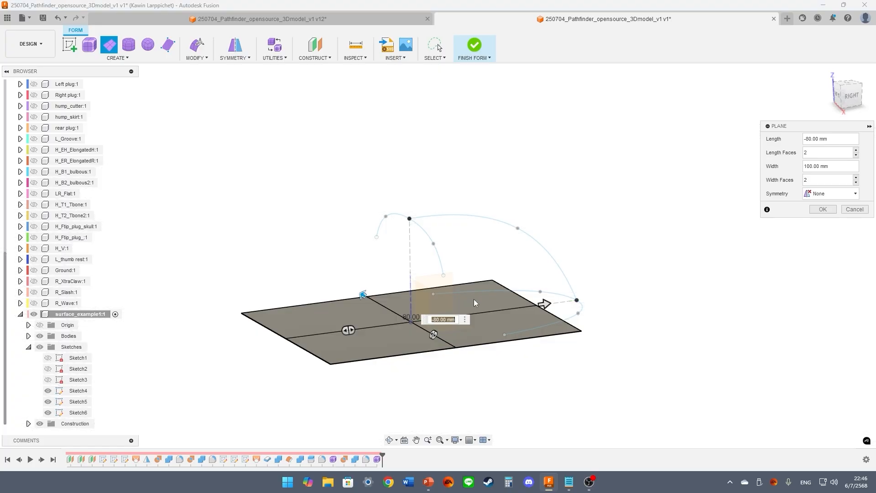
left_click(857, 178)
left_click(856, 151)
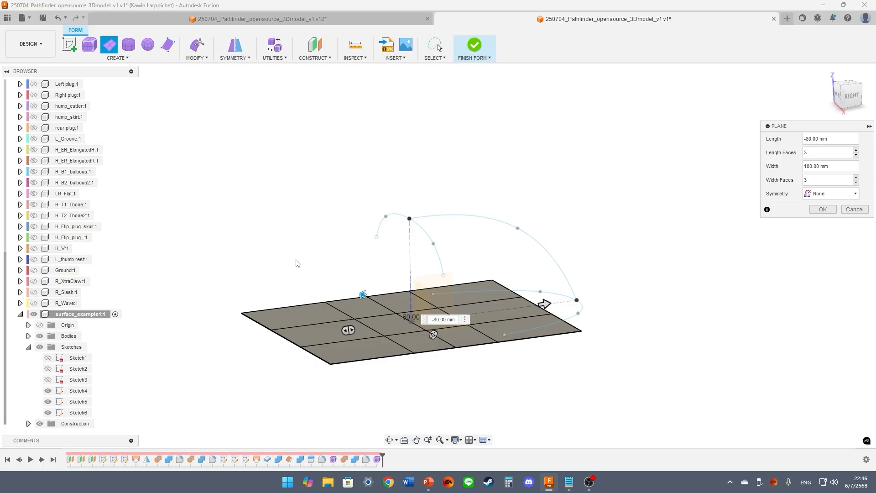
left_click(855, 209)
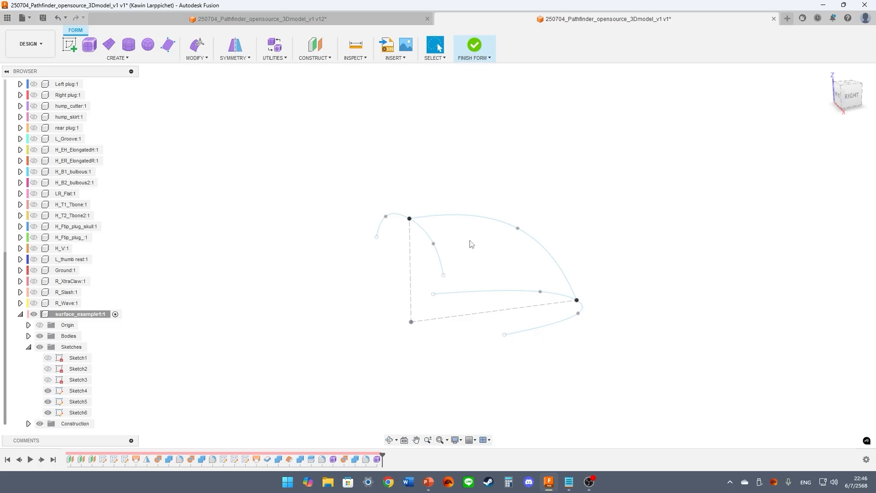
Start a form Loft between the Sketch4 and Sketch5 splines with the Sketch6 curve as its rail
left_click(114, 57)
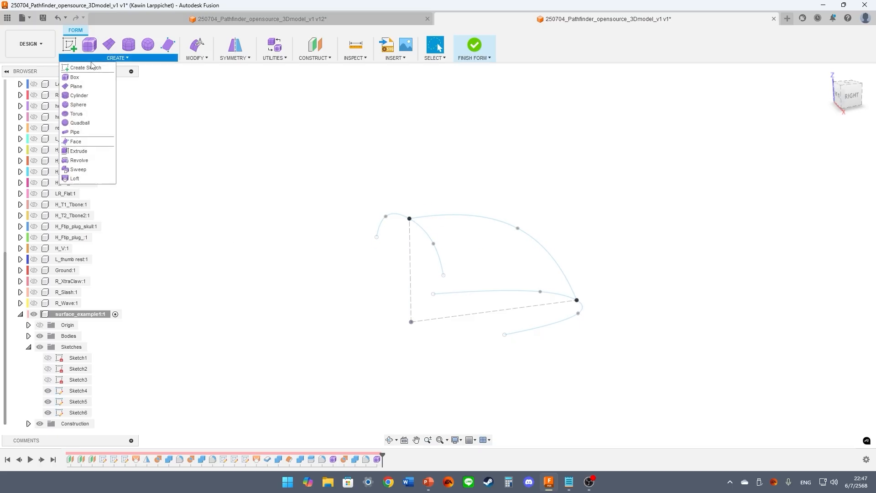
left_click(87, 177)
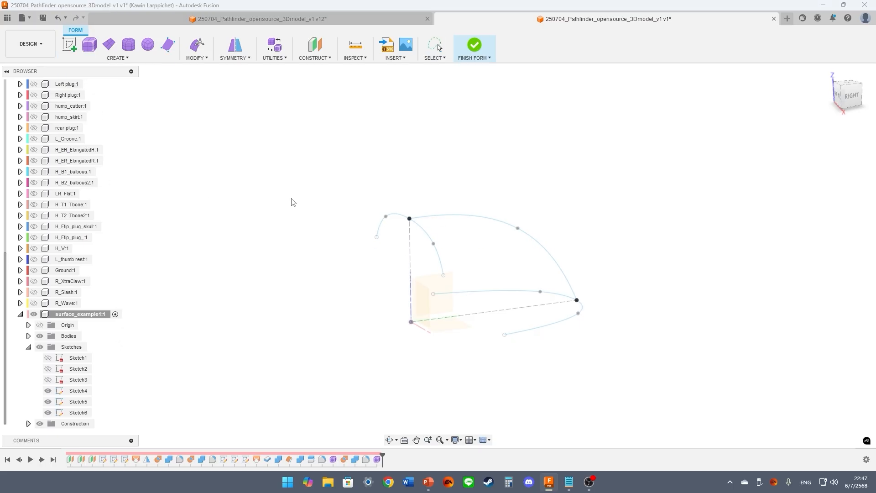
left_click(388, 215)
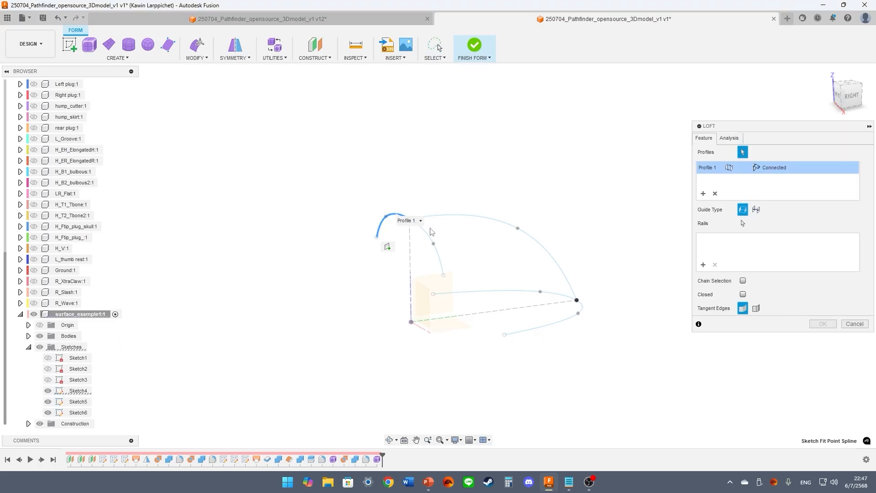
left_click(558, 297)
left_click(703, 265)
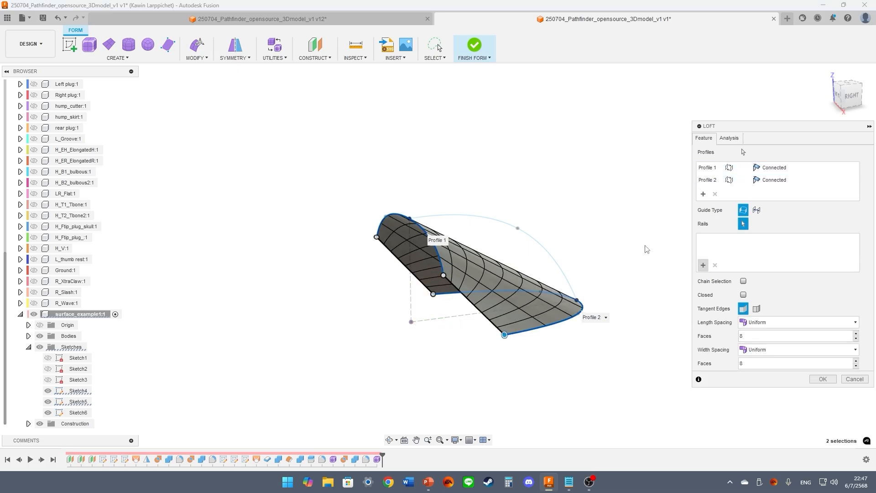
left_click(540, 243)
middle_click_drag(601, 202, 583, 221, "shift")
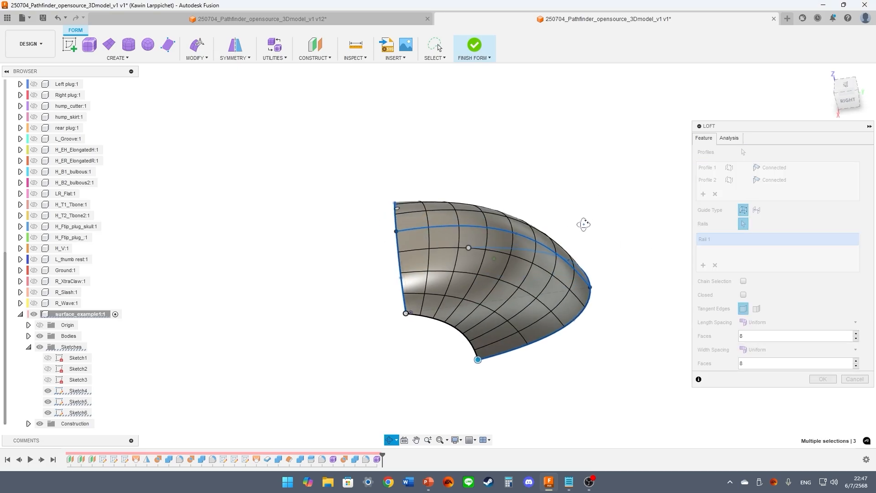
Set the loft to 4 length faces and 6 width faces with uniform spacing and create it
left_click(857, 338)
left_click(857, 339)
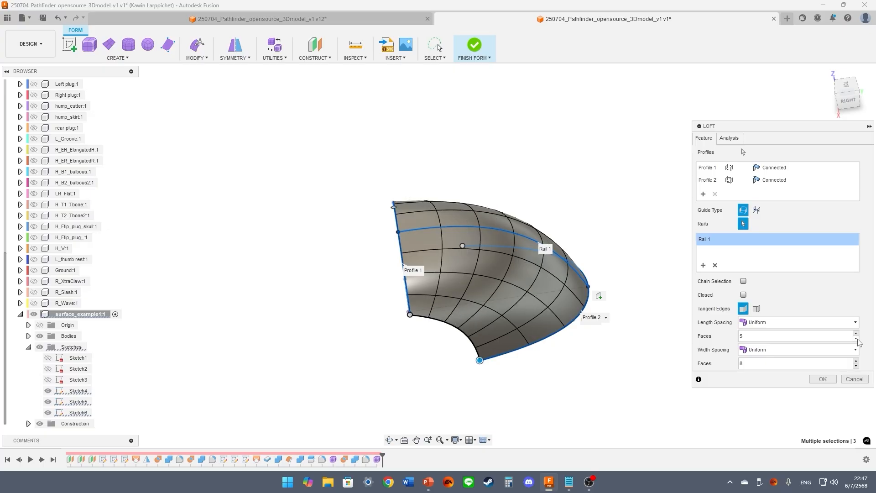
left_click(857, 366)
left_click(856, 366)
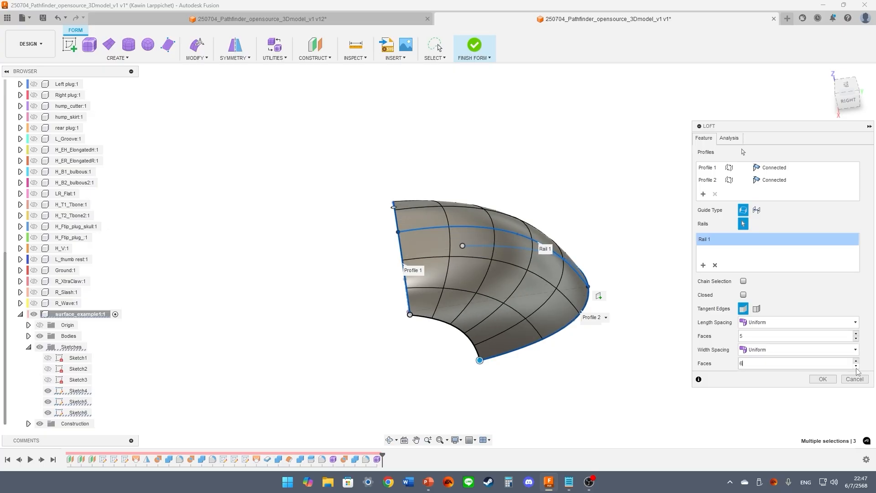
left_click(857, 367)
middle_click_drag(579, 248, 502, 257, "shift")
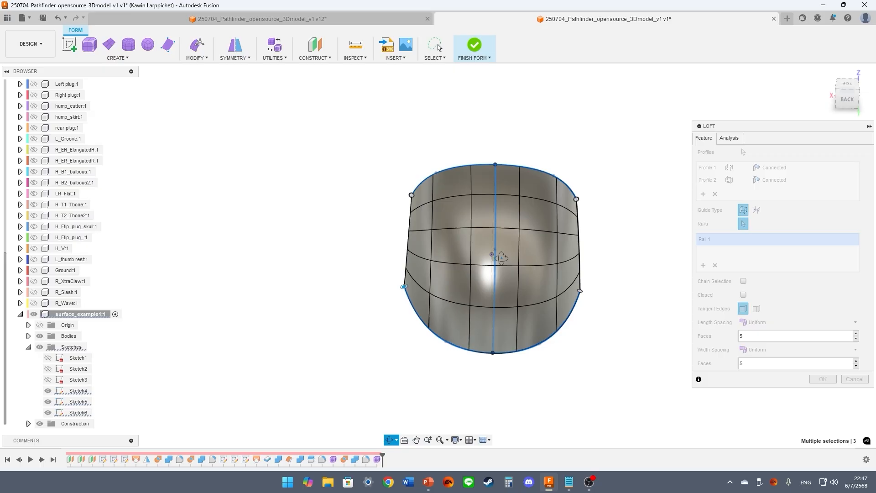
left_click(856, 361)
middle_click_drag(630, 315, 616, 338, "shift")
left_click(856, 340)
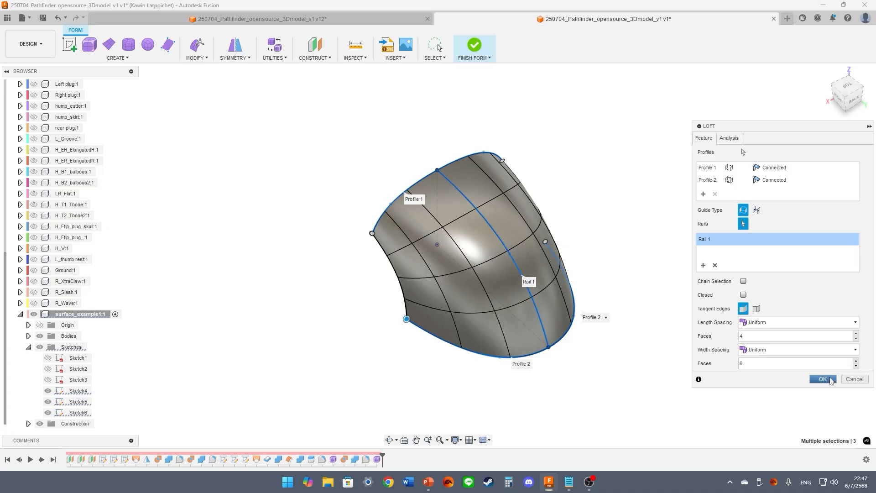
left_click(823, 379)
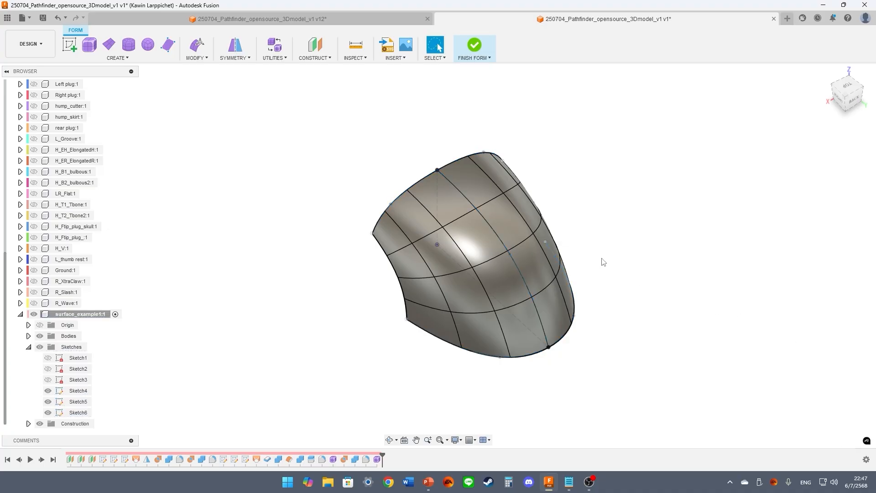
Hide Sketch4, Sketch5 and Sketch6, and apply internal mirror symmetry to the form from the two faces beside its lengthwise centre line
left_click(48, 402)
left_click(48, 413)
mouse_move(358, 315)
middle_mouse_down("shift")
mouse_move(273, 279)
mouse_move(280, 303)
middle_mouse_up("shift")
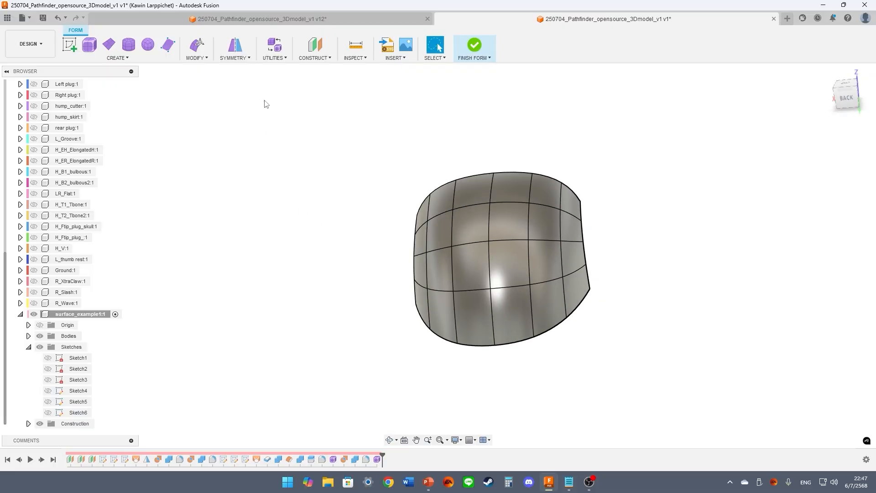
left_click(233, 50)
middle_click_drag(478, 150, 457, 143, "shift")
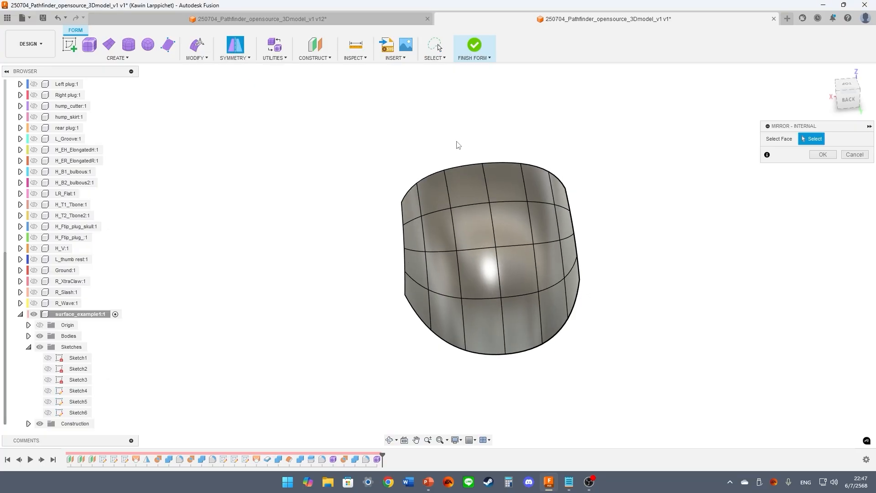
left_click(468, 184)
left_click(493, 174)
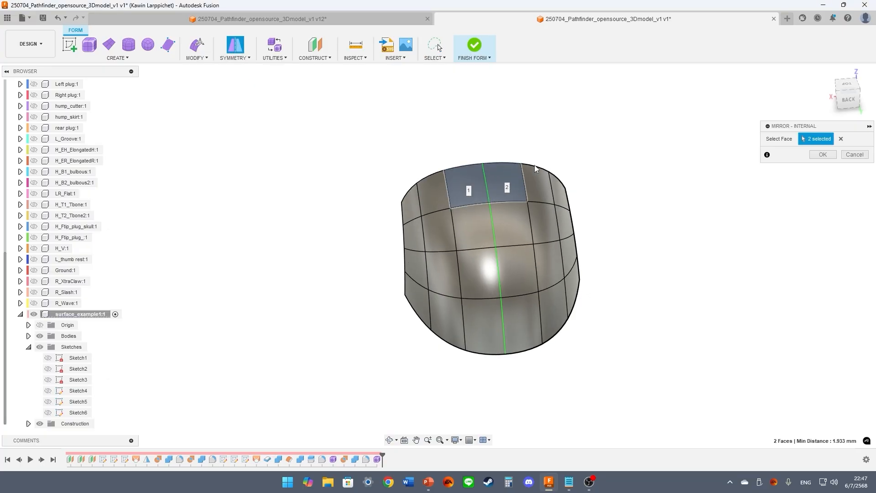
left_click(830, 154)
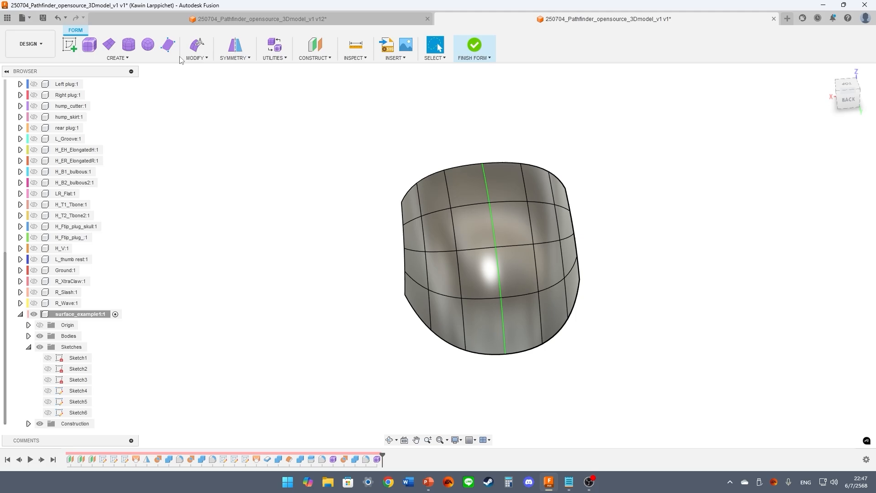
Try pulling the rear side face of the form 10 mm outward with Edit Form, and undo it
left_click(197, 46)
left_click(420, 305)
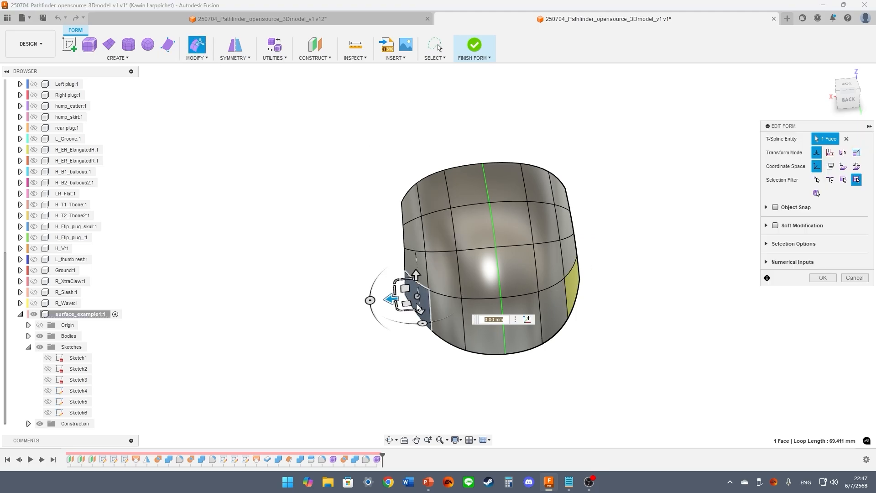
left_click_drag(393, 299, 356, 295)
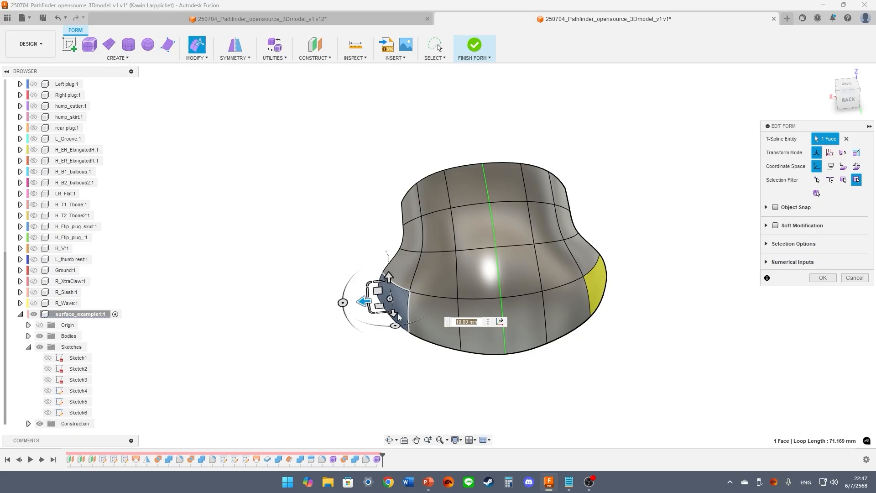
mouse_move(393, 313)
left_mouse_down()
mouse_move(403, 386)
mouse_move(405, 289)
mouse_move(406, 303)
left_mouse_up()
key("ctrl+z")
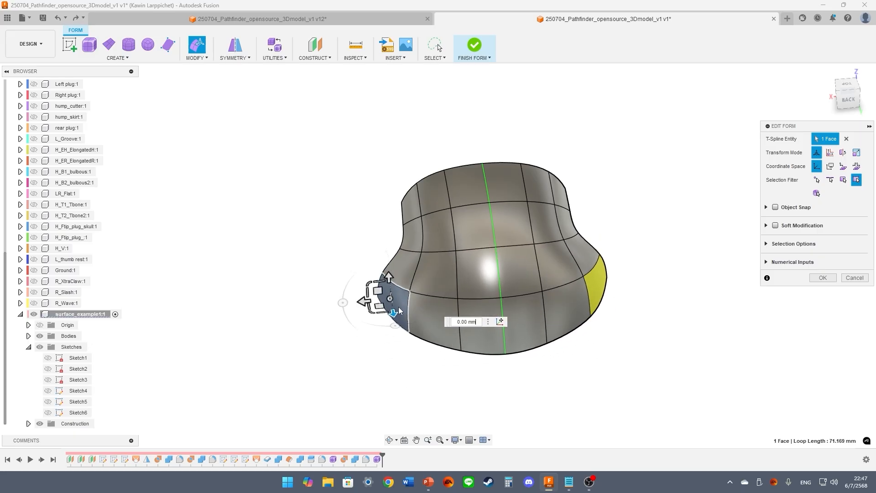
key("ctrl+z")
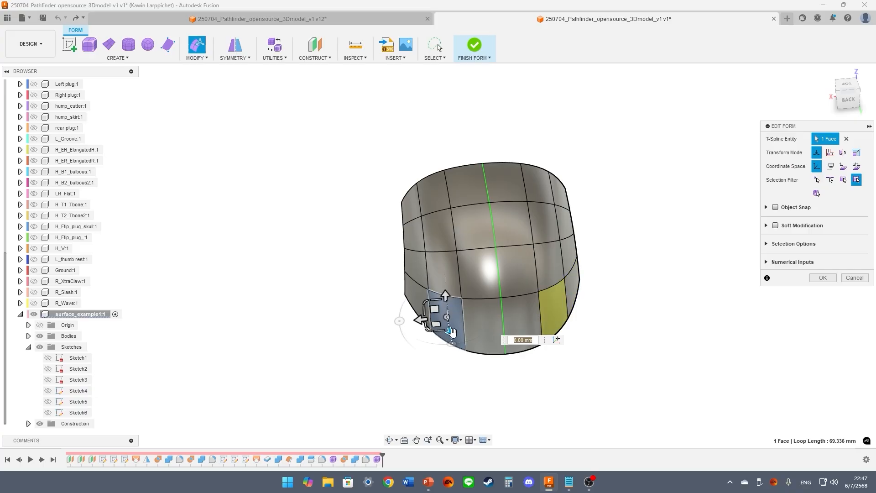
Raise the centre-line edge ahead of the rearmost one by 10 mm, and pull the vertex at its rear end backward
middle_click_drag(452, 333, 550, 268, "shift")
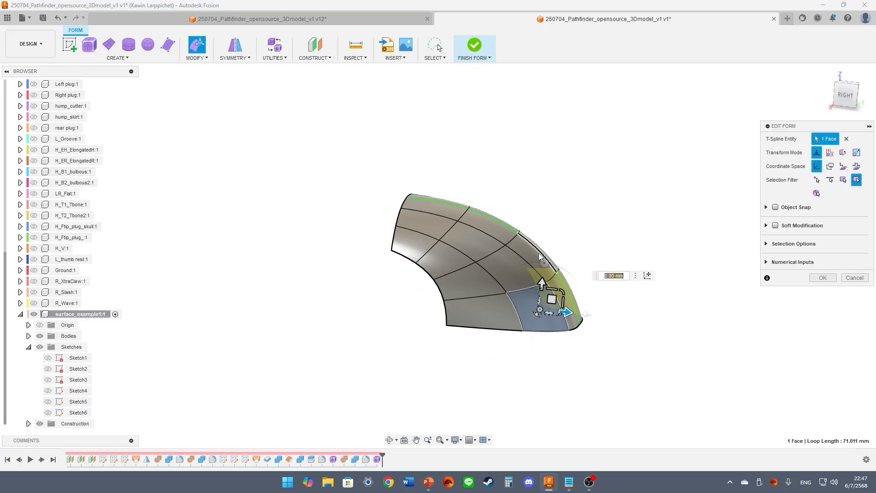
left_click(539, 253)
left_click_drag(542, 233, 549, 205)
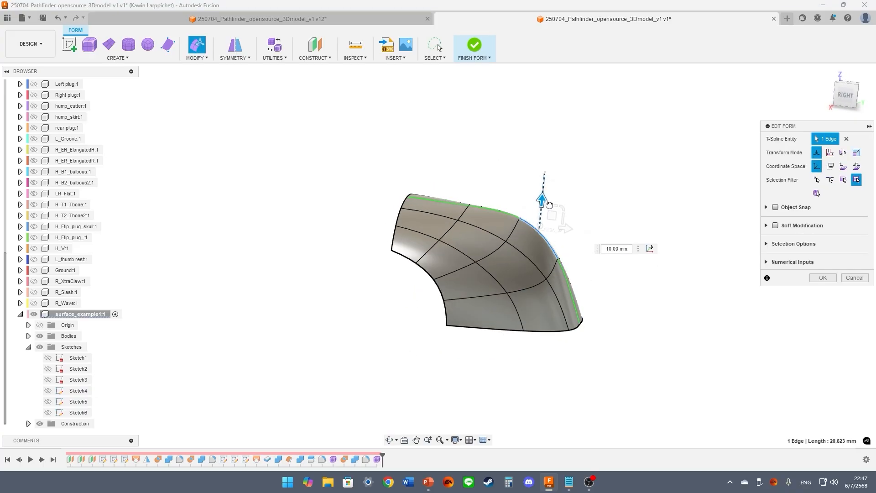
left_click(557, 259)
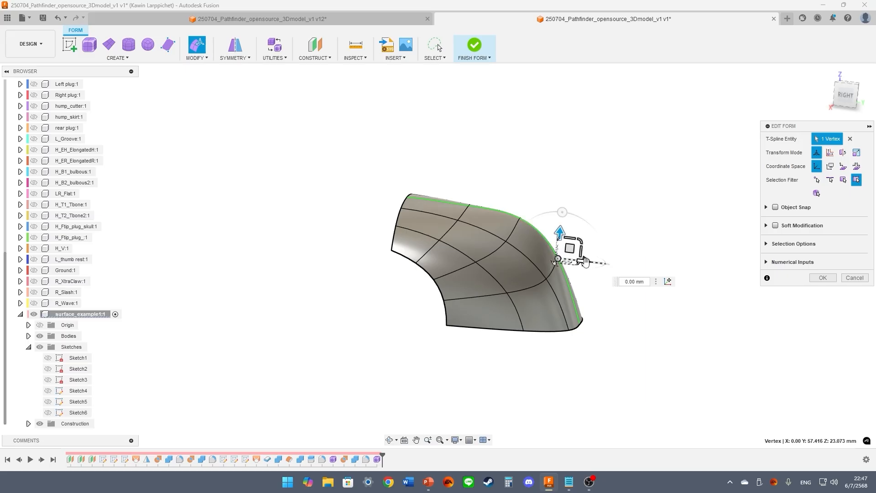
left_click_drag(586, 261, 622, 263)
middle_click_drag(607, 250, 533, 306, "shift")
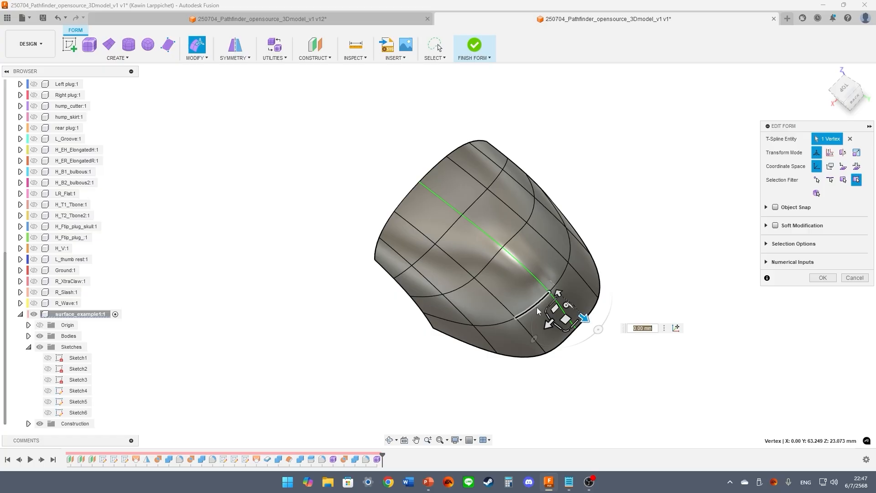
Lower the rear centre-line vertex by 2 mm, and lower the centre-line edge in front of it by 6 mm
scroll(537, 307, "up", 5)
middle_click_drag(512, 283, 522, 257, "shift")
scroll(511, 263, "down", 3)
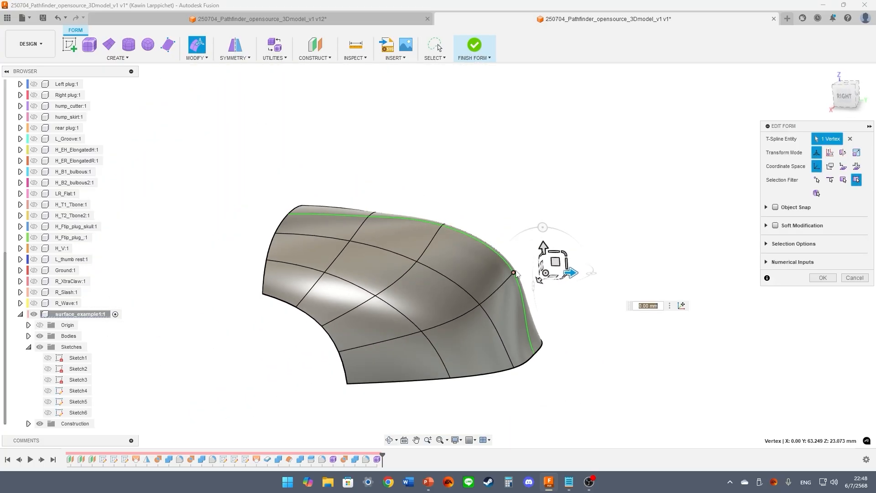
left_click_drag(544, 247, 544, 267)
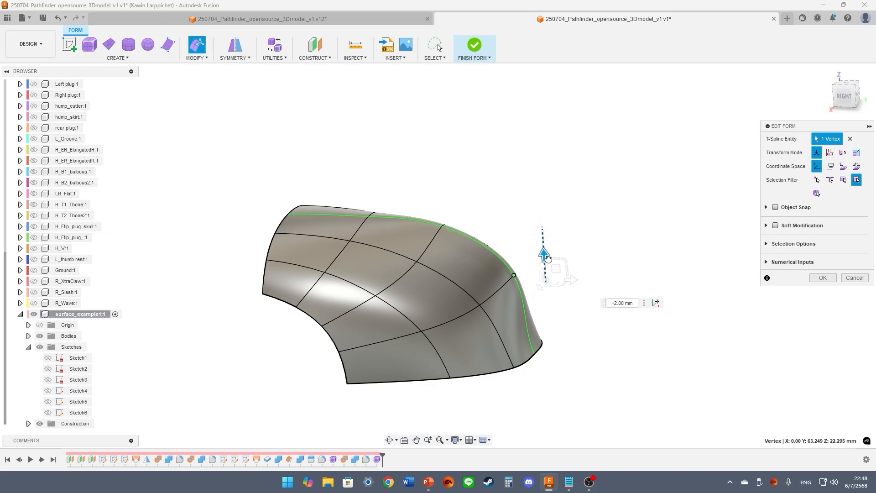
middle_click_drag(582, 237, 483, 244, "shift")
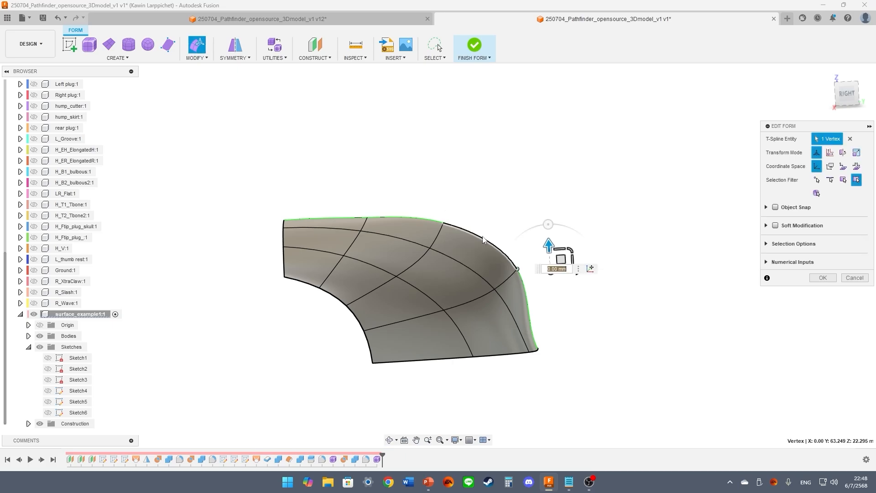
left_click(483, 241)
left_click_drag(480, 225, 477, 243)
scroll(488, 275, "up", 4)
scroll(519, 298, "down", 3)
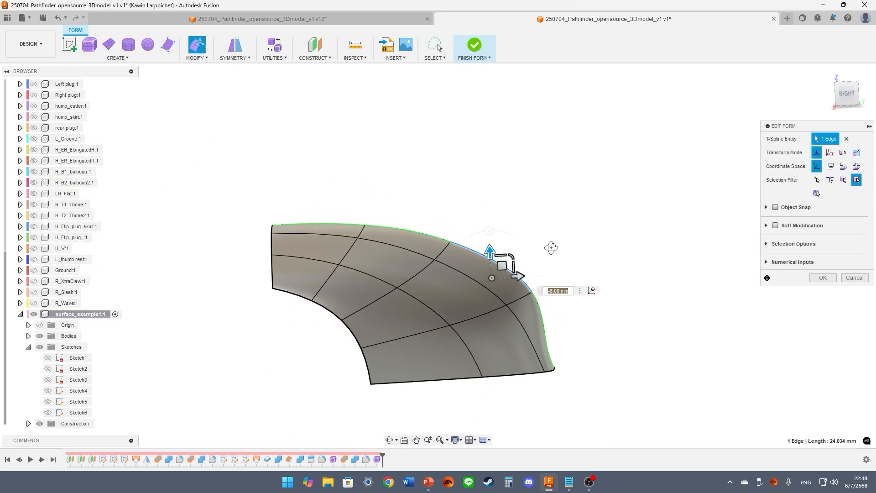
Pull the rear lower face beside the centre strip outward to widen the hump symmetrically
middle_click_drag(518, 299, 532, 255, "shift")
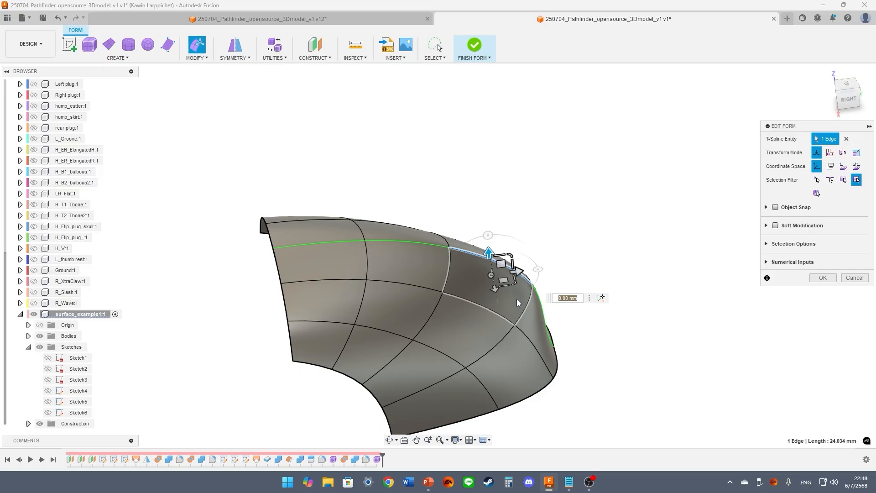
left_click(522, 346)
middle_click_drag(523, 346, 611, 249, "shift")
left_click_drag(469, 324, 448, 328)
middle_click_drag(551, 273, 541, 242, "shift")
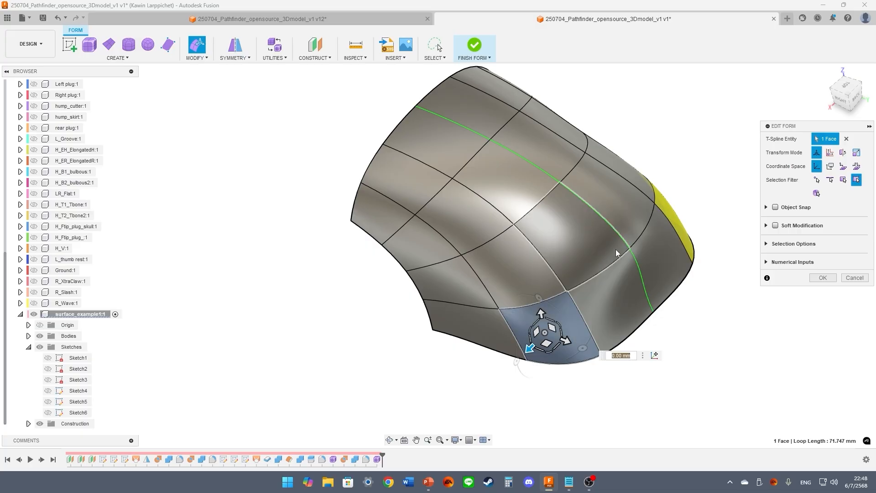
Move the rear centre-line vertex -4 mm along the hump's length, accept the edits and finish the form
left_click(630, 248)
left_click_drag(648, 257, 641, 252)
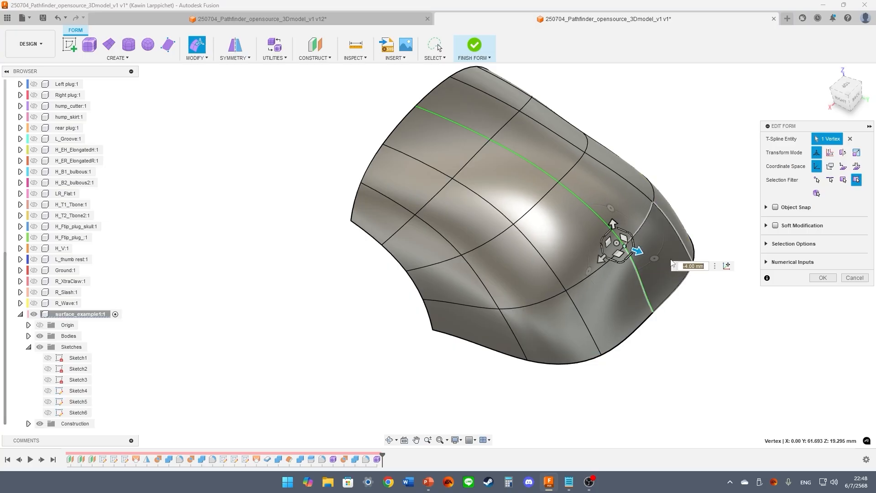
middle_click_drag(613, 208, 684, 178, "shift")
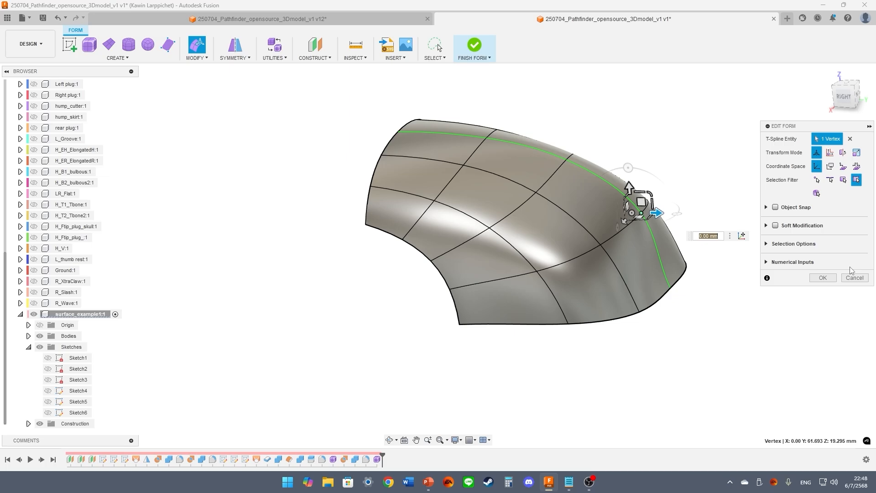
left_click(823, 278)
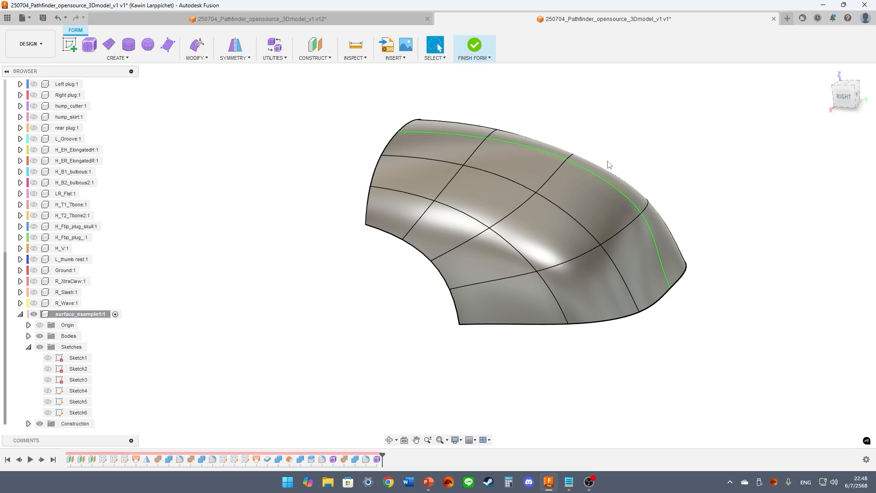
left_click(474, 46)
Thicken the hump surface by -1 mm on one side as a new body
mouse_move(324, 184)
middle_mouse_down("shift")
mouse_move(356, 192)
mouse_move(425, 166)
mouse_move(451, 194)
mouse_move(342, 270)
mouse_move(294, 251)
mouse_move(255, 274)
middle_mouse_up("shift")
left_click(451, 194)
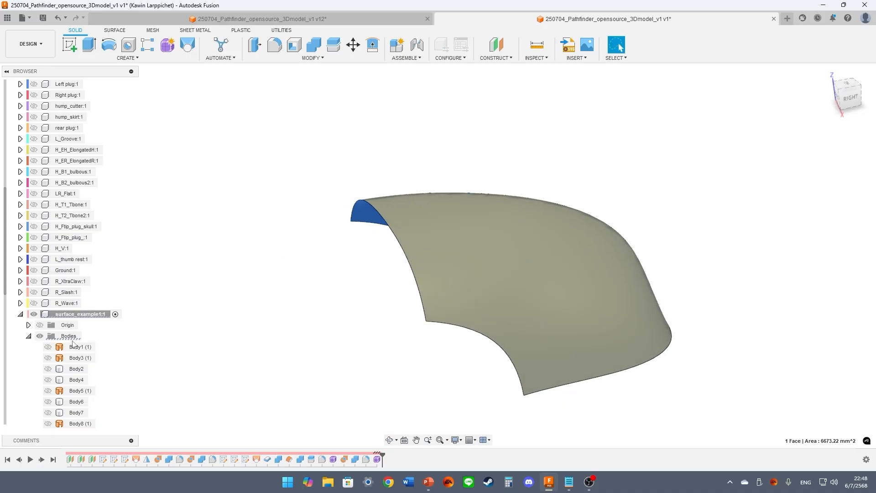
scroll(65, 364, "down", 3)
scroll(63, 274, "up", 6)
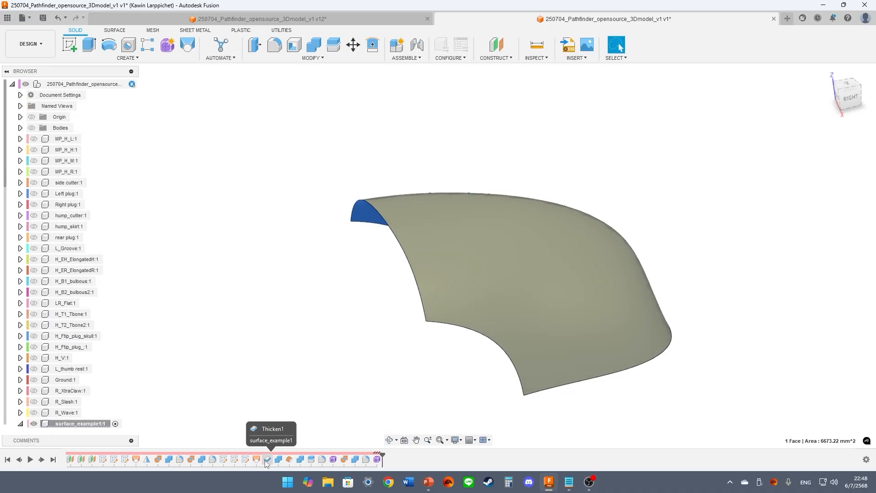
left_click(244, 320)
left_click(128, 58)
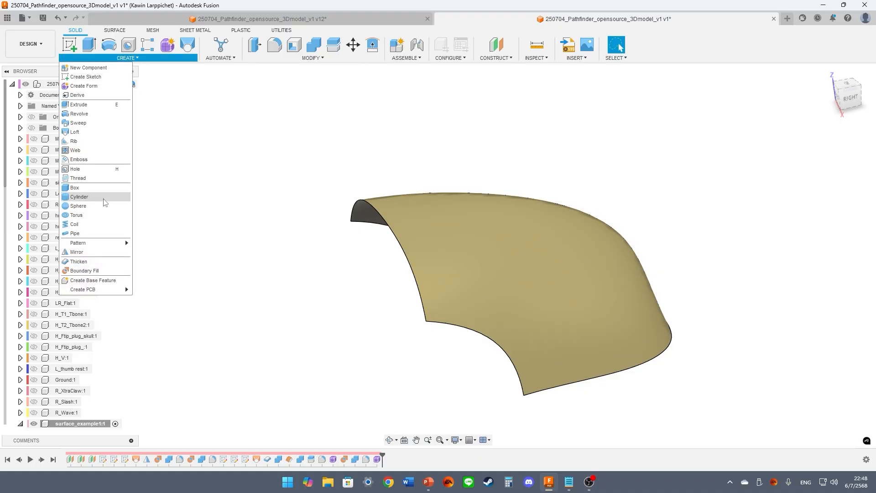
left_click(78, 262)
left_click(485, 251)
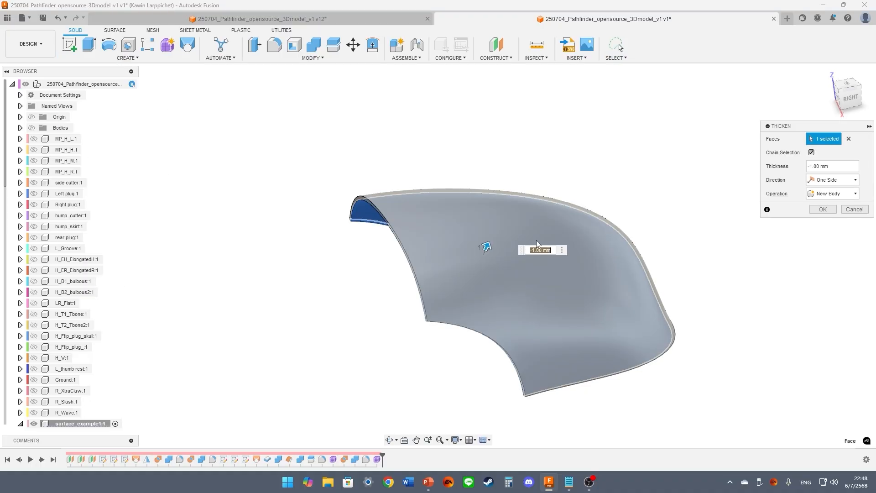
key("Return")
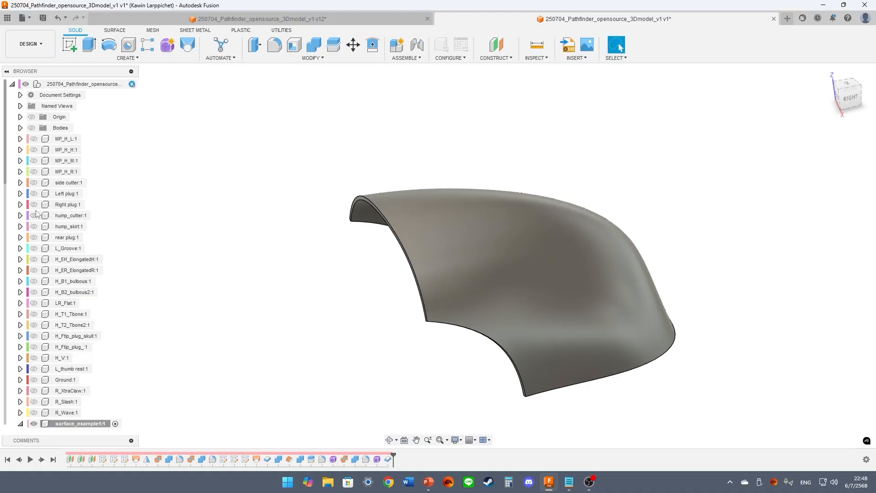
Show hump_cutter and use it to cut the thickened hump body with Combine, keeping the tool body
left_click(34, 216)
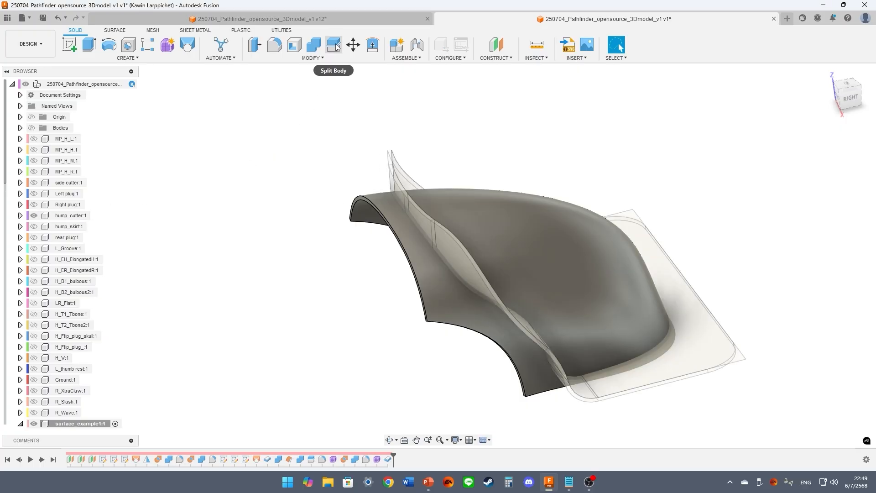
left_click(314, 44)
left_click(442, 188)
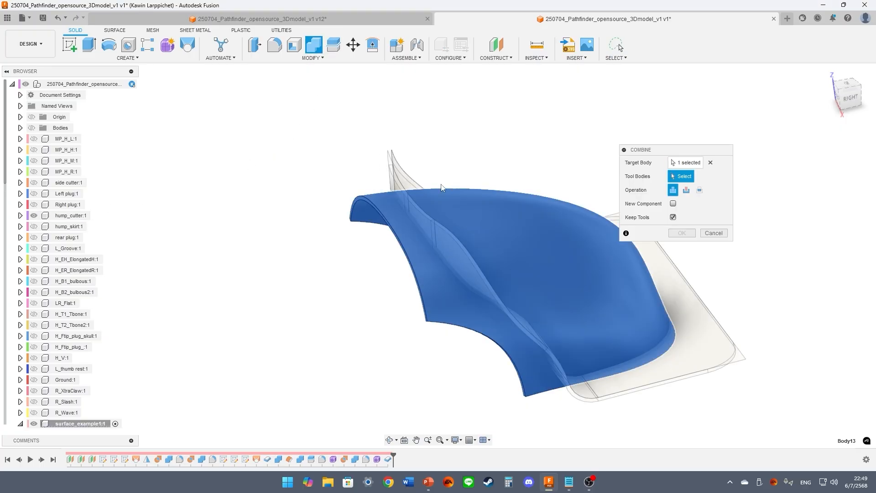
left_click(454, 168)
left_click(686, 190)
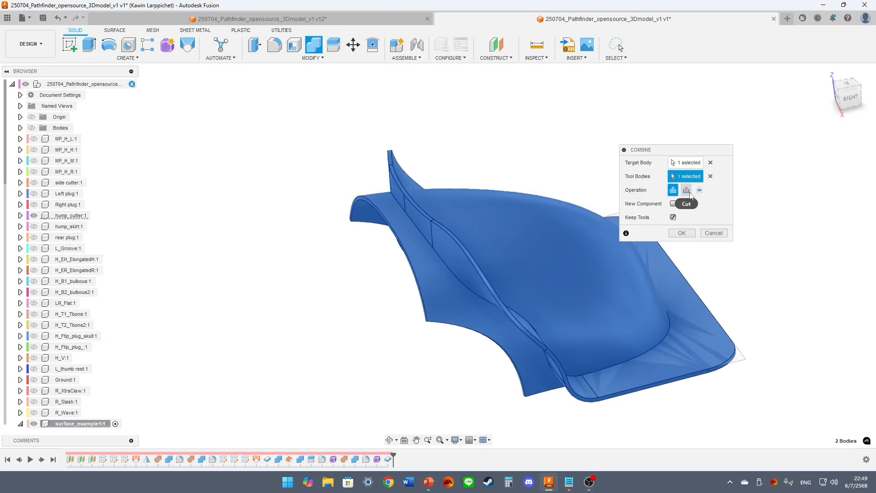
left_click(682, 233)
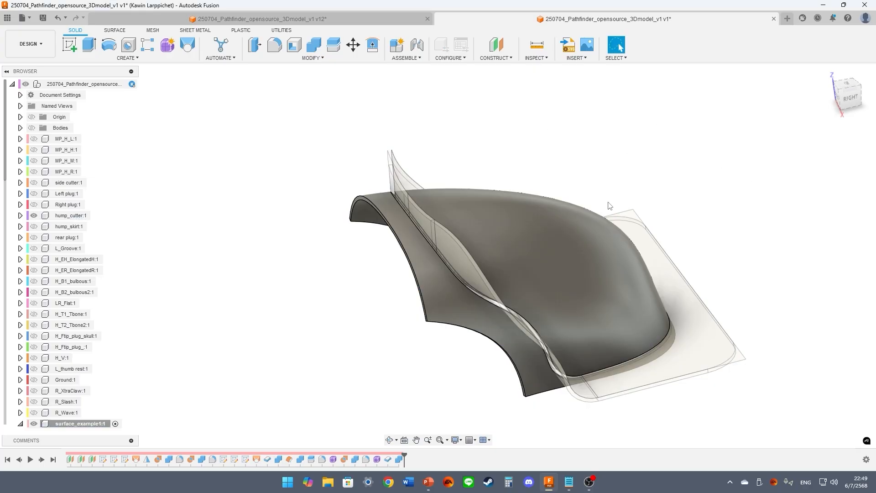
middle_click_drag(657, 188, 410, 202, "shift")
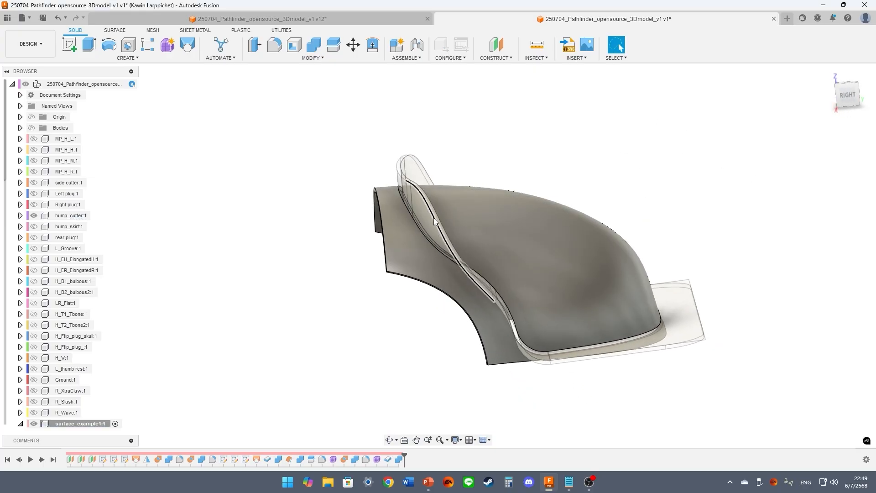
scroll(67, 364, "down", 3)
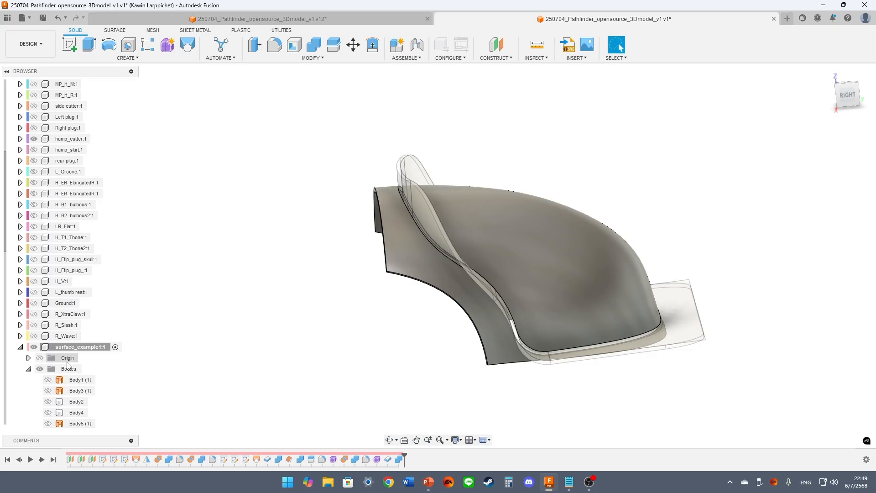
scroll(67, 364, "down", 5)
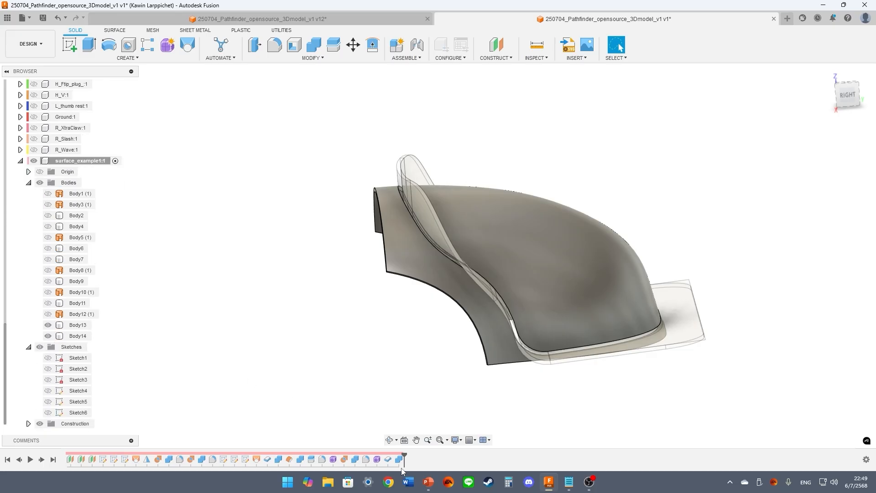
left_click(377, 459)
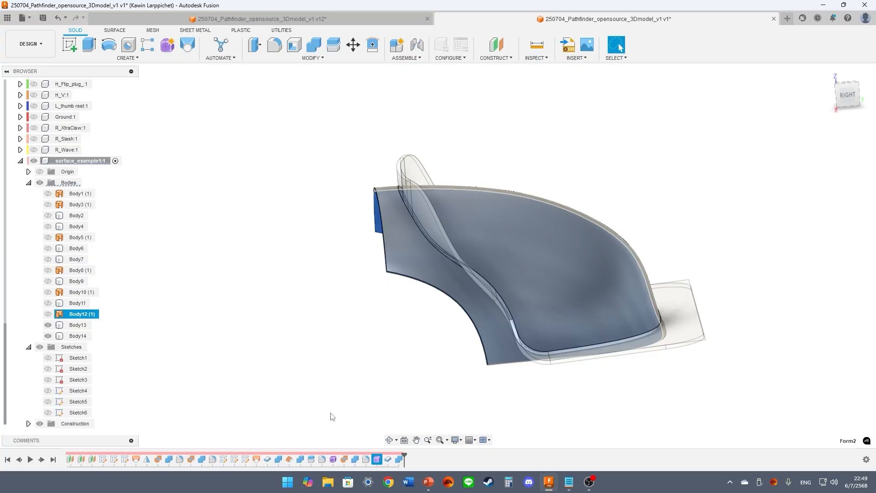
left_click(187, 319)
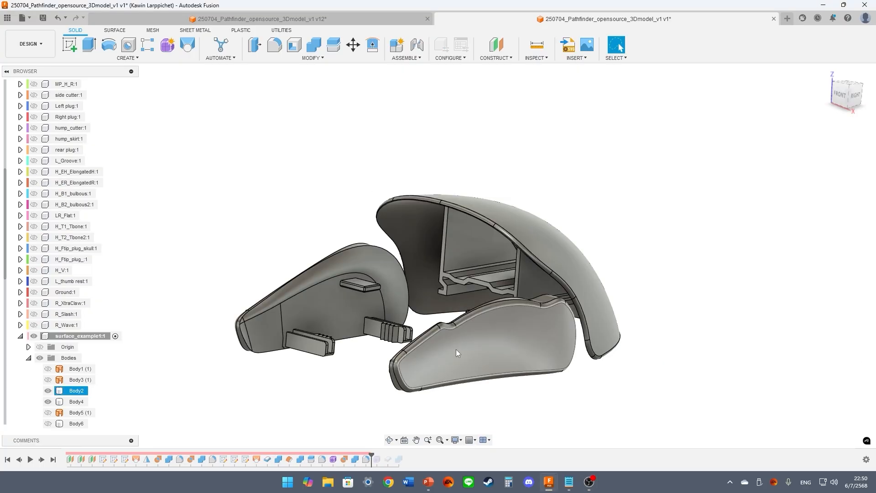
Hide the surface_example component and show R_Wave, viewing its wavy surface from the side
left_click(20, 336)
left_click(34, 423)
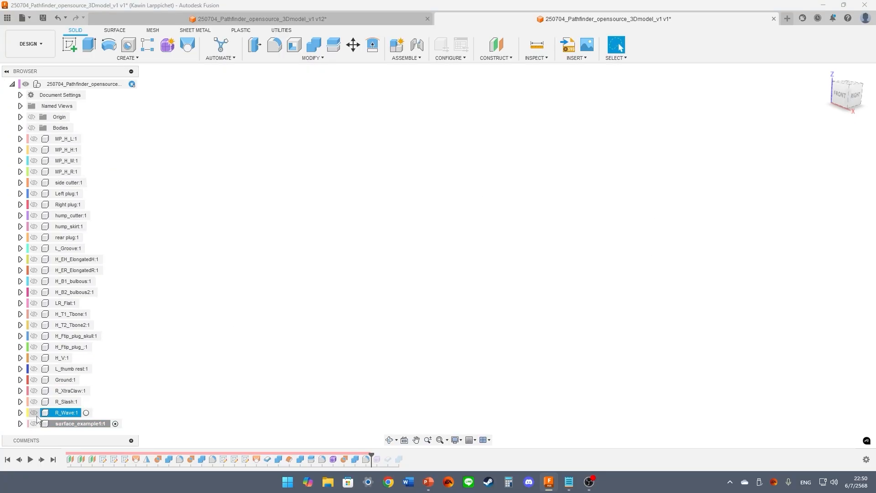
left_click(34, 412)
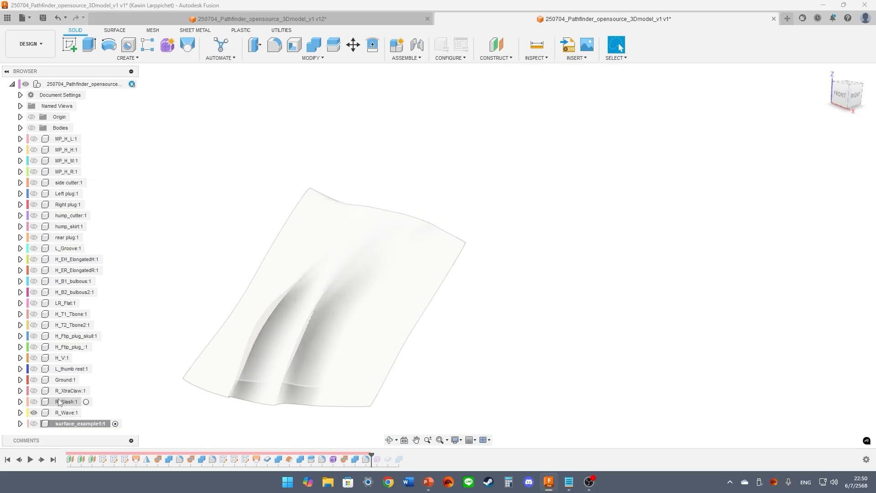
left_click(292, 264)
middle_click_drag(323, 294, 499, 270, "shift")
key("Escape")
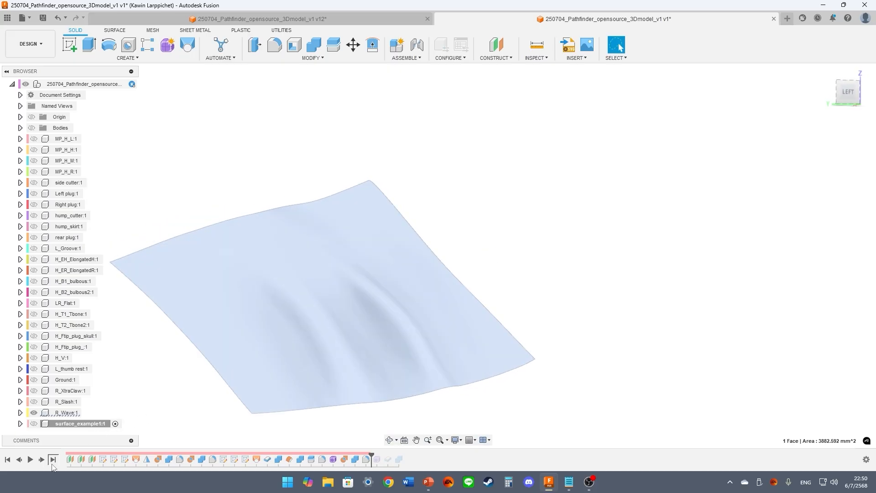
Roll the timeline to its end and show side cutter together with R_Wave's surface body
left_click(52, 462)
left_click(200, 316)
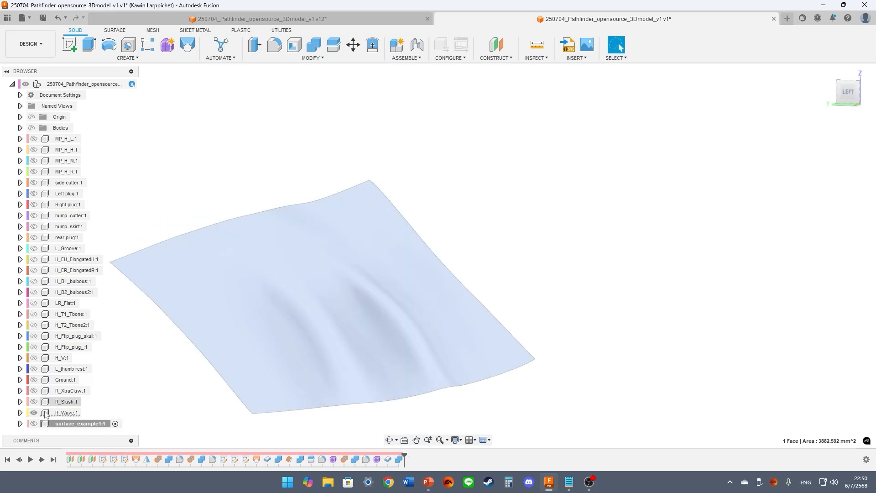
key("Escape")
left_click(20, 413)
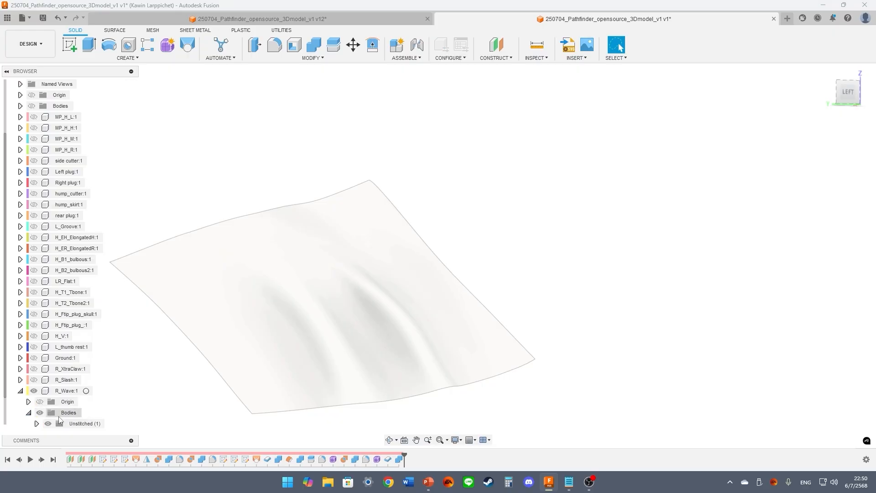
left_click(63, 423)
middle_click_drag(157, 362, 90, 313, "shift")
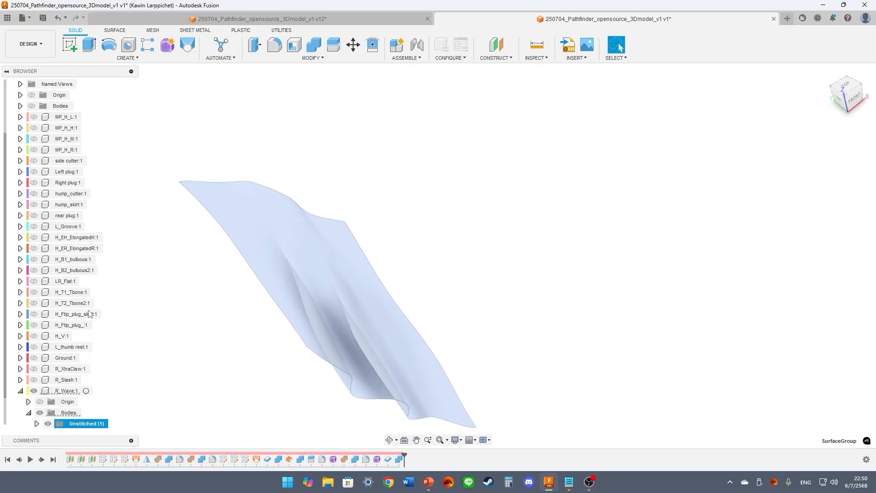
scroll(64, 206, "up", 2)
left_click(34, 184)
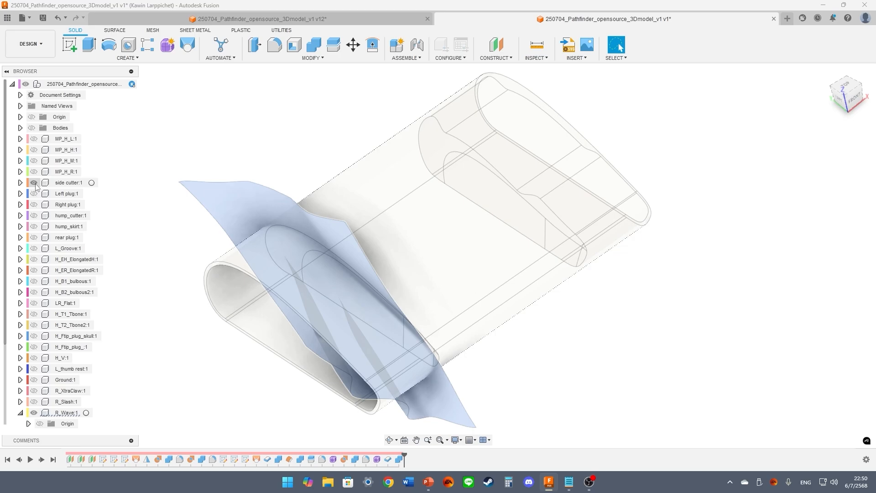
left_click(229, 153)
Boundary Fill the inner cell between the wave surface and the side cutter as a new body in surface_example
left_click(136, 58)
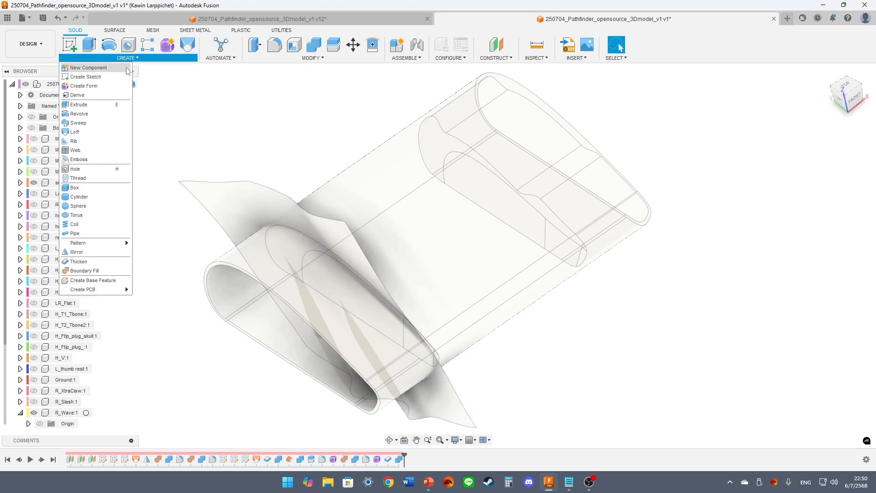
left_click(153, 270)
left_click(332, 199)
left_click(351, 199)
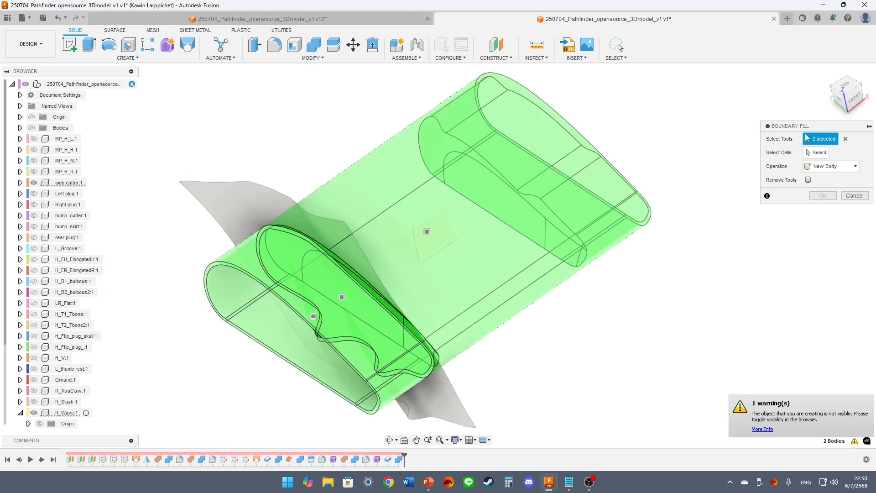
left_click(342, 298)
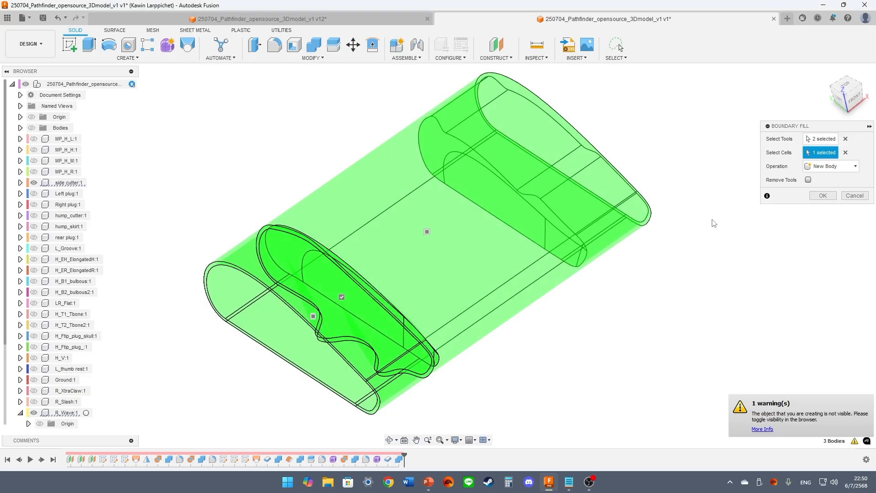
left_click(821, 196)
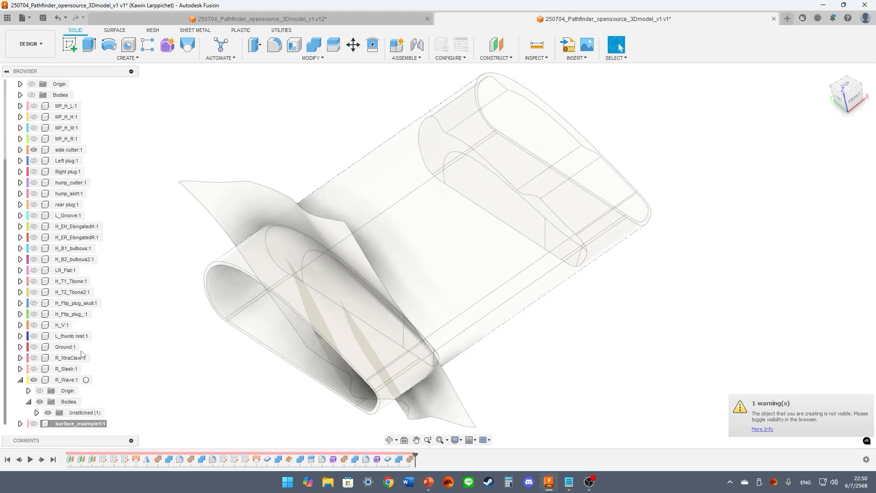
Inspect R_Wave's bodies and reopen the Boundary Fill feature to review its selected cell
middle_click_drag(185, 308, 172, 256, "shift")
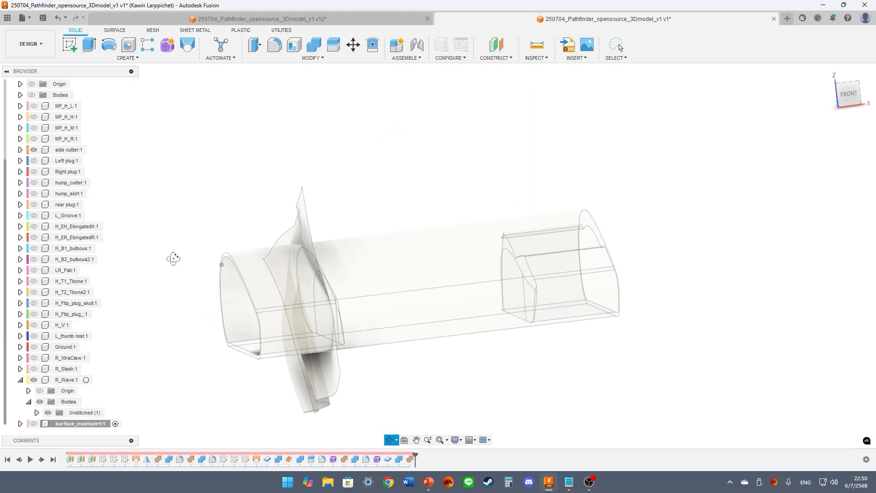
middle_click_drag(324, 309, 415, 287, "shift")
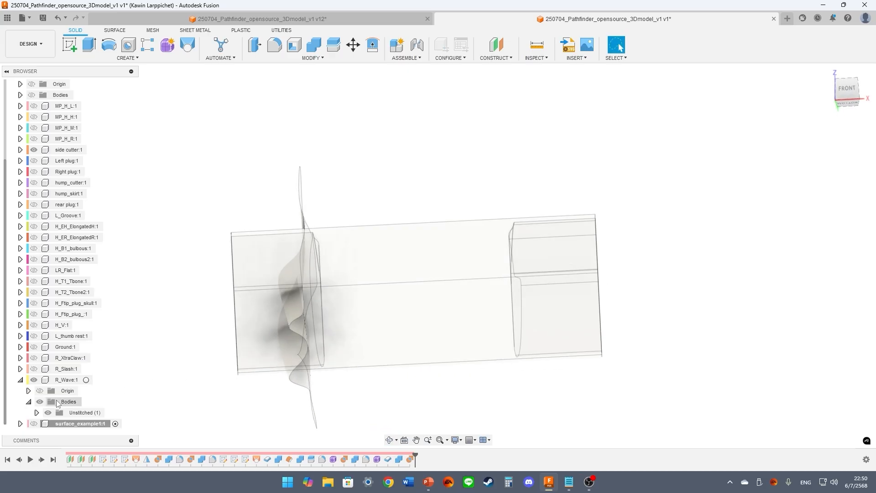
left_click(37, 412)
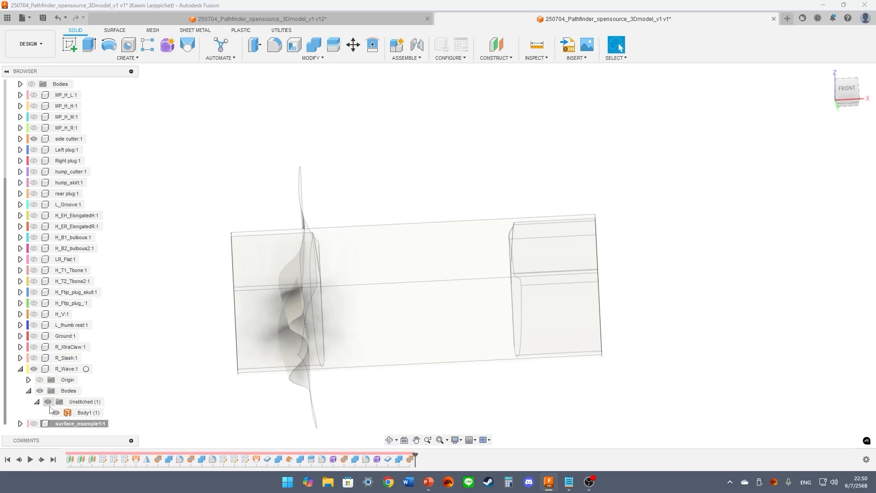
double_click(409, 459)
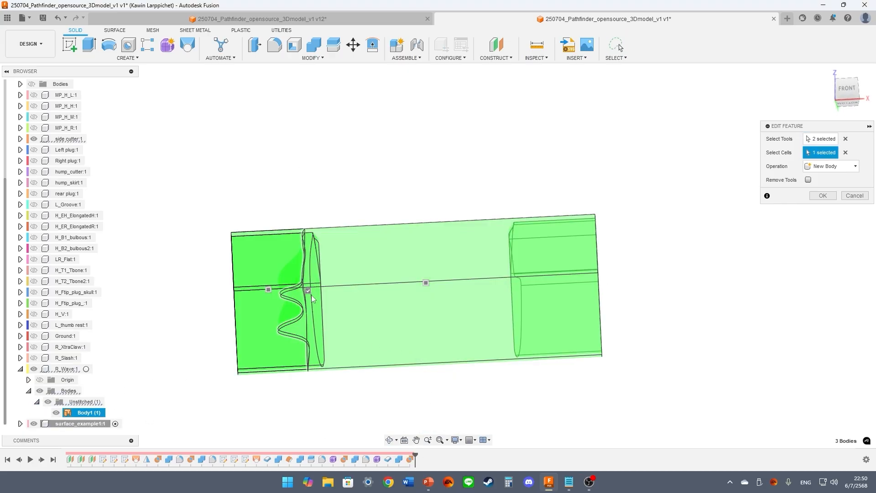
left_click(824, 197)
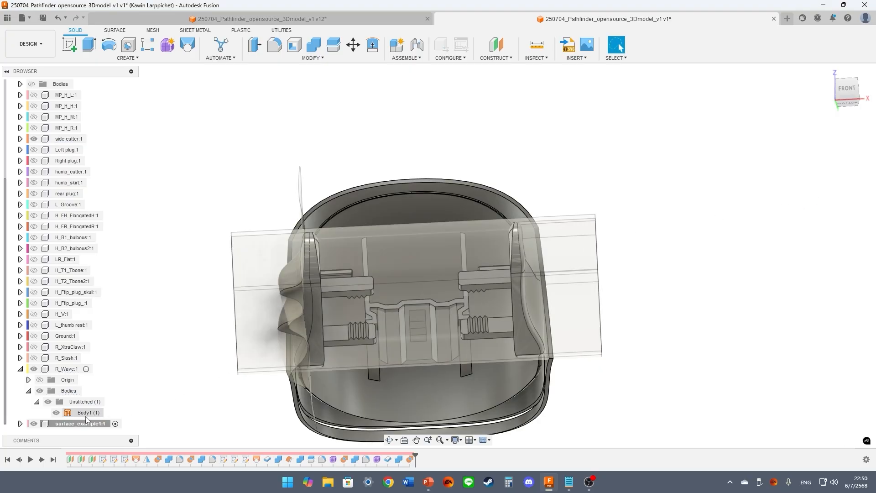
left_click(86, 414)
middle_click_drag(196, 319, 209, 339, "shift")
key("Escape")
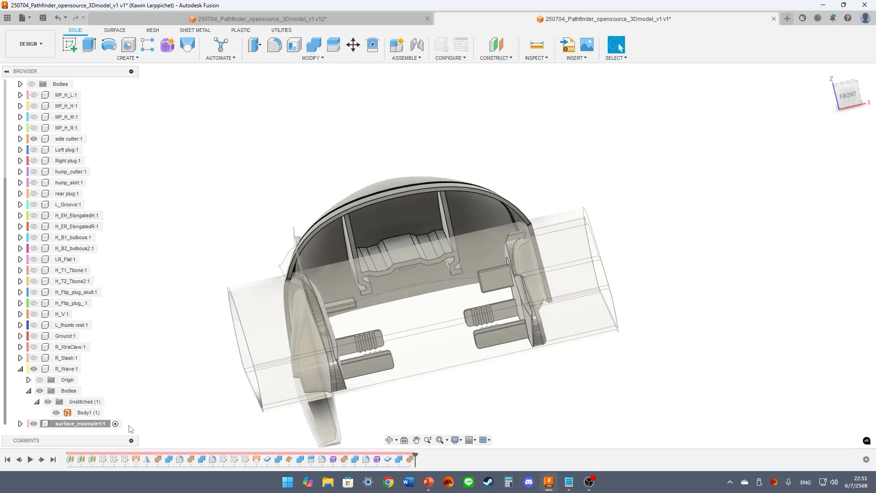
Undo the Boundary Fill made in surface_example and activate the R_Wave component
left_click(33, 424)
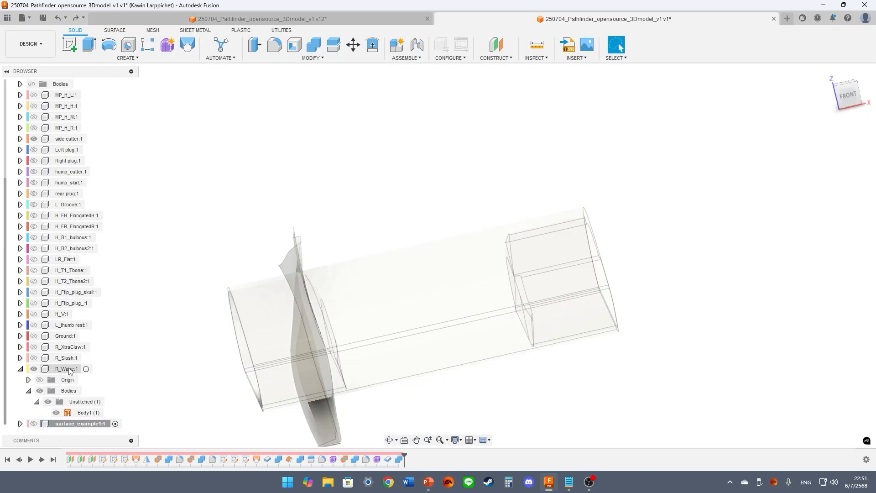
double_click(66, 370)
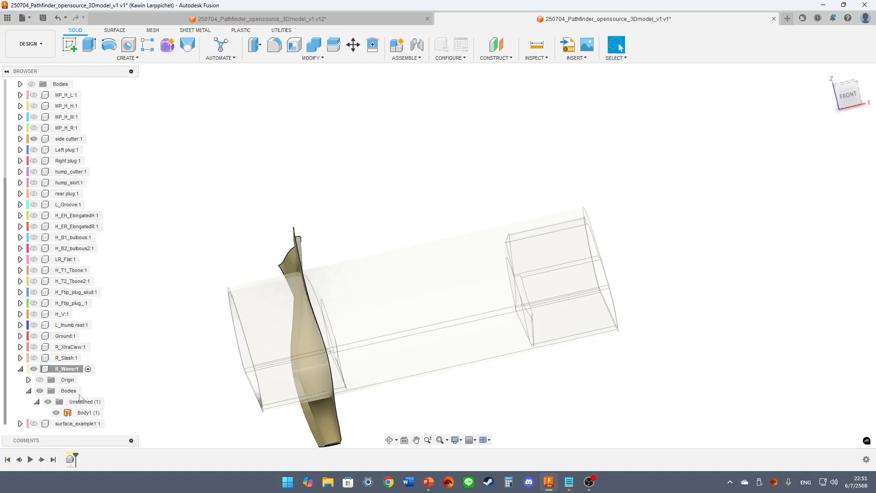
middle_click_drag(183, 310, 182, 263, "shift")
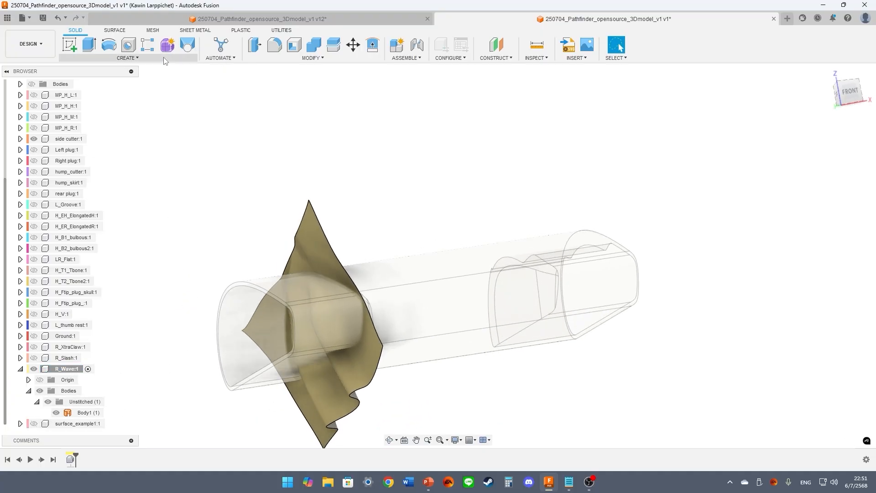
Boundary Fill the inner cell between Body1's wave surface and the side cutter as a new body in R_Wave, then hide Body1
left_click(128, 58)
left_click(85, 271)
left_click(327, 244)
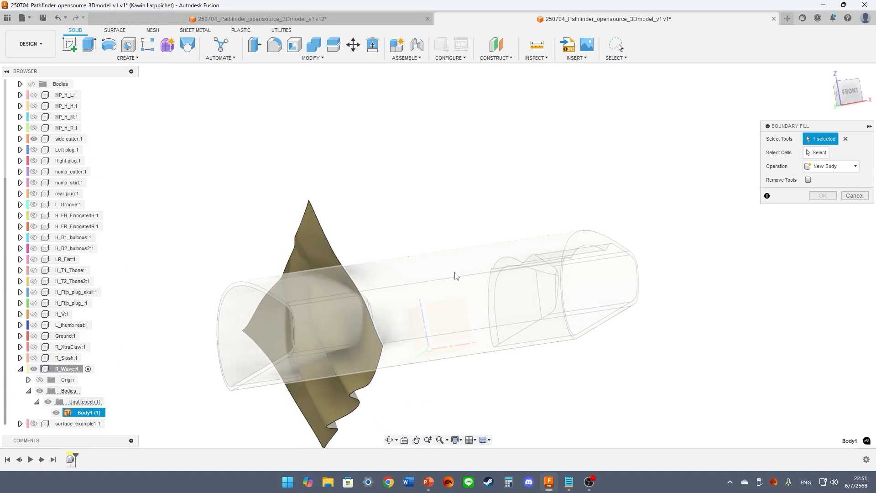
left_click(457, 276)
left_click(322, 323)
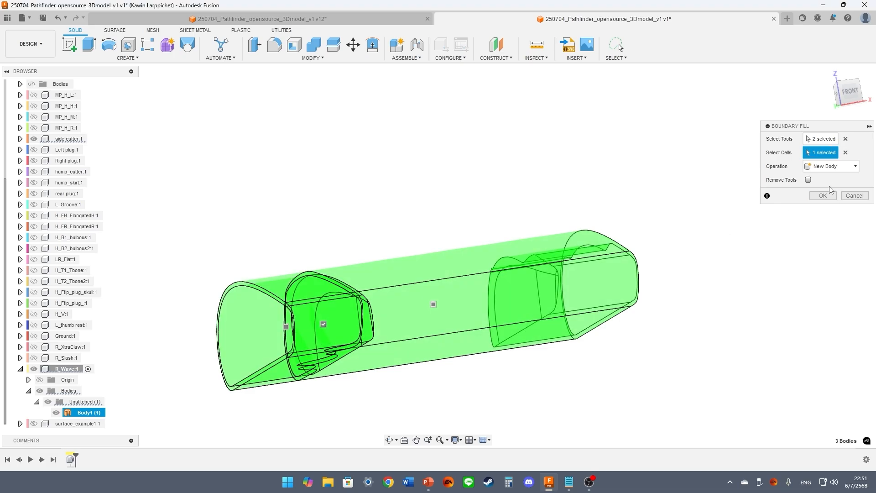
left_click(823, 195)
left_click(56, 413)
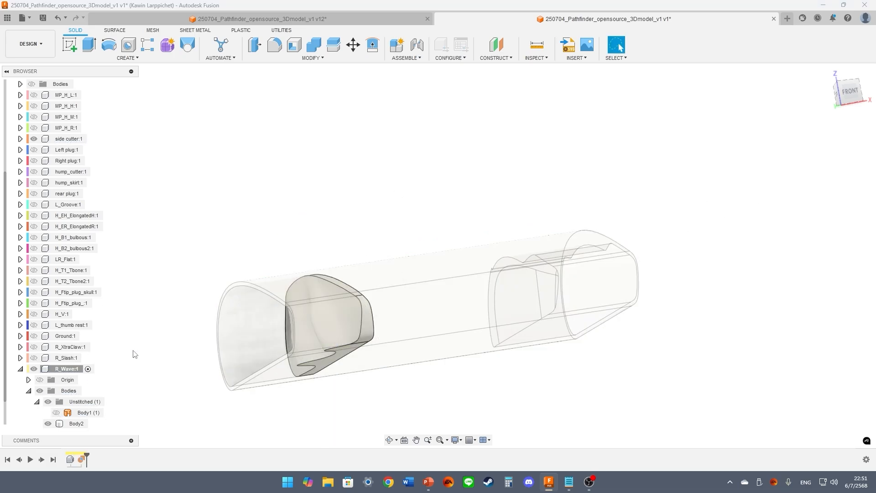
View the filled wave body from the outside, then undo hiding Body1 and the Boundary Fill
middle_click_drag(133, 354, 292, 283, "shift")
left_click(440, 371)
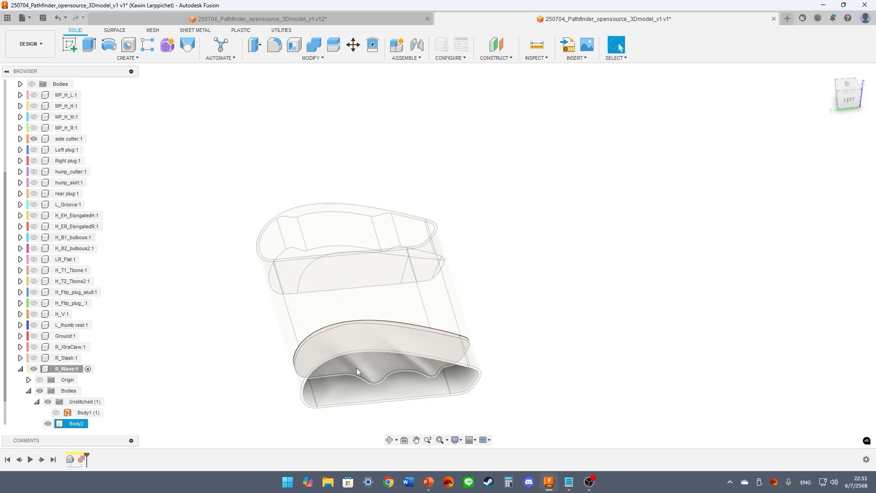
middle_click_drag(399, 359, 391, 339, "shift")
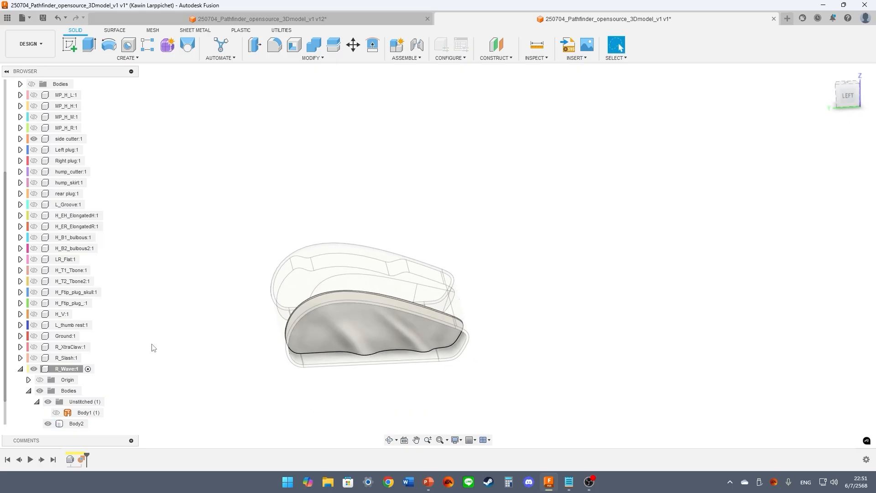
key("ctrl+z")
key("ctrl+z")
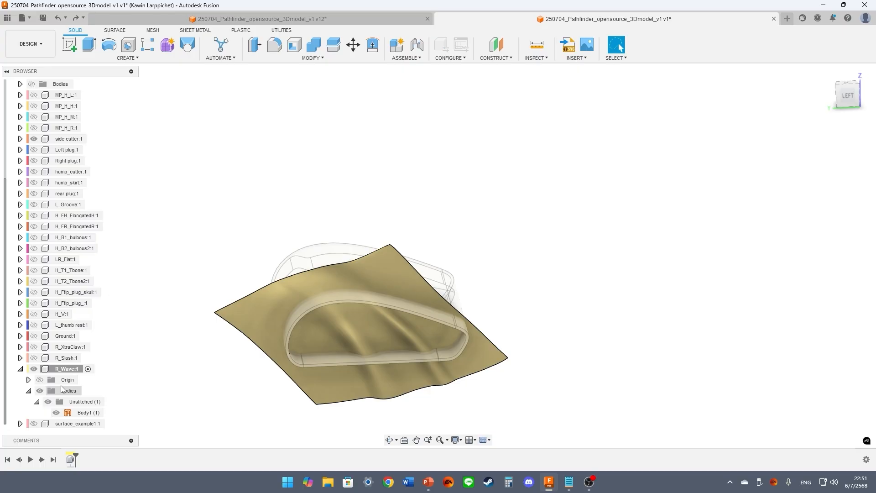
Expand surface_example in the browser and examine R_Wave's wave surface where it crosses the side cutter outline
left_click(20, 423)
left_click(332, 317)
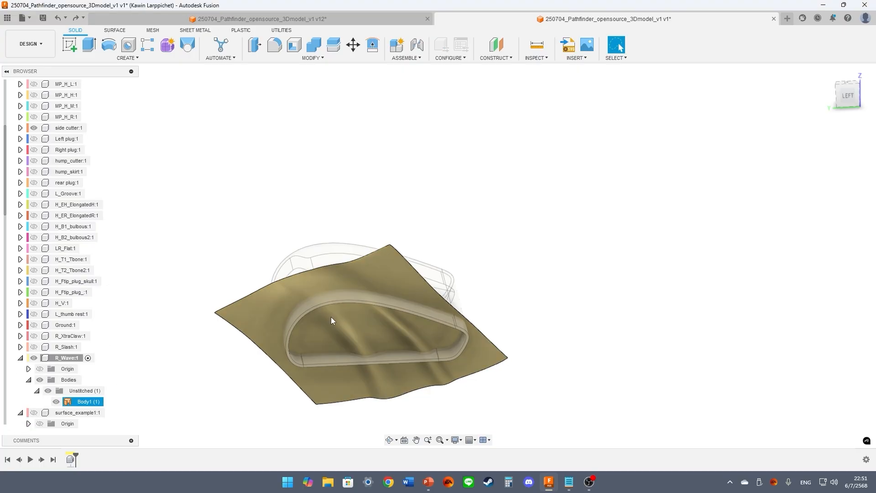
scroll(330, 317, "up", 5)
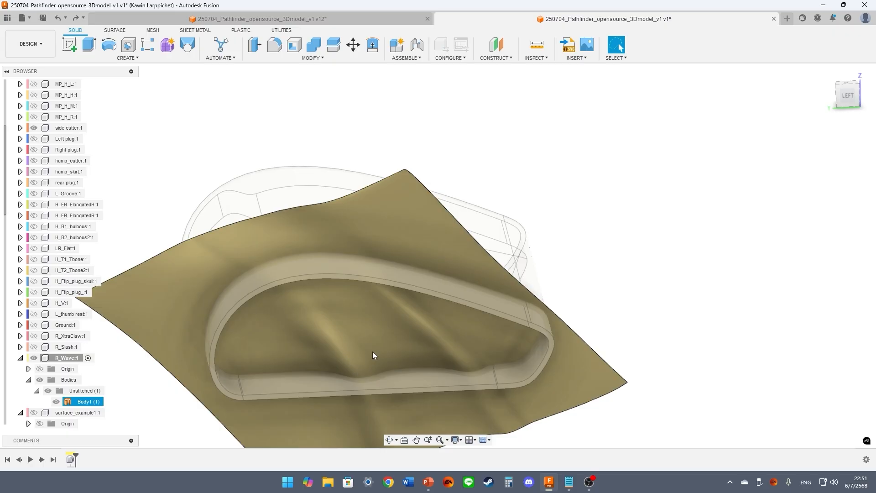
scroll(338, 328, "down", 4)
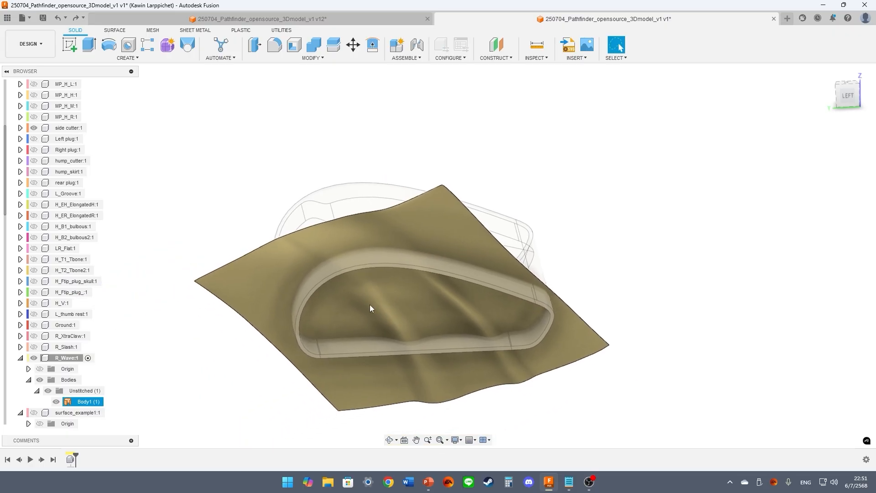
left_click(159, 265)
scroll(71, 257, "up", 3)
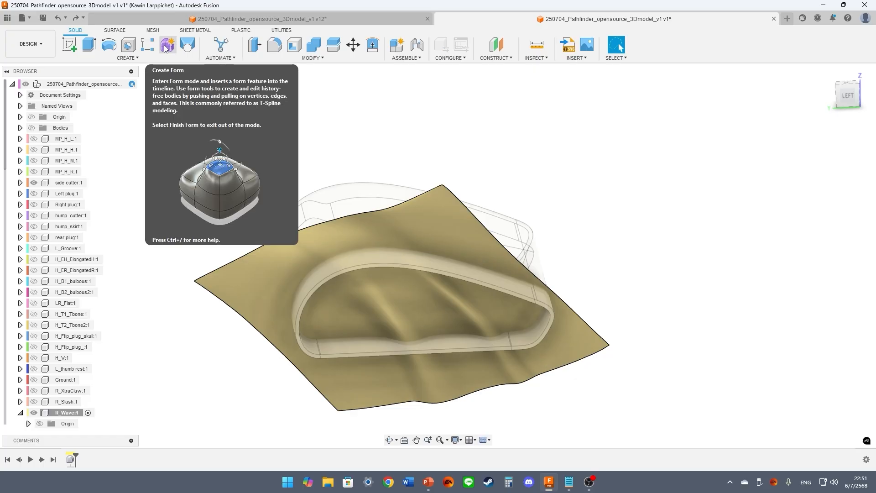
scroll(89, 320, "down", 5)
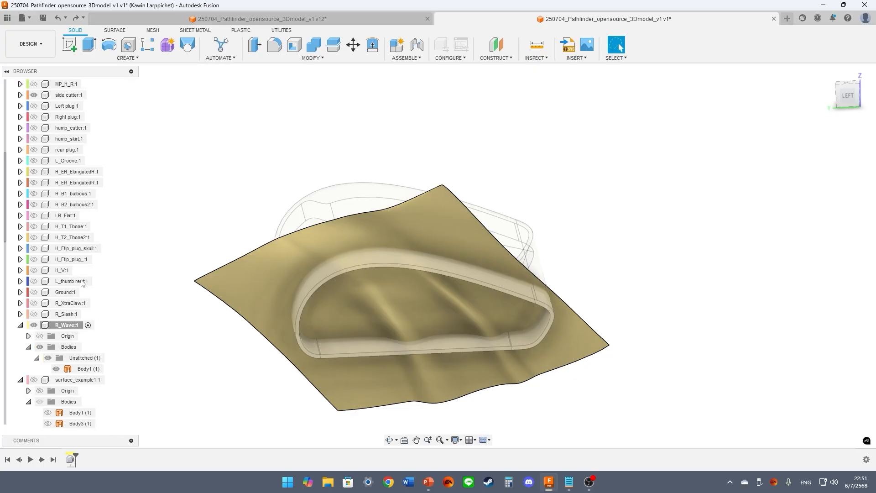
Create a form in R_Wave and set up a BRep Face to T-Splines conversion of the wave surface
left_click(168, 45)
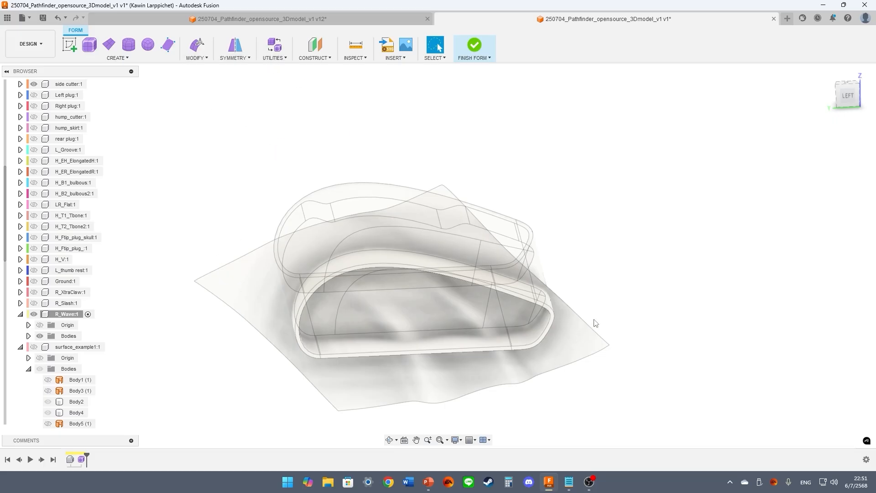
left_click(276, 57)
left_click(270, 100)
left_click(831, 139)
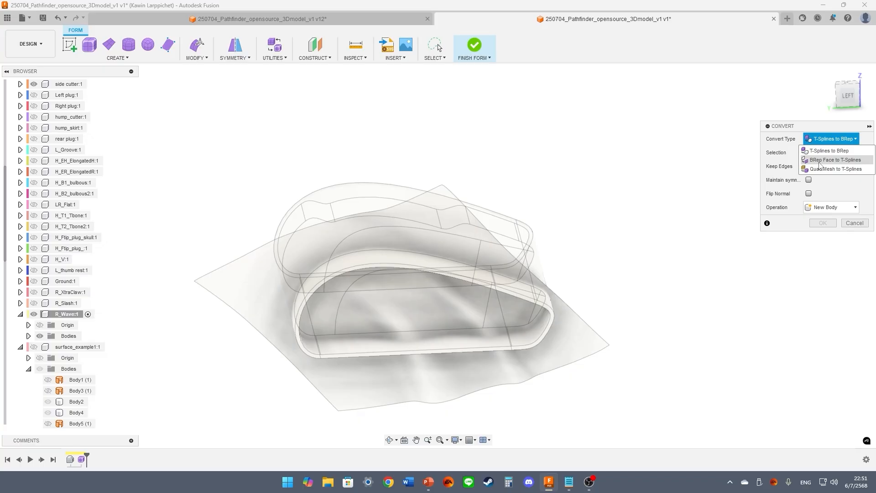
left_click(820, 161)
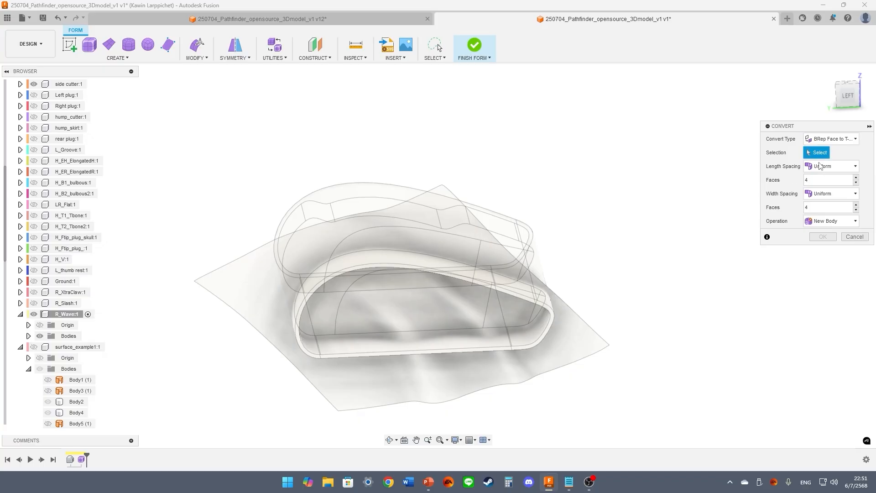
left_click(235, 277)
mouse_move(199, 281)
middle_mouse_down("shift")
mouse_move(225, 147)
mouse_move(217, 131)
mouse_move(283, 165)
mouse_move(417, 195)
mouse_move(372, 172)
mouse_move(364, 155)
mouse_move(376, 157)
mouse_move(386, 180)
middle_mouse_up("shift")
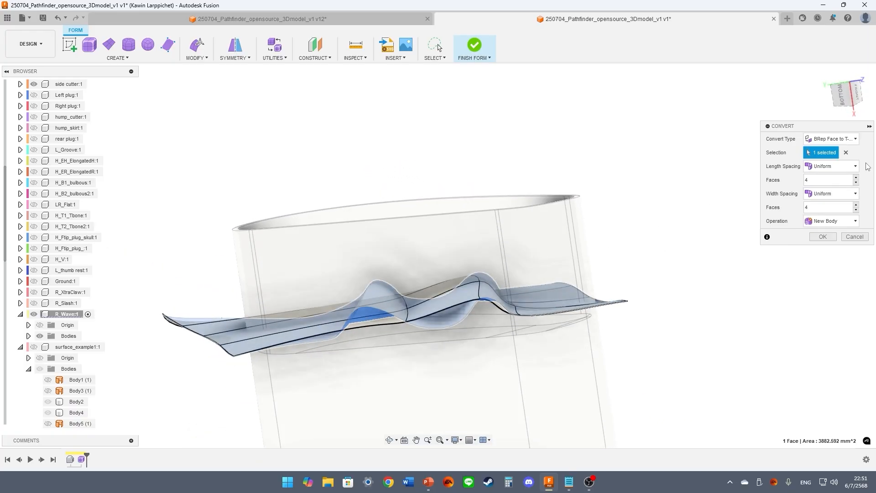
Set the conversion to 13 length faces and 5 width faces with uniform spacing and create the T-spline body
left_click(856, 177)
left_click(856, 177)
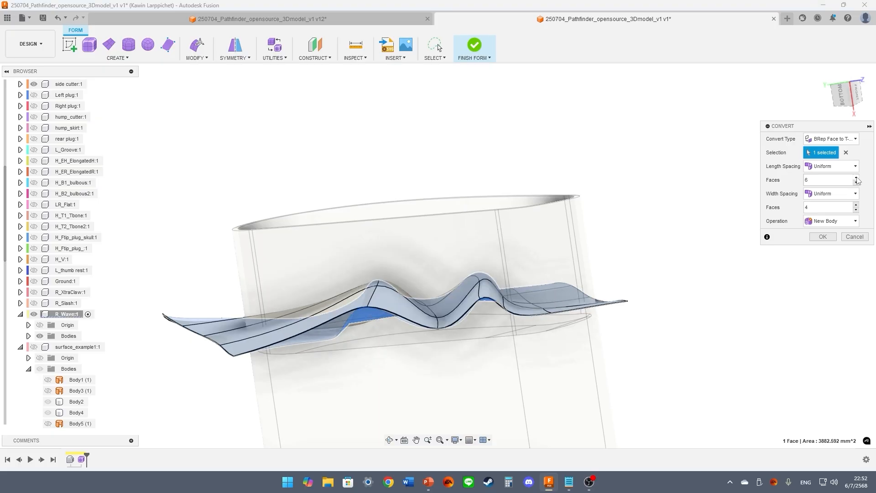
left_click(856, 177)
left_click(857, 177)
left_click(857, 178)
left_click(857, 178)
left_click(856, 178)
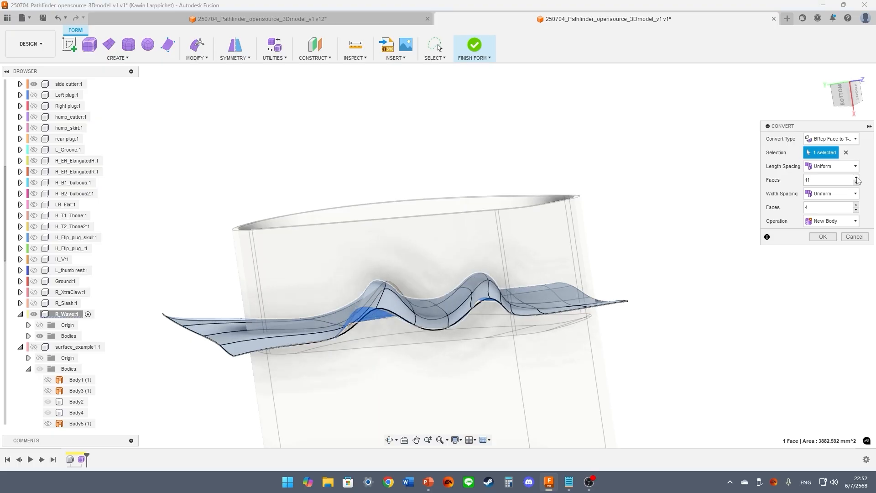
left_click(856, 177)
left_click(856, 178)
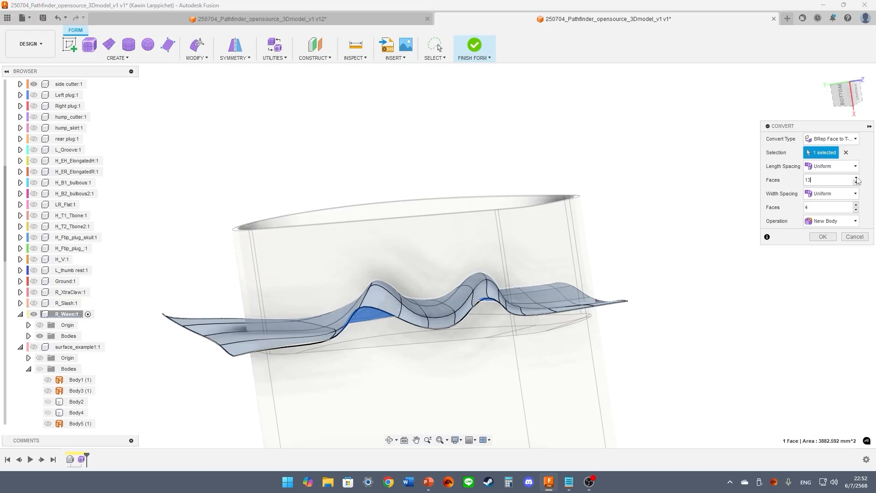
left_click(857, 205)
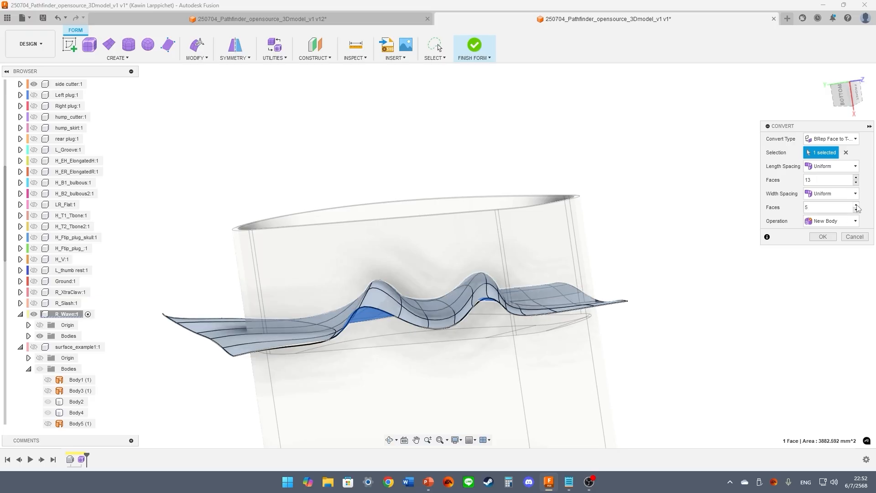
middle_click_drag(426, 197, 426, 283, "shift")
left_click(823, 236)
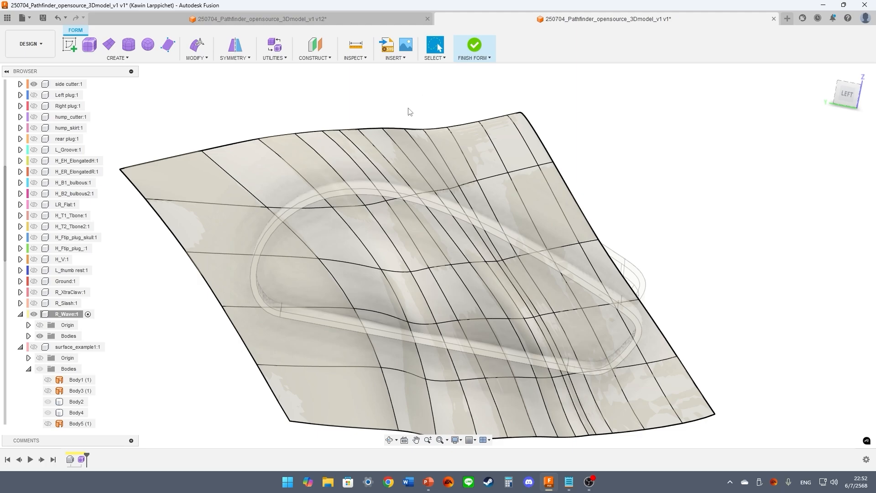
Select three adjacent faces along the first wave ridge and shift them by about 0.8 mm and -0.3 mm in the left view with Edit Form
mouse_move(424, 98)
middle_mouse_down("shift")
mouse_move(419, 118)
mouse_move(410, 95)
middle_mouse_up("shift")
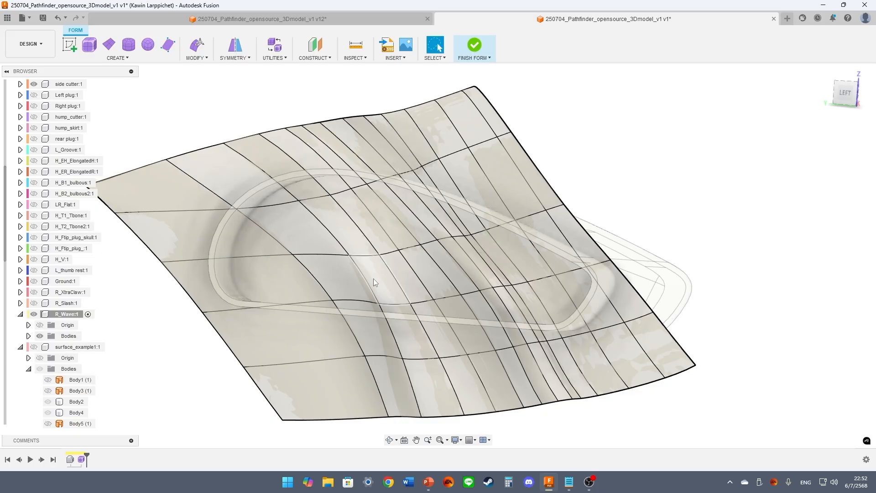
middle_click_drag(306, 208, 434, 313, "shift")
left_click(456, 327)
left_click(415, 279, "shift")
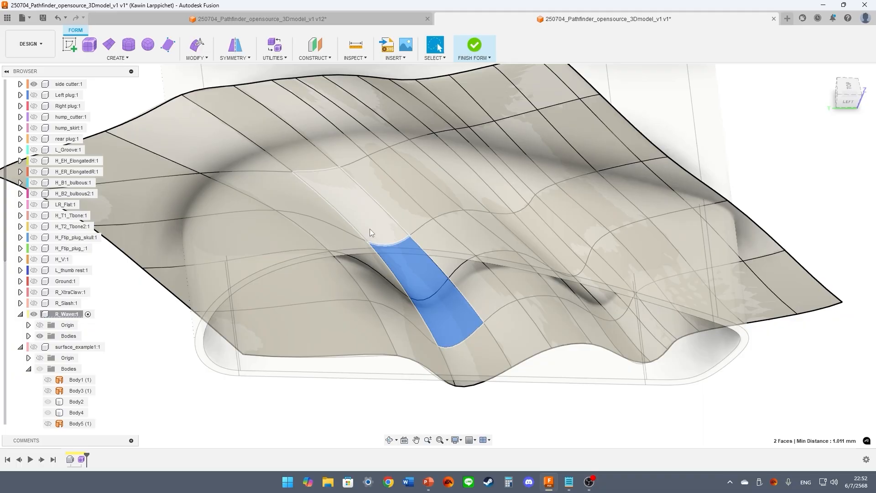
left_click(372, 232, "shift")
middle_click_drag(372, 199, 369, 142, "shift")
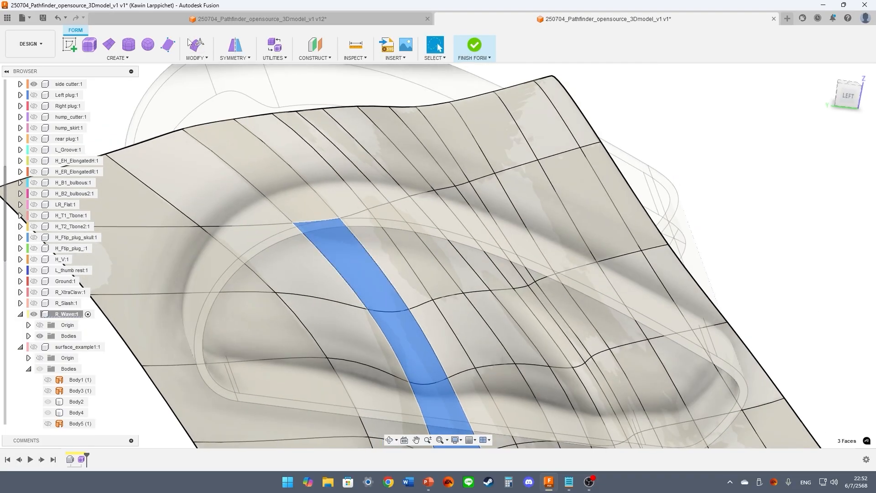
left_click(775, 227)
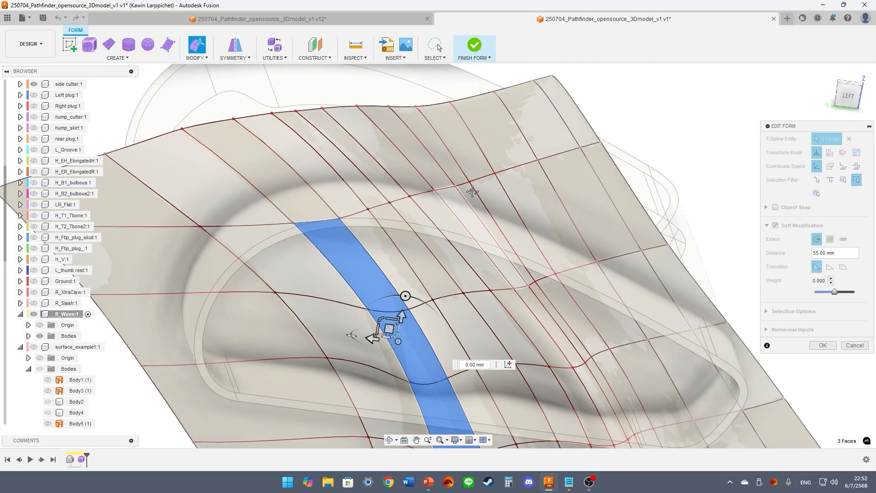
middle_click_drag(484, 237, 498, 152)
left_click(848, 95)
middle_click_drag(602, 269, 539, 69)
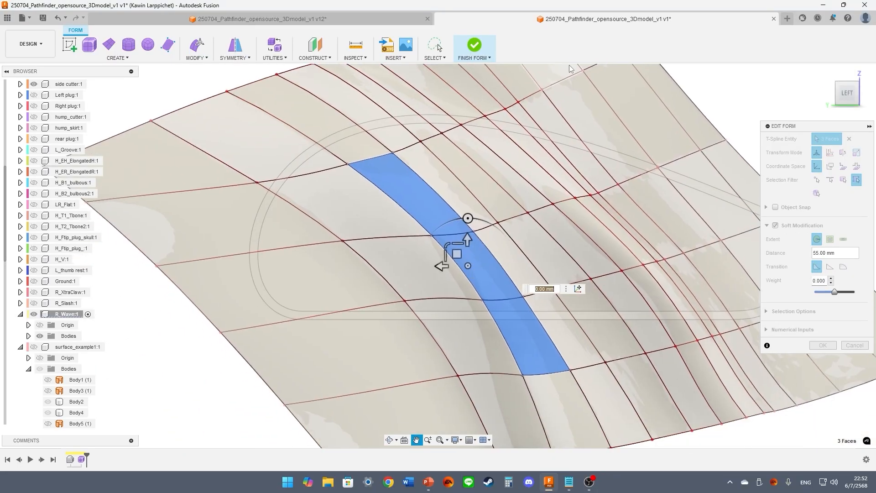
left_click_drag(456, 253, 451, 256)
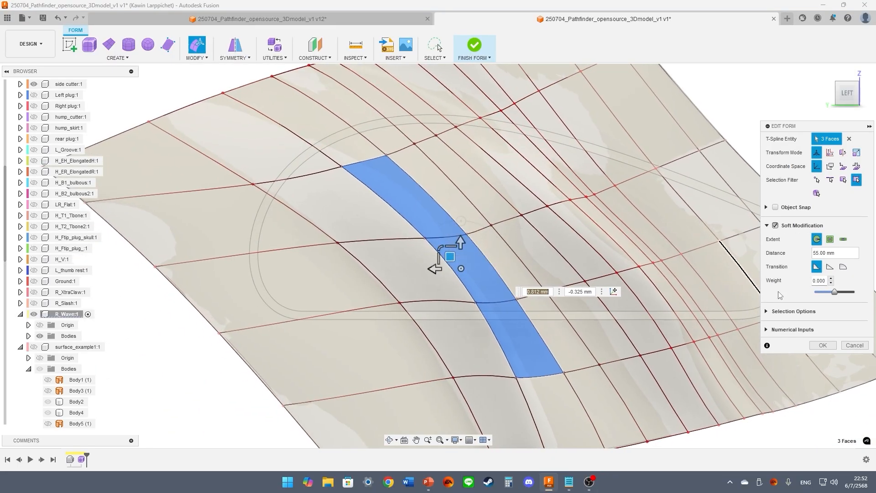
Lower the soft modification weight, move the three faces further sideways, and finish the form
left_click_drag(837, 294, 820, 291)
left_click_drag(450, 257, 415, 261)
left_click(823, 345)
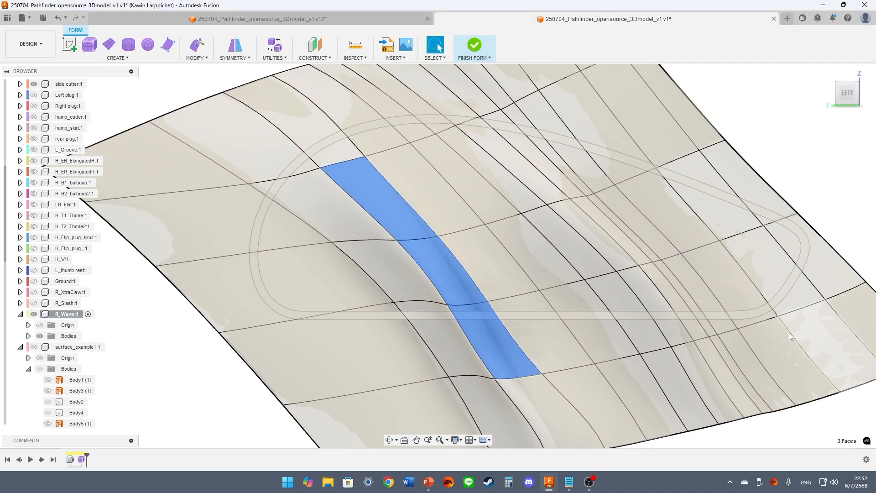
left_click(474, 44)
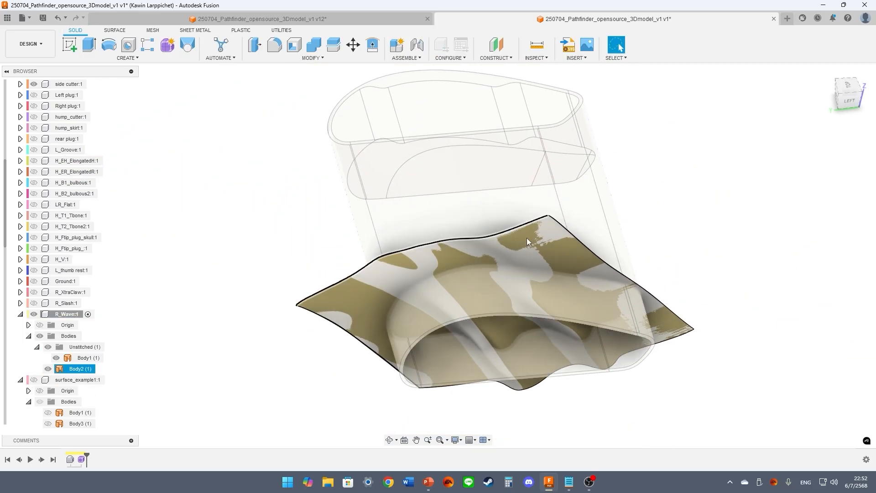
Toggle Body1's visibility in R_Wave to compare the original wave surface with the edited Body2
scroll(55, 283, "down", 3)
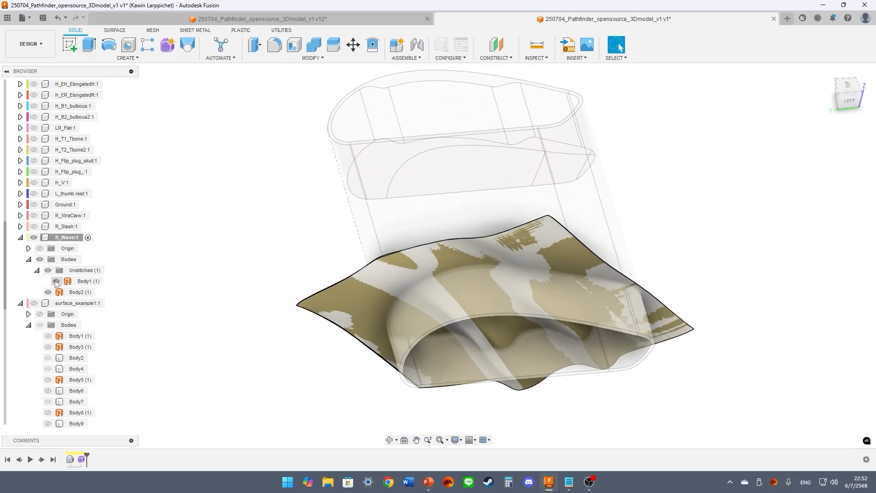
left_click(56, 281)
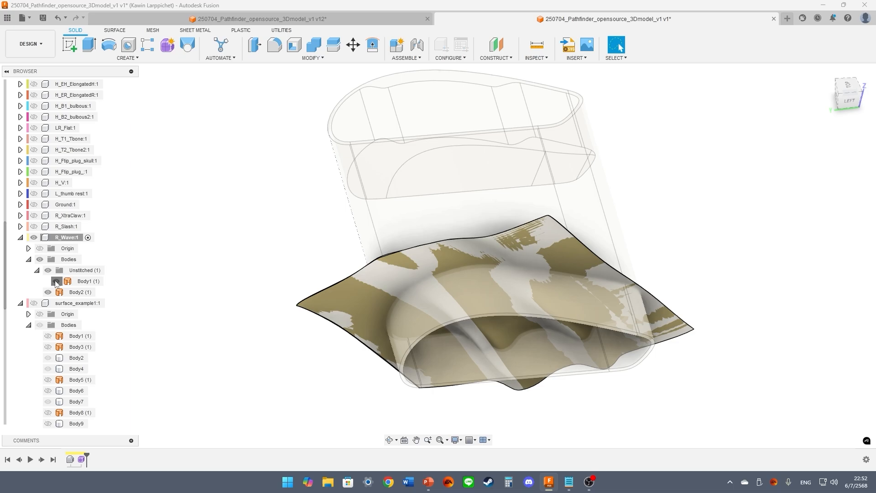
left_click(56, 282)
left_click(55, 282)
scroll(625, 332, "up", 4)
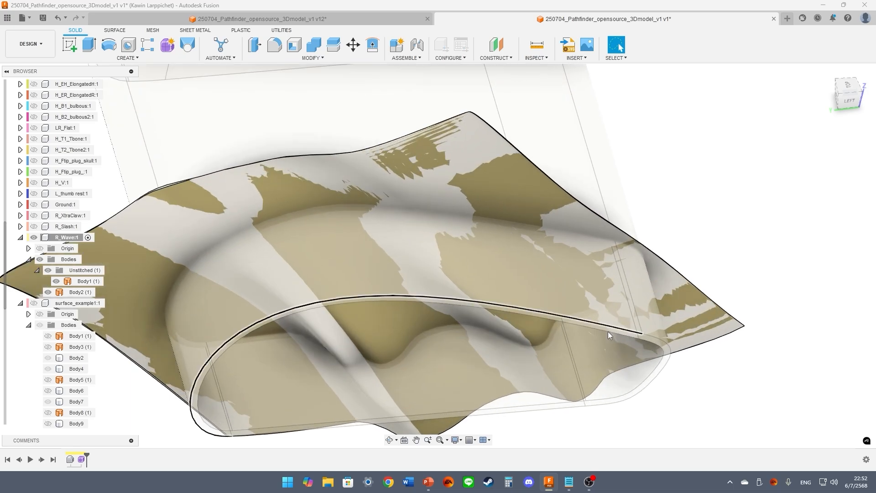
middle_click_drag(610, 333, 598, 278, "shift")
left_click(53, 282)
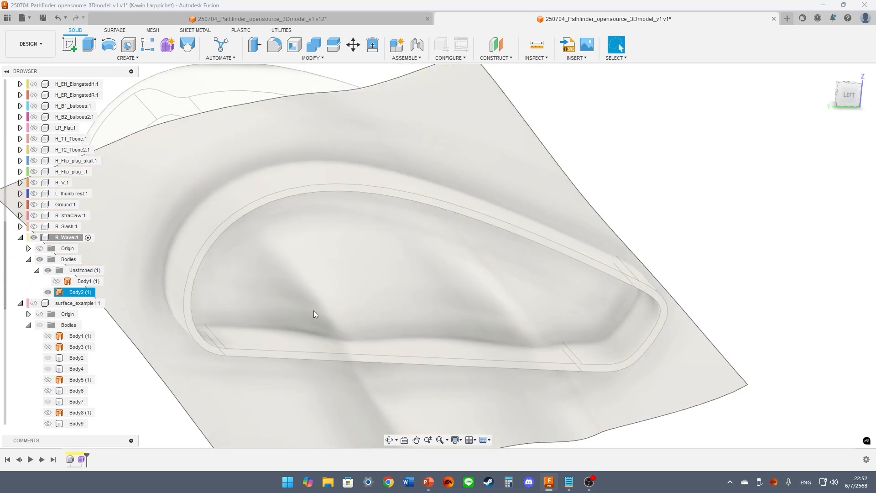
middle_click_drag(451, 320, 396, 329, "shift")
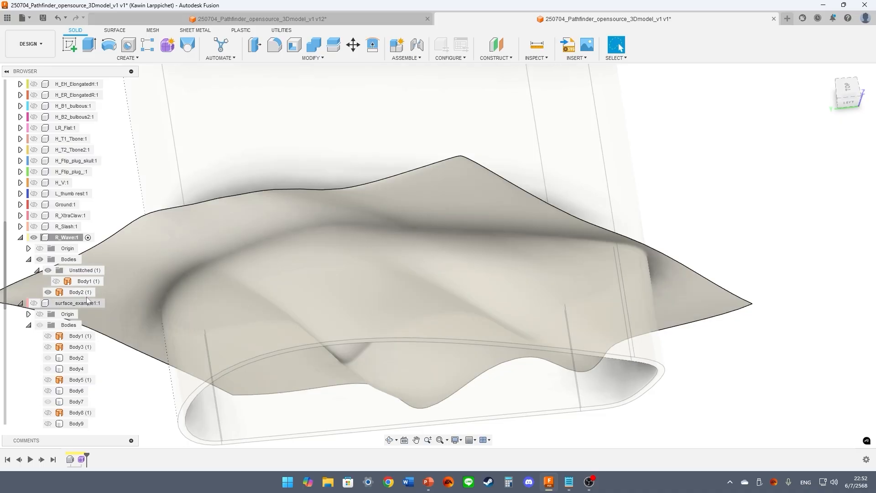
left_click(57, 291)
left_click(56, 281)
scroll(346, 281, "down", 3)
mouse_move(346, 284)
middle_mouse_down("shift")
mouse_move(369, 209)
mouse_move(358, 231)
middle_mouse_up("shift")
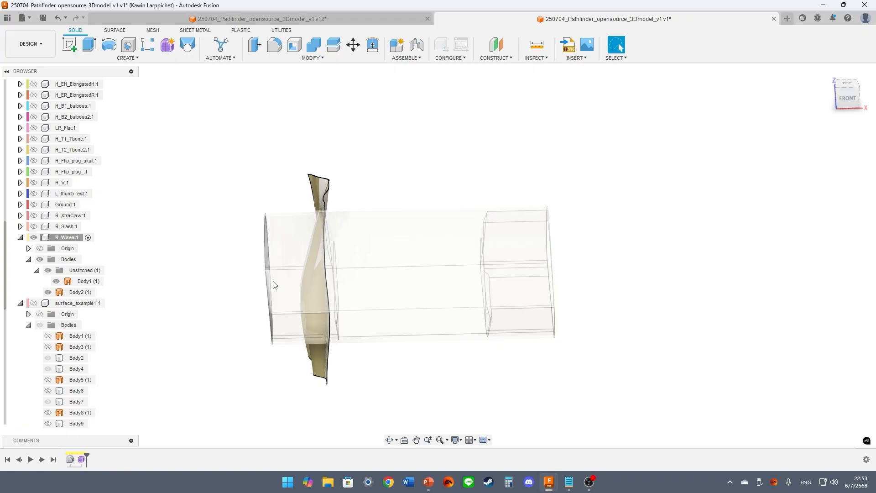
Collapse R_Wave and surface_example in the browser, hide R_Wave, and activate the root component
left_click(20, 237)
left_click(20, 304)
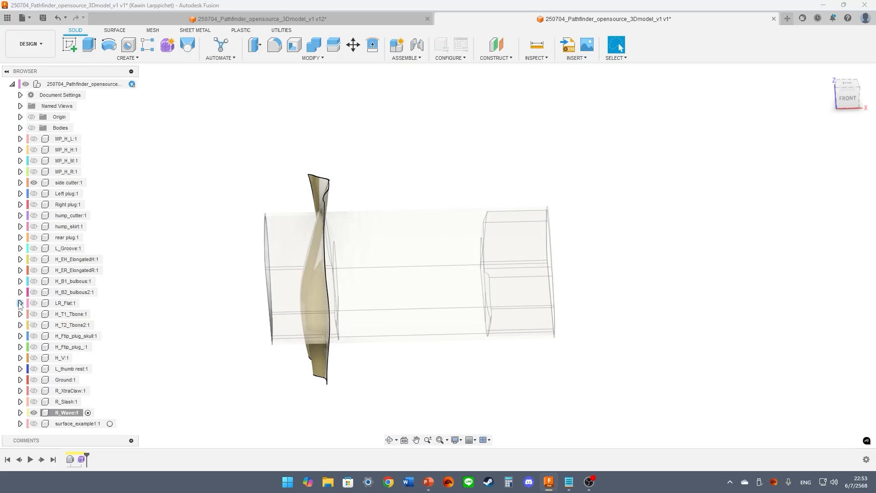
left_click(34, 413)
left_click(34, 183)
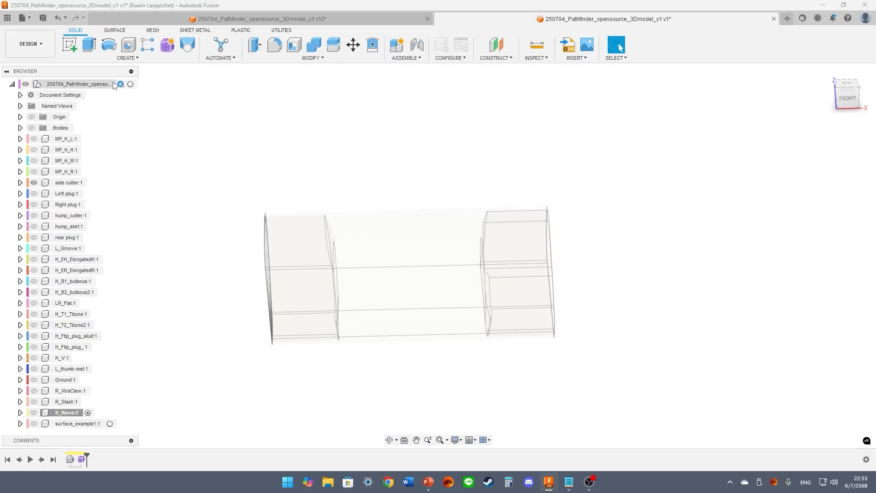
left_click(130, 84)
Show the Left plug, Right plug, hump_cutter and rear plug components and view the assembly from the left
left_click(33, 193)
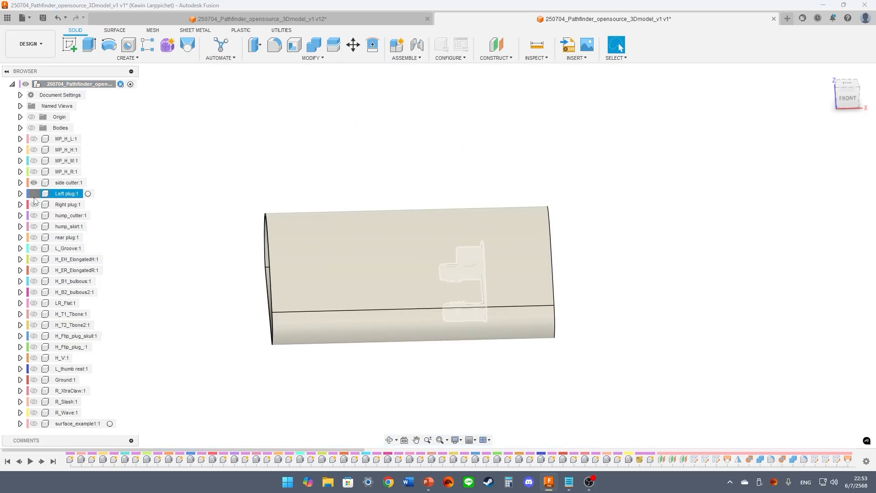
left_click(34, 204)
left_click(46, 204)
left_click(34, 215)
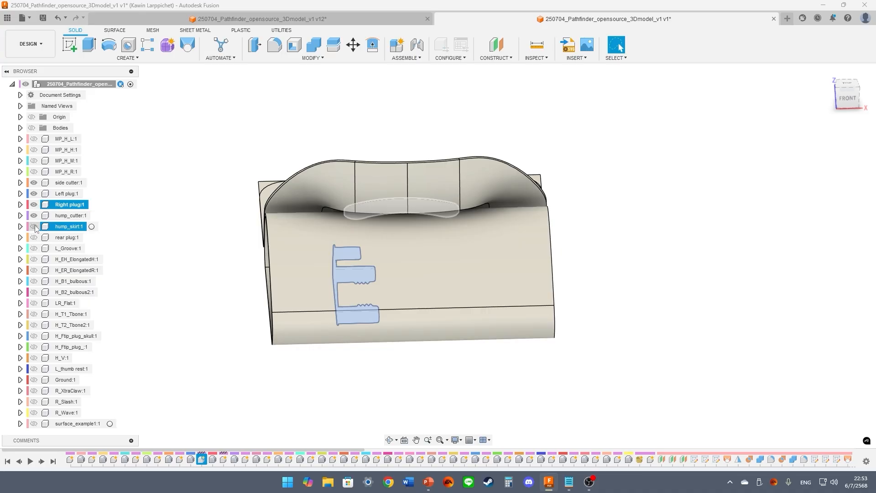
left_click(34, 238)
middle_click_drag(223, 202, 269, 185, "shift")
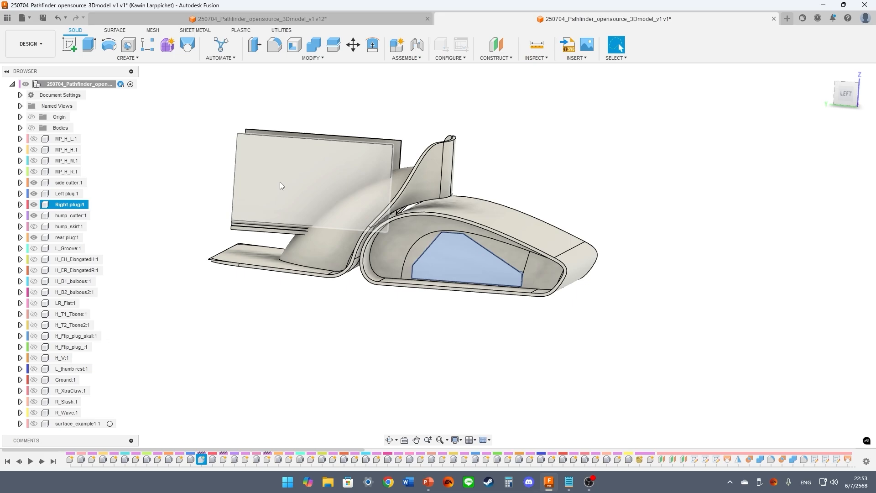
left_click(842, 95)
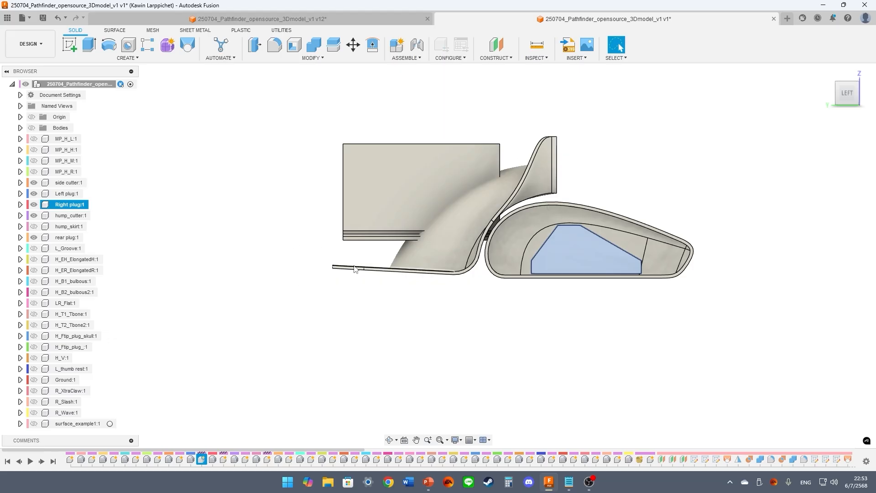
scroll(383, 269, "up", 2)
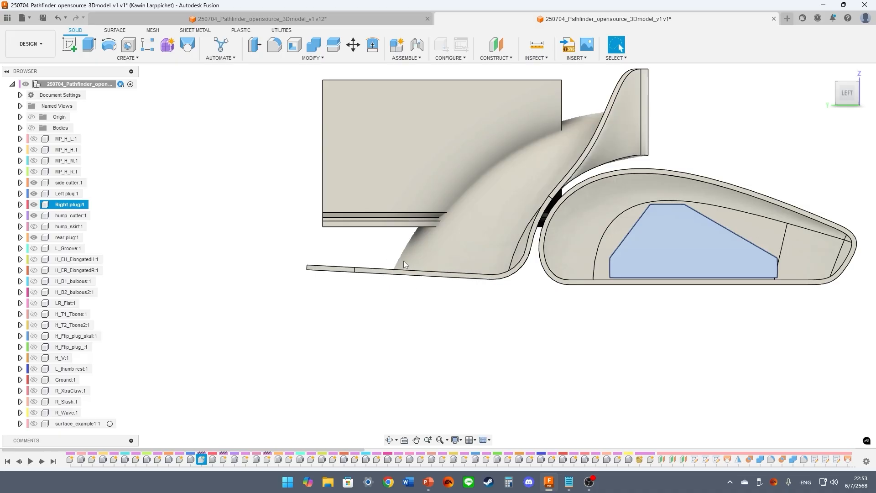
left_click(232, 238)
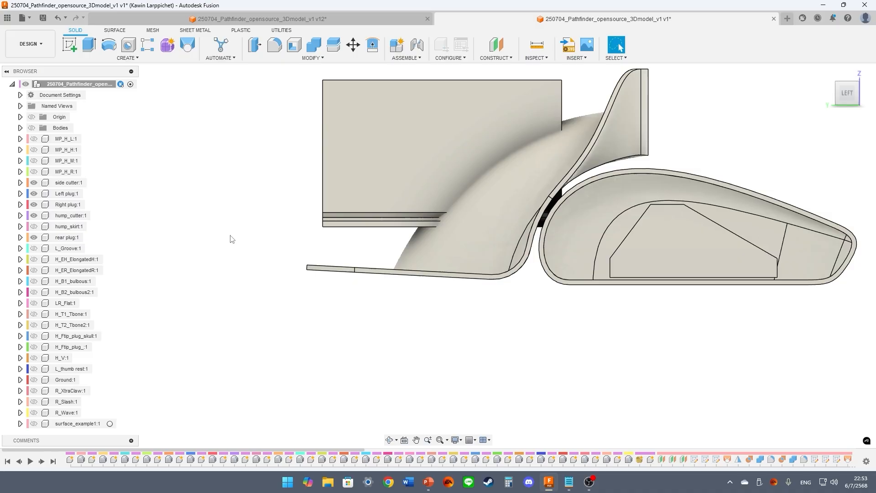
Show hump_skirt and the root component's Bodies folder, and view the skirt against the hump from below
left_click(34, 227)
left_click(63, 227)
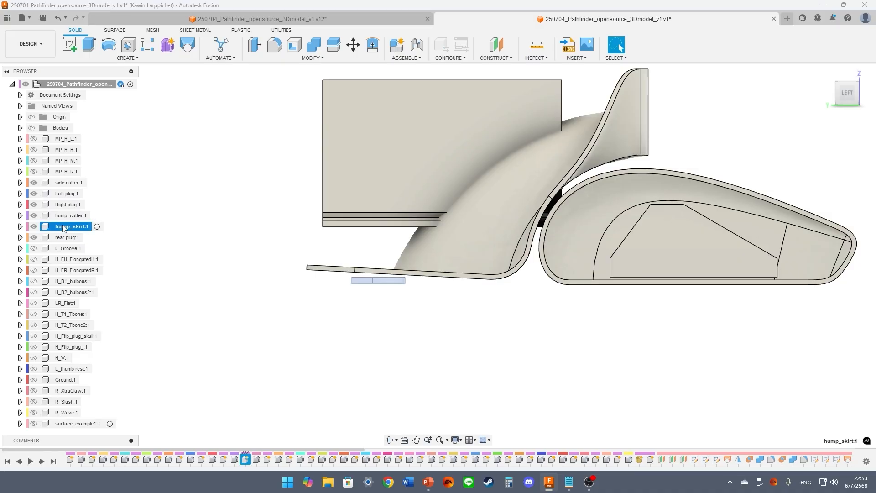
middle_click_drag(280, 245, 276, 235, "shift")
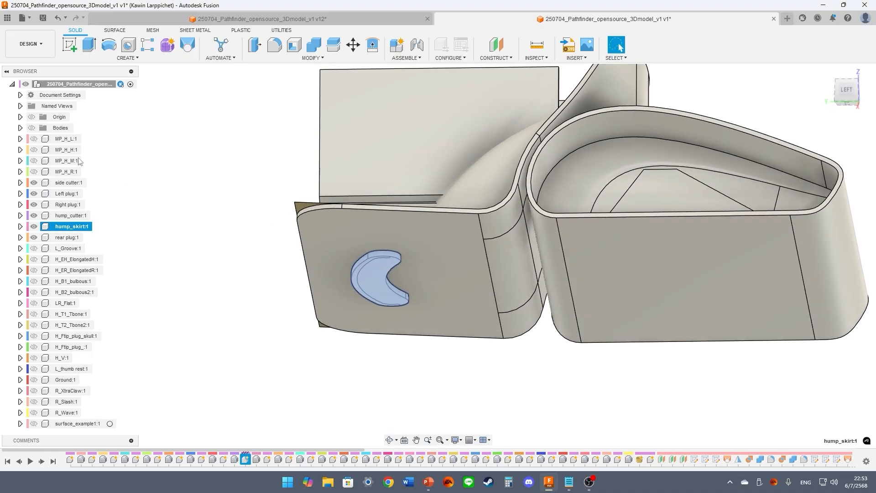
left_click(32, 128)
left_click(254, 199)
middle_click_drag(255, 199, 262, 222, "shift")
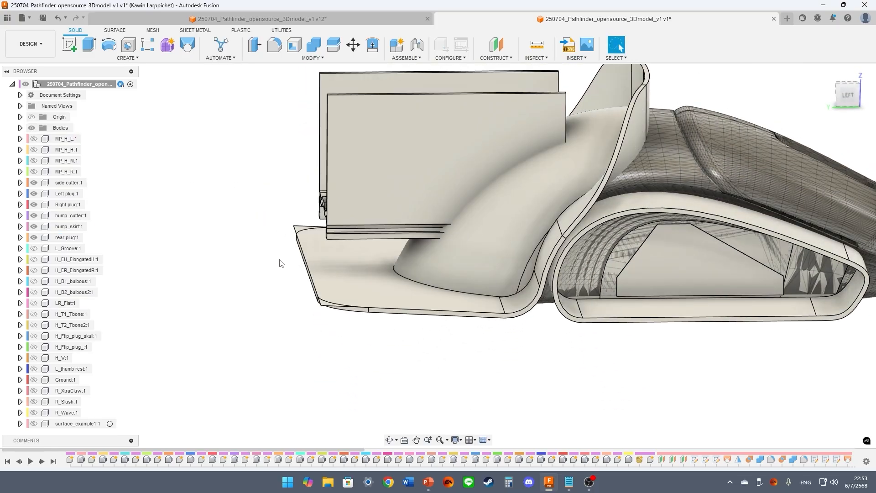
middle_click_drag(280, 263, 220, 177, "shift")
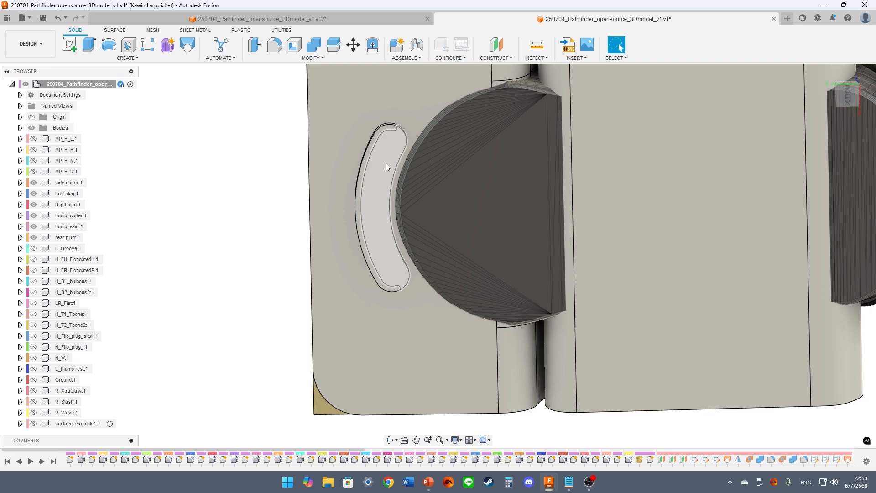
Examine the curved recess on the underside of the hump, viewing the assembly from the left and from below
left_click(386, 167)
middle_click_drag(309, 170, 272, 257, "shift")
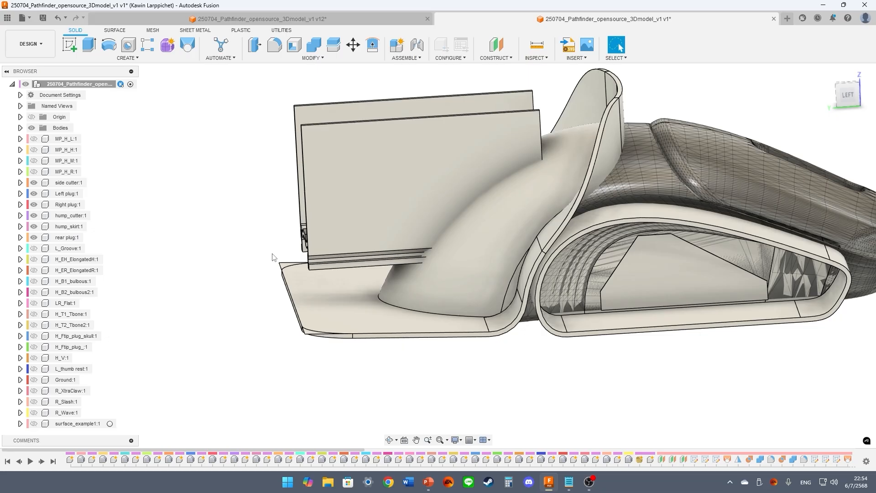
middle_click_drag(299, 275, 338, 284, "shift")
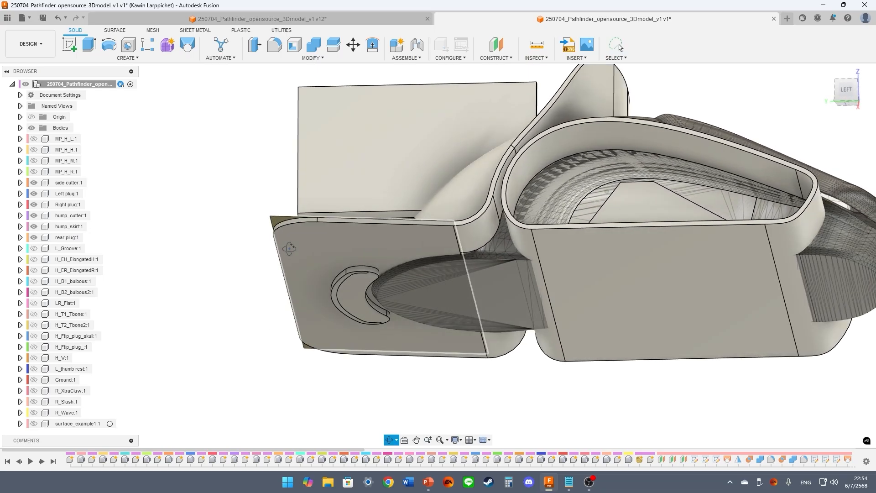
left_click(356, 288)
middle_click_drag(257, 229, 254, 254, "shift")
double_click(349, 300)
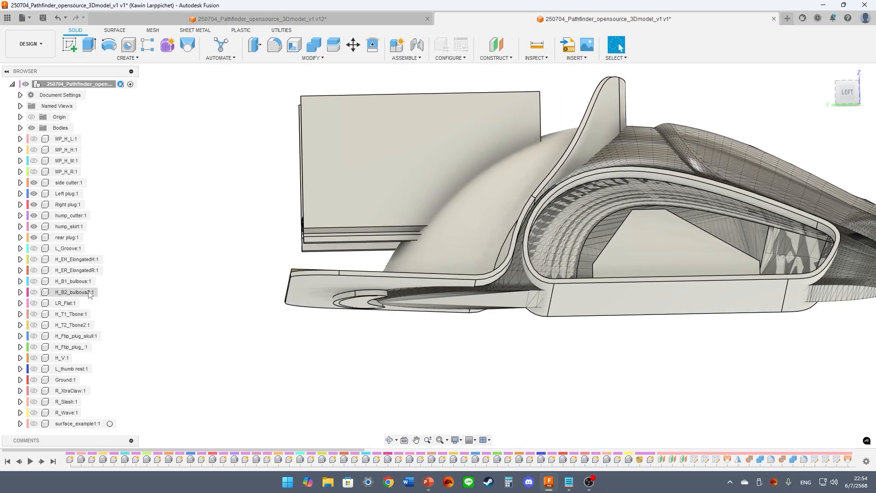
Show the H_EH_ElongatedH component in place of hump_skirt and compare its shape against the cutters and plugs
left_click(35, 261)
left_click(35, 260)
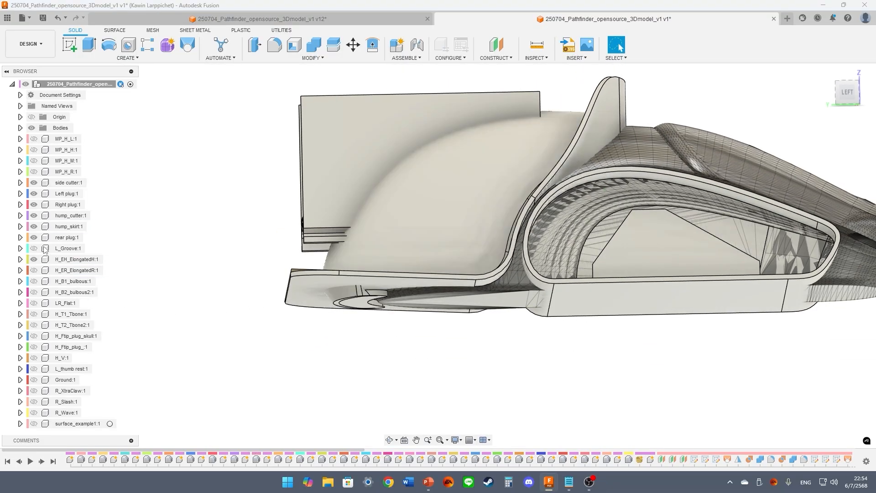
left_click(33, 228)
mouse_move(199, 241)
middle_mouse_down("shift")
mouse_move(208, 245)
mouse_move(200, 231)
middle_mouse_up("shift")
left_click(36, 236)
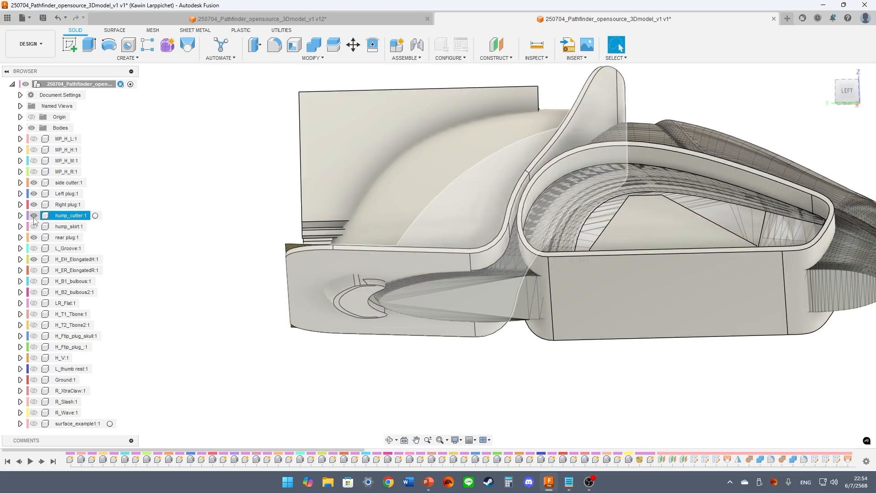
left_click(34, 238)
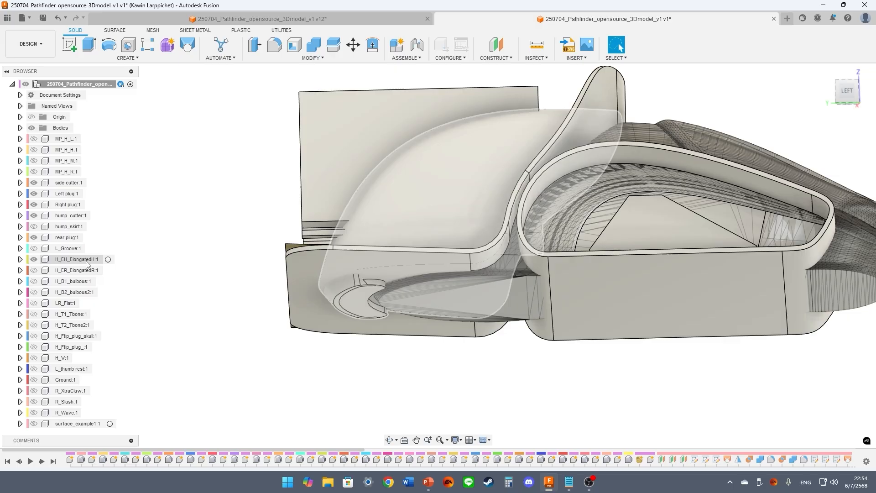
Show the H_ER_ElongatedR component in place of H_EH_ElongatedH and view it from the left
left_click(86, 270)
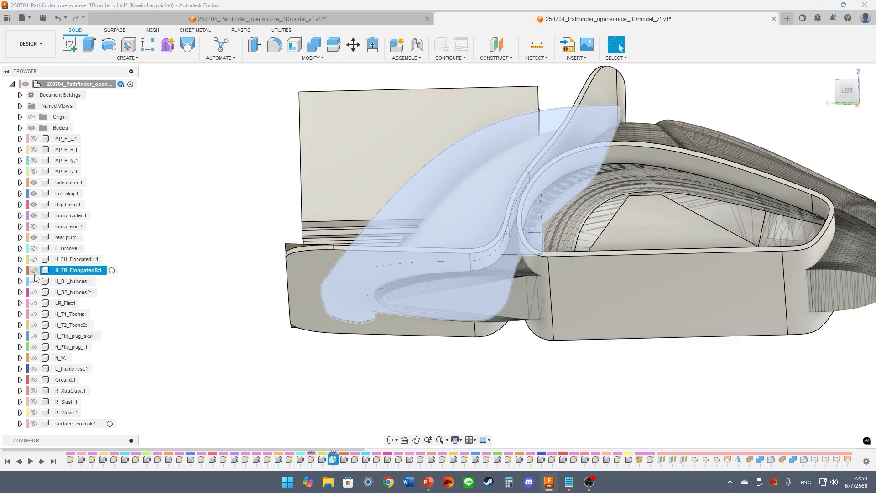
left_click(33, 270)
middle_click_drag(270, 237, 282, 230, "shift")
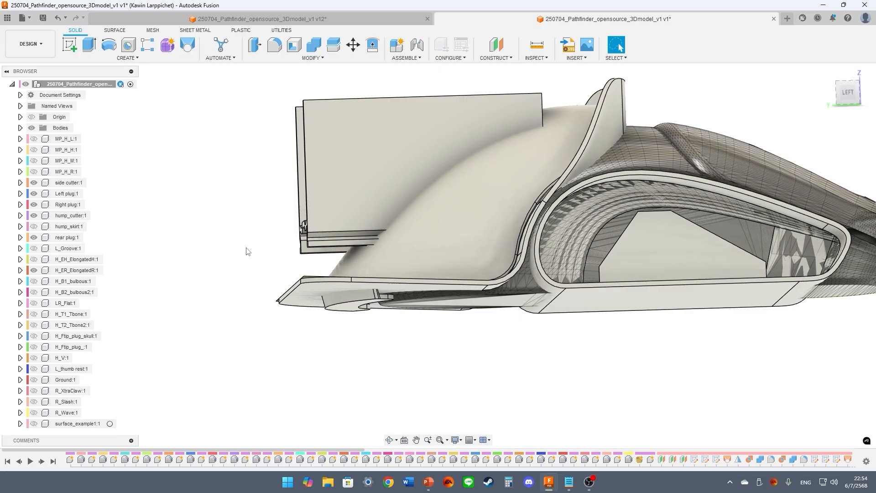
mouse_move(248, 250)
middle_mouse_down("shift")
mouse_move(252, 197)
mouse_move(263, 250)
middle_mouse_up("shift")
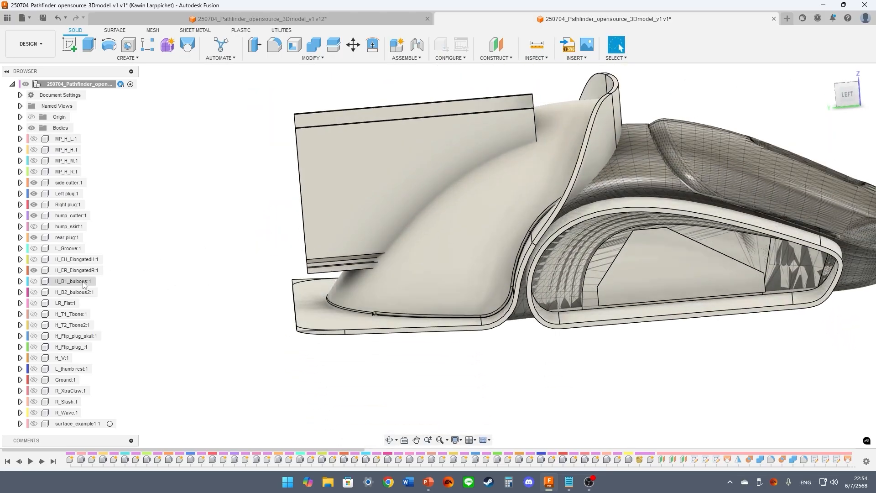
Hide the side cutter, Left plug, Right plug, hump_cutter and rear plug components
left_click(34, 182)
left_click(33, 193)
left_click(33, 204)
left_click(34, 215)
left_click(33, 238)
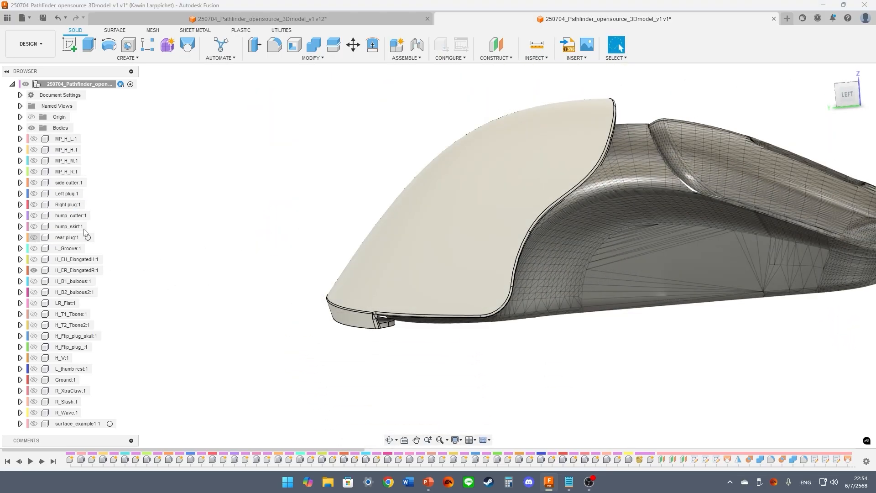
Examine the H_ER_ElongatedR hump on the mouse, including the face of its rear underside tab, from below and from the right
middle_click_drag(299, 209, 503, 247, "shift")
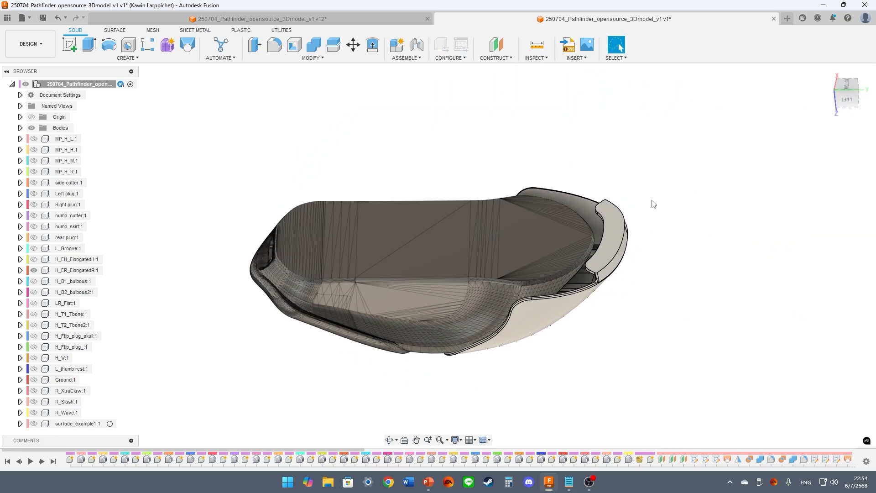
left_click(612, 204)
middle_click_drag(615, 205, 635, 323, "shift")
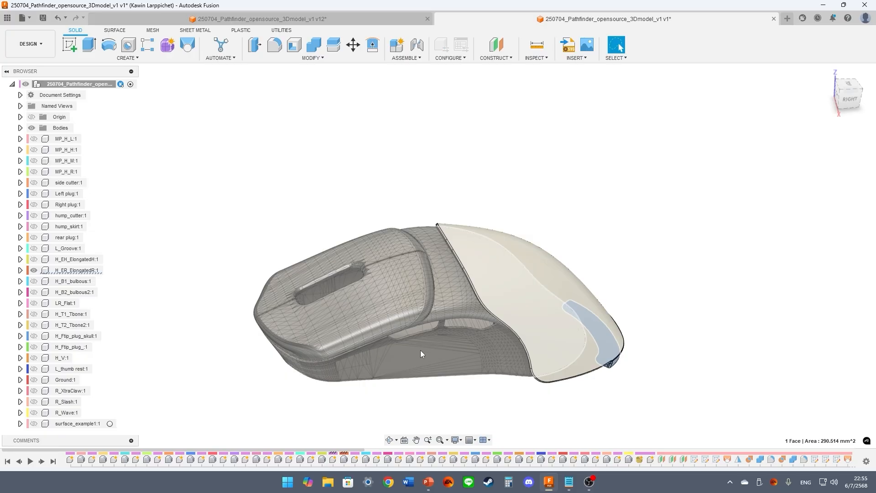
left_click(420, 397)
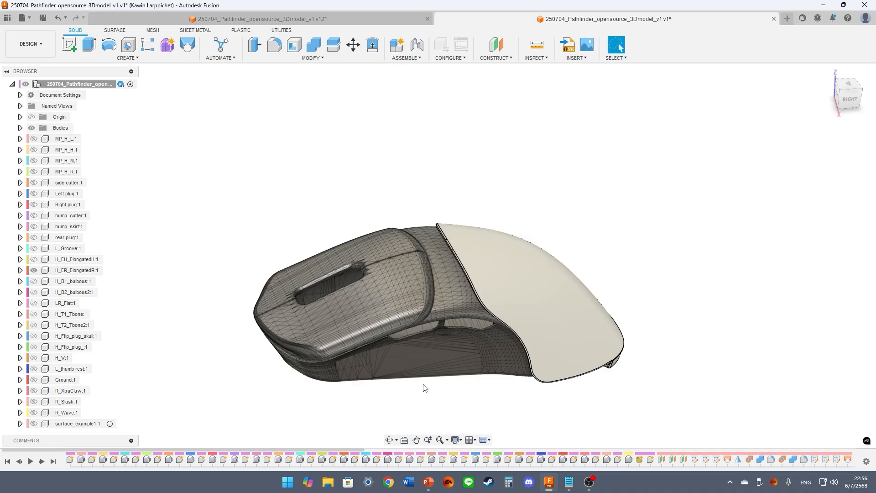
middle_click_drag(472, 344, 473, 300)
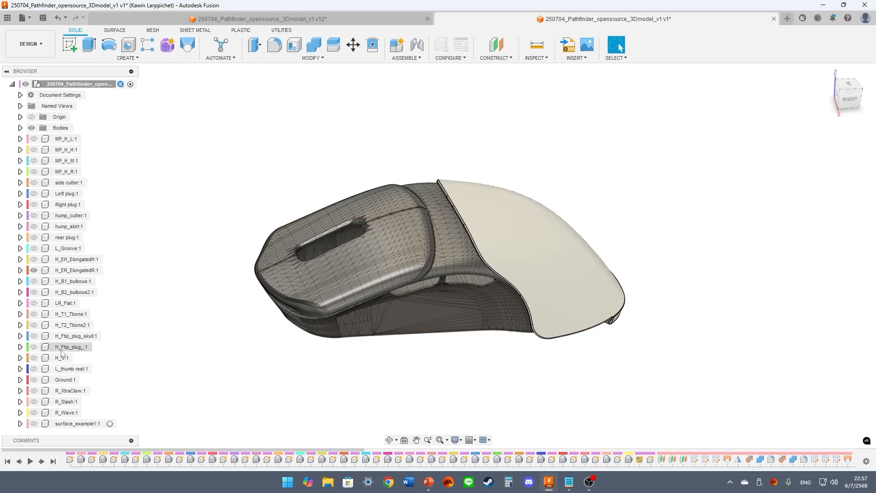
Toggle surface_example1's visibility to compare the custom surface shells with the H_ER_ElongatedR hump
left_click(37, 425)
left_click(34, 424)
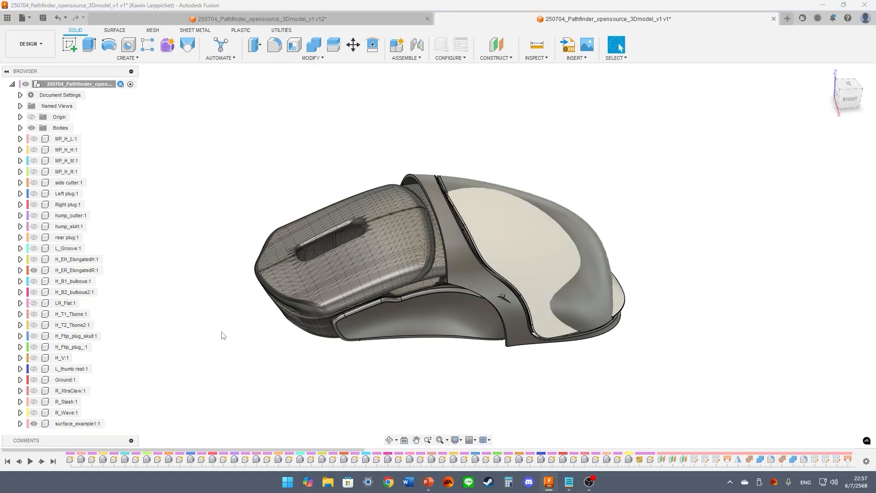
mouse_move(270, 337)
middle_mouse_down("shift")
mouse_move(297, 348)
mouse_move(279, 351)
middle_mouse_up("shift")
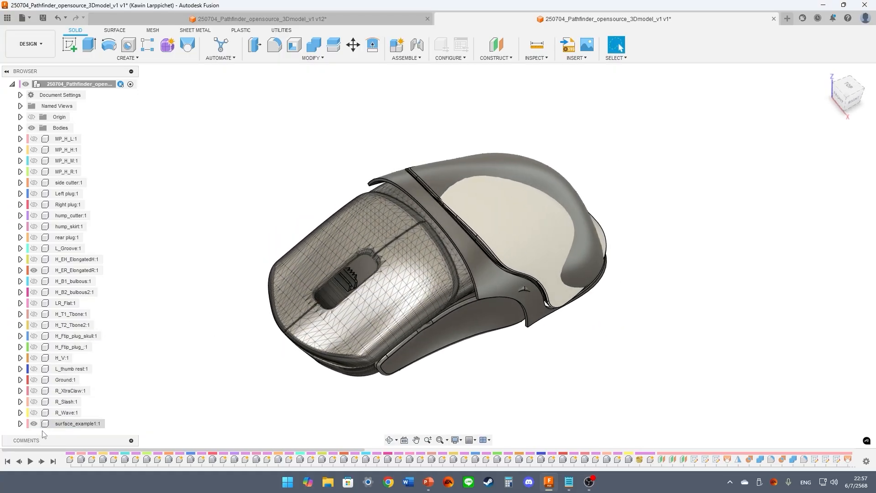
left_click(33, 424)
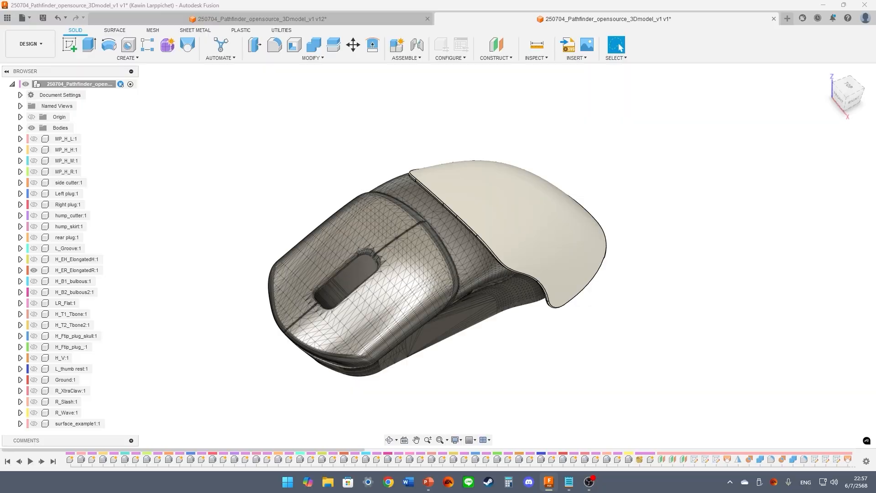